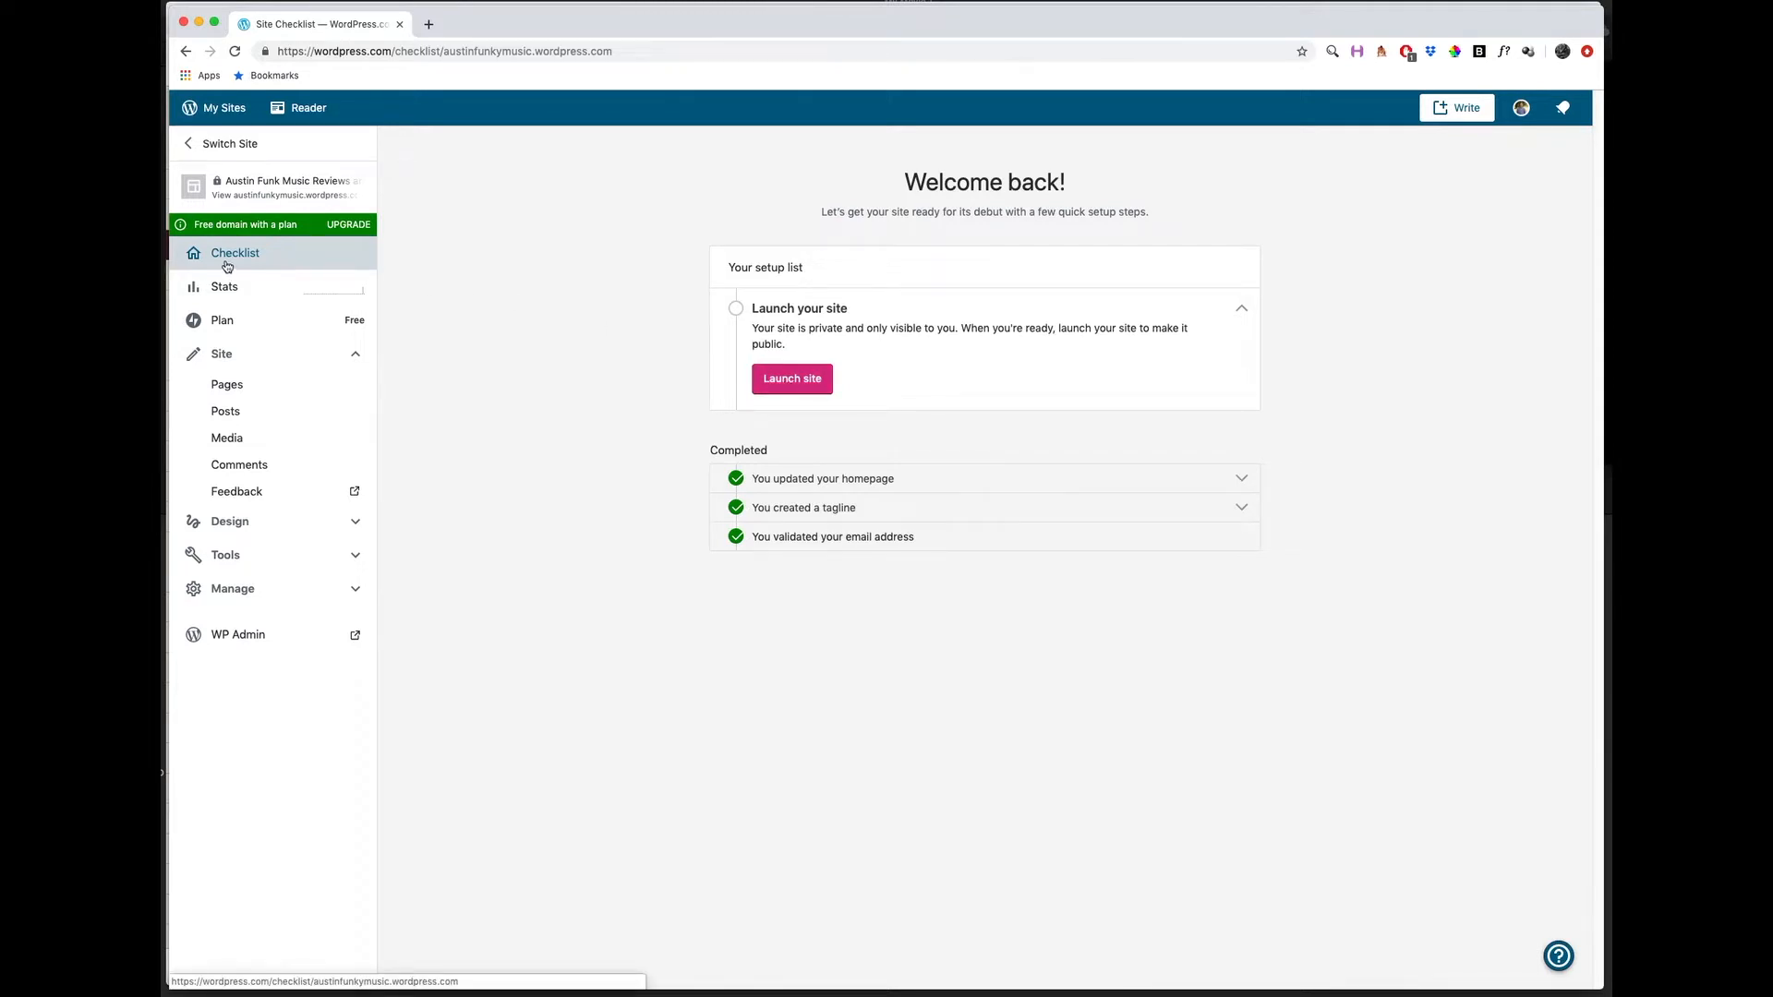
Launch the site, keeping the free austinfunkymusic.wordpress.com address and continuing with the free plan.
left_click(796, 386)
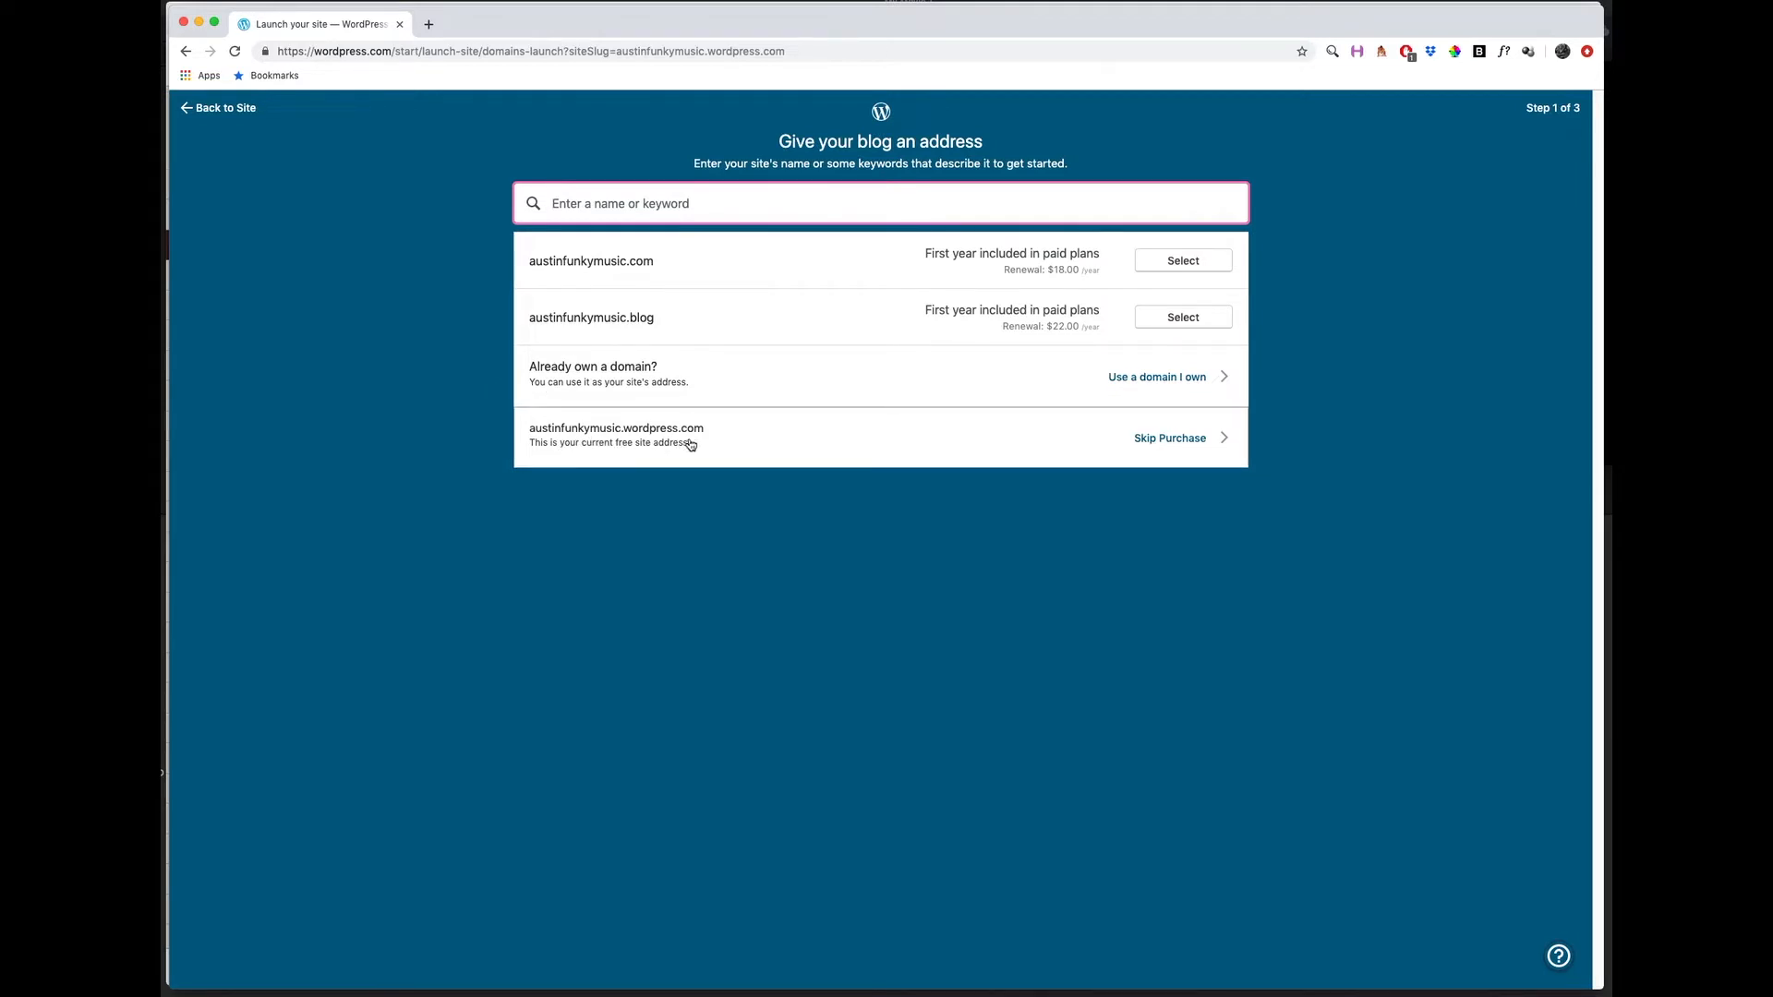
left_click(1162, 441)
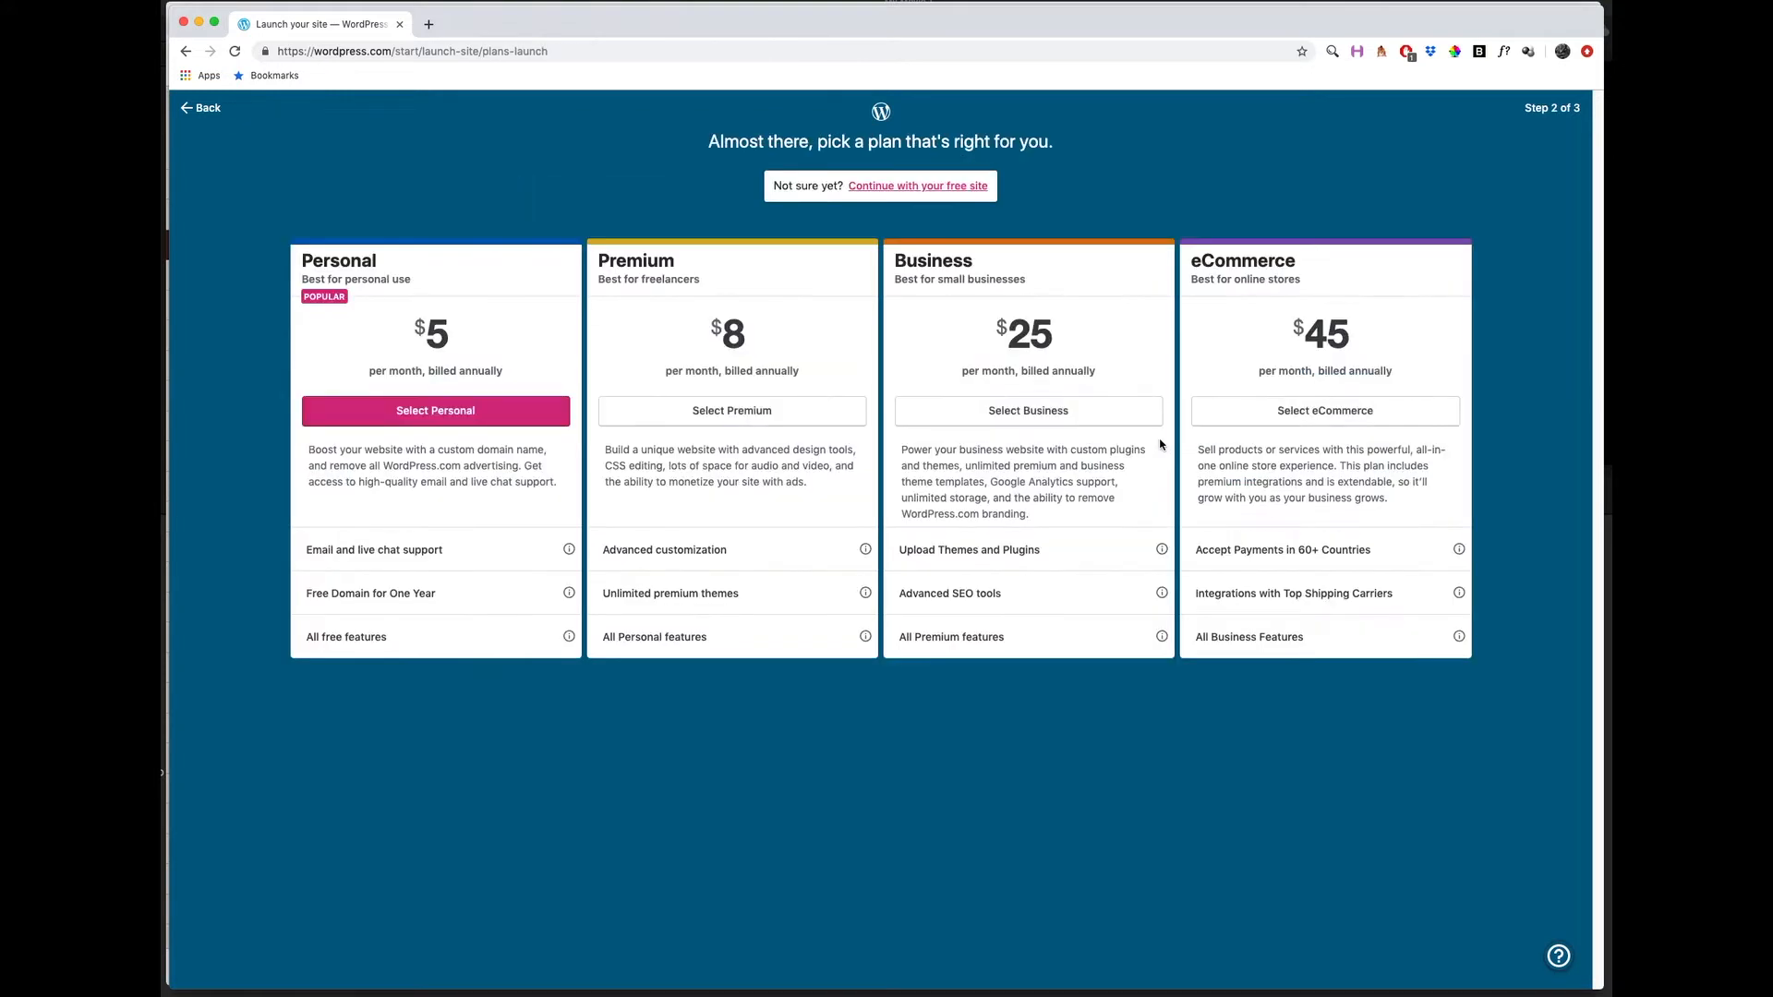
left_click(884, 188)
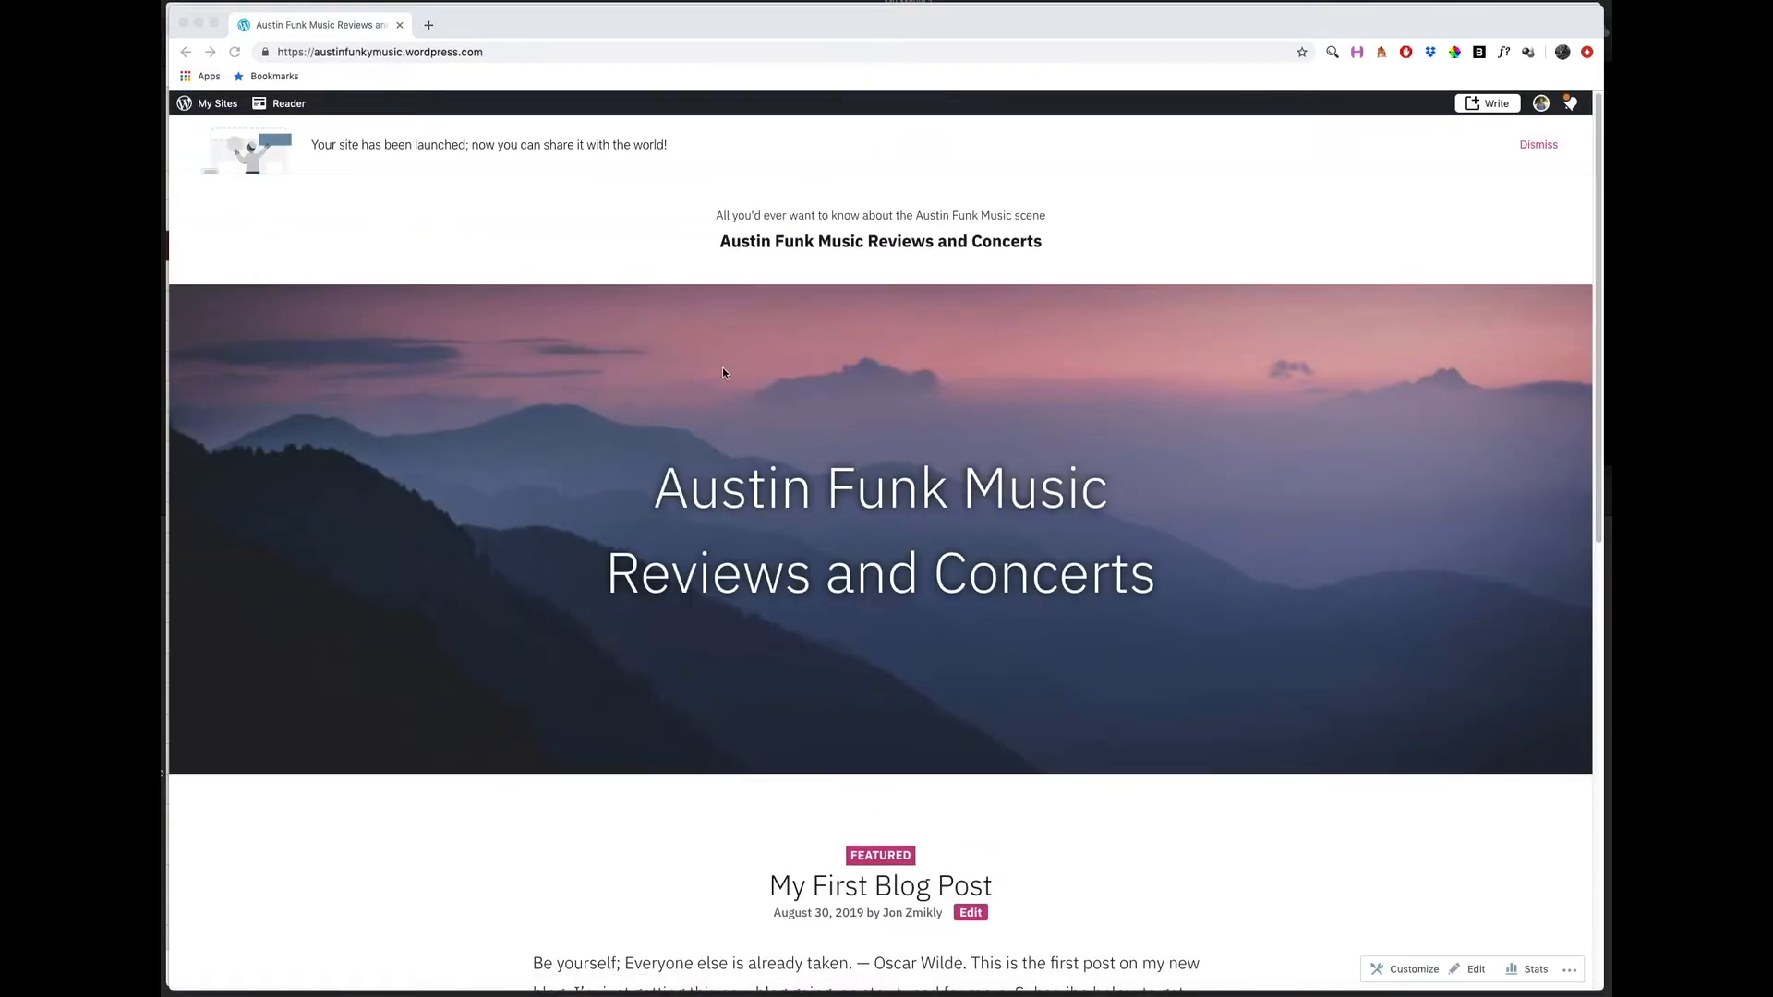
Look over the launched site's home page, from the launch notice and header image down to the blog posts.
left_click(366, 145)
left_click_drag(367, 146, 479, 145)
left_click(609, 176)
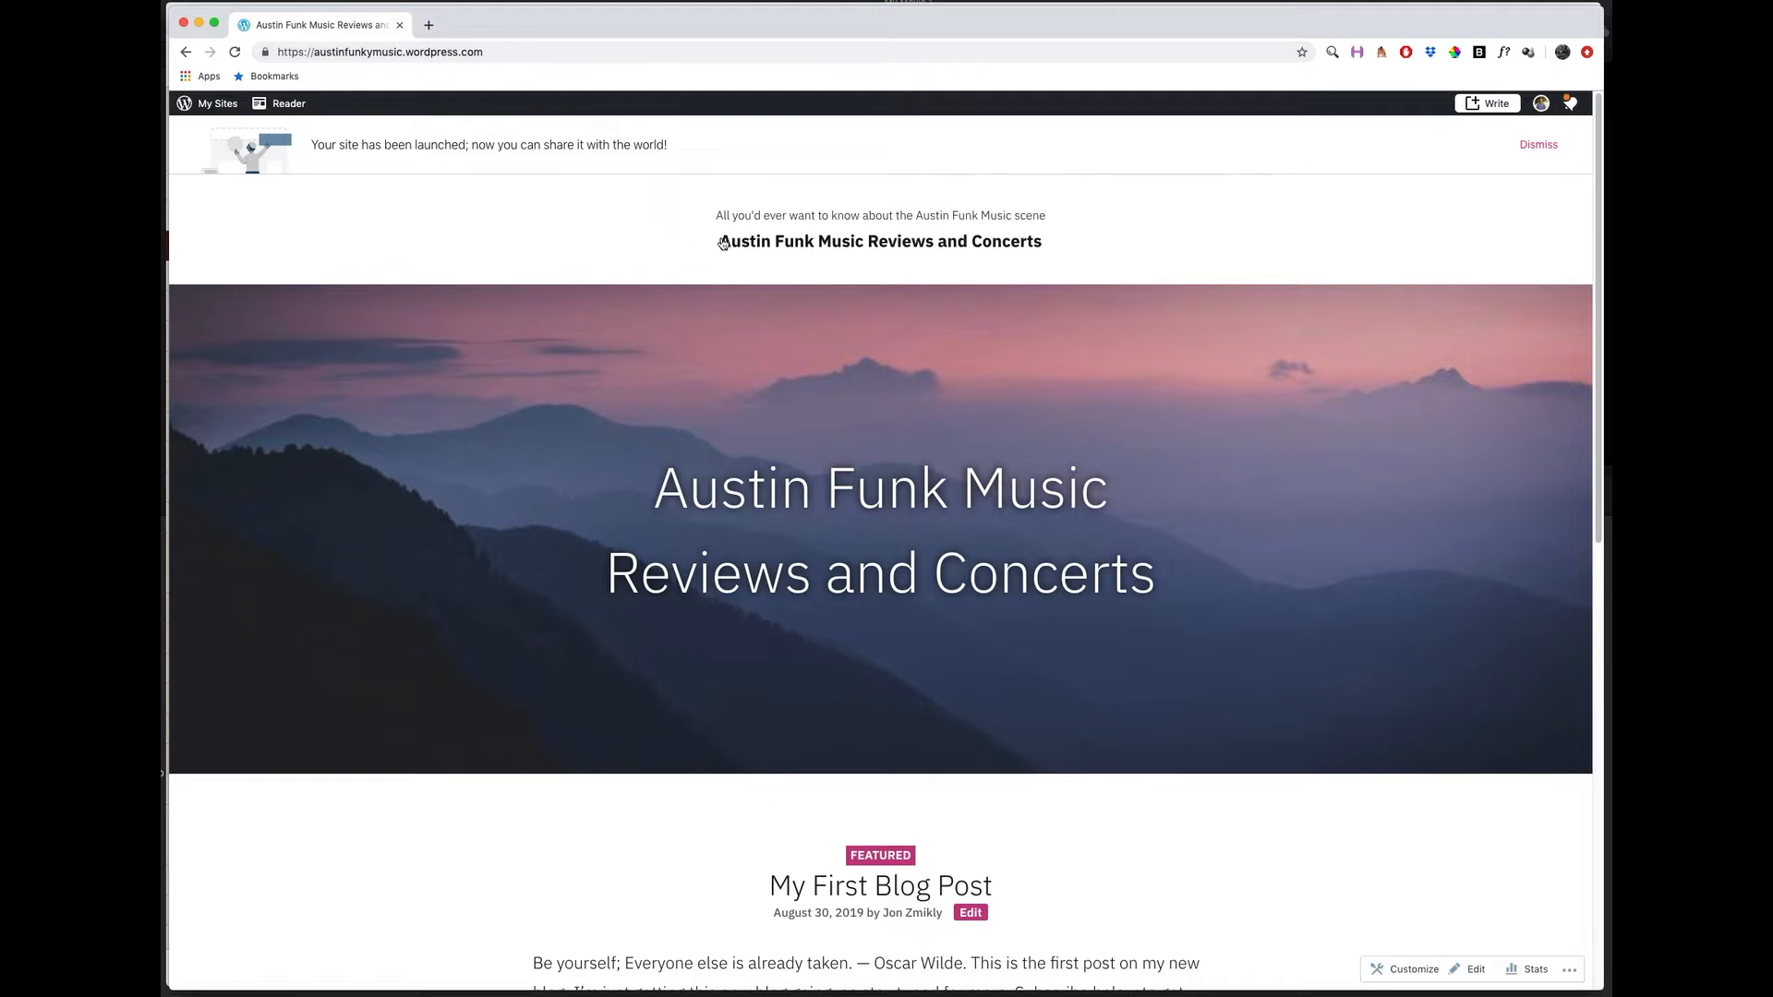
scroll(844, 247, "down", 2)
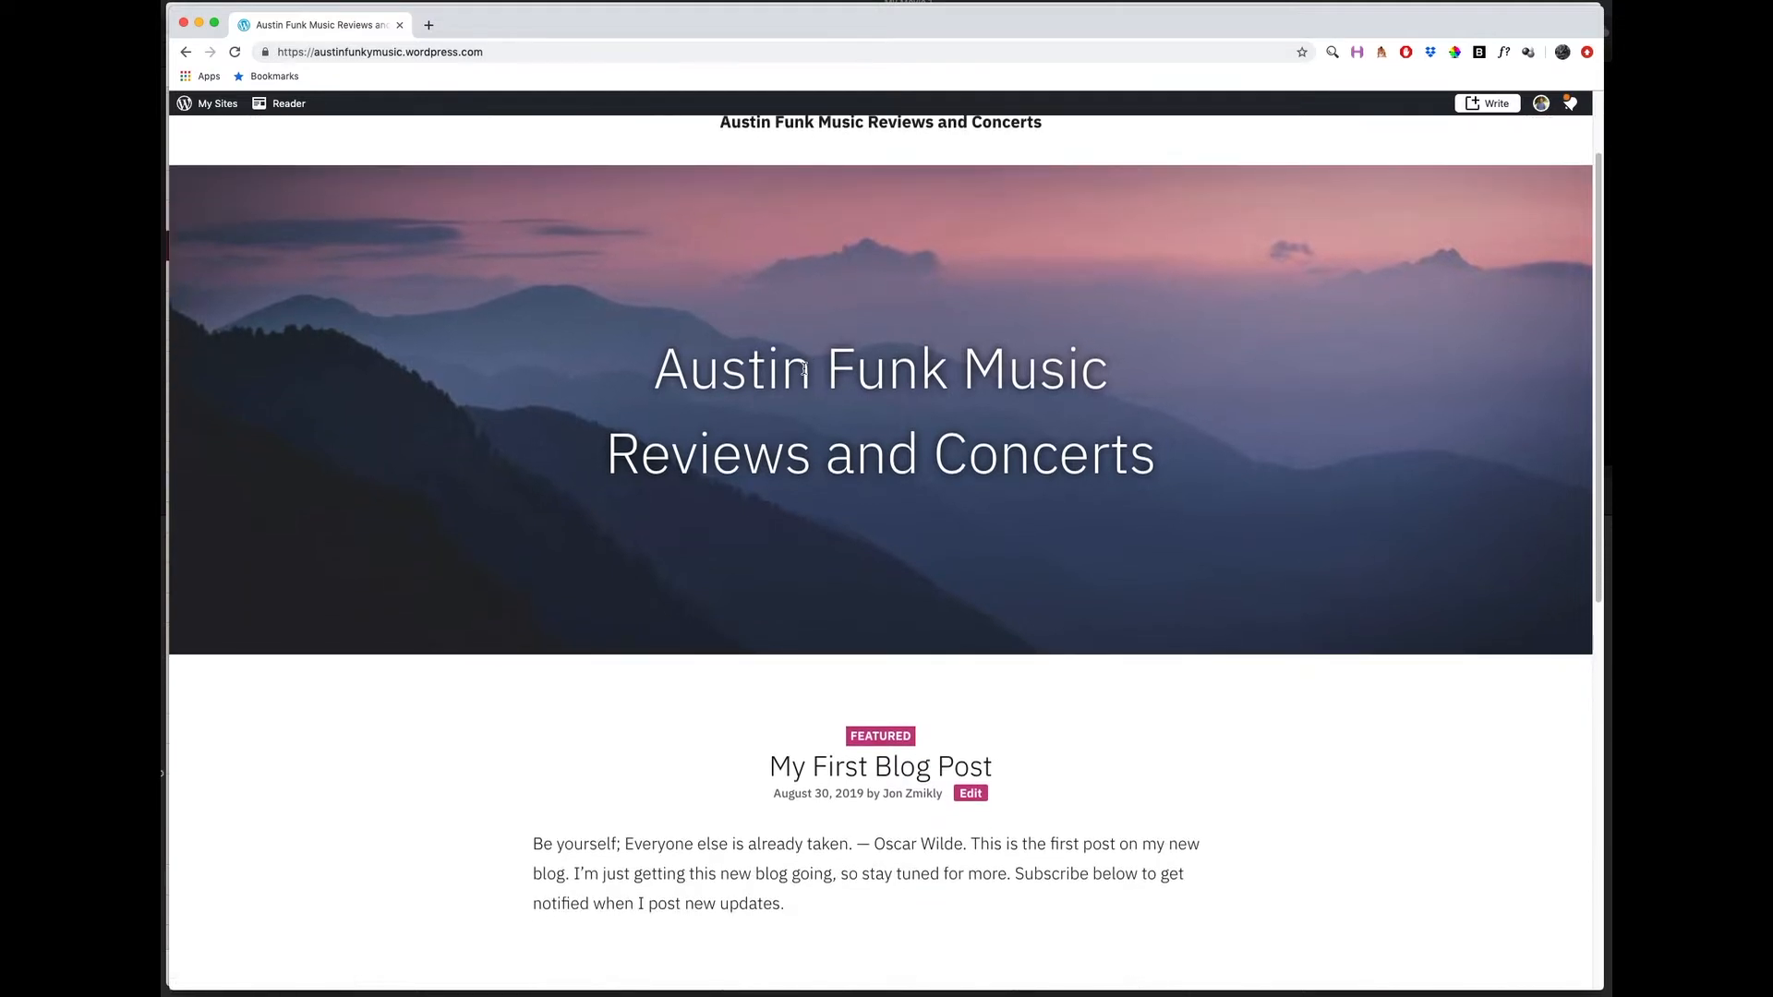
scroll(739, 499, "down", 1)
scroll(725, 508, "down", 1)
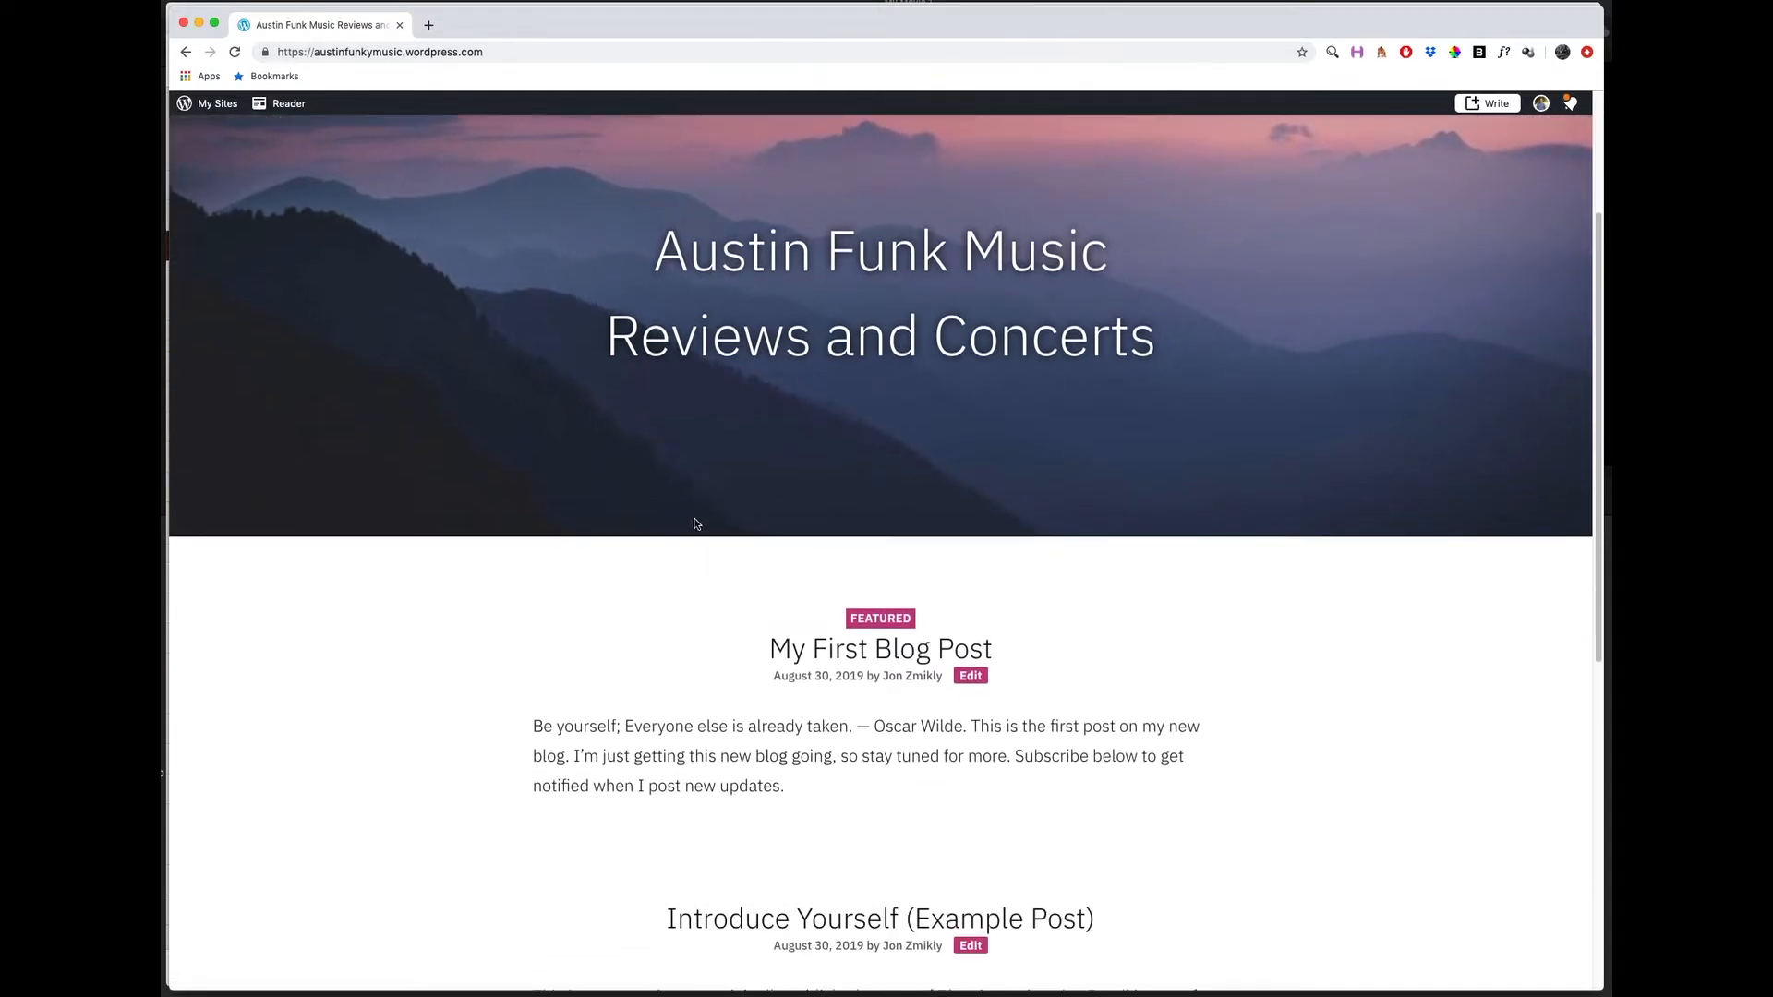
scroll(579, 739, "down", 3)
scroll(577, 724, "down", 3)
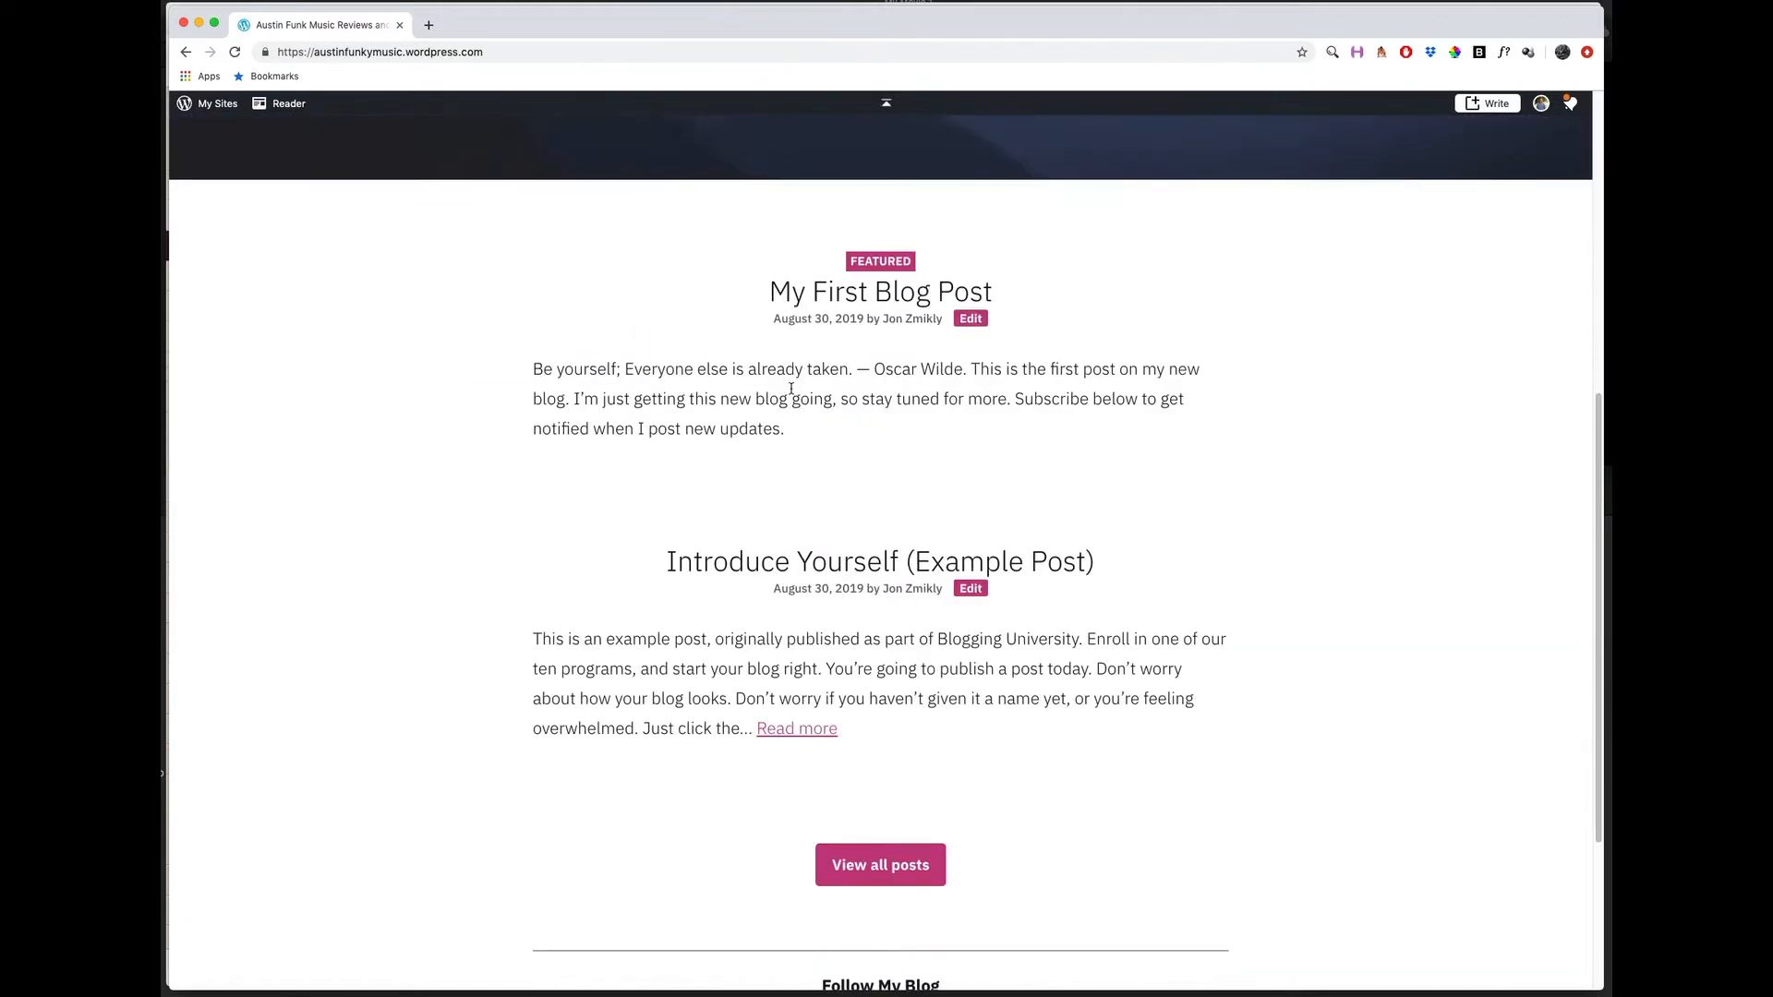
scroll(744, 594, "down", 4)
scroll(743, 594, "up", 15)
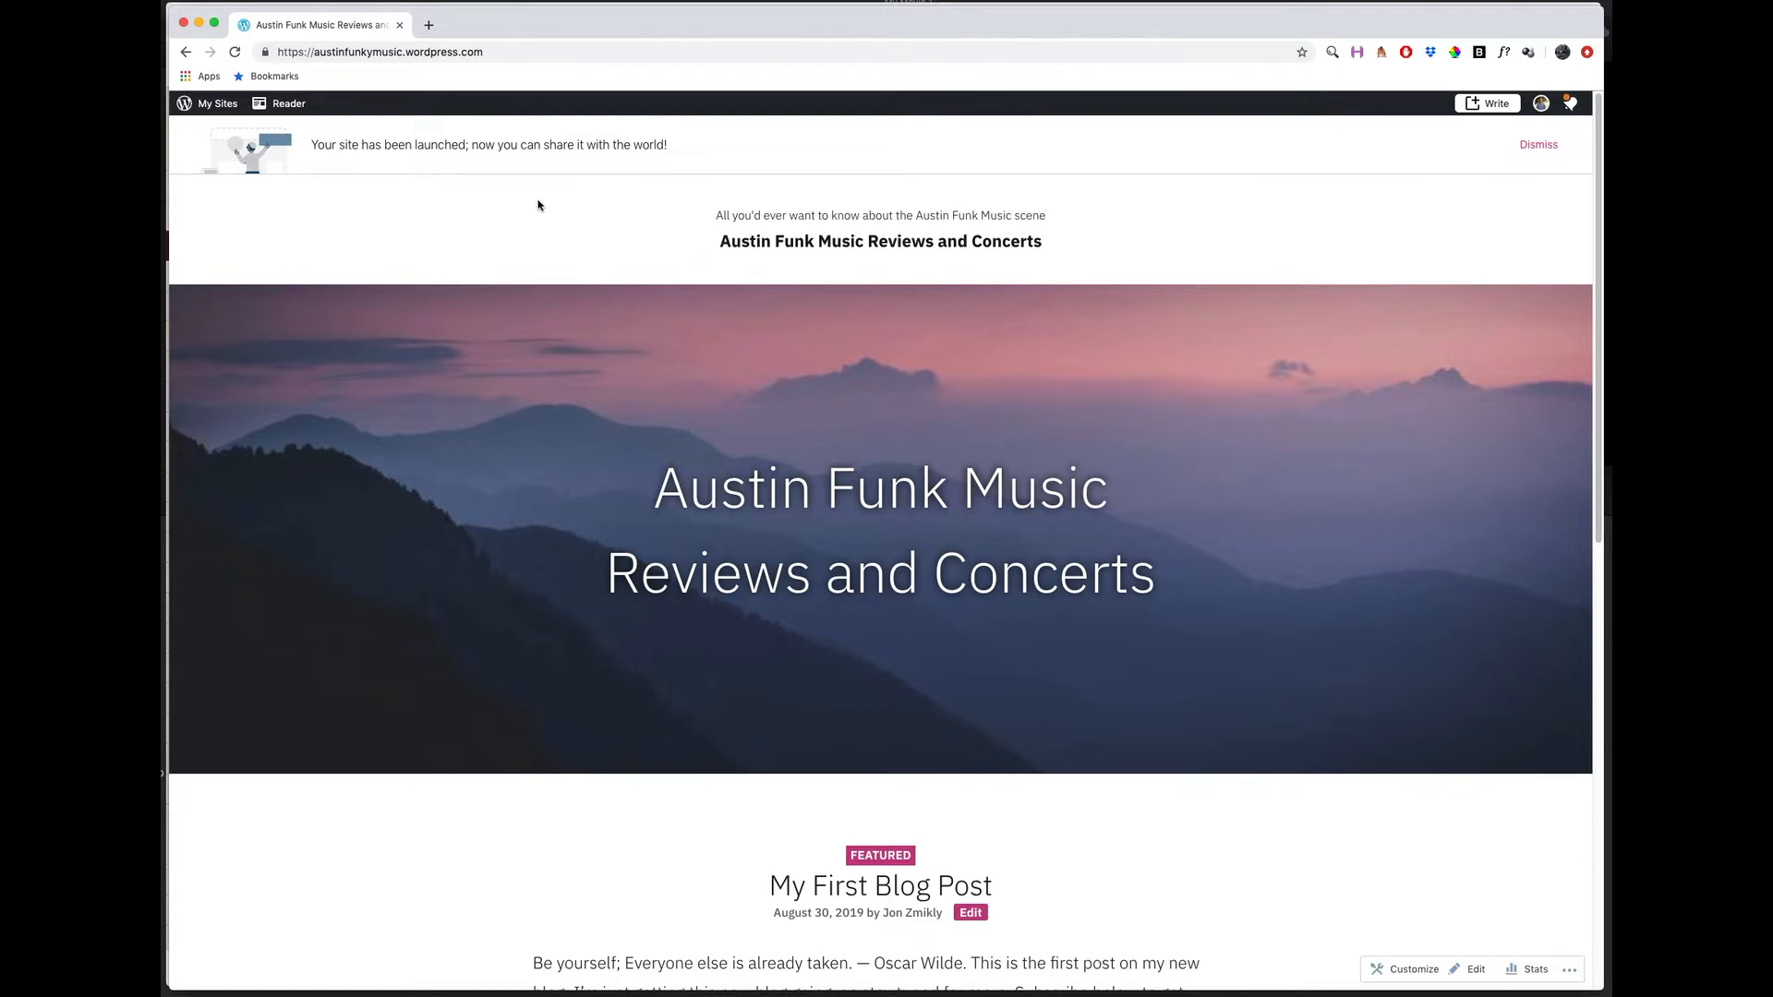
Open wordpress.com in a new browser tab.
left_click(429, 27)
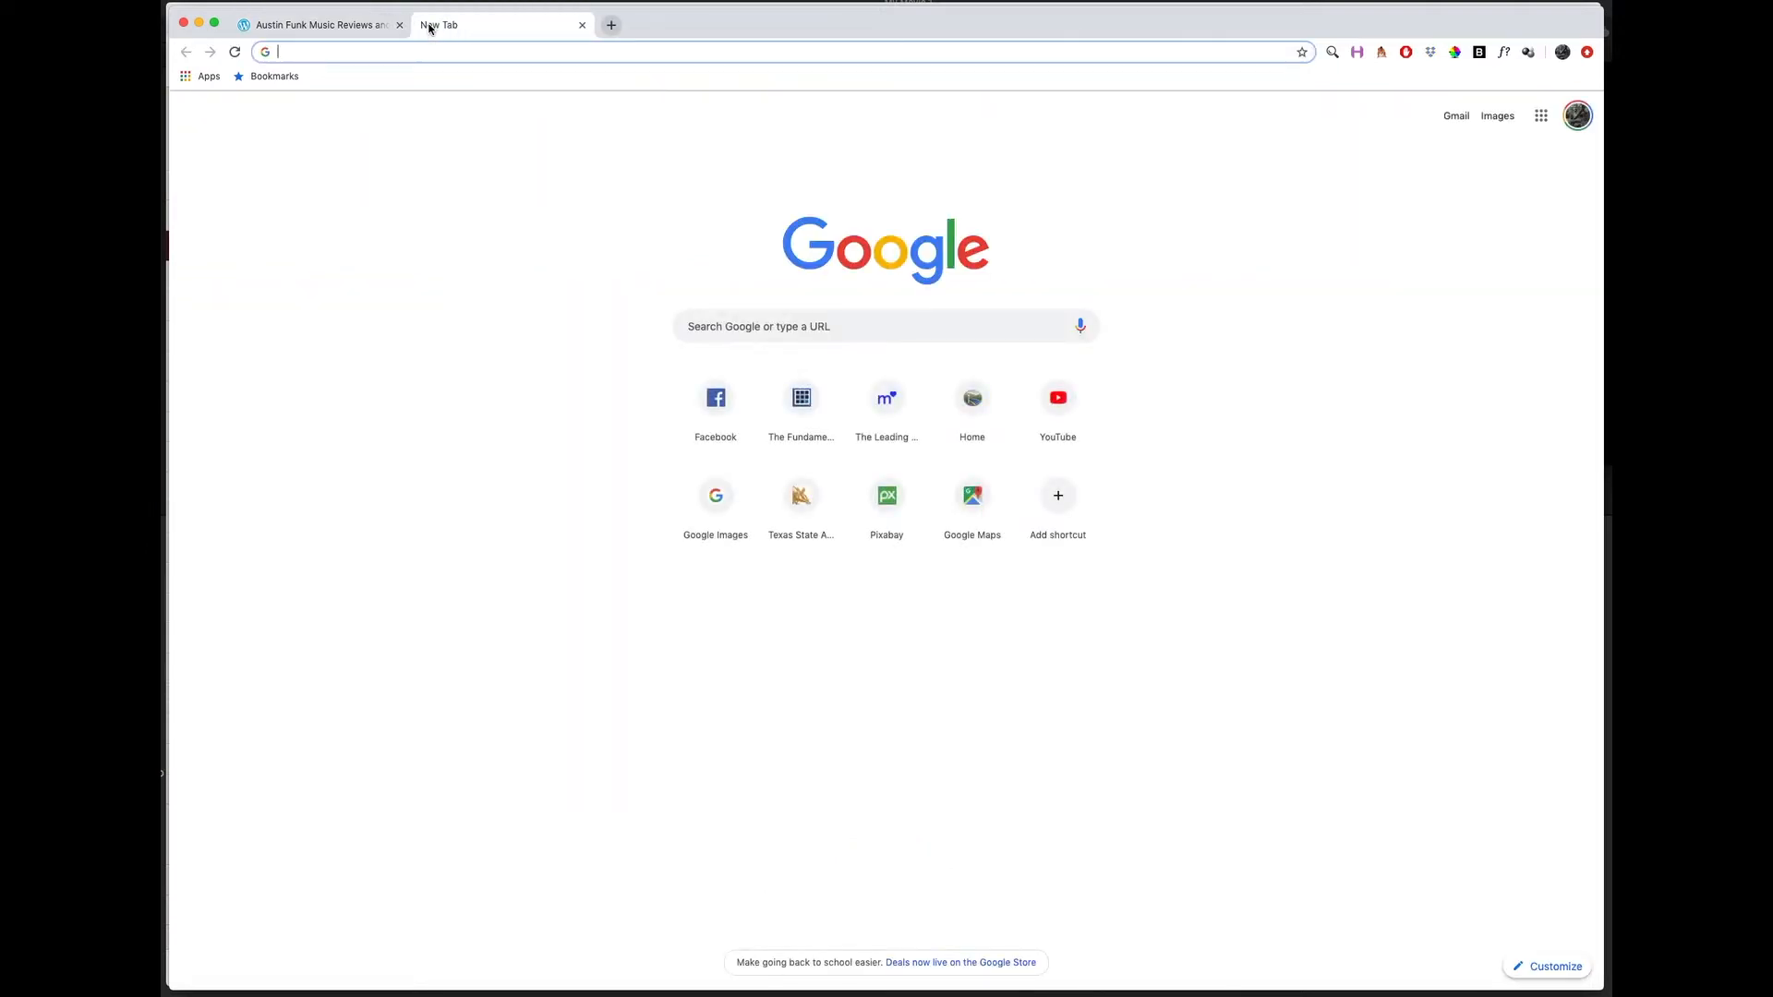
type("wore")
key("BackSpace")
type("dpress.com")
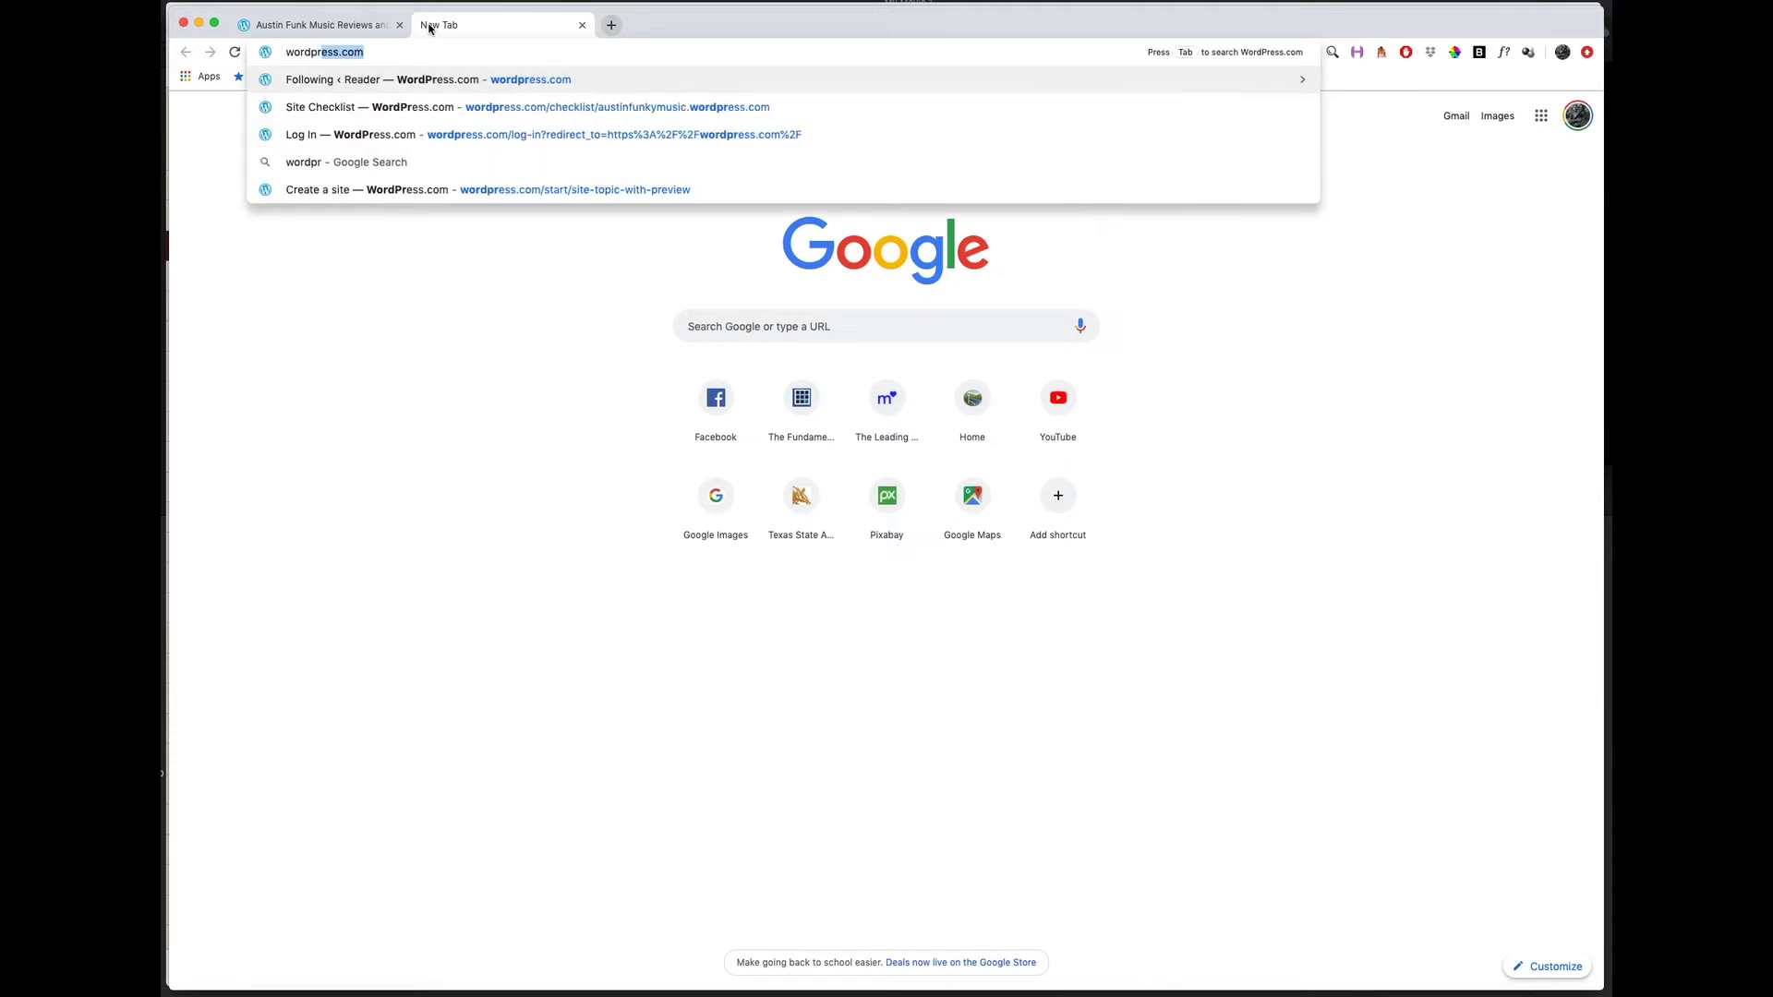
key("Return")
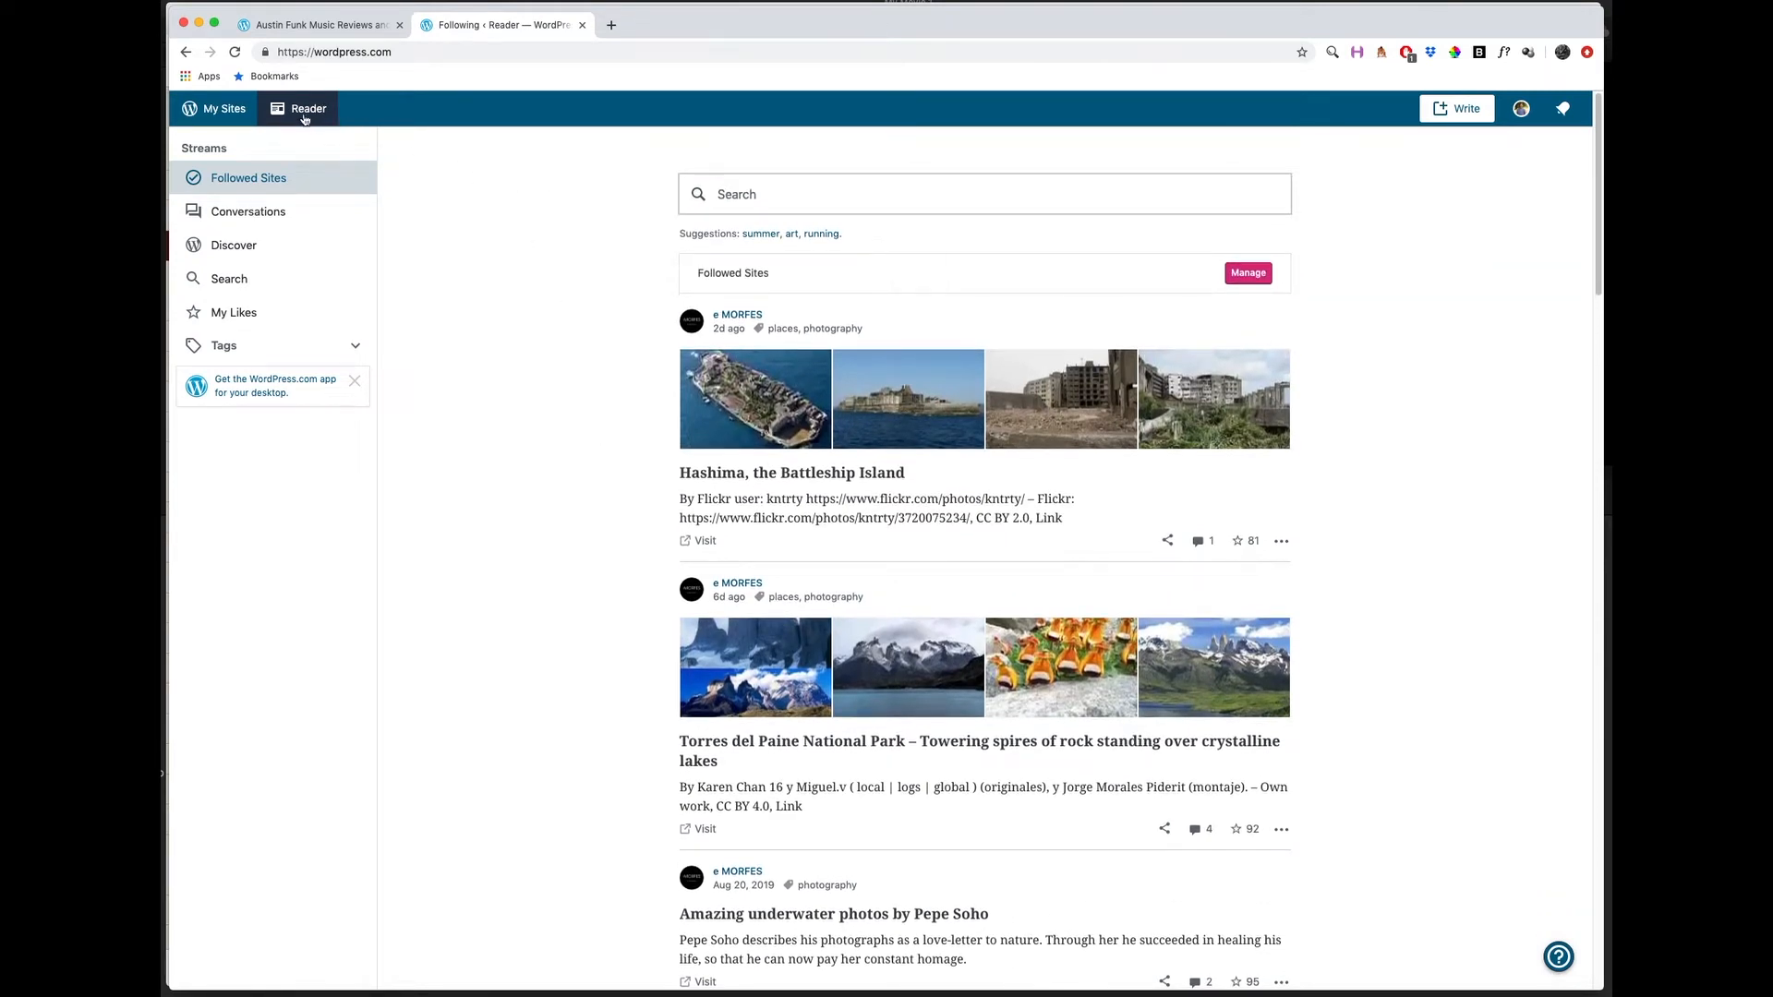
Go to the site dashboard and switch to the Austin Funk Music Reviews and Concerts site.
left_click(225, 110)
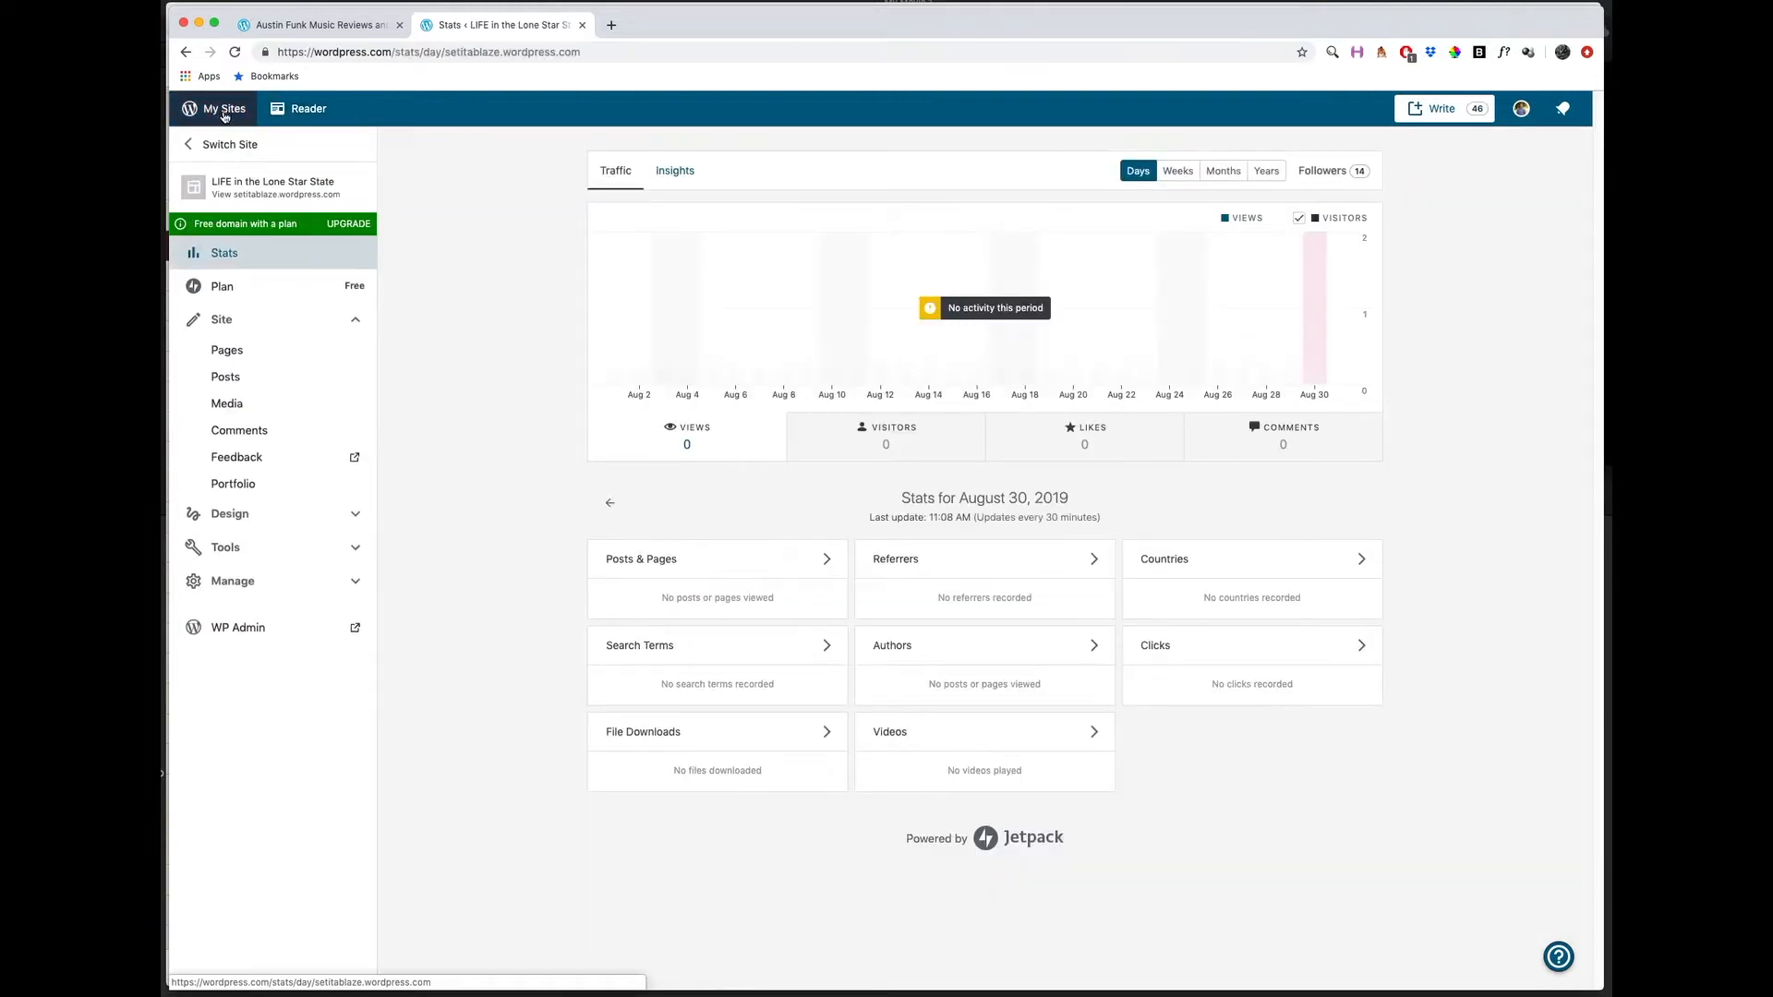
left_click(227, 144)
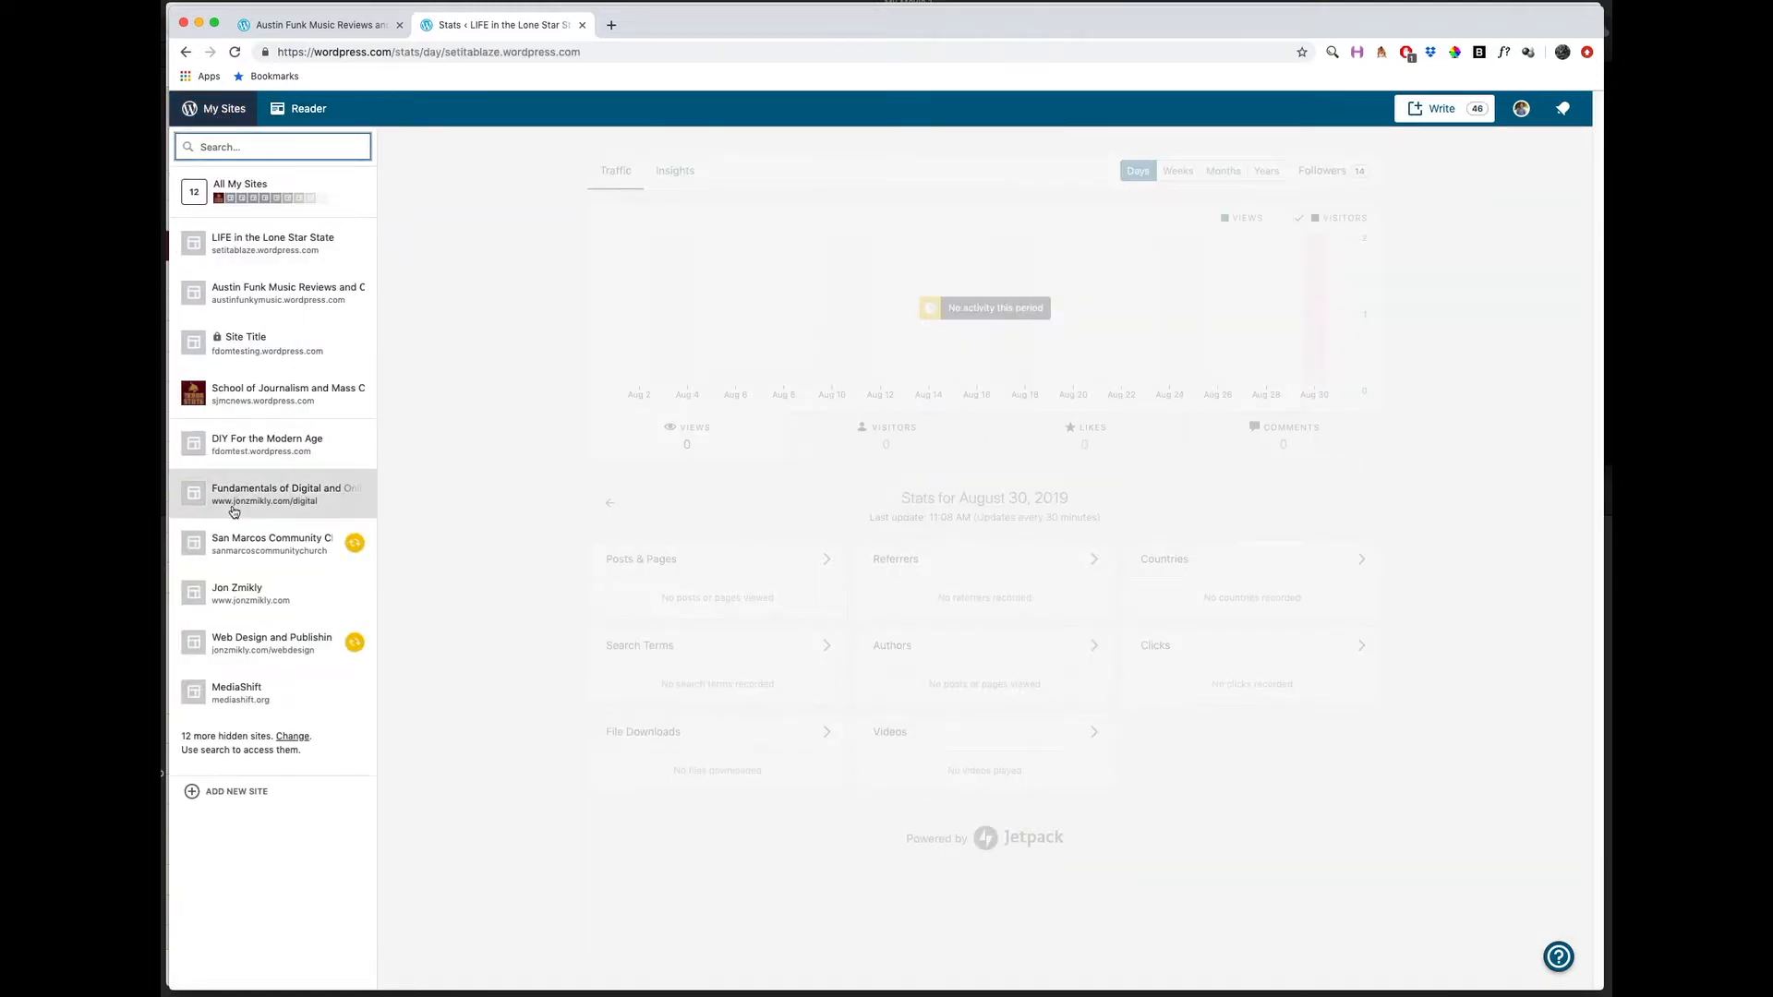
left_click(240, 301)
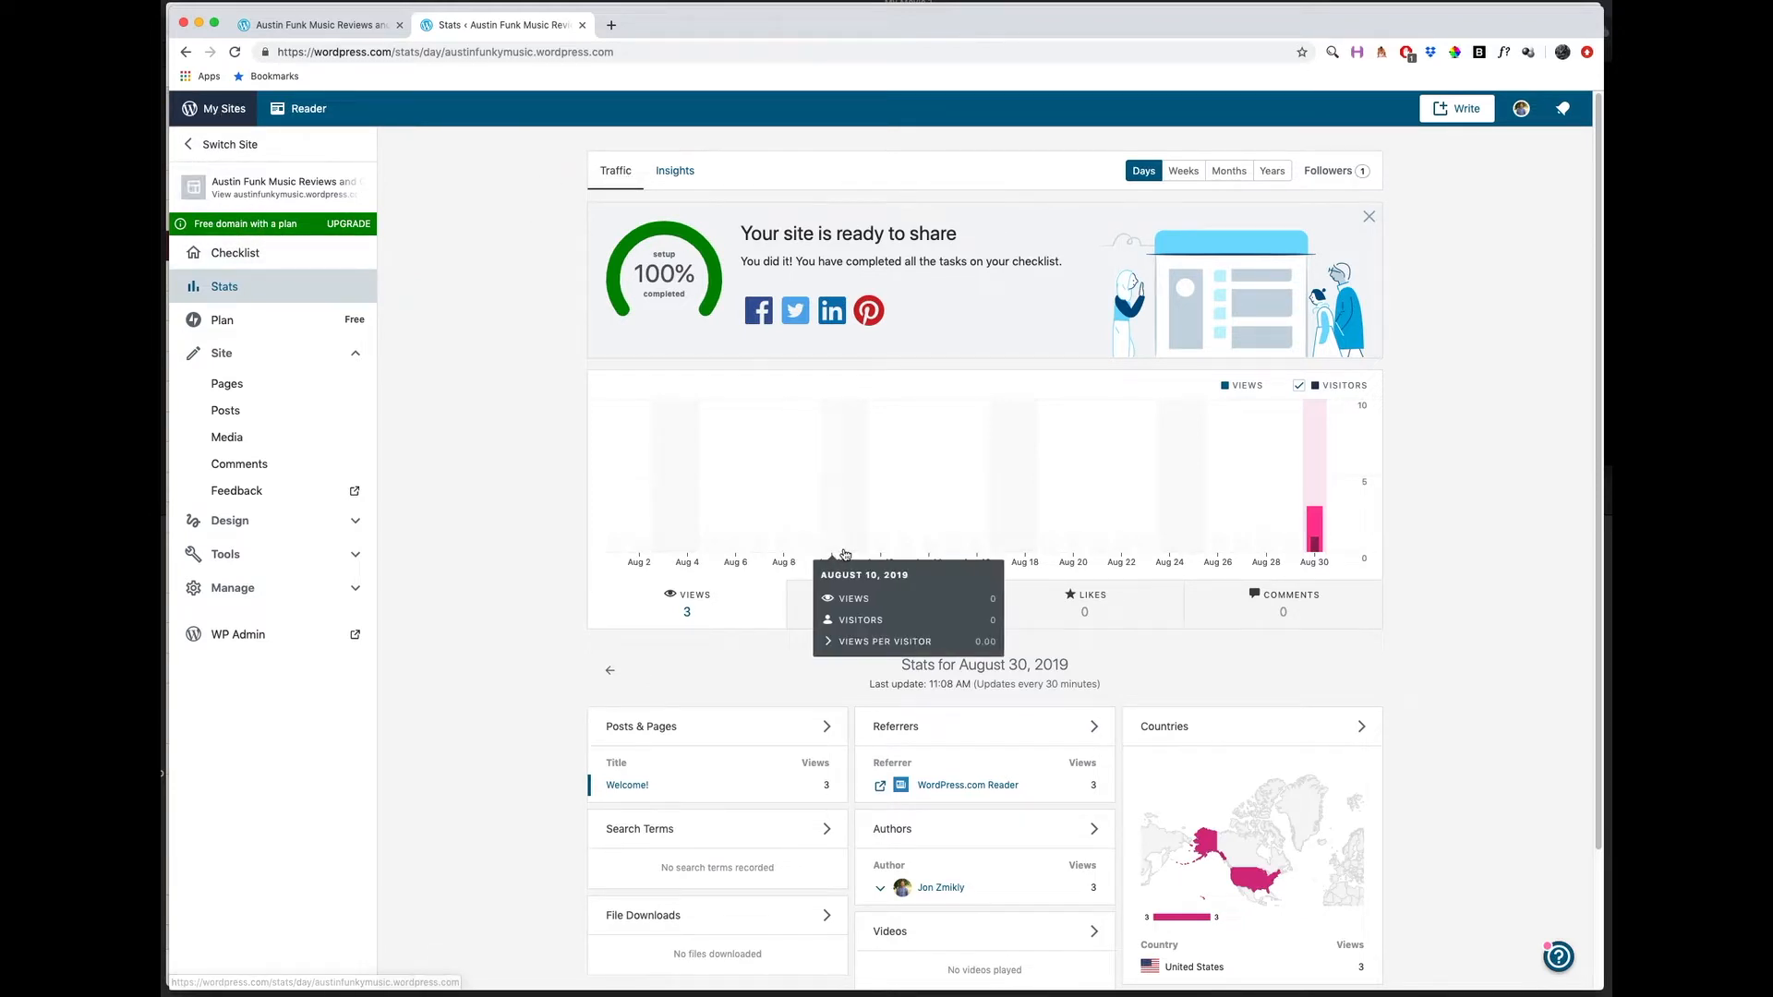
Examine the site's traffic statistics and posting insights, and compare the dashboard with the public site.
scroll(845, 554, "down", 4)
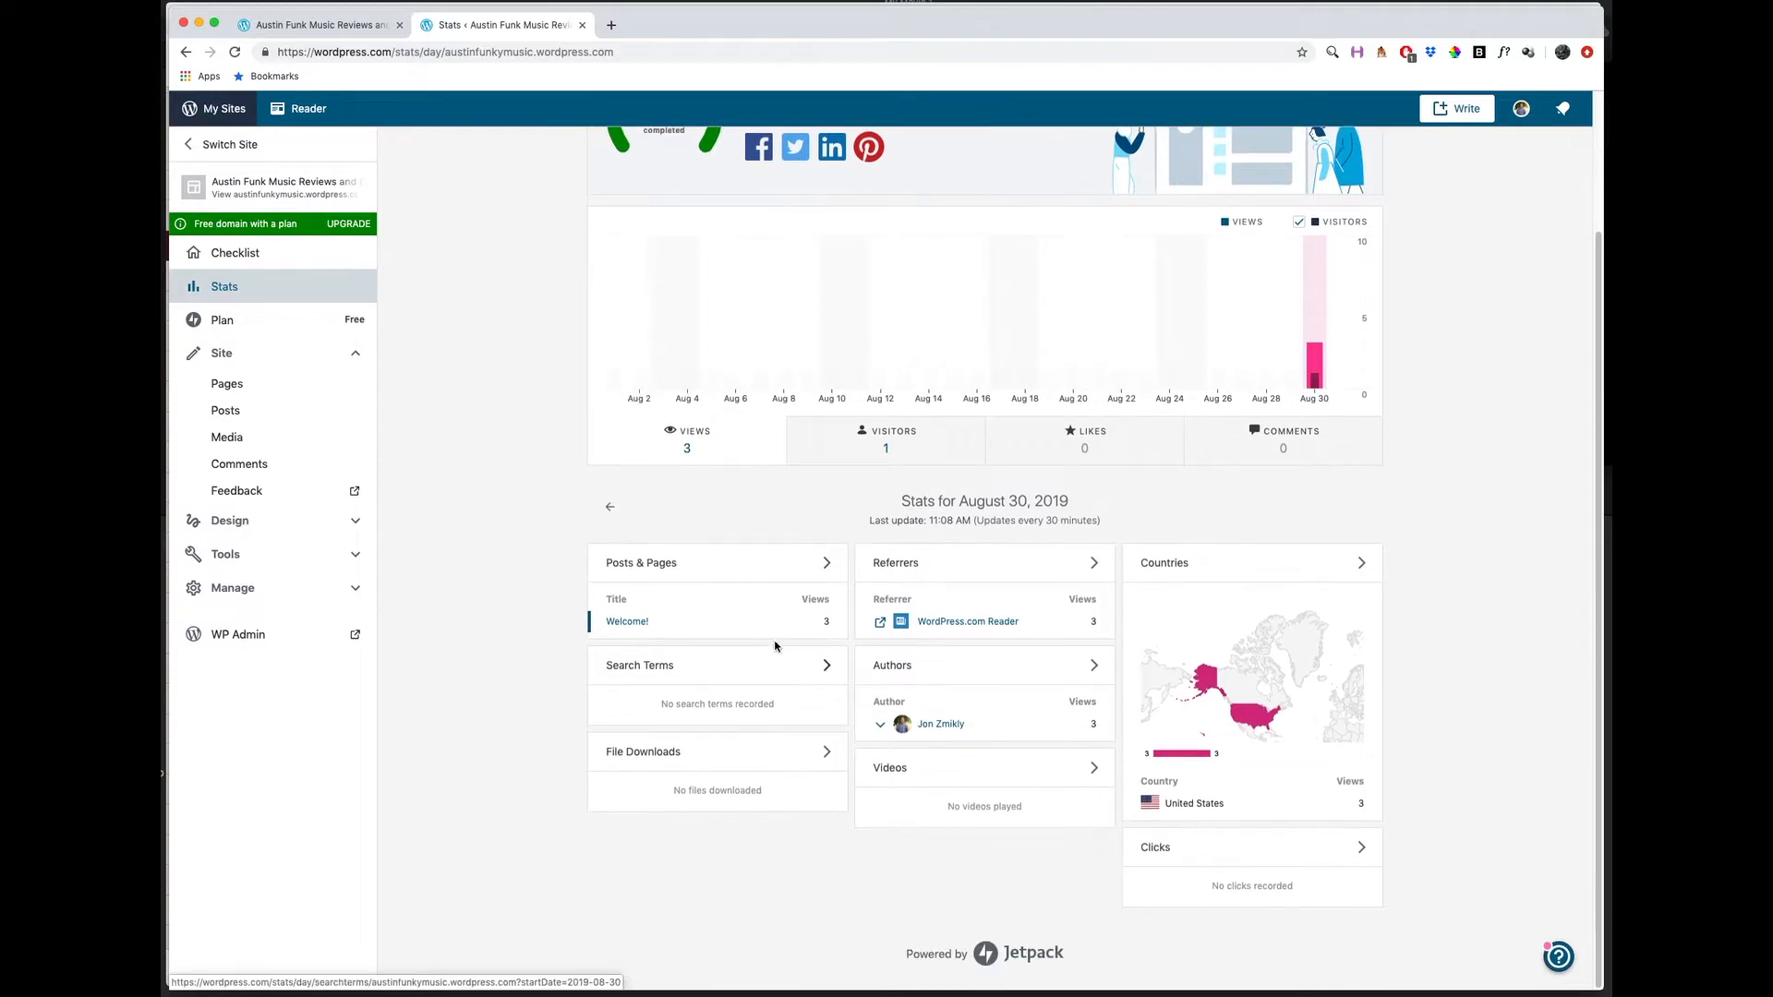
scroll(1018, 672, "up", 4)
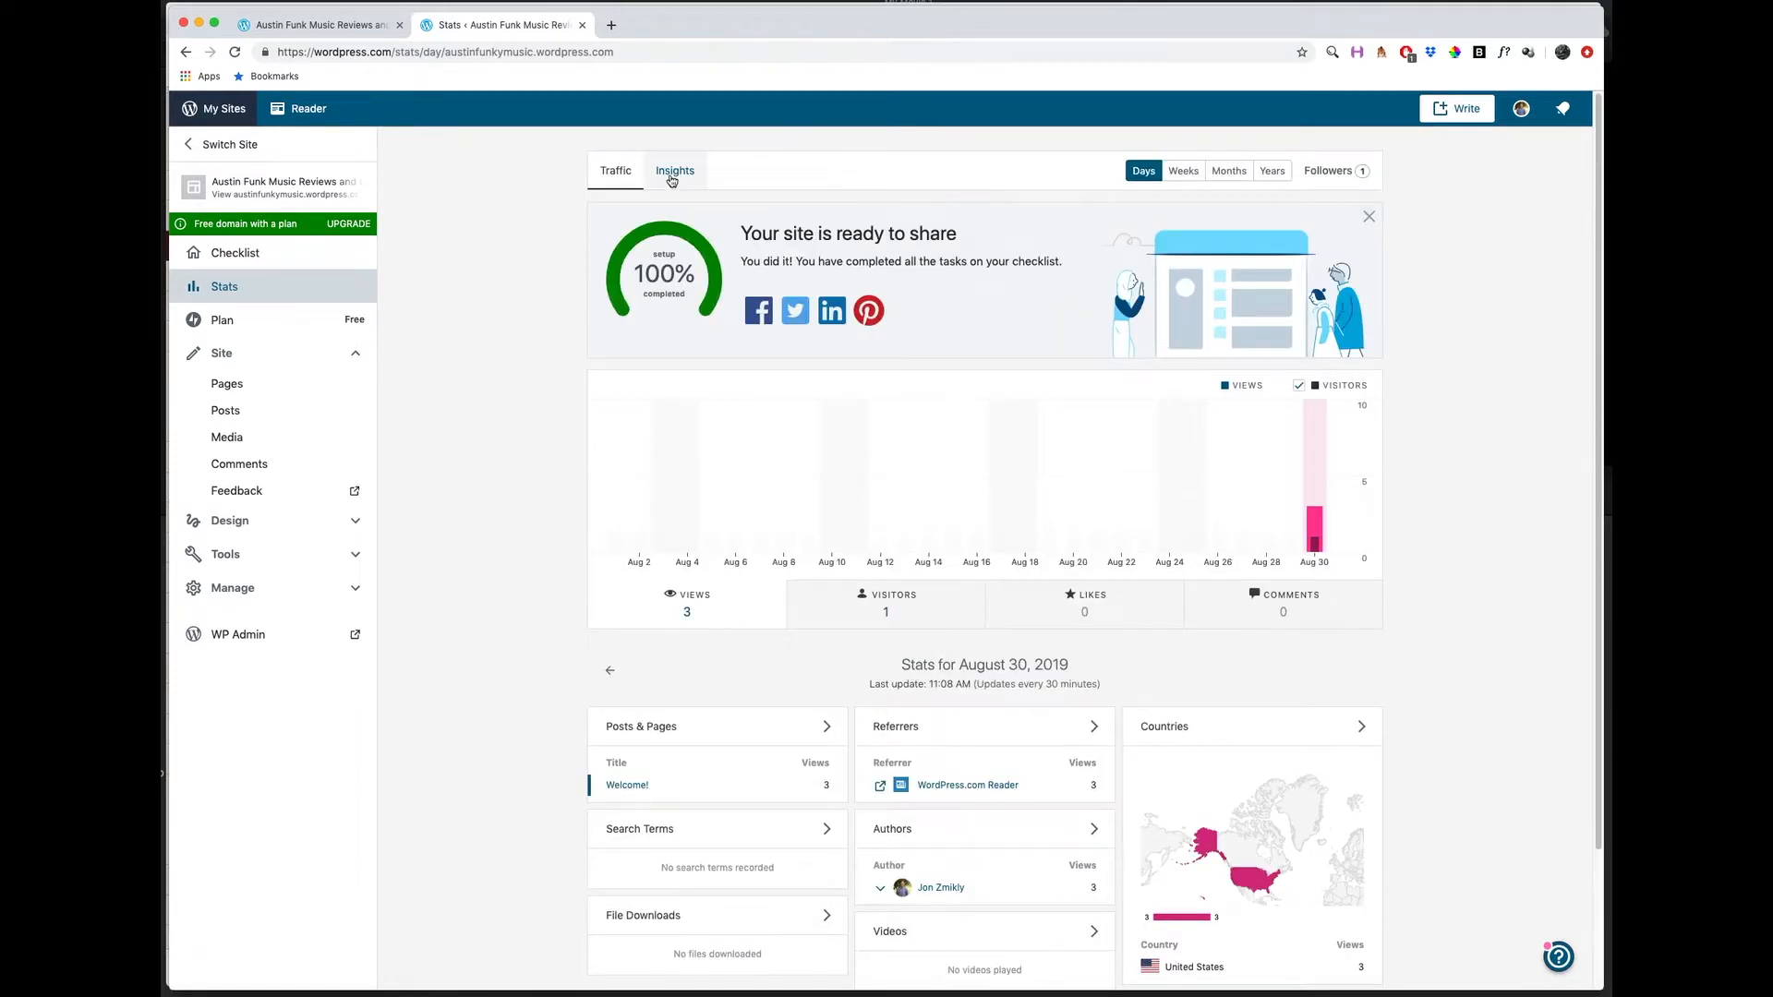
left_click(673, 180)
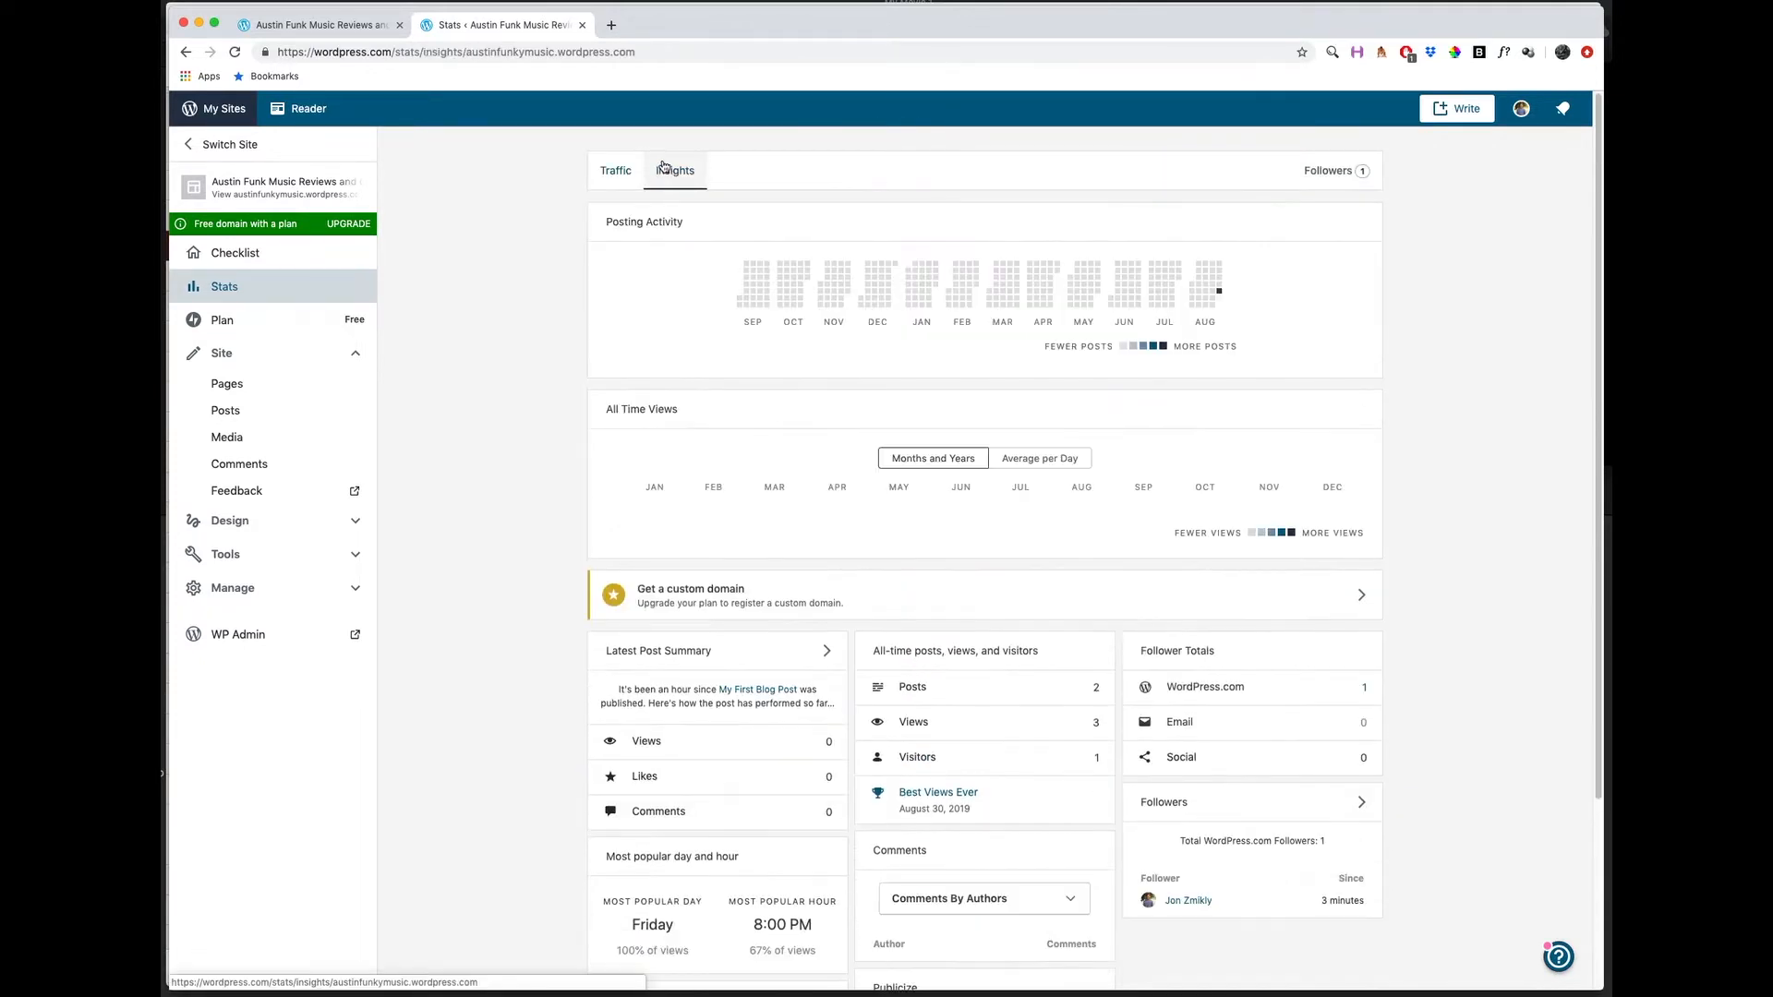
left_click(615, 170)
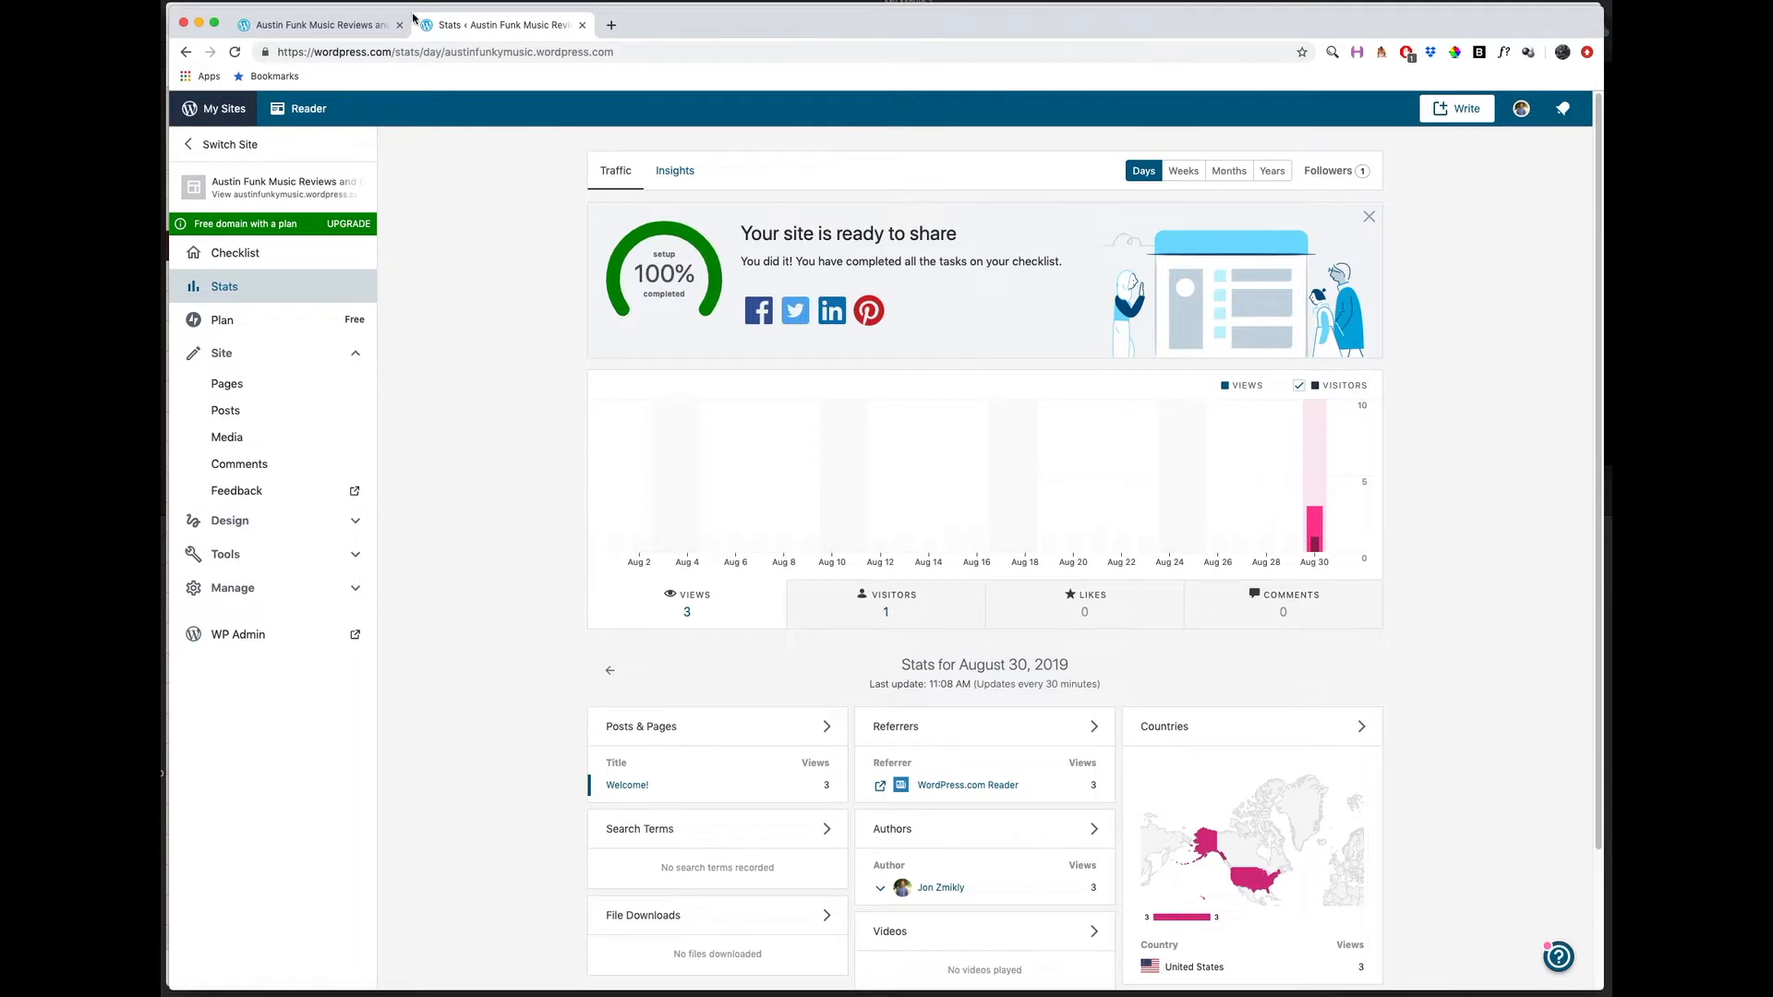
left_click(350, 25)
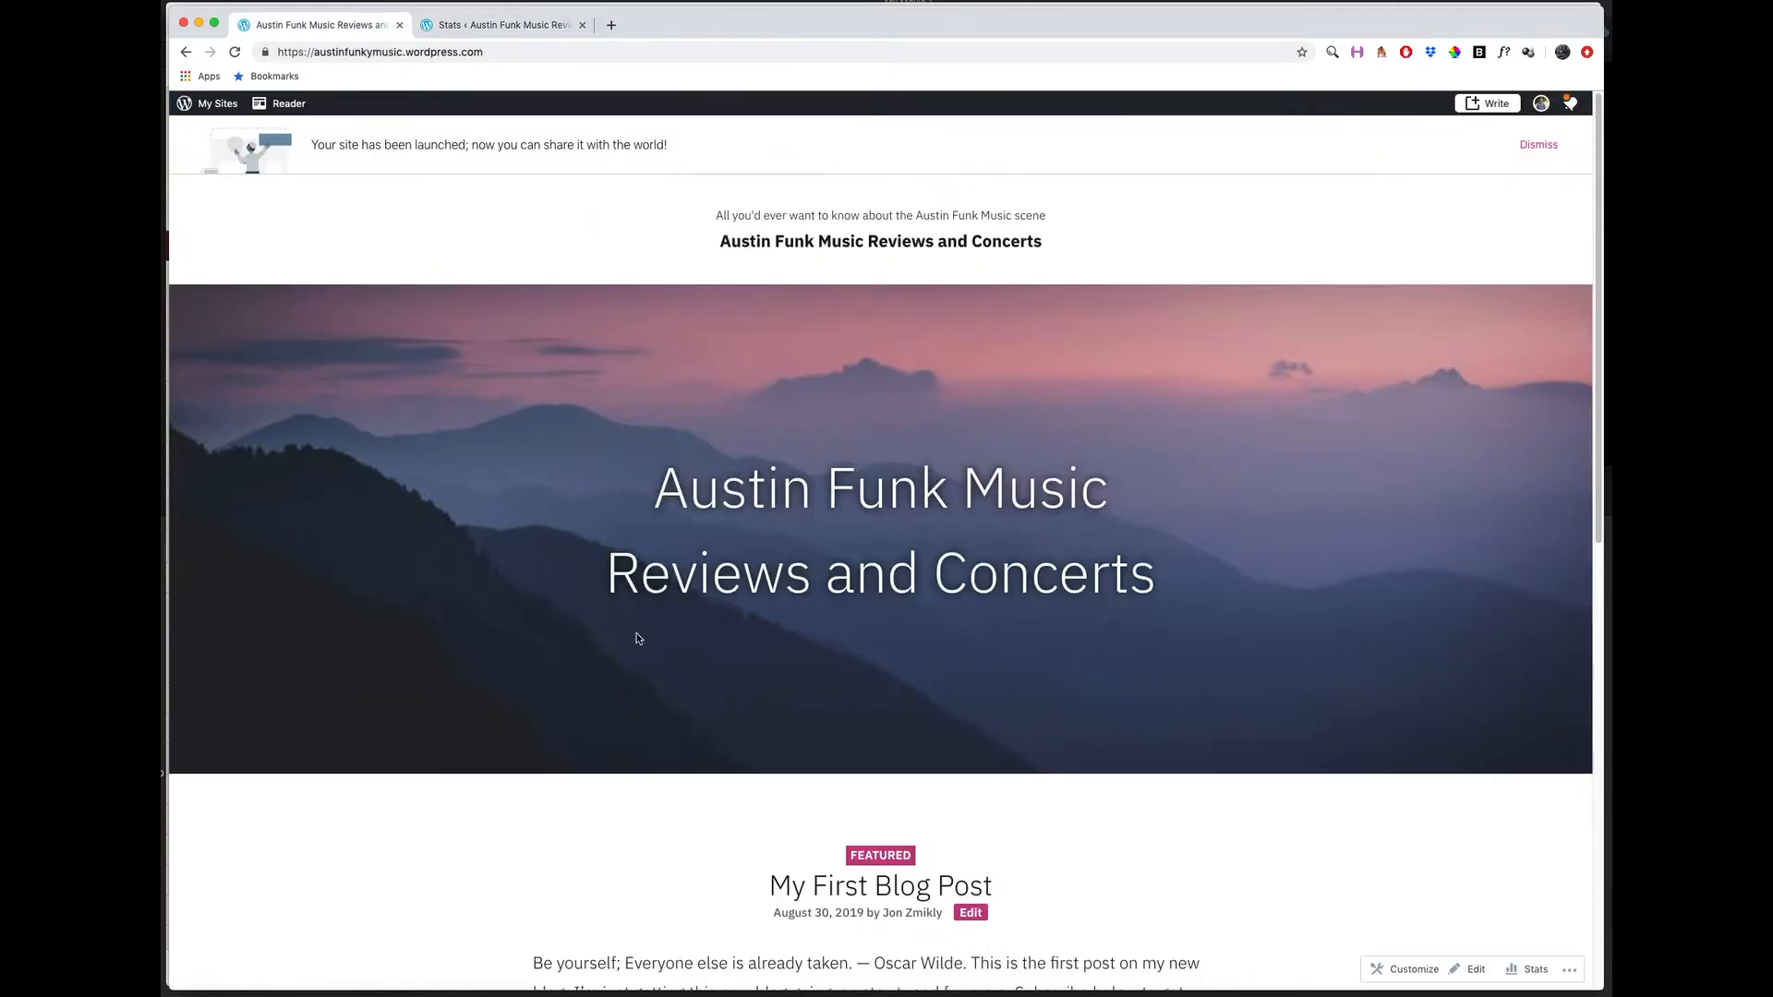
left_click(487, 26)
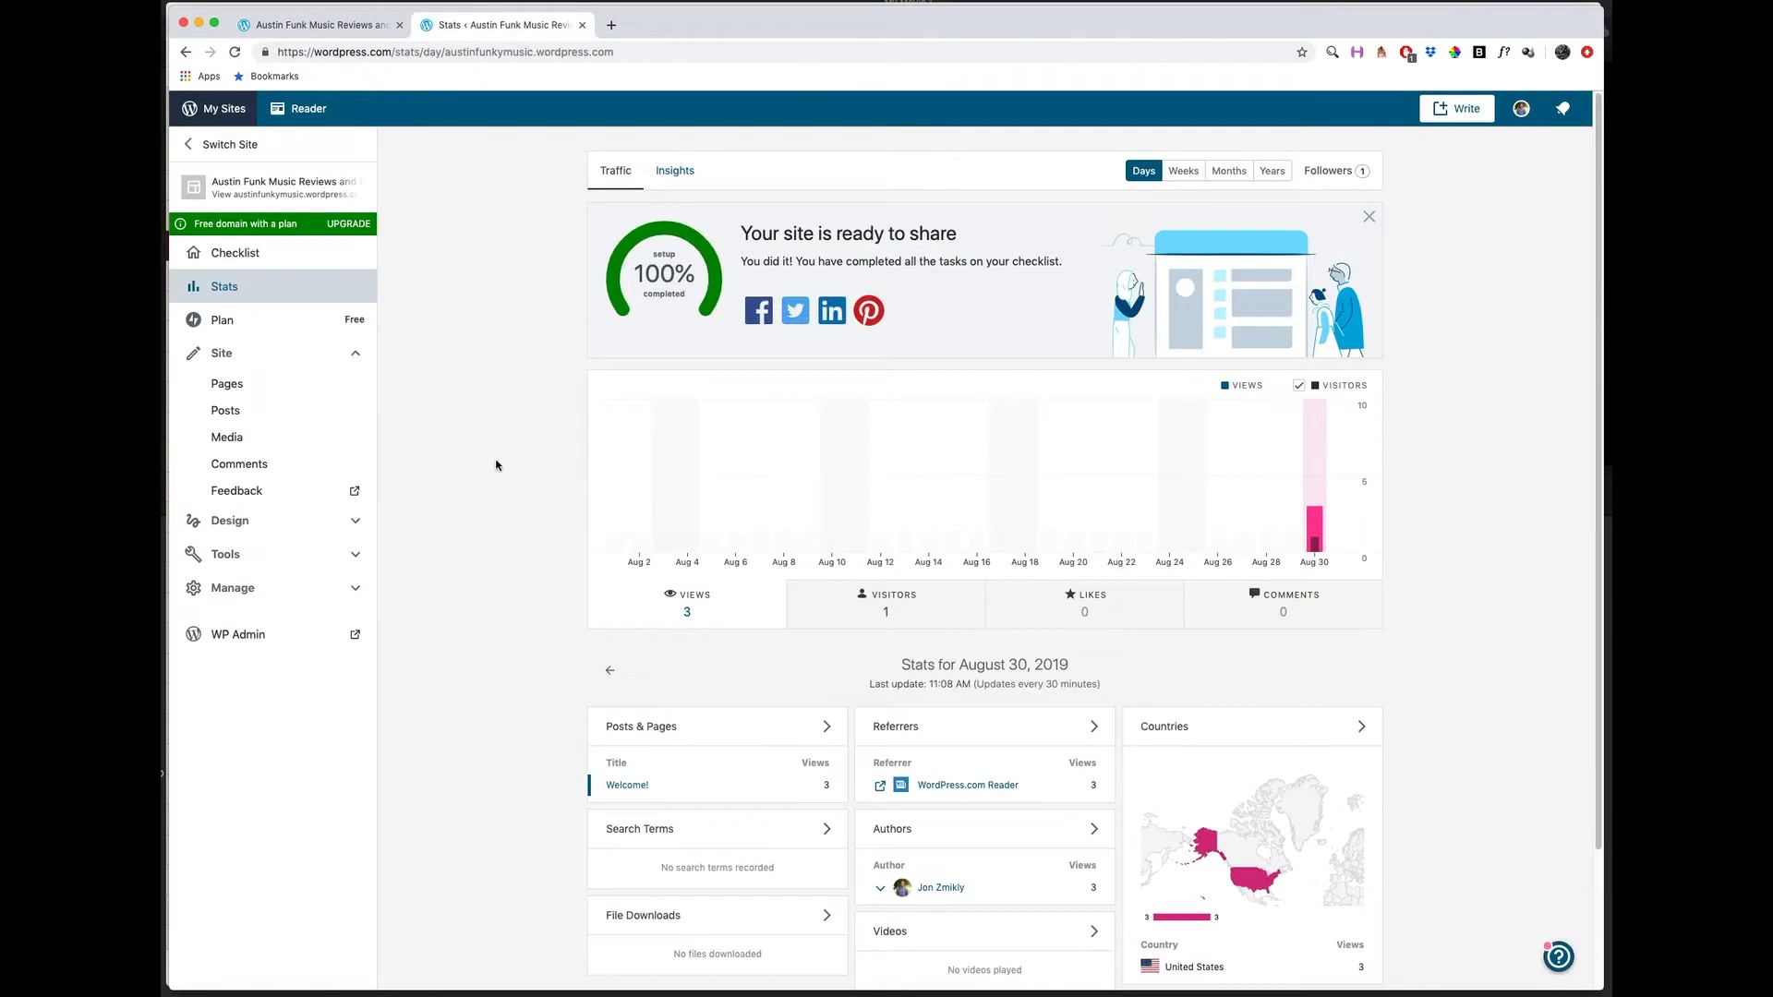
scroll(522, 431, "down", 2)
scroll(522, 430, "up", 2)
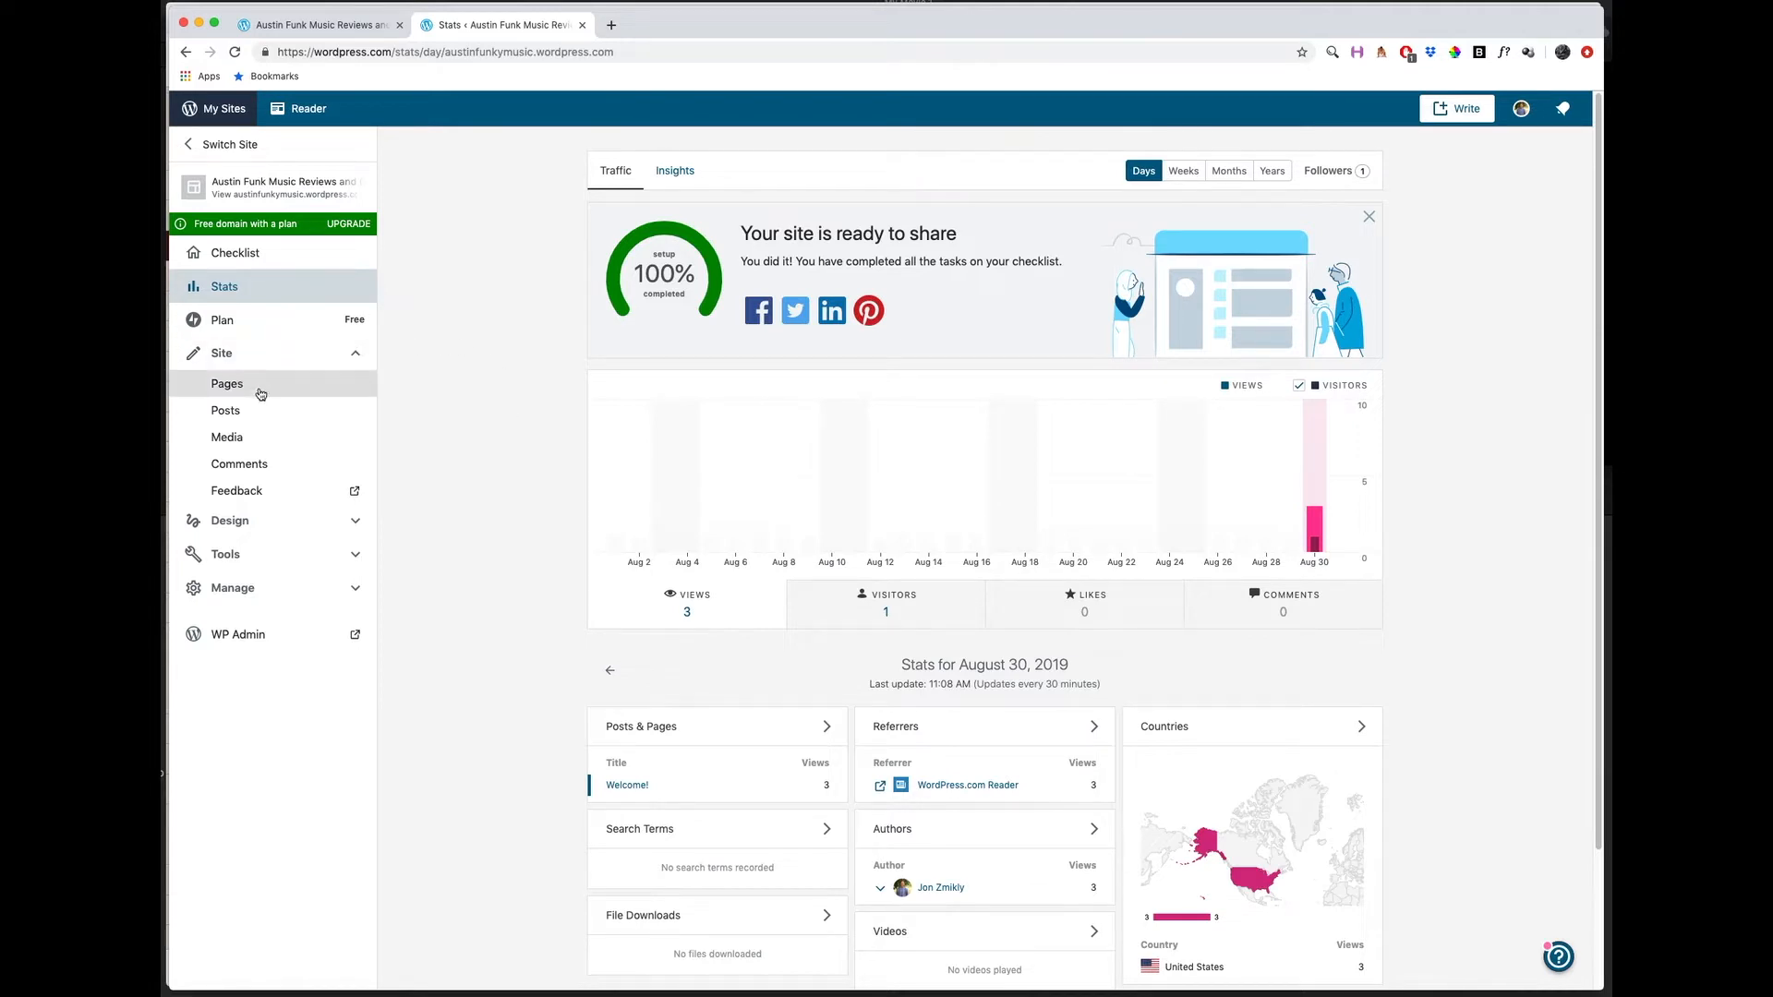
Open the post "Introduce Yourself (Example Post)" for editing and change its title to "Hi Everyone!".
left_click(232, 415)
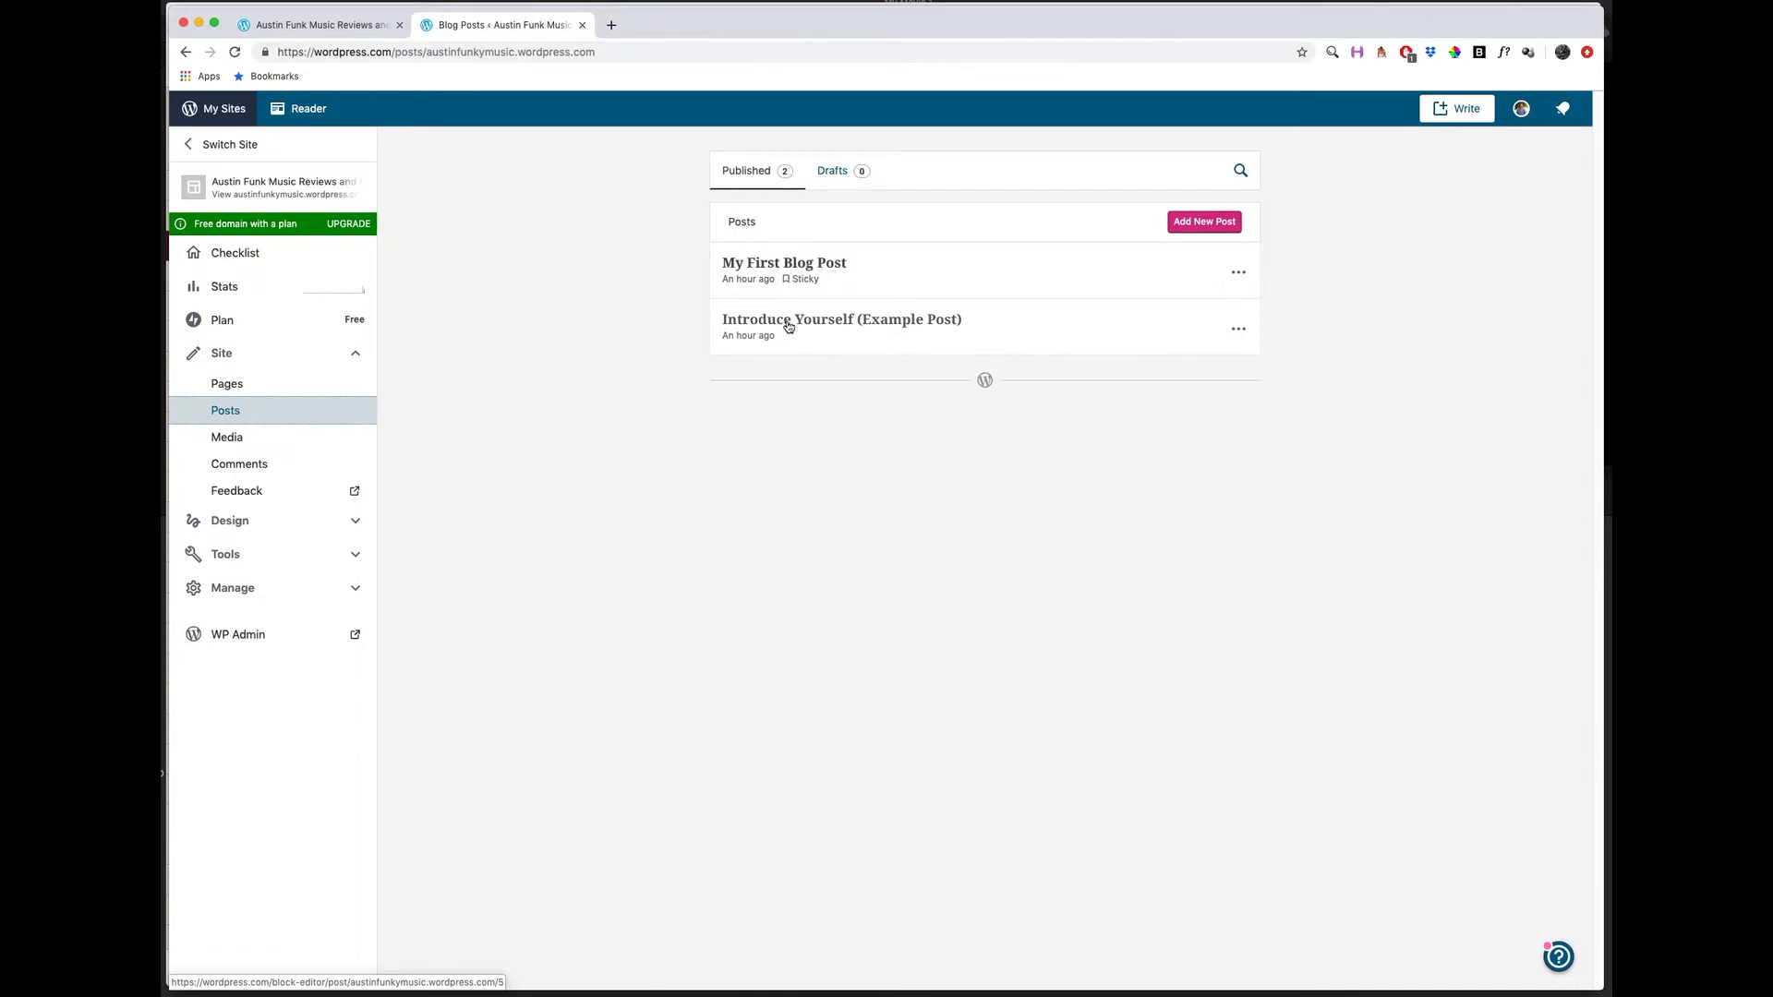
left_click(866, 323)
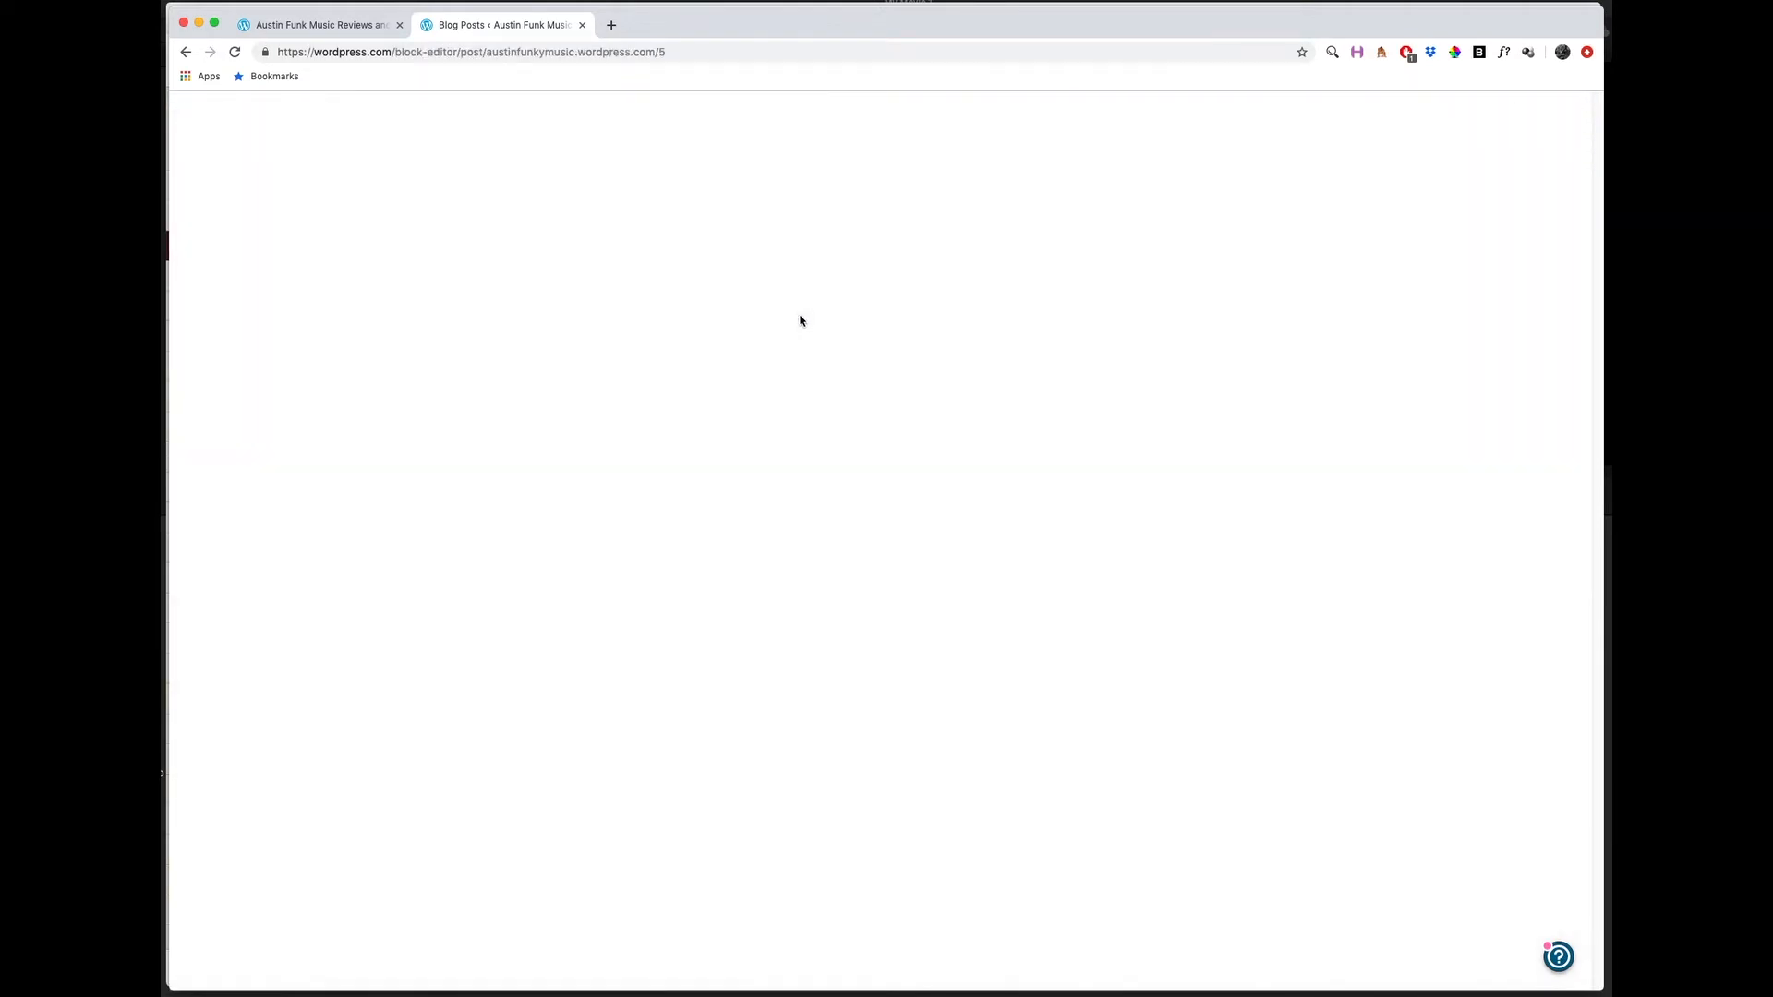
left_click_drag(472, 220, 841, 284)
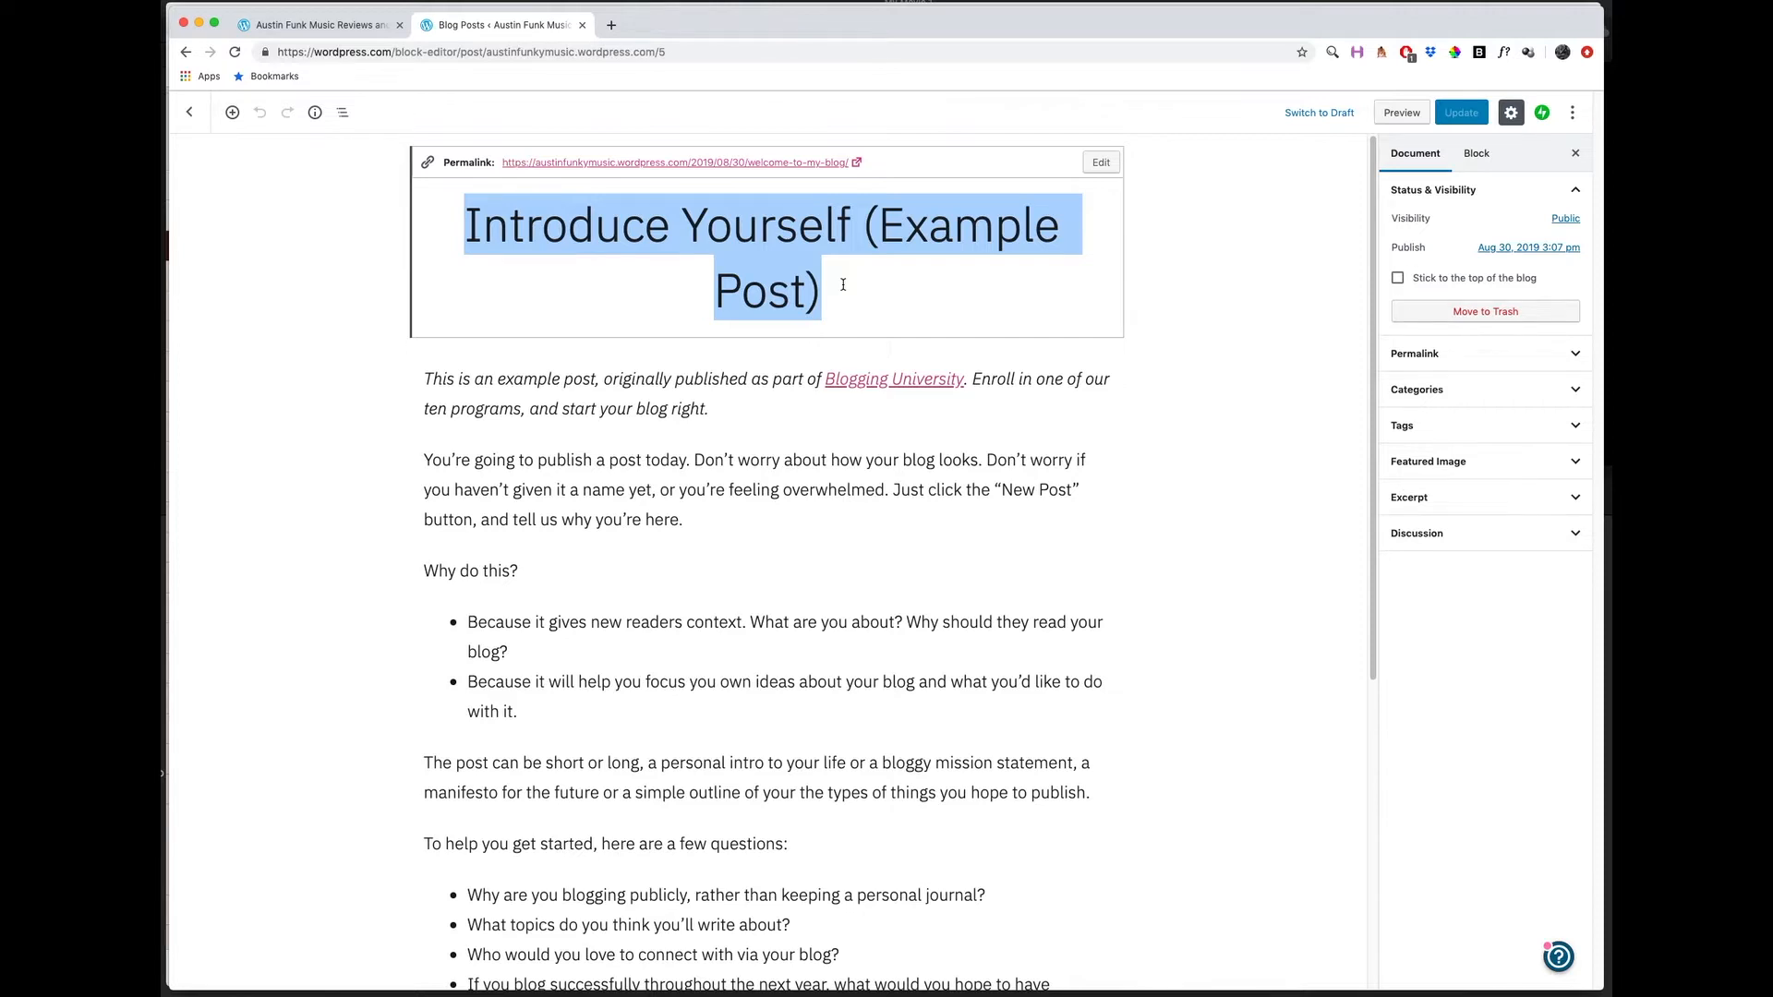
type("Hi Everyone!")
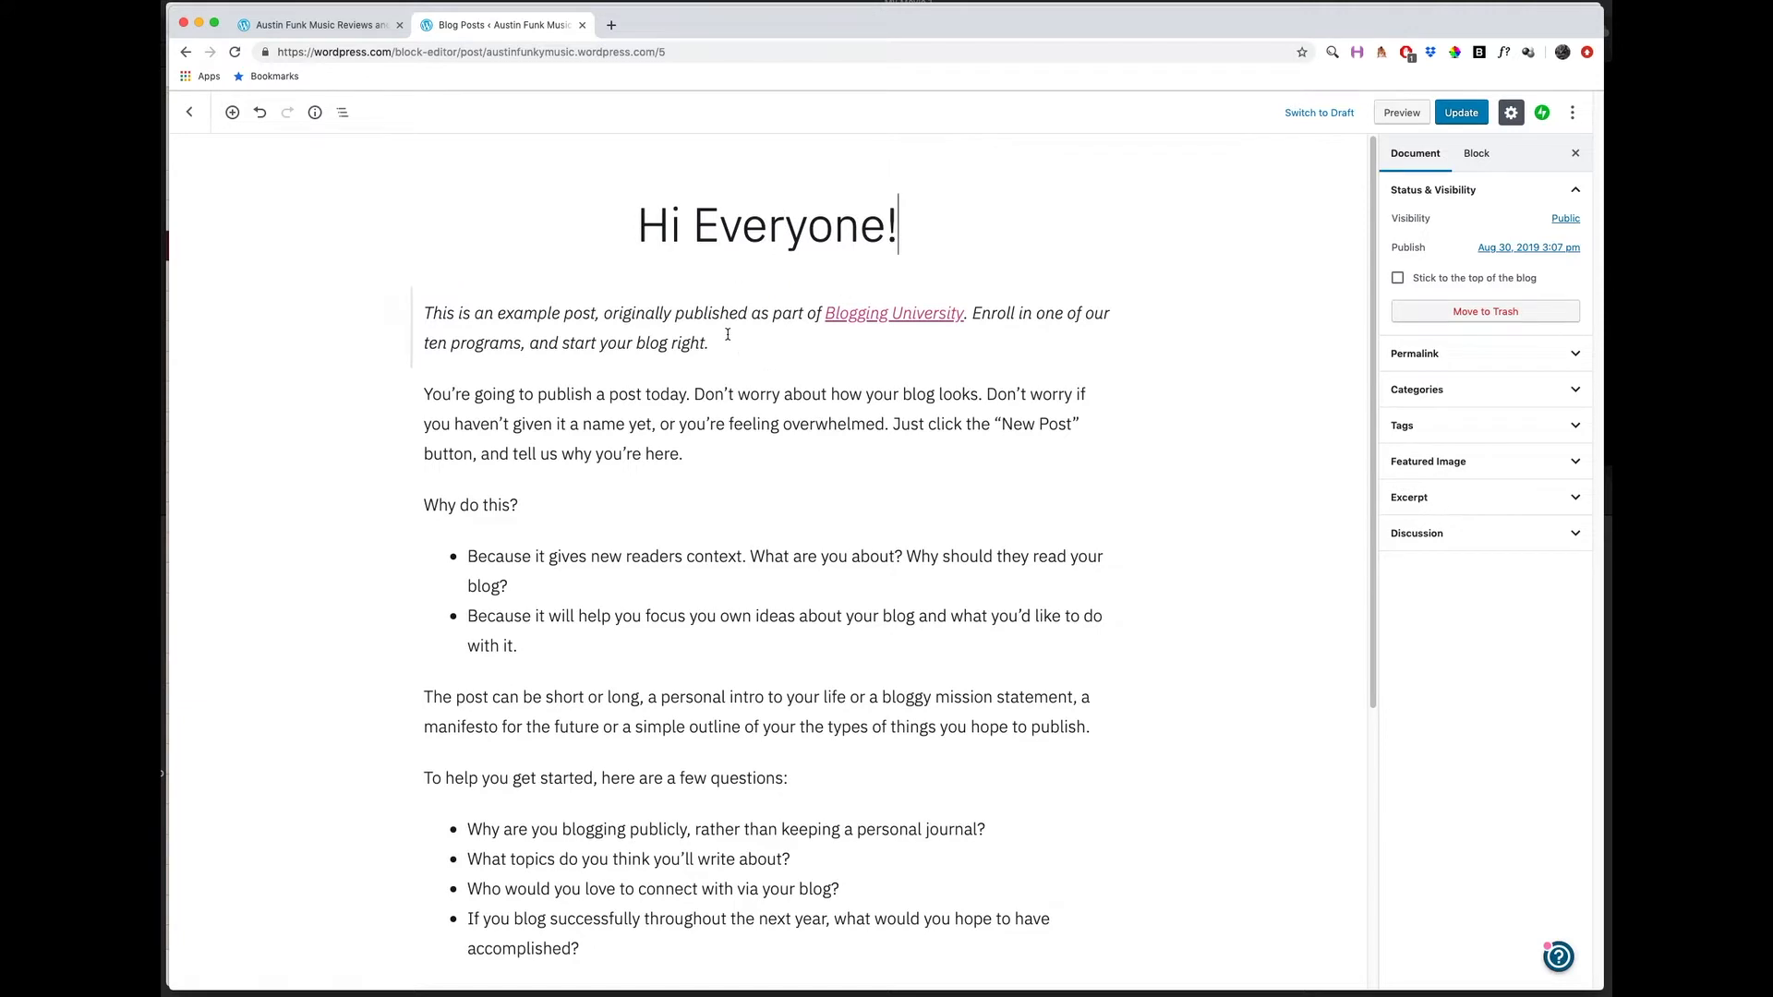
Delete the two introductory paragraphs above "Why do this?" in the post body.
left_click(835, 341)
left_click_drag(426, 314, 742, 369)
key("BackSpace")
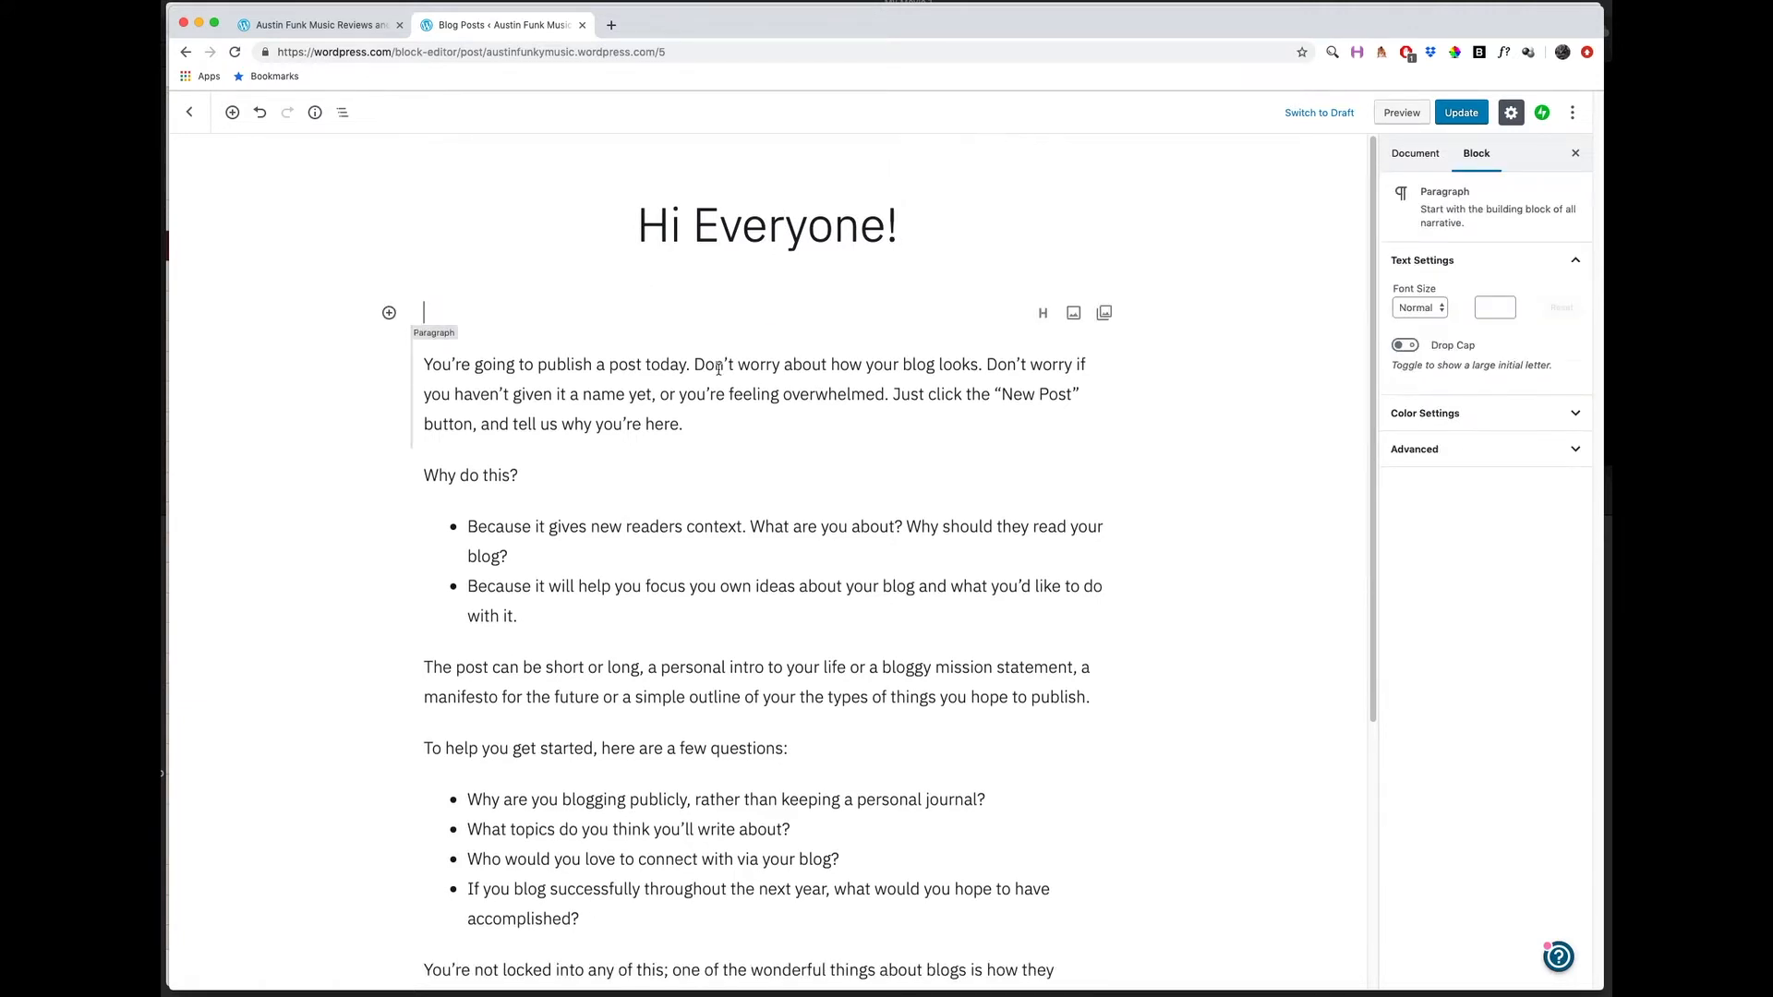
left_click_drag(684, 424, 485, 386)
key("BackSpace")
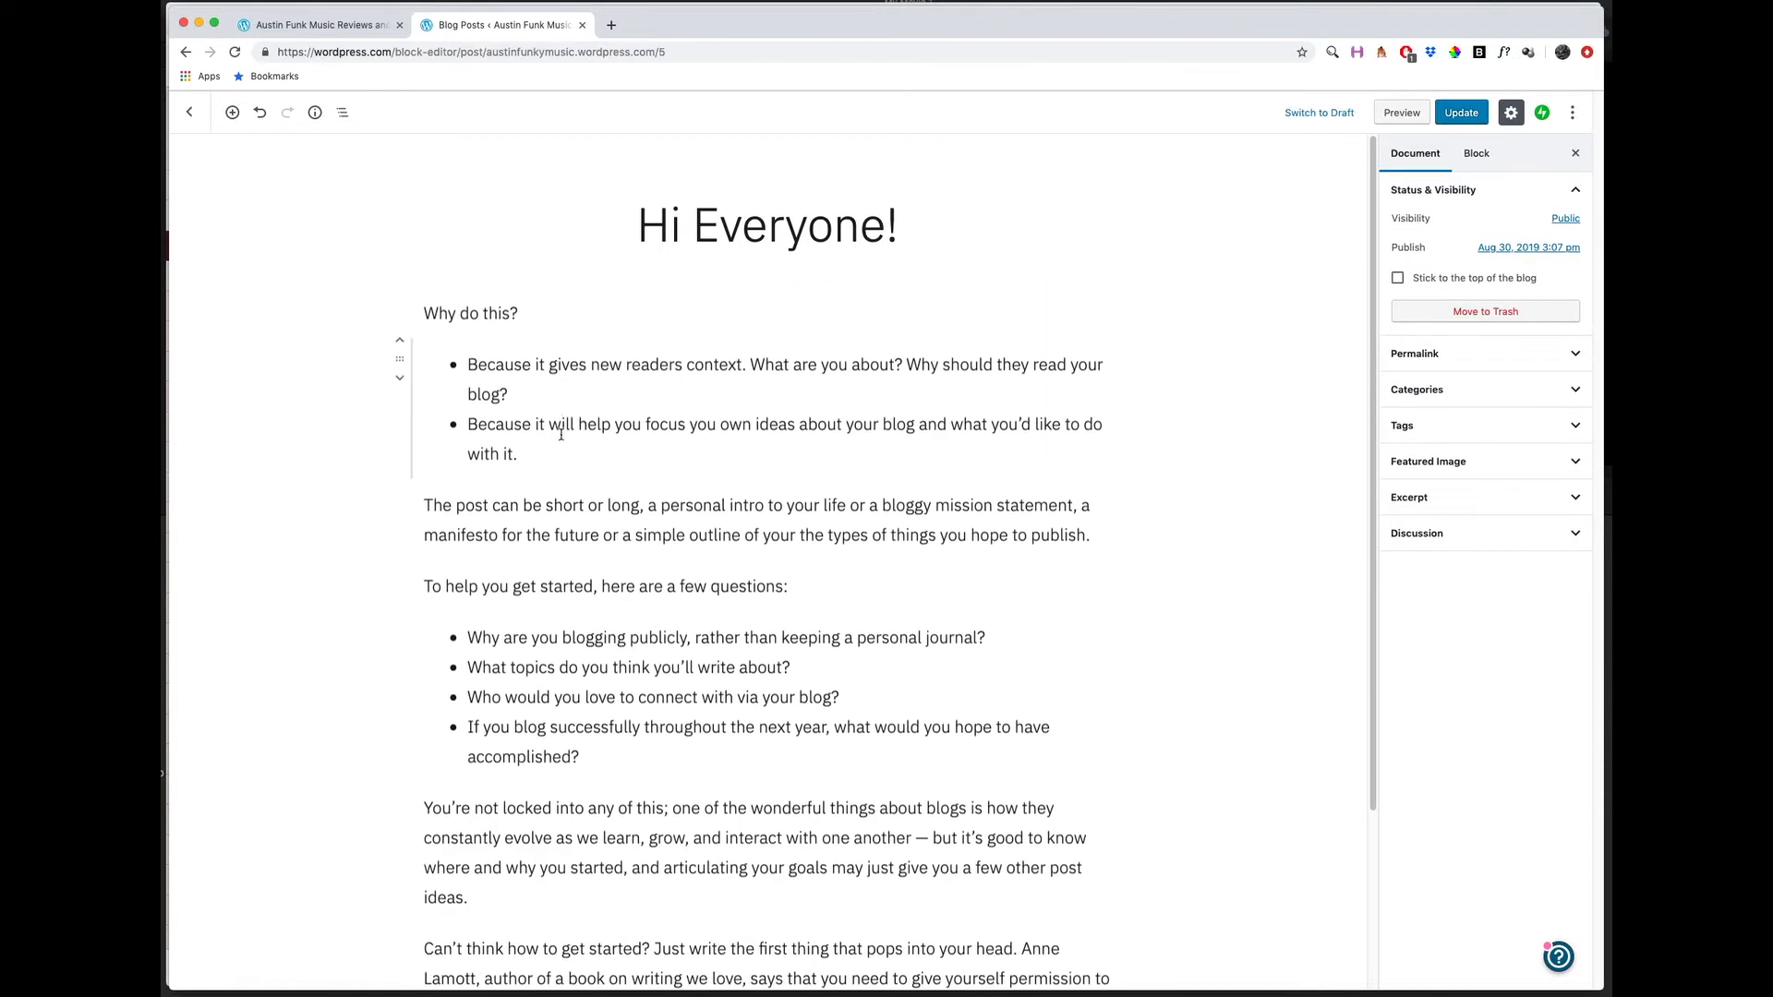
Examine how the post's remaining paragraphs and bulleted lists are divided into separate content blocks.
left_click_drag(551, 457, 503, 366)
left_click(514, 424)
left_click(525, 528)
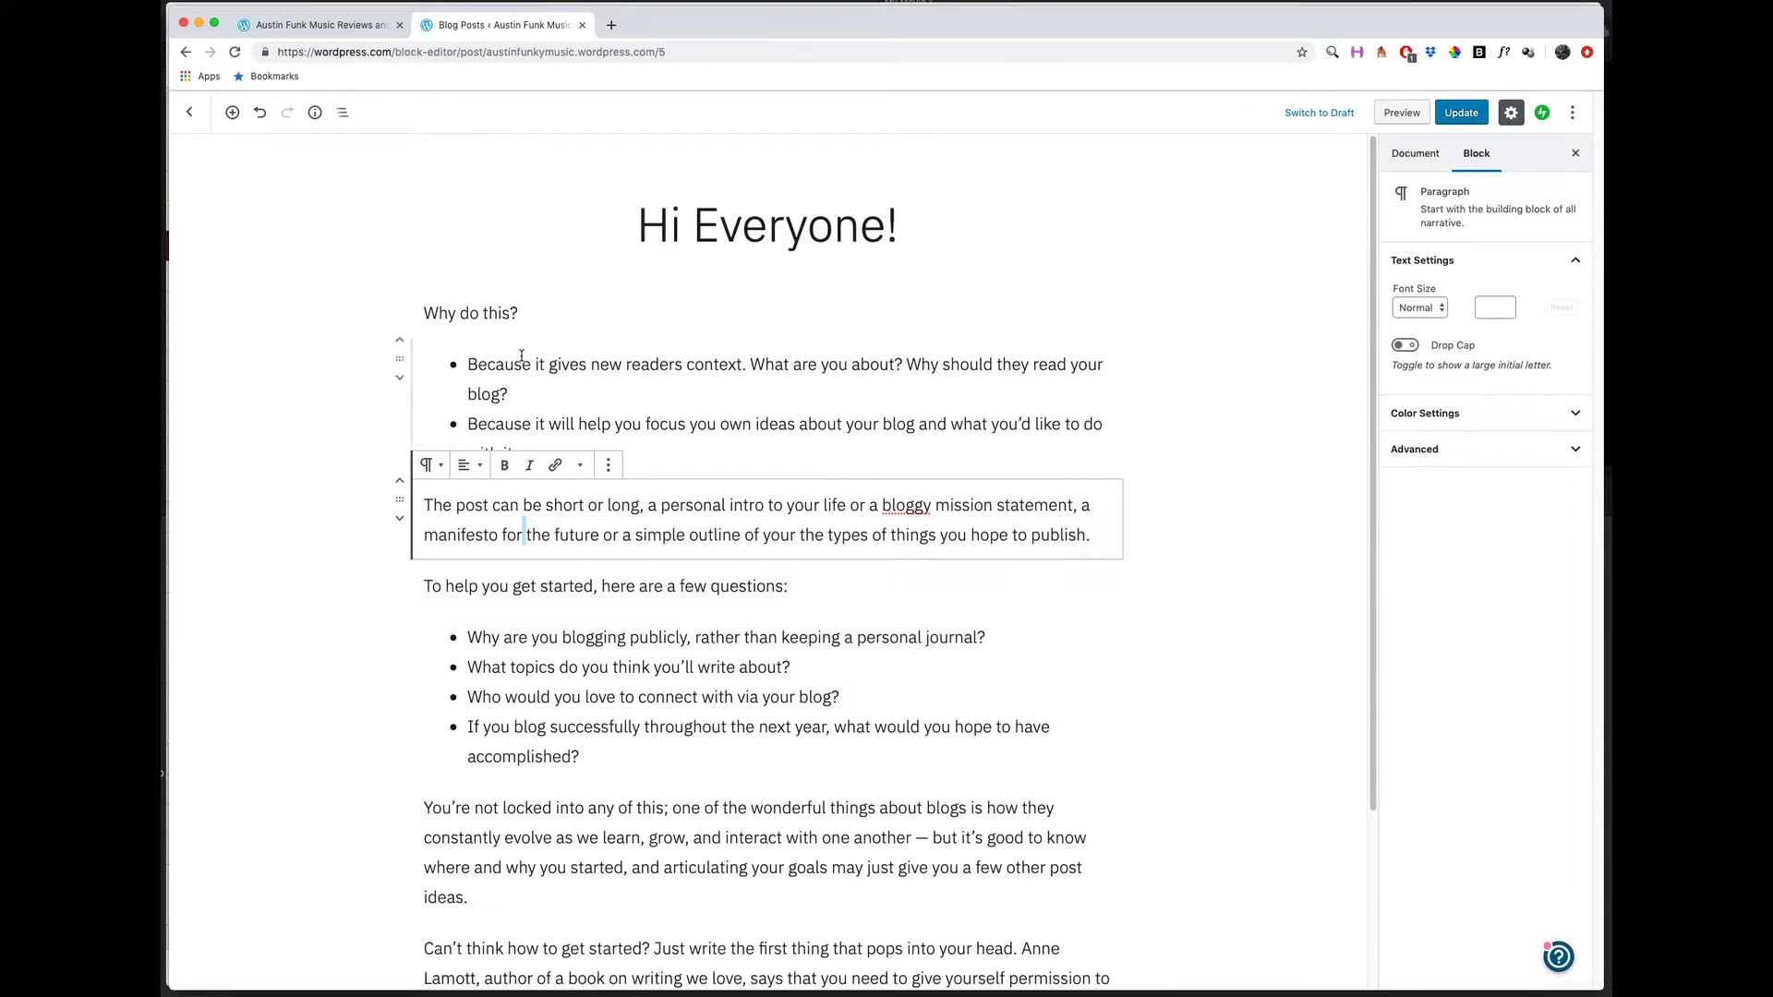
left_click(440, 381)
left_click(535, 639)
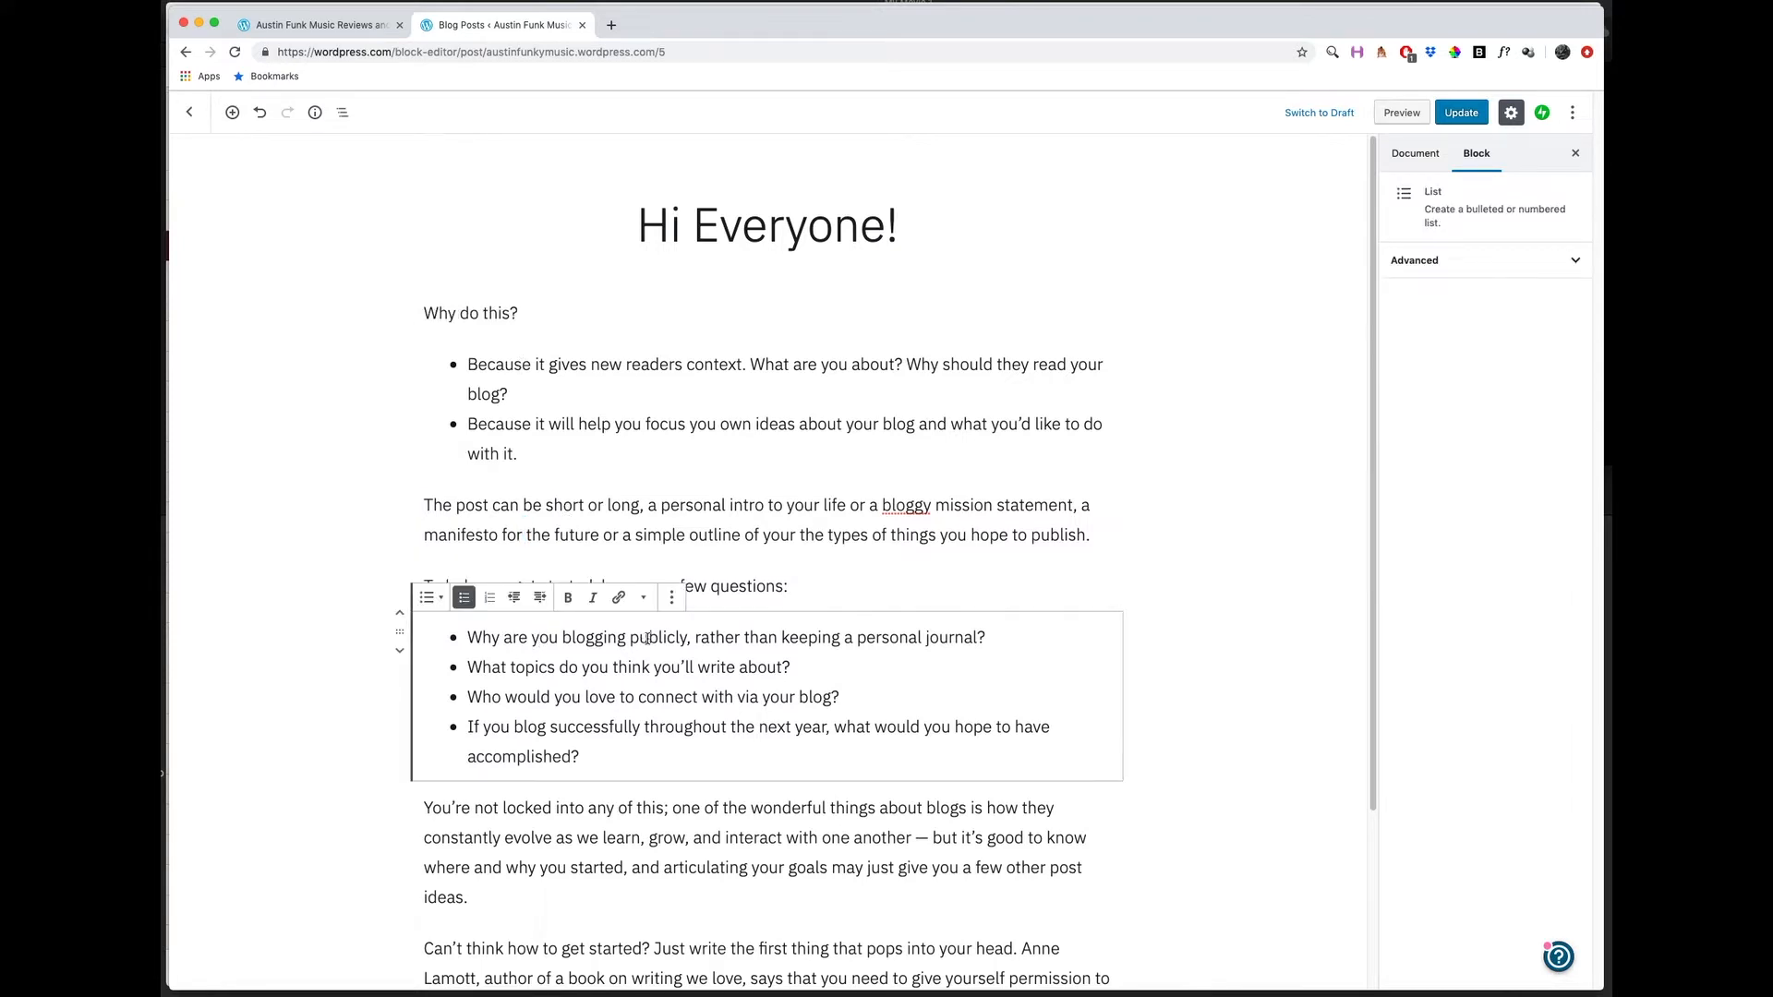
double_click(511, 669)
left_click(591, 756)
scroll(590, 694, "down", 5)
scroll(590, 694, "up", 5)
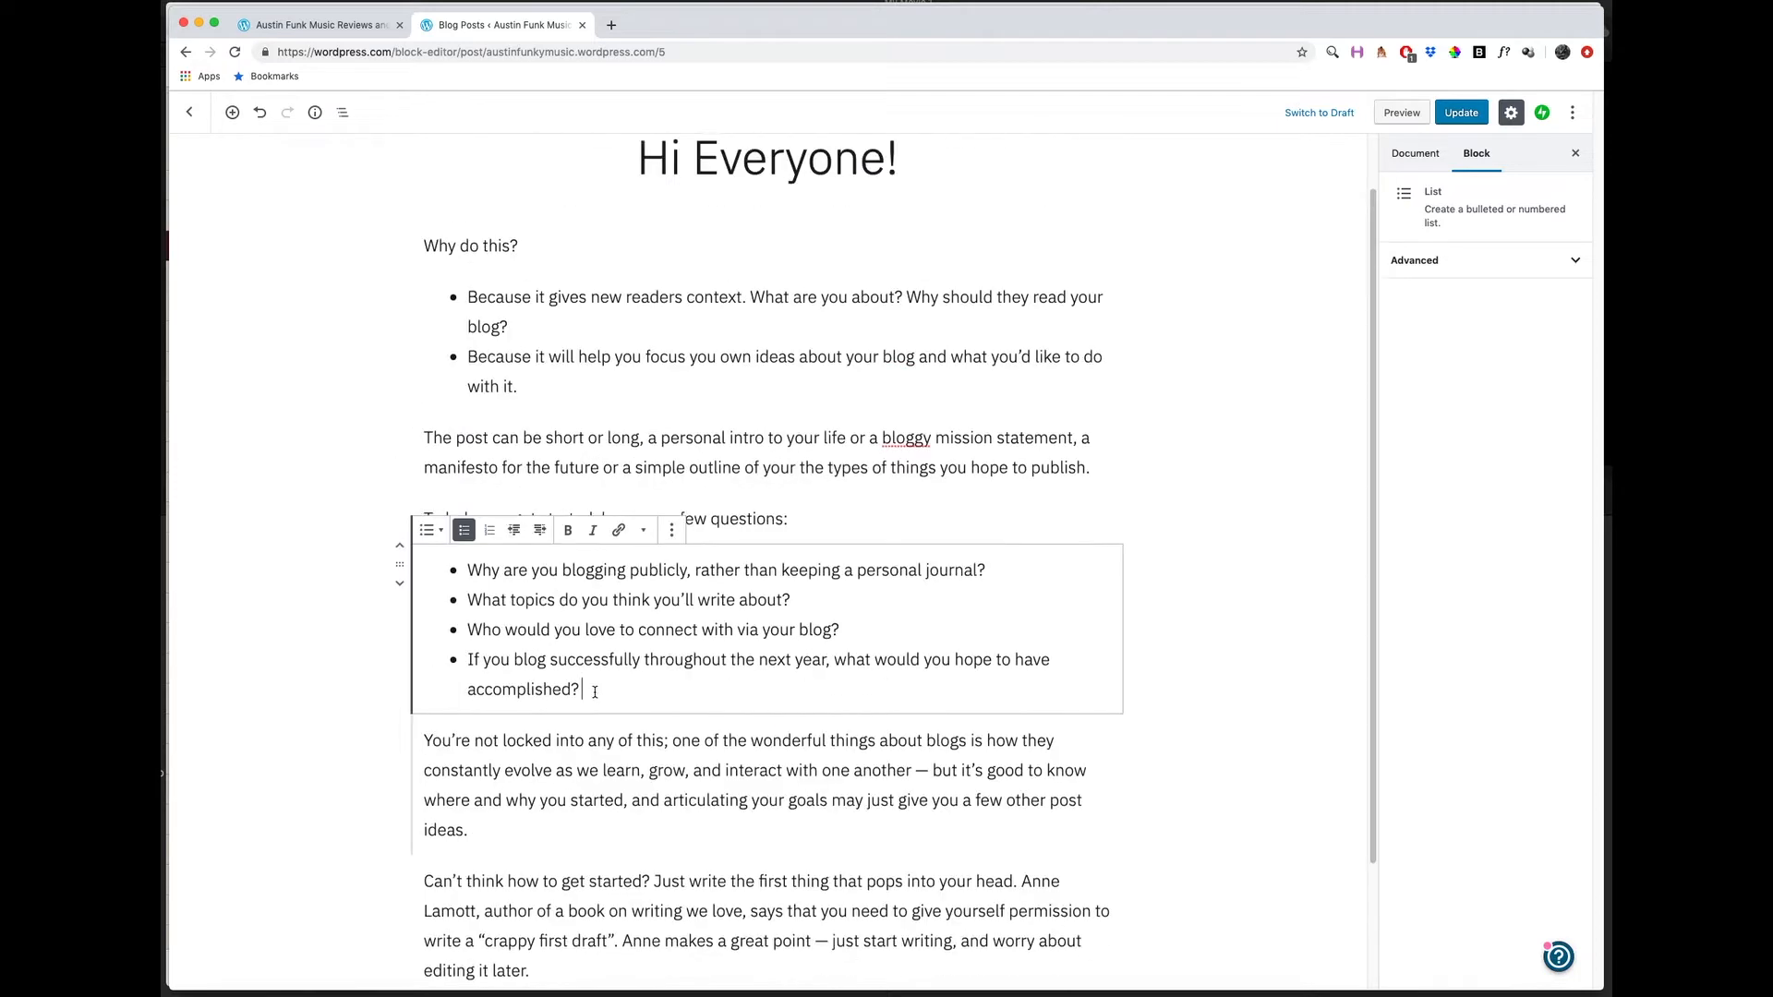
left_click(588, 424)
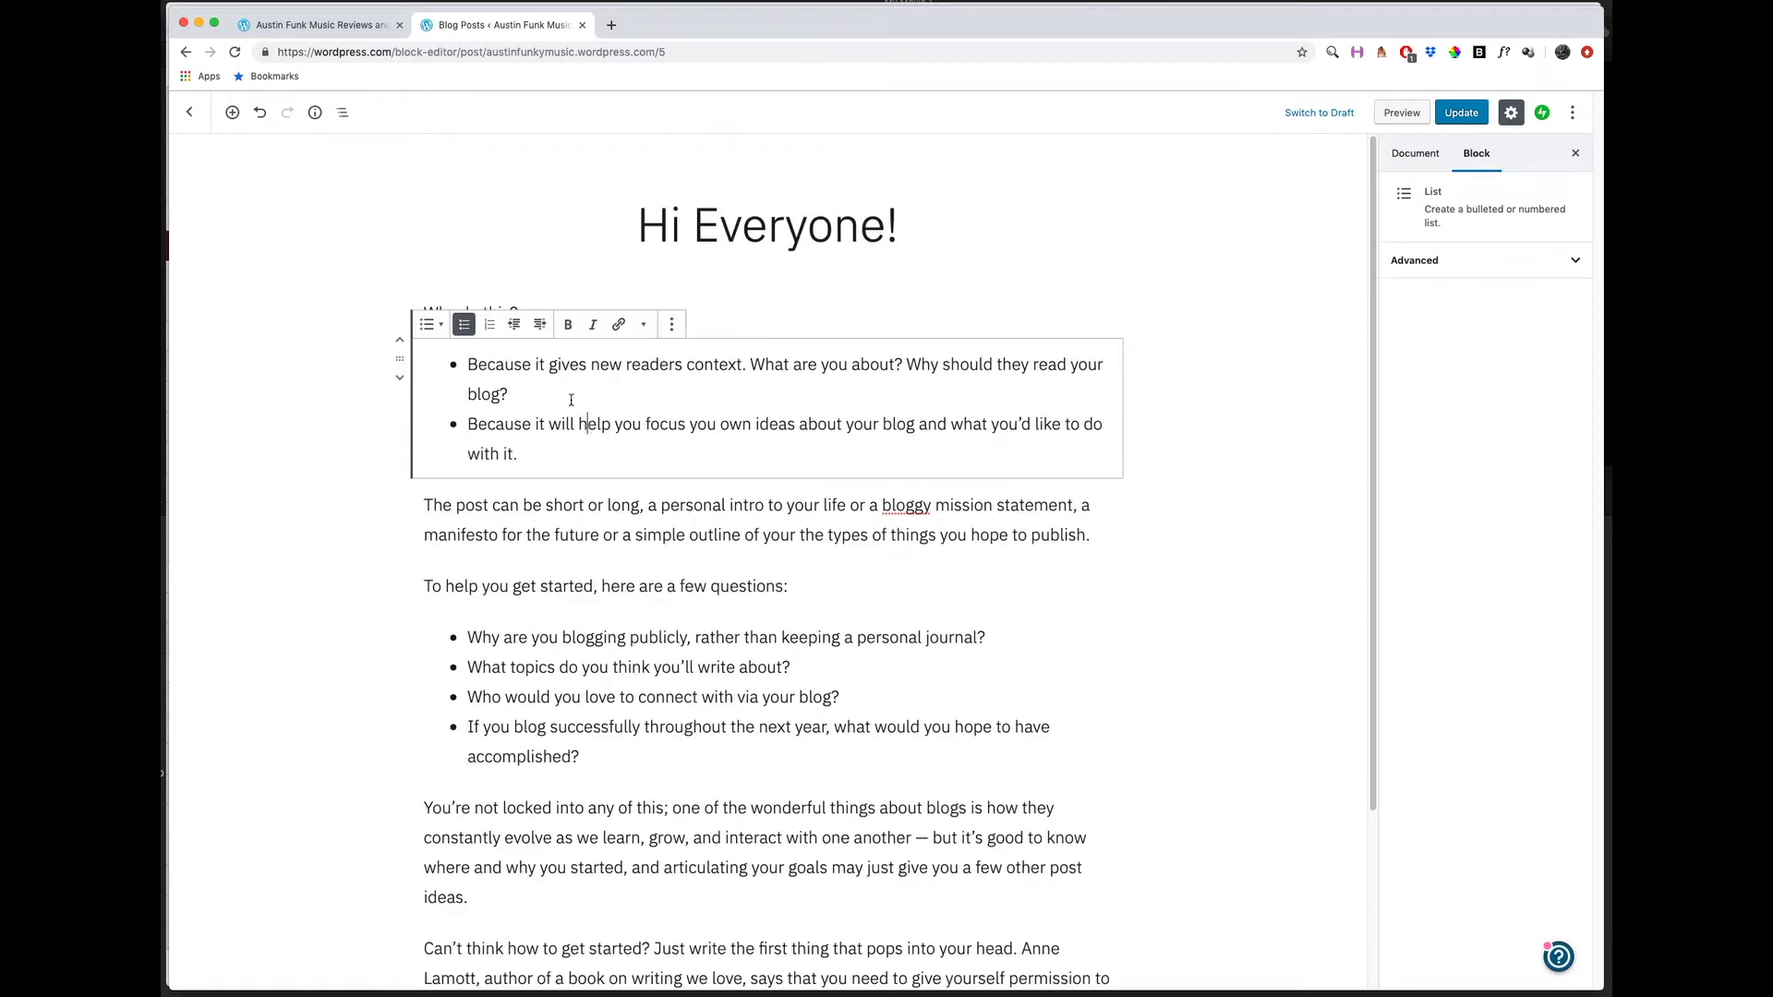
left_click(482, 305)
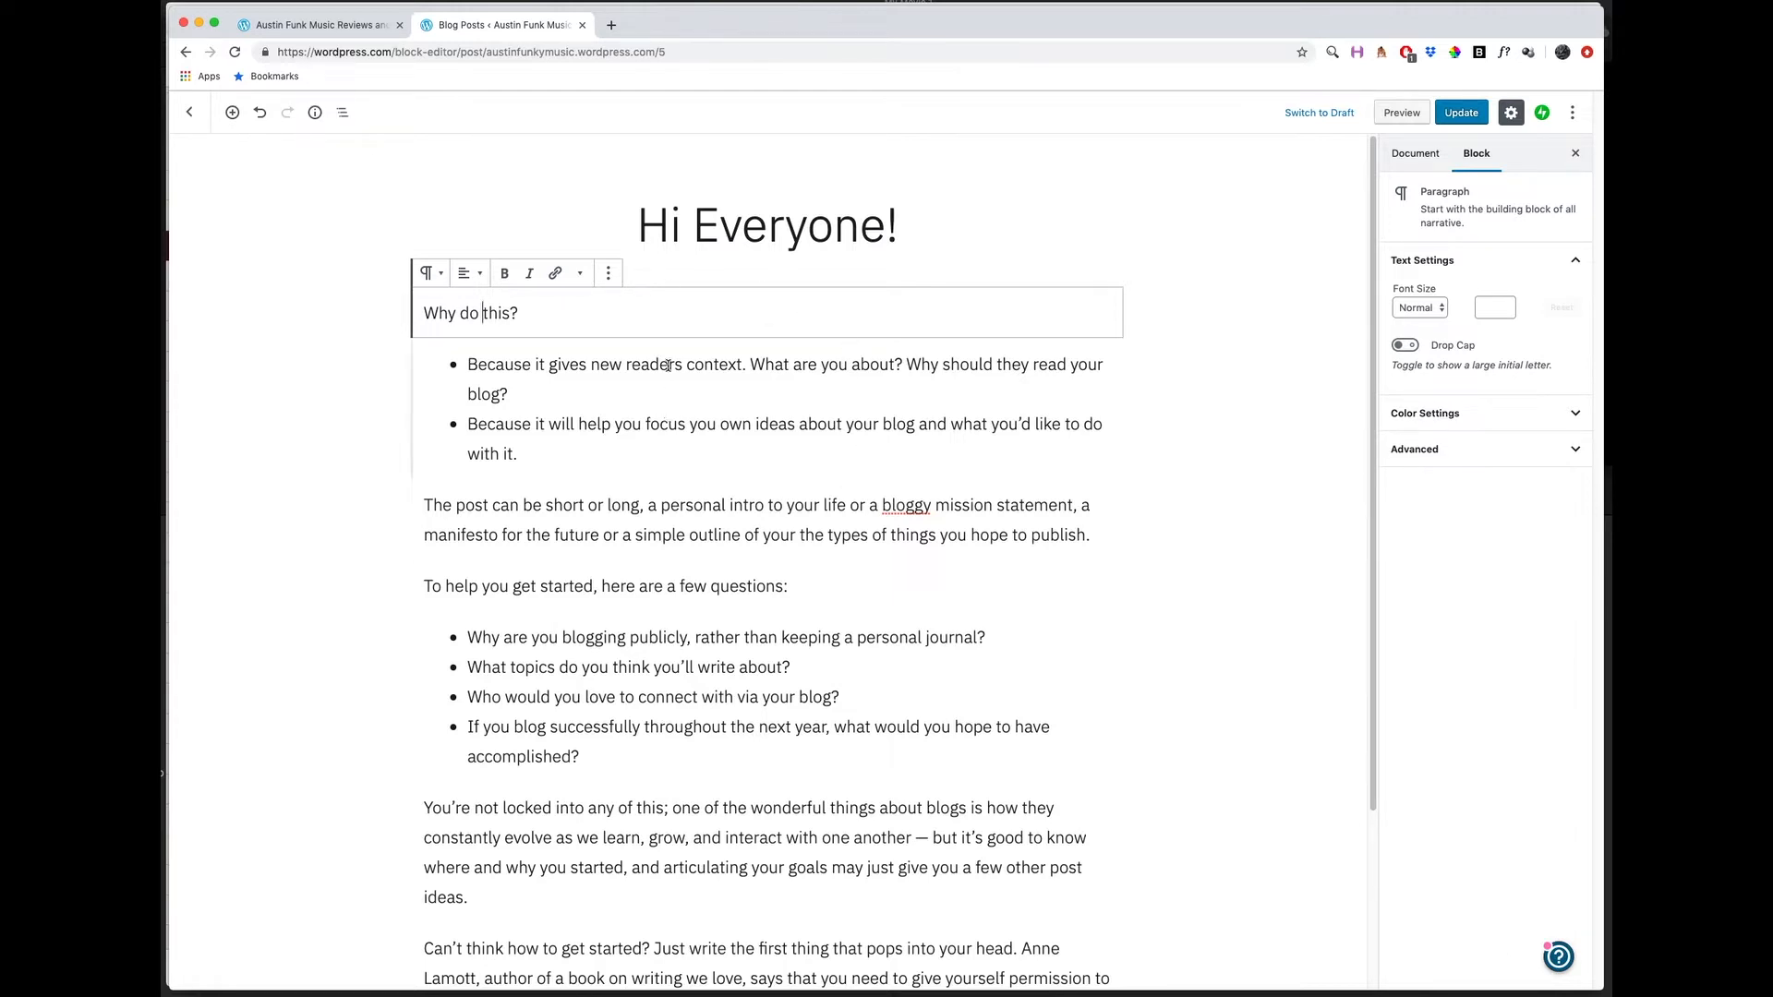
View the additional text formatting options available for the "Why do this?" paragraph without applying any.
left_click(538, 321)
left_click_drag(424, 313, 518, 316)
left_click(546, 315)
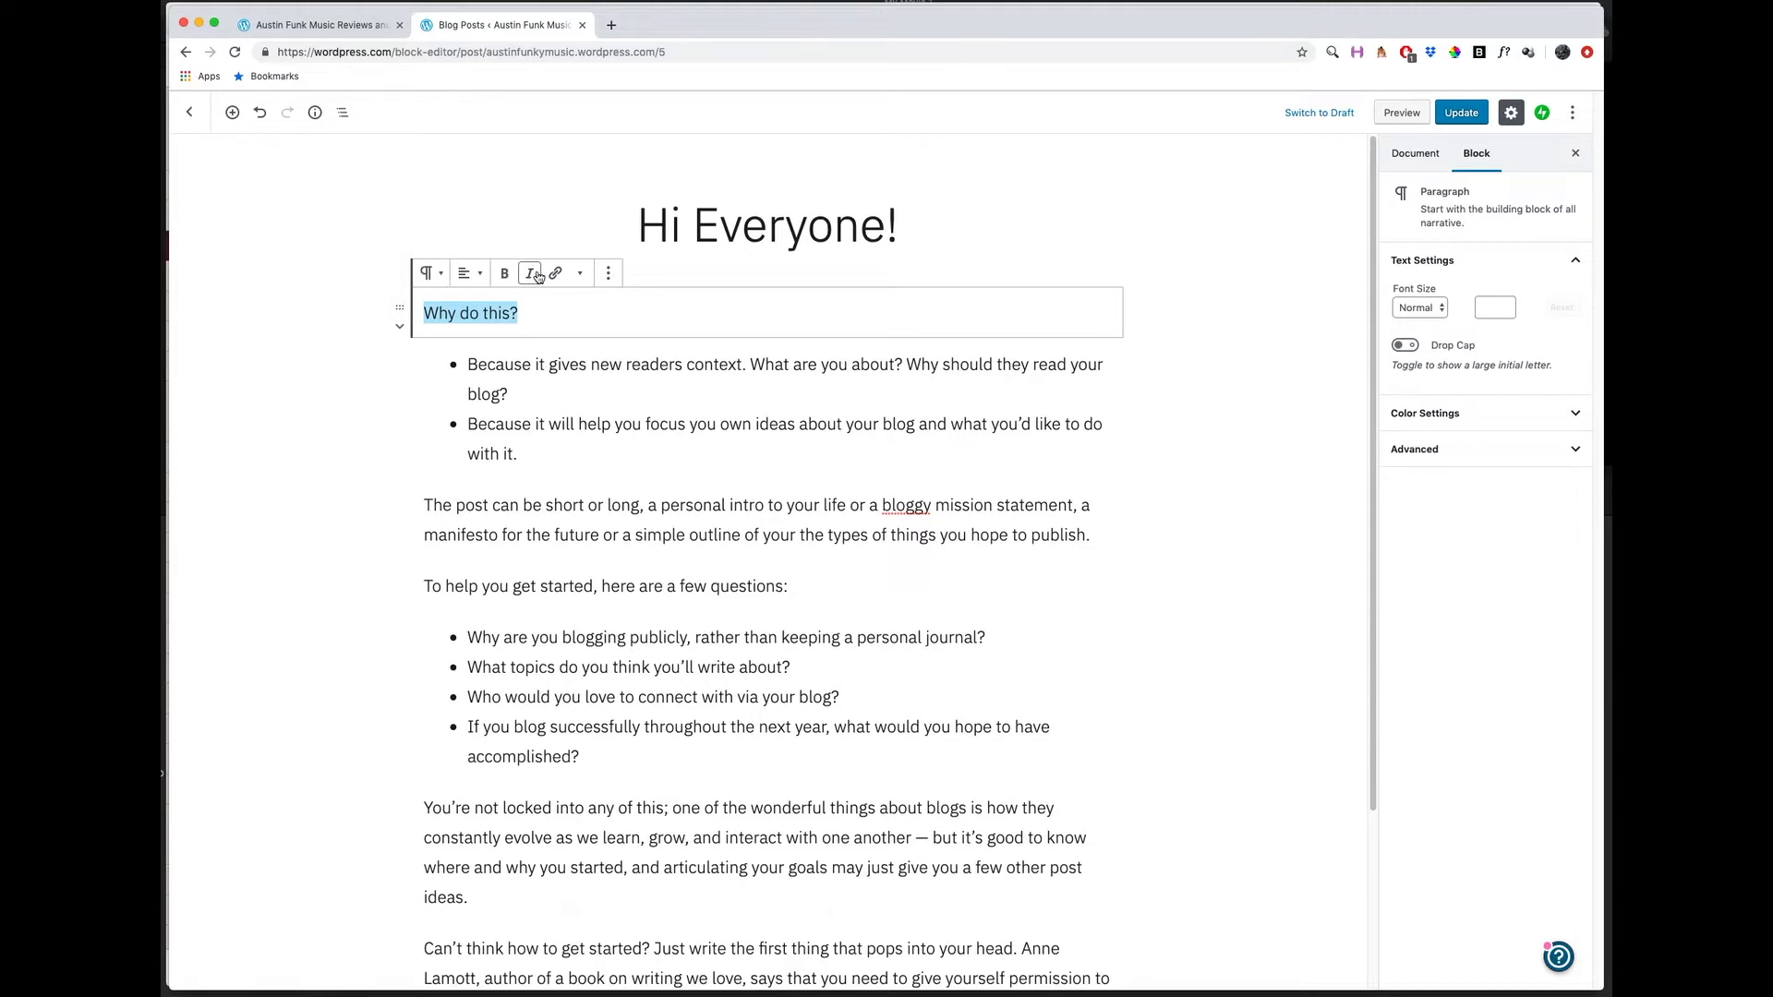
left_click(582, 275)
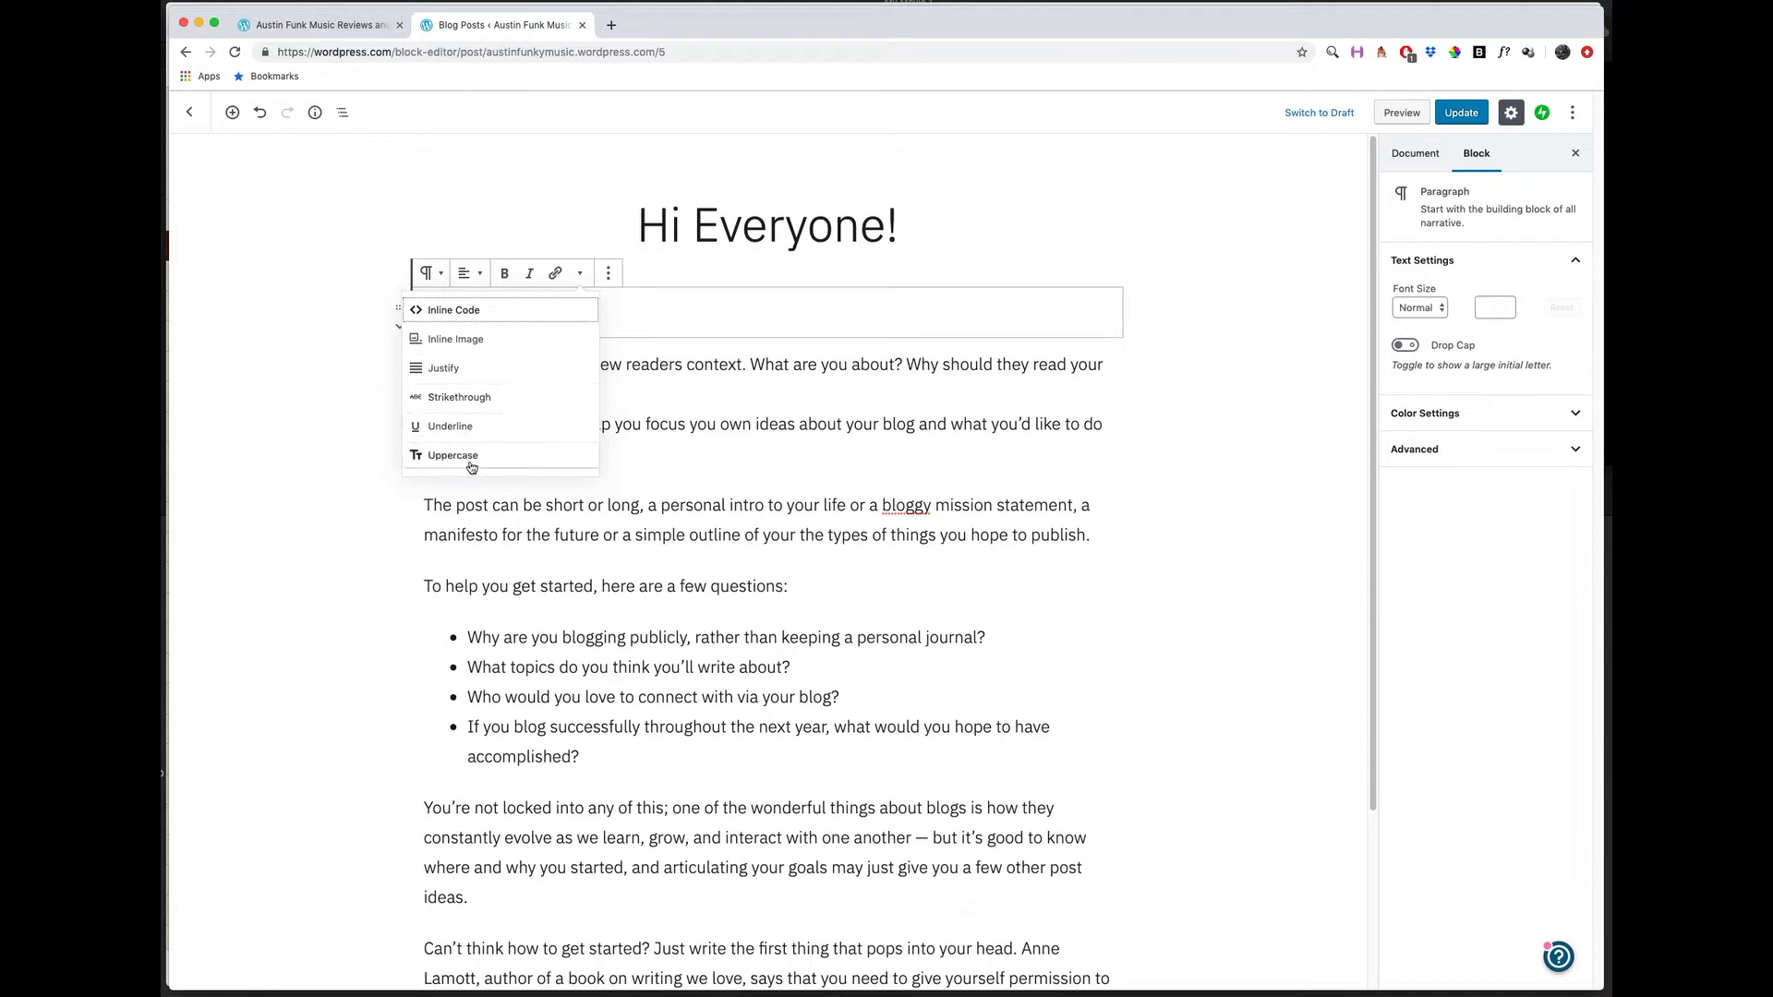
left_click(627, 318)
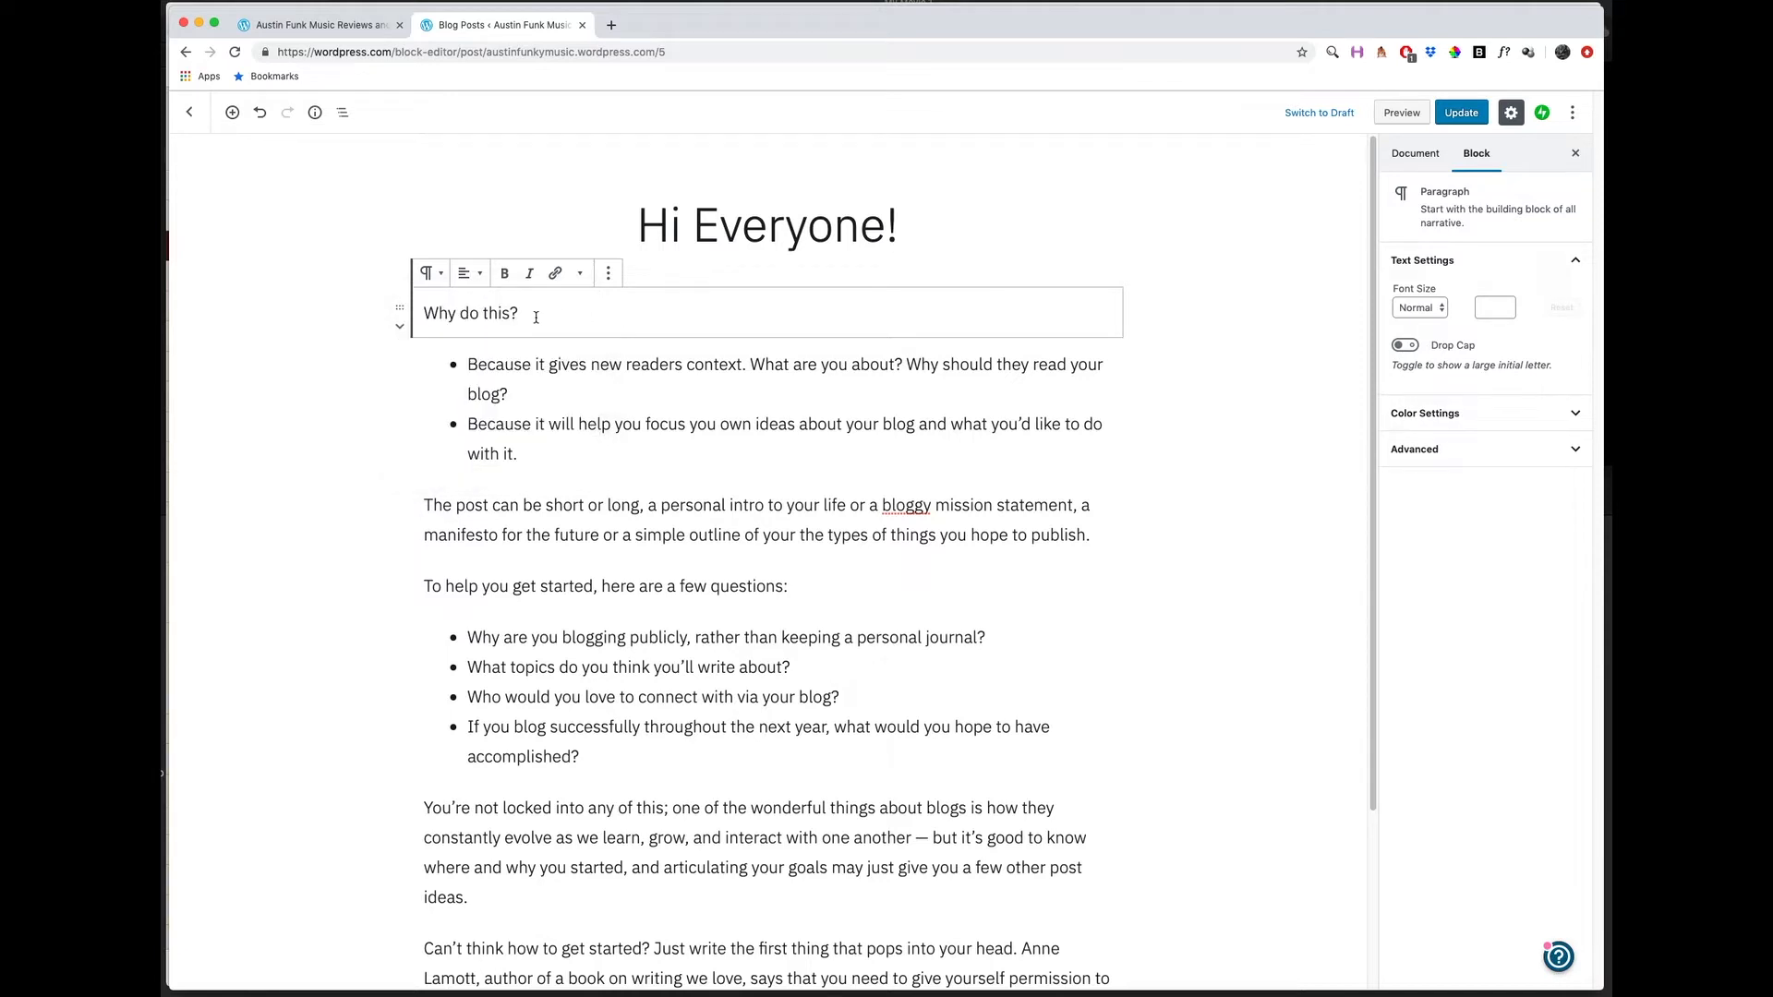
Examine the editing controls offered for the two bulleted list blocks and the paragraph block that follows the first list.
left_click(506, 368)
left_click_drag(472, 366, 543, 468)
left_click(540, 464)
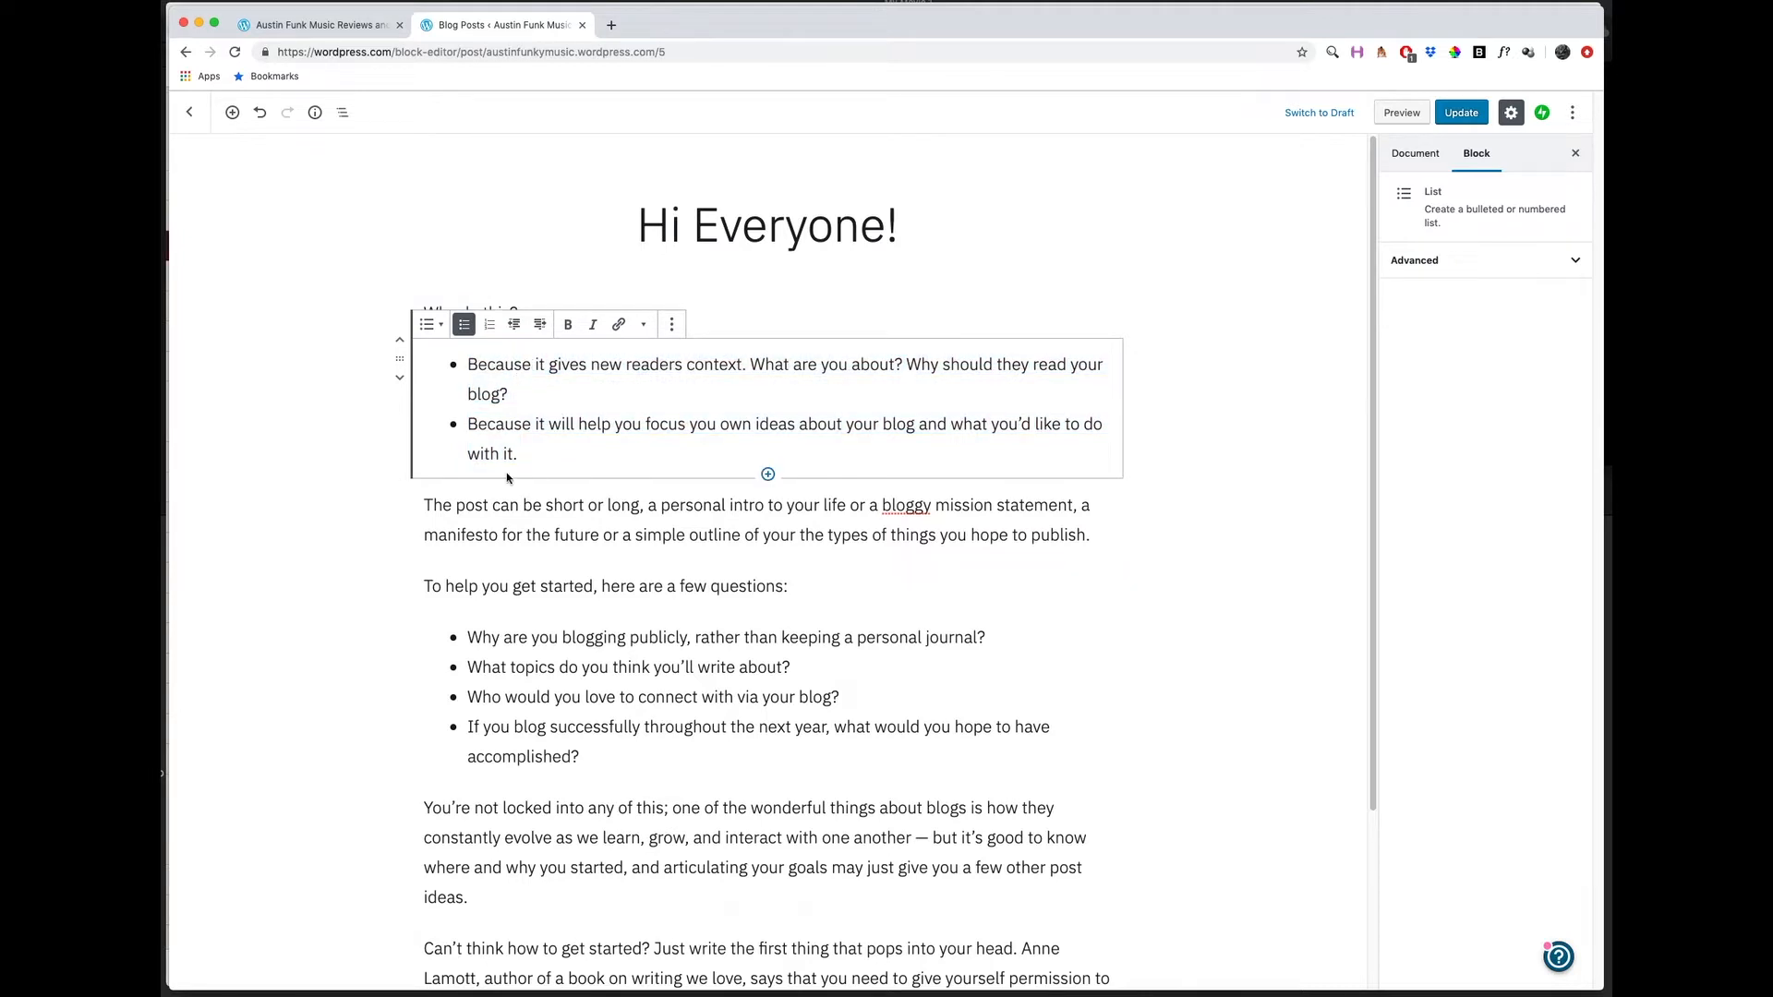
left_click(482, 509)
left_click(507, 639)
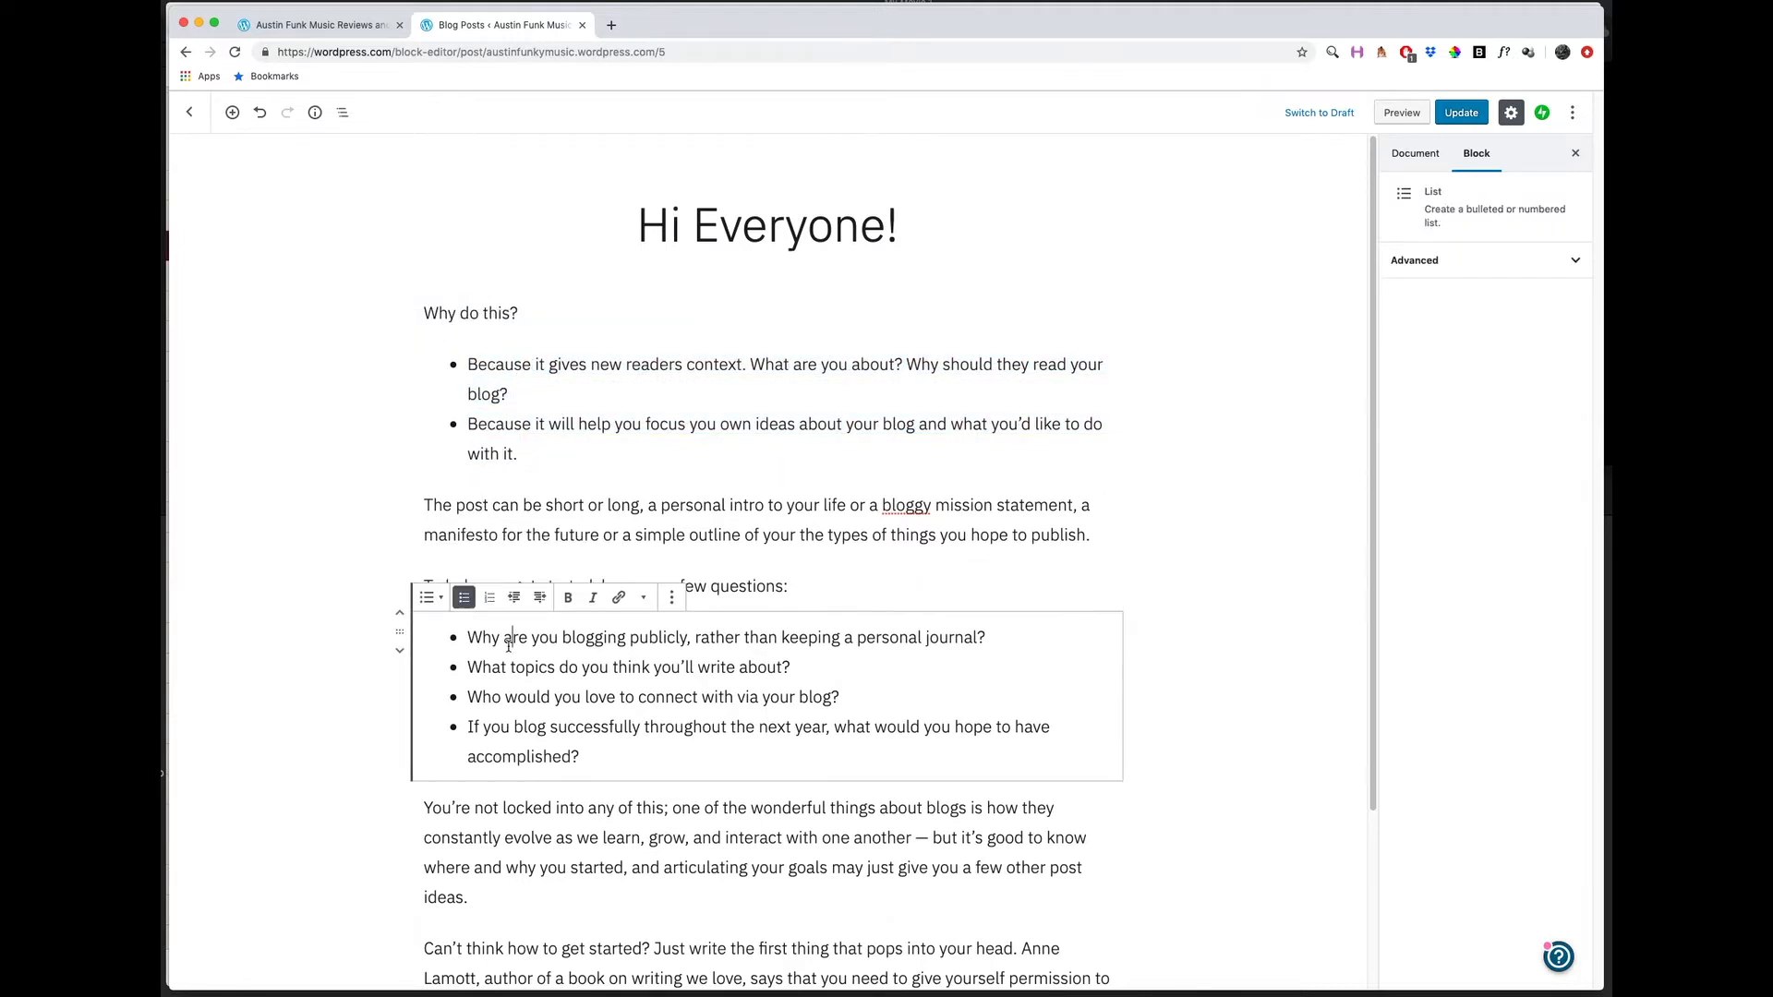
left_click(617, 428)
Update the published post and check its new title and excerpt on the reloaded site home page.
left_click(1478, 115)
left_click(316, 31)
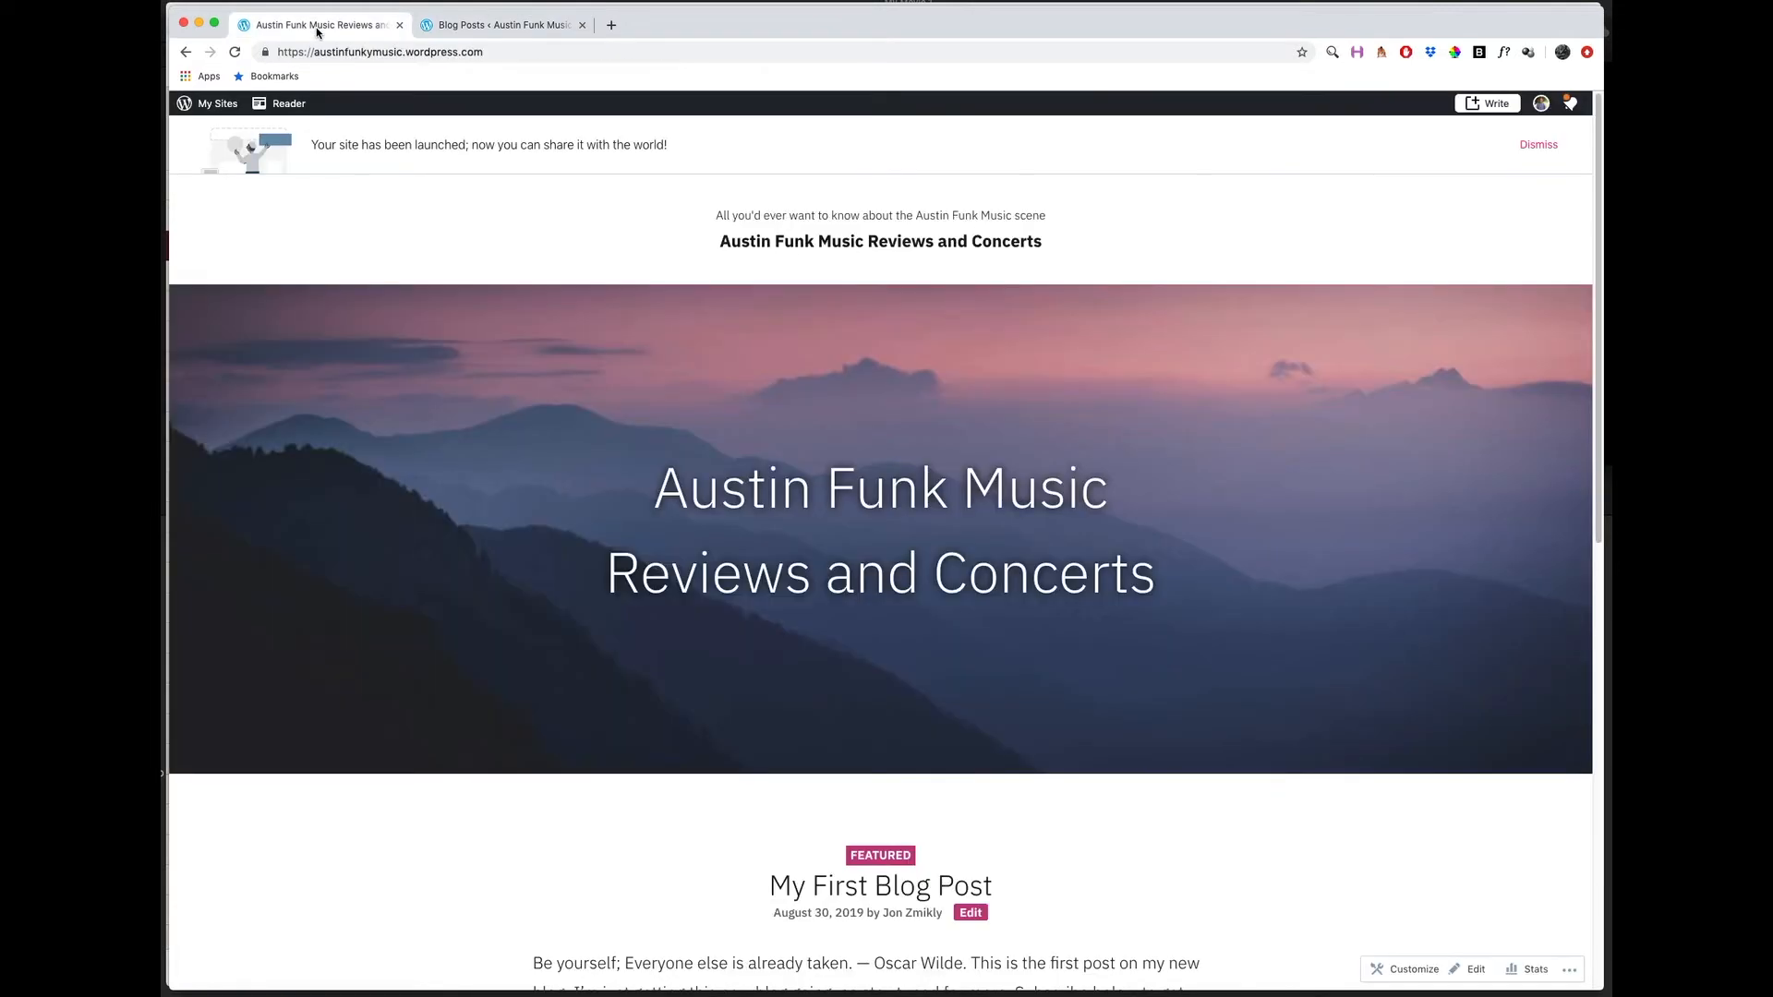
left_click(235, 53)
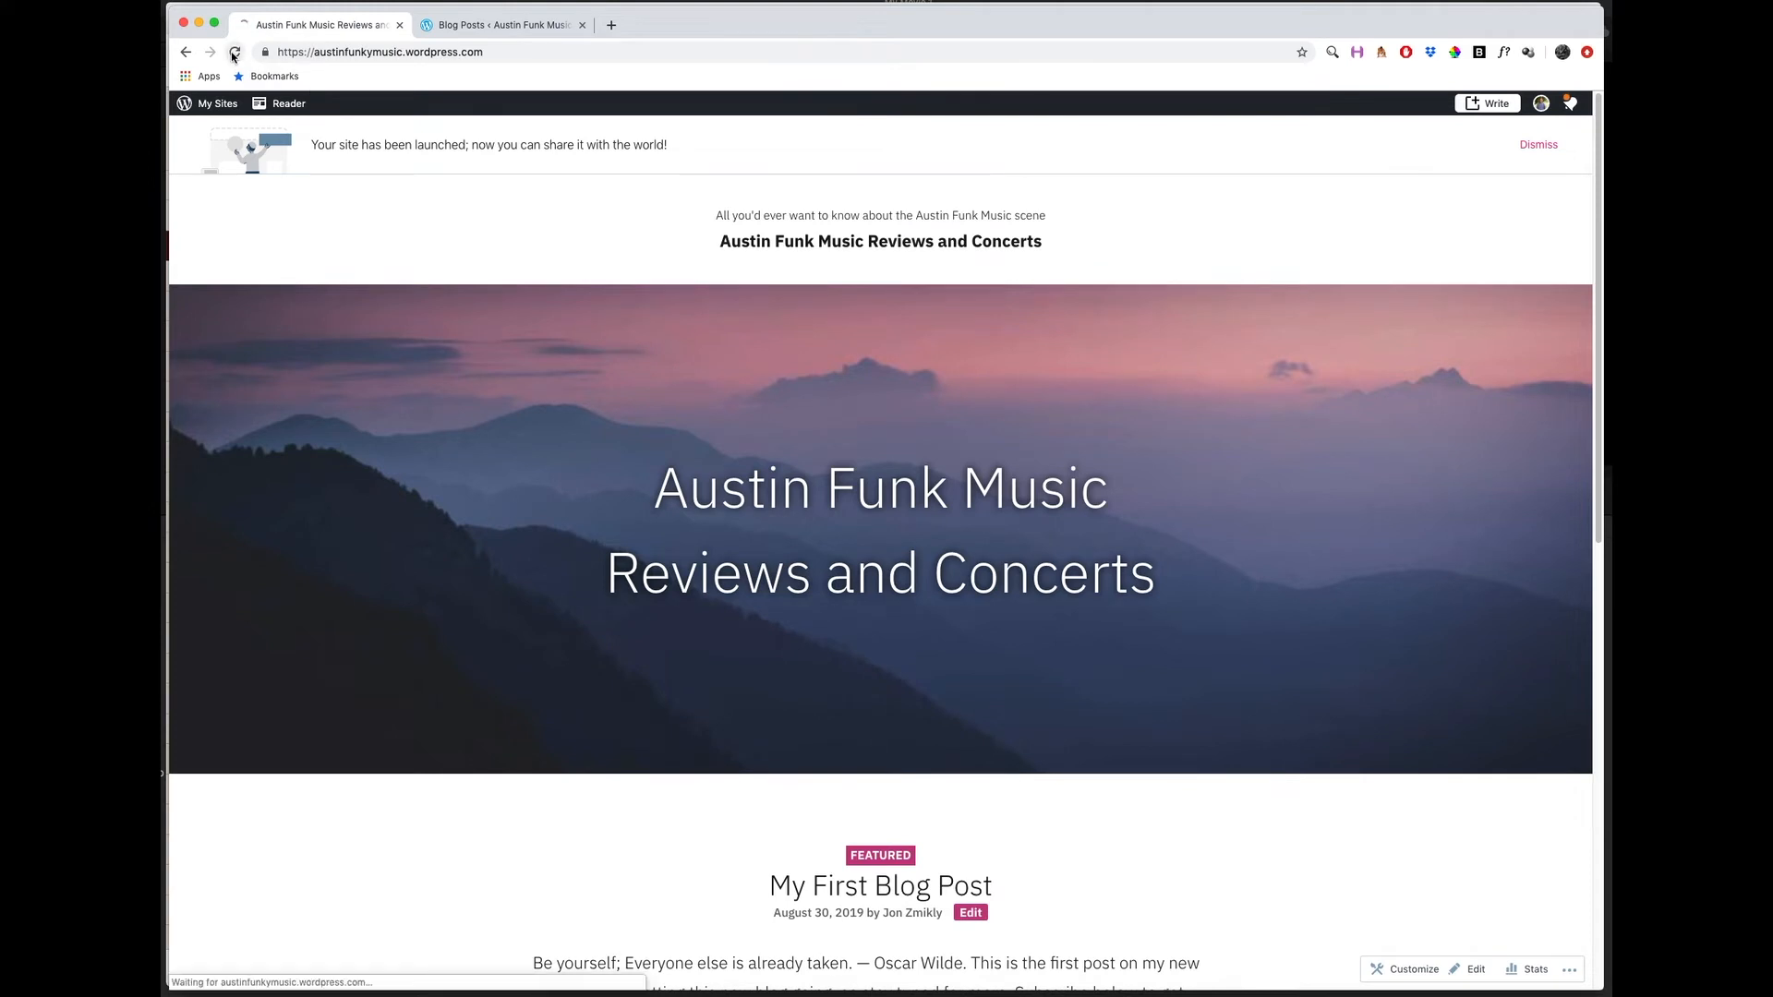
scroll(452, 388, "down", 1)
scroll(453, 390, "down", 2)
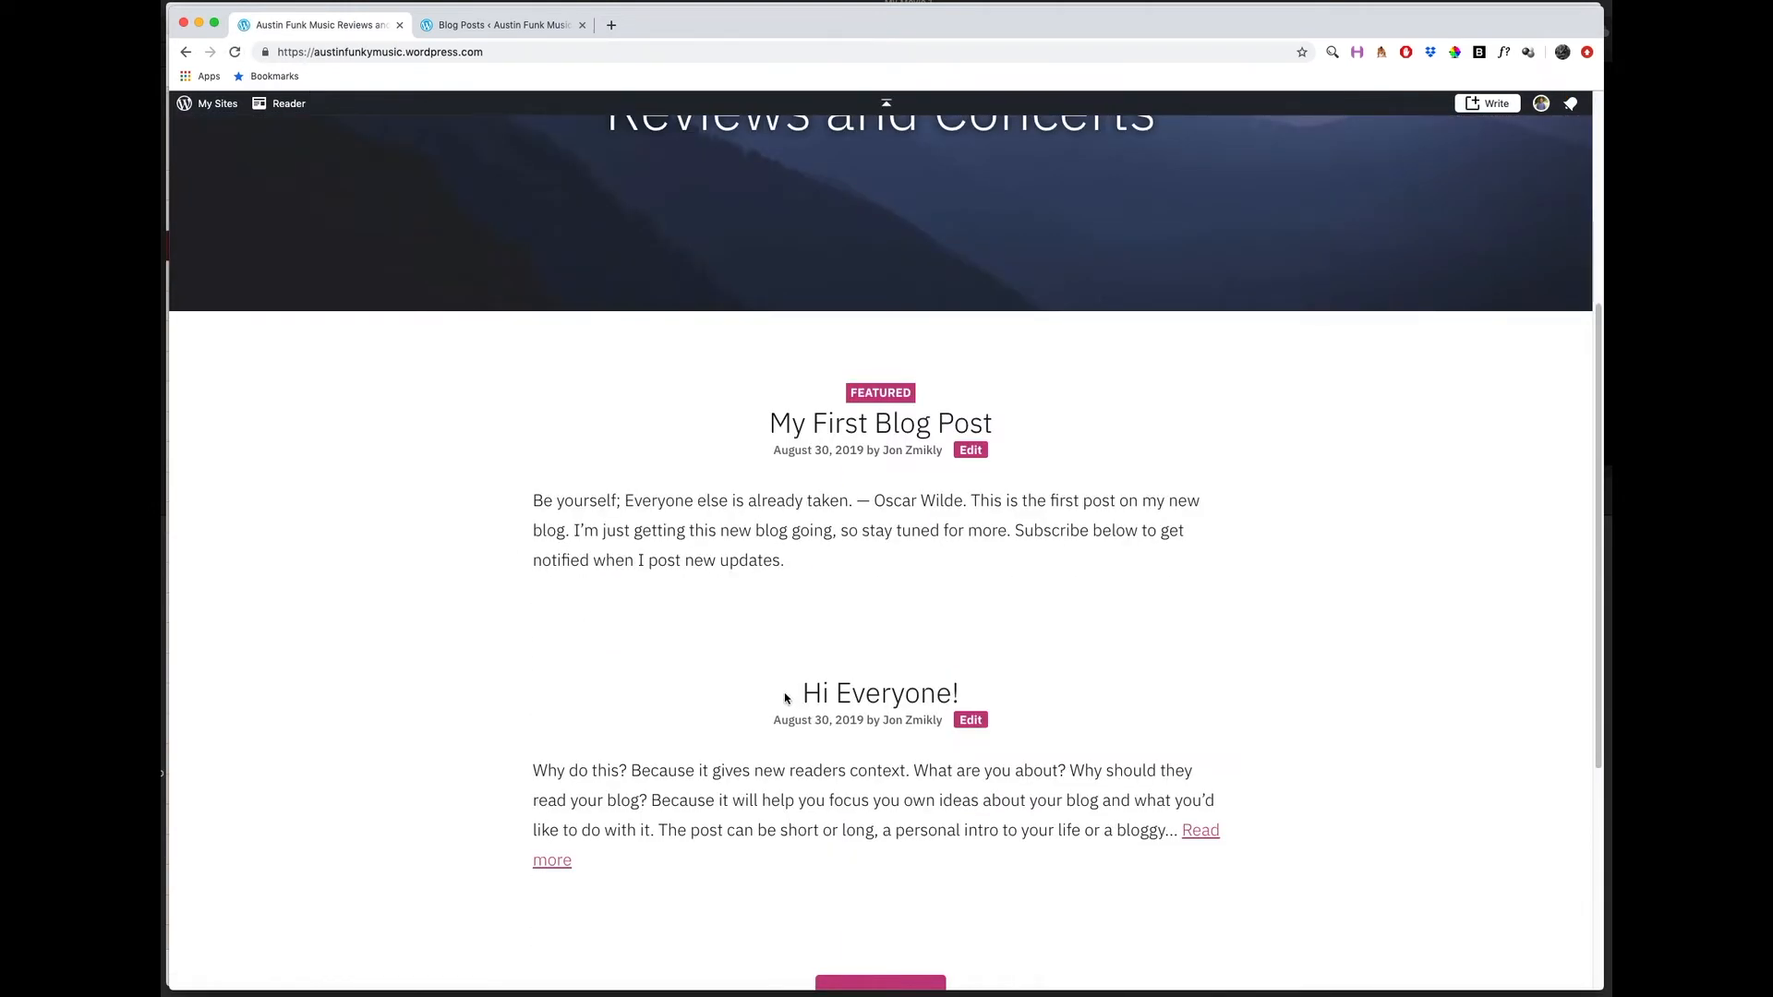
Return to the post editor and insert an image block directly after the first bulleted list.
left_click(467, 25)
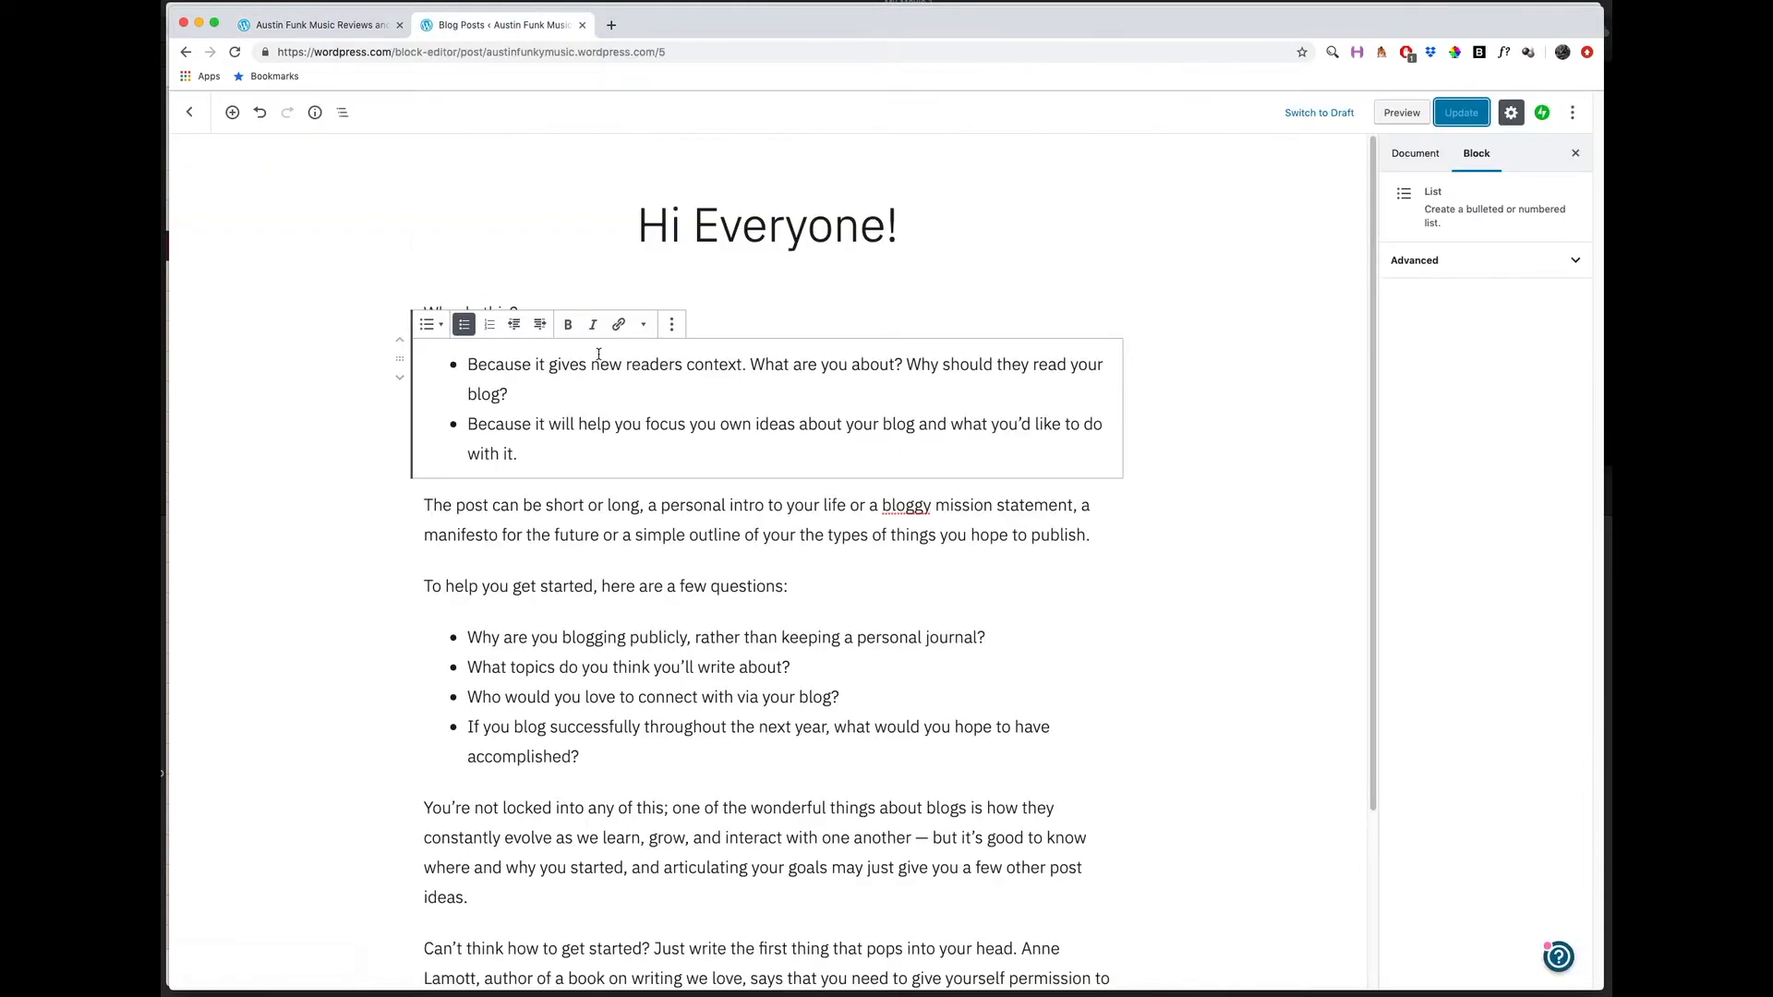
scroll(562, 406, "down", 4)
scroll(550, 420, "up", 4)
left_click(672, 329)
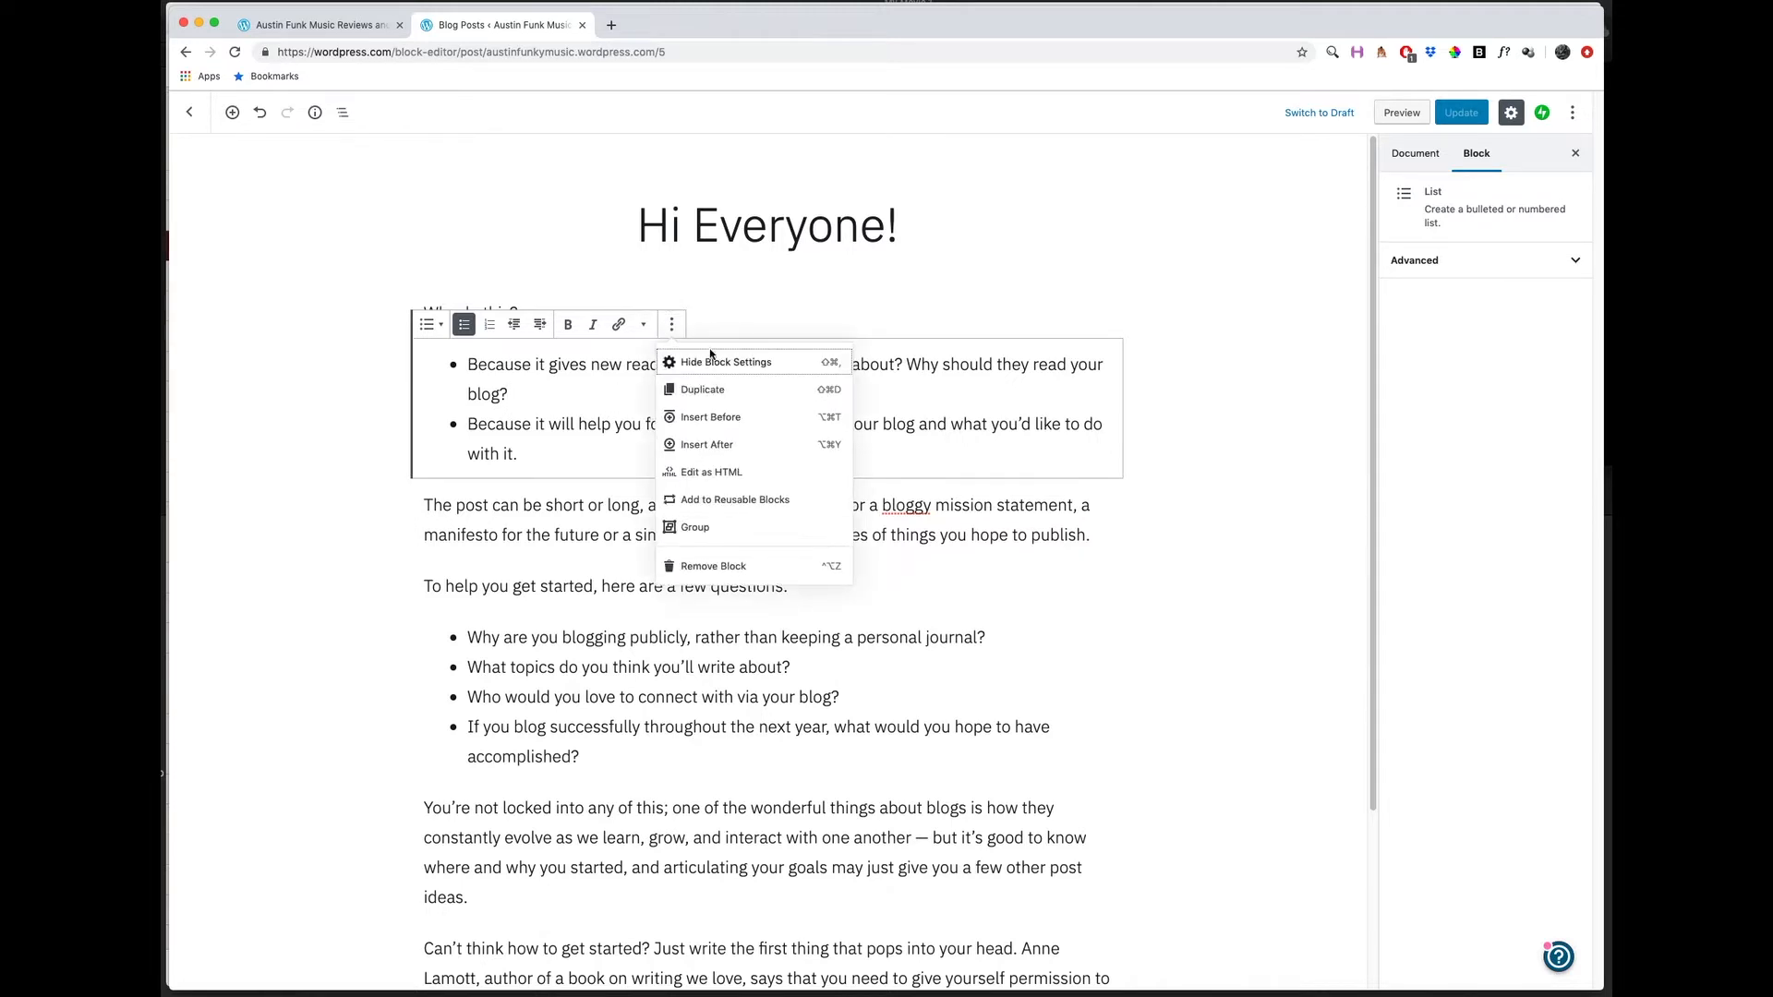
left_click(701, 446)
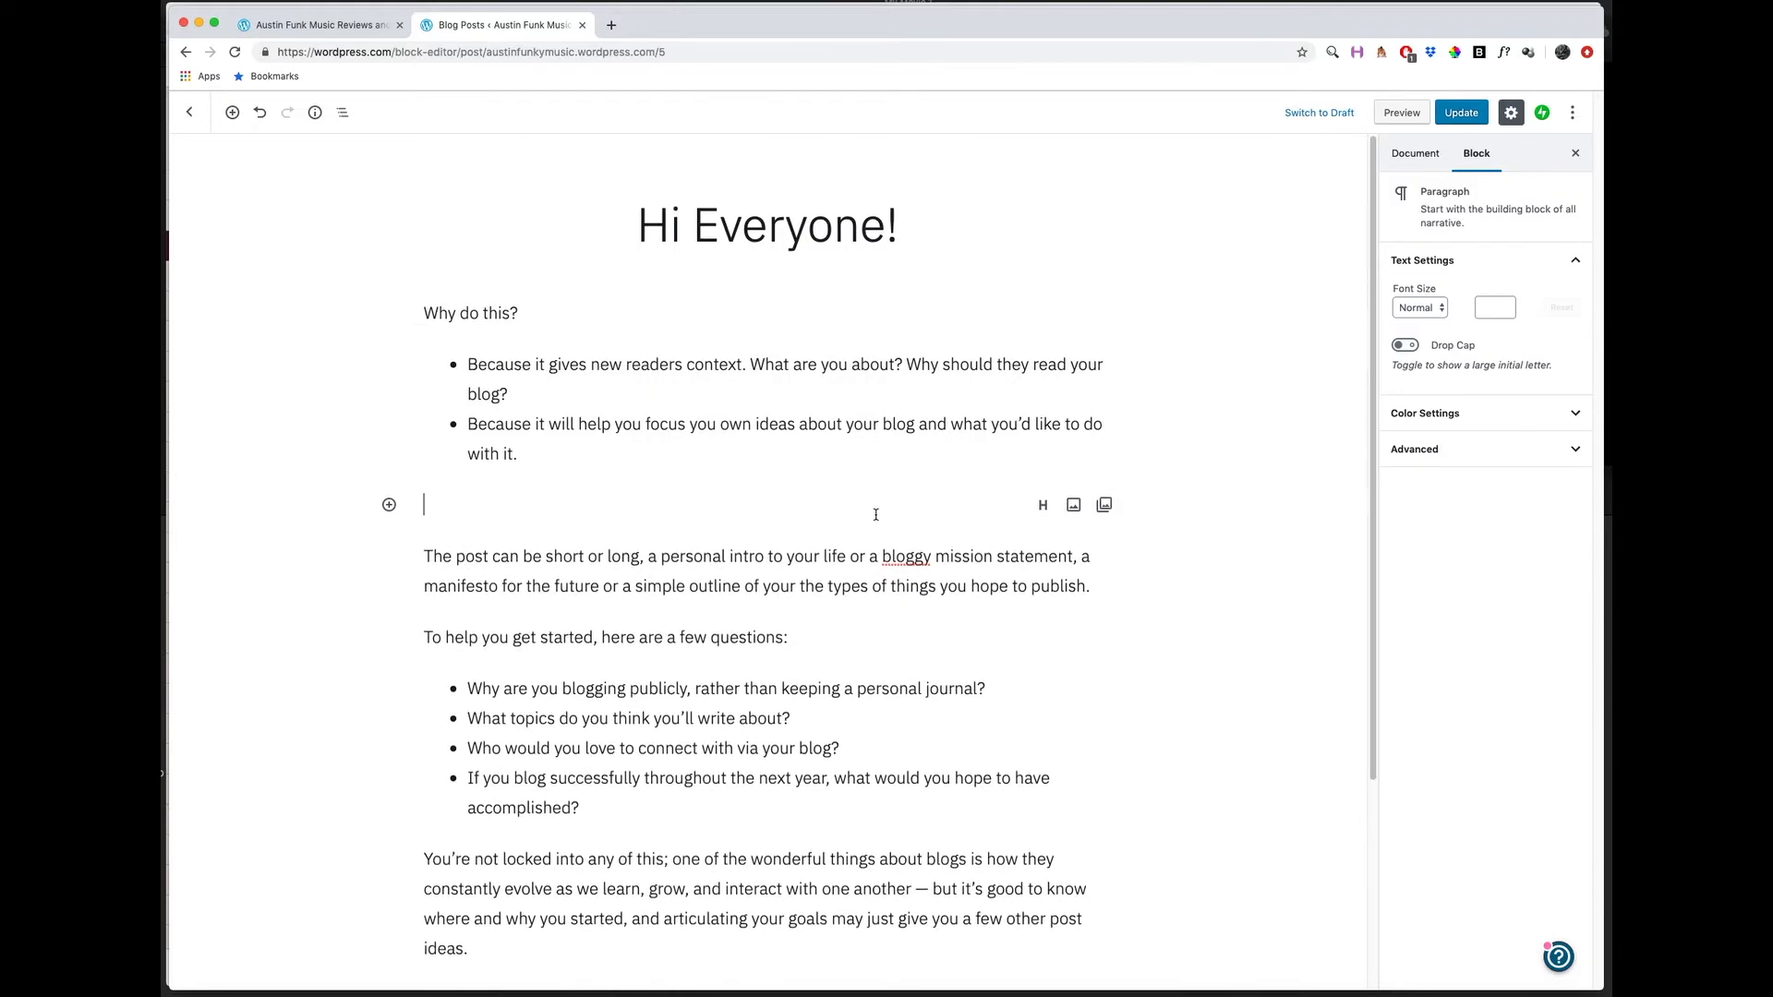
left_click(1074, 507)
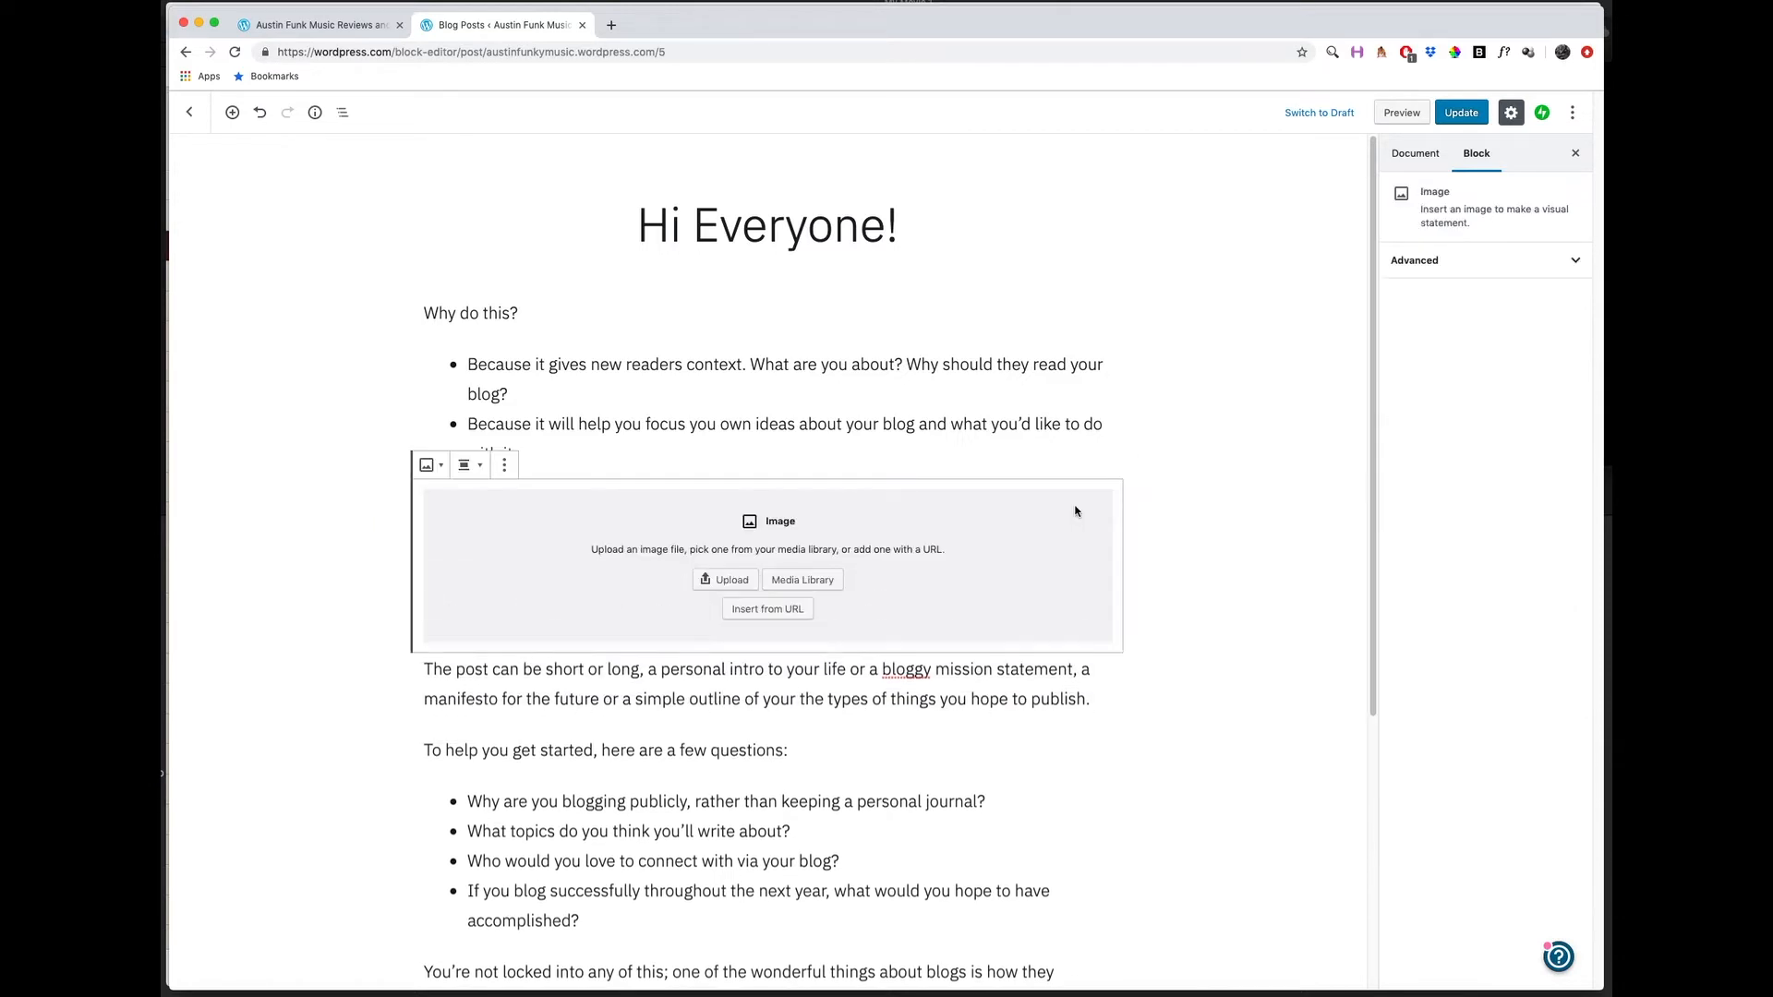
Upload star1.jpg from the Downloads folder into the new image block.
left_click(729, 582)
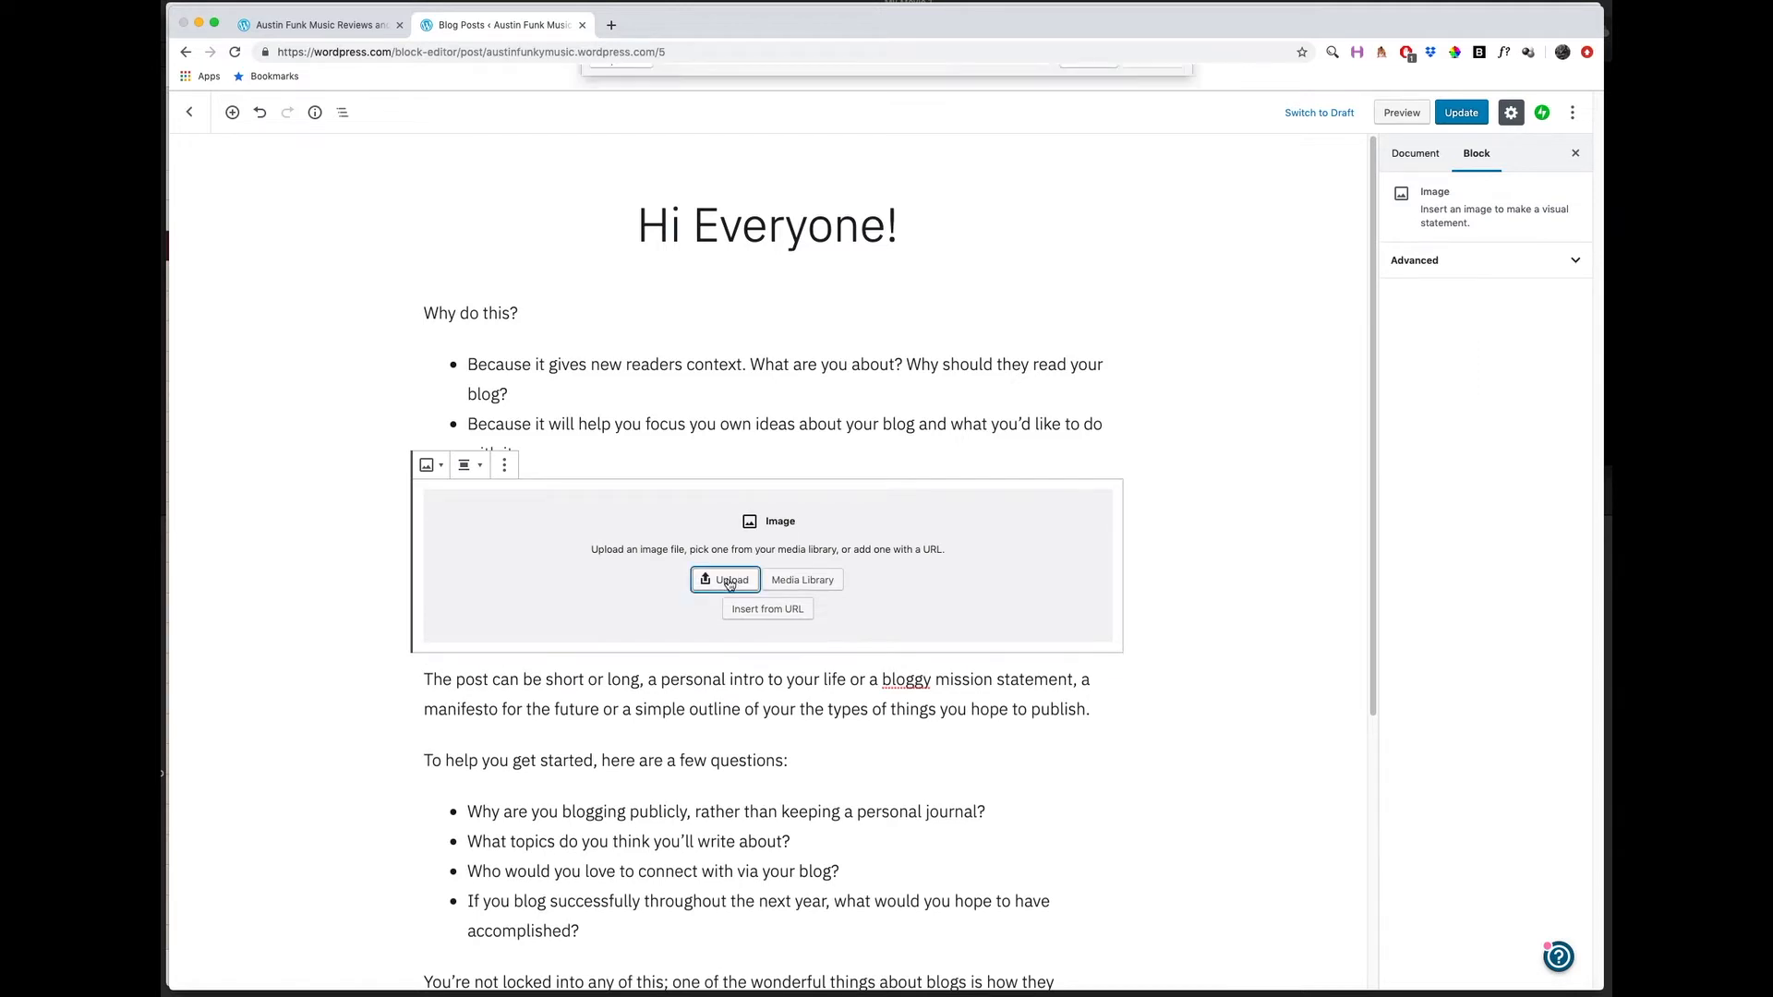
scroll(787, 331, "down", 1)
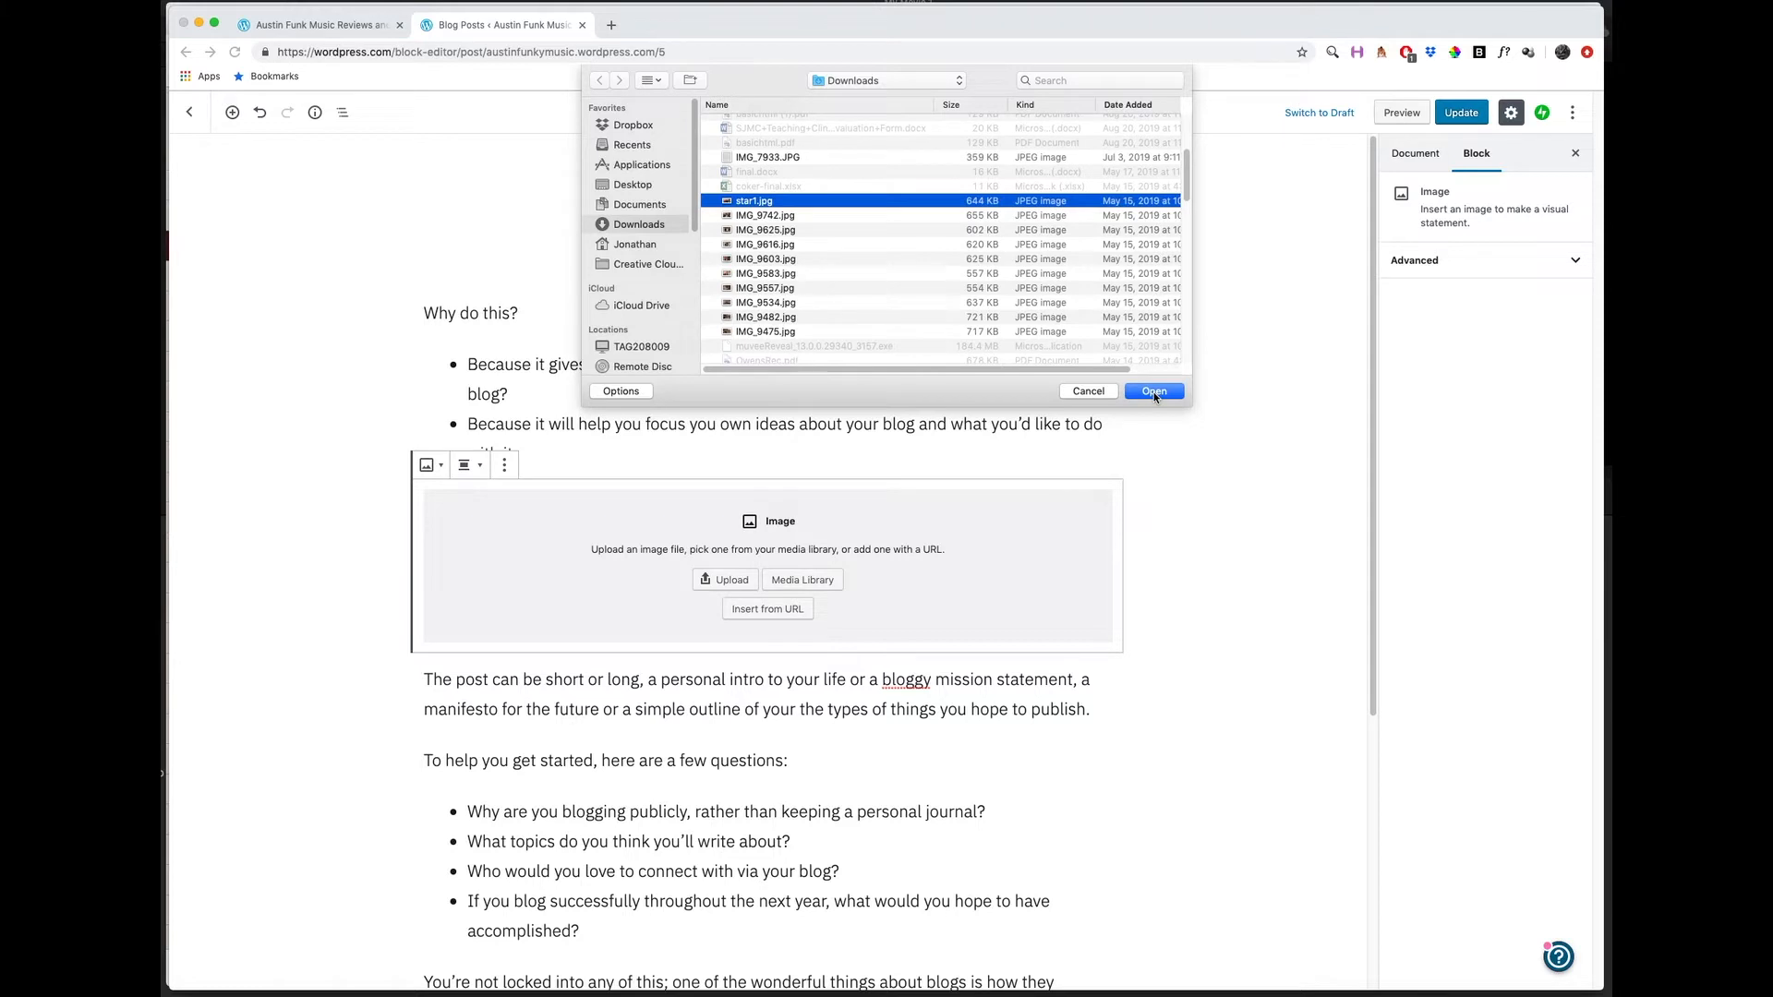
left_click(1155, 392)
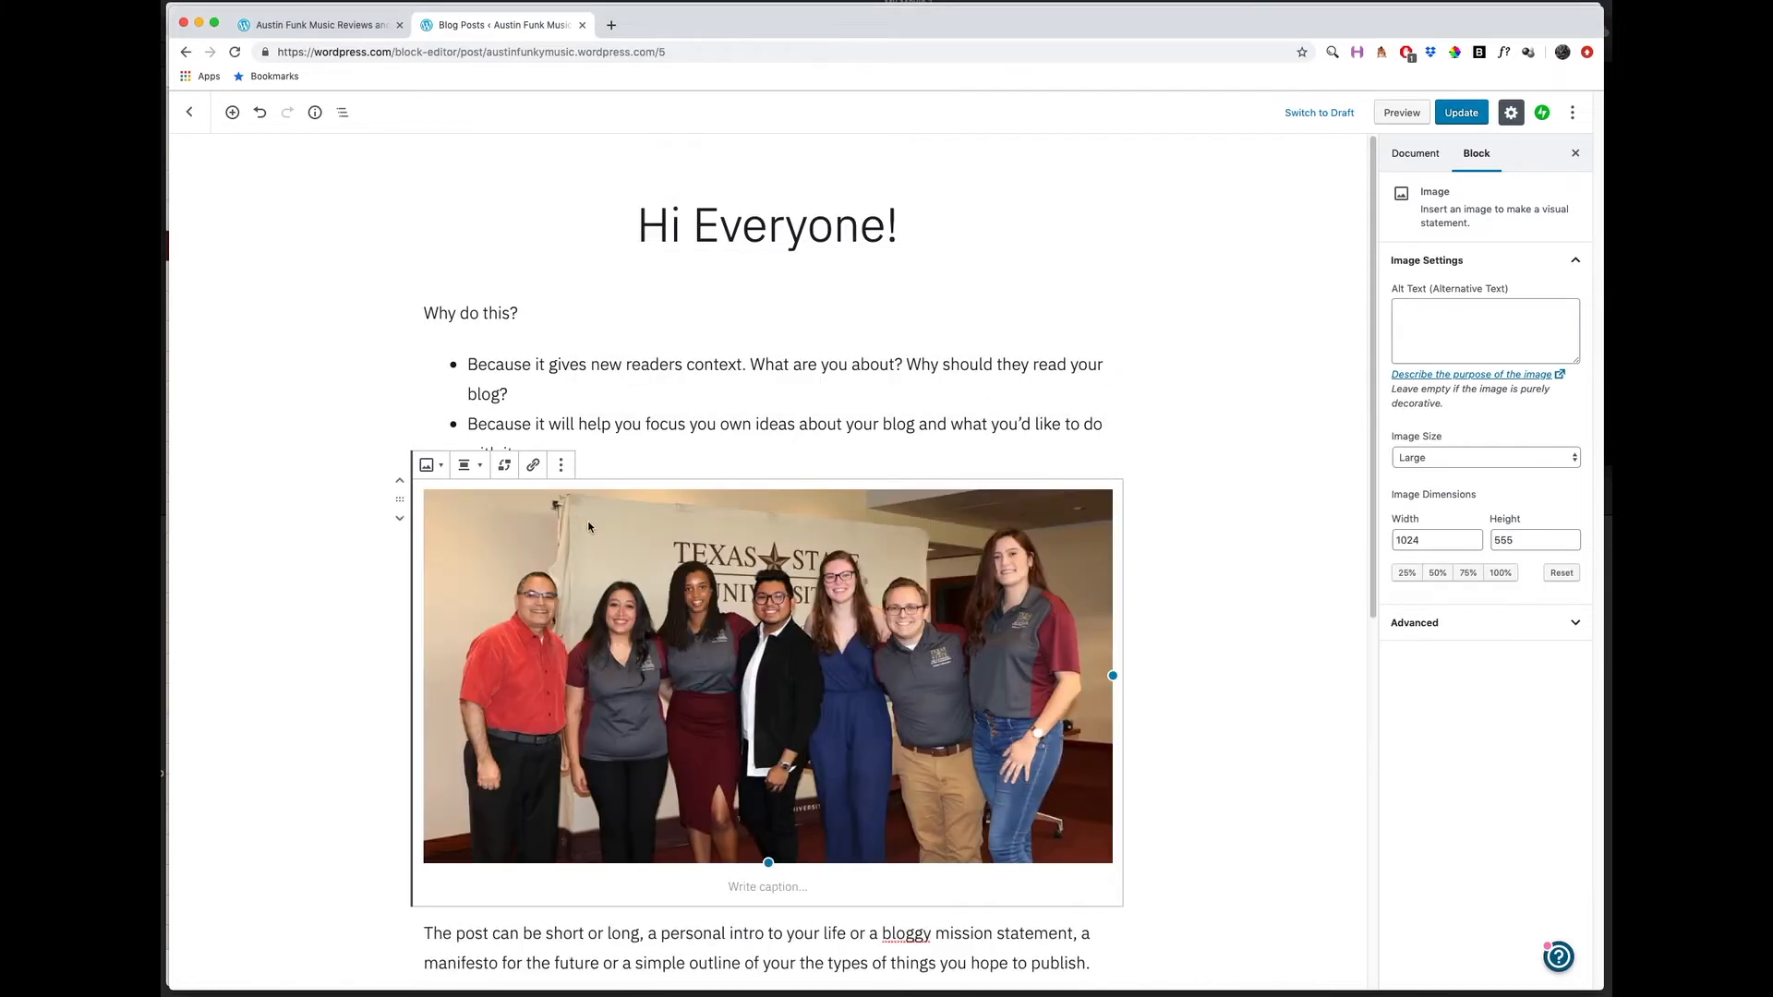
Compare the Wide Width and Align Center alignments on the uploaded photo, and set it to Wide Width.
scroll(611, 555, "down", 1)
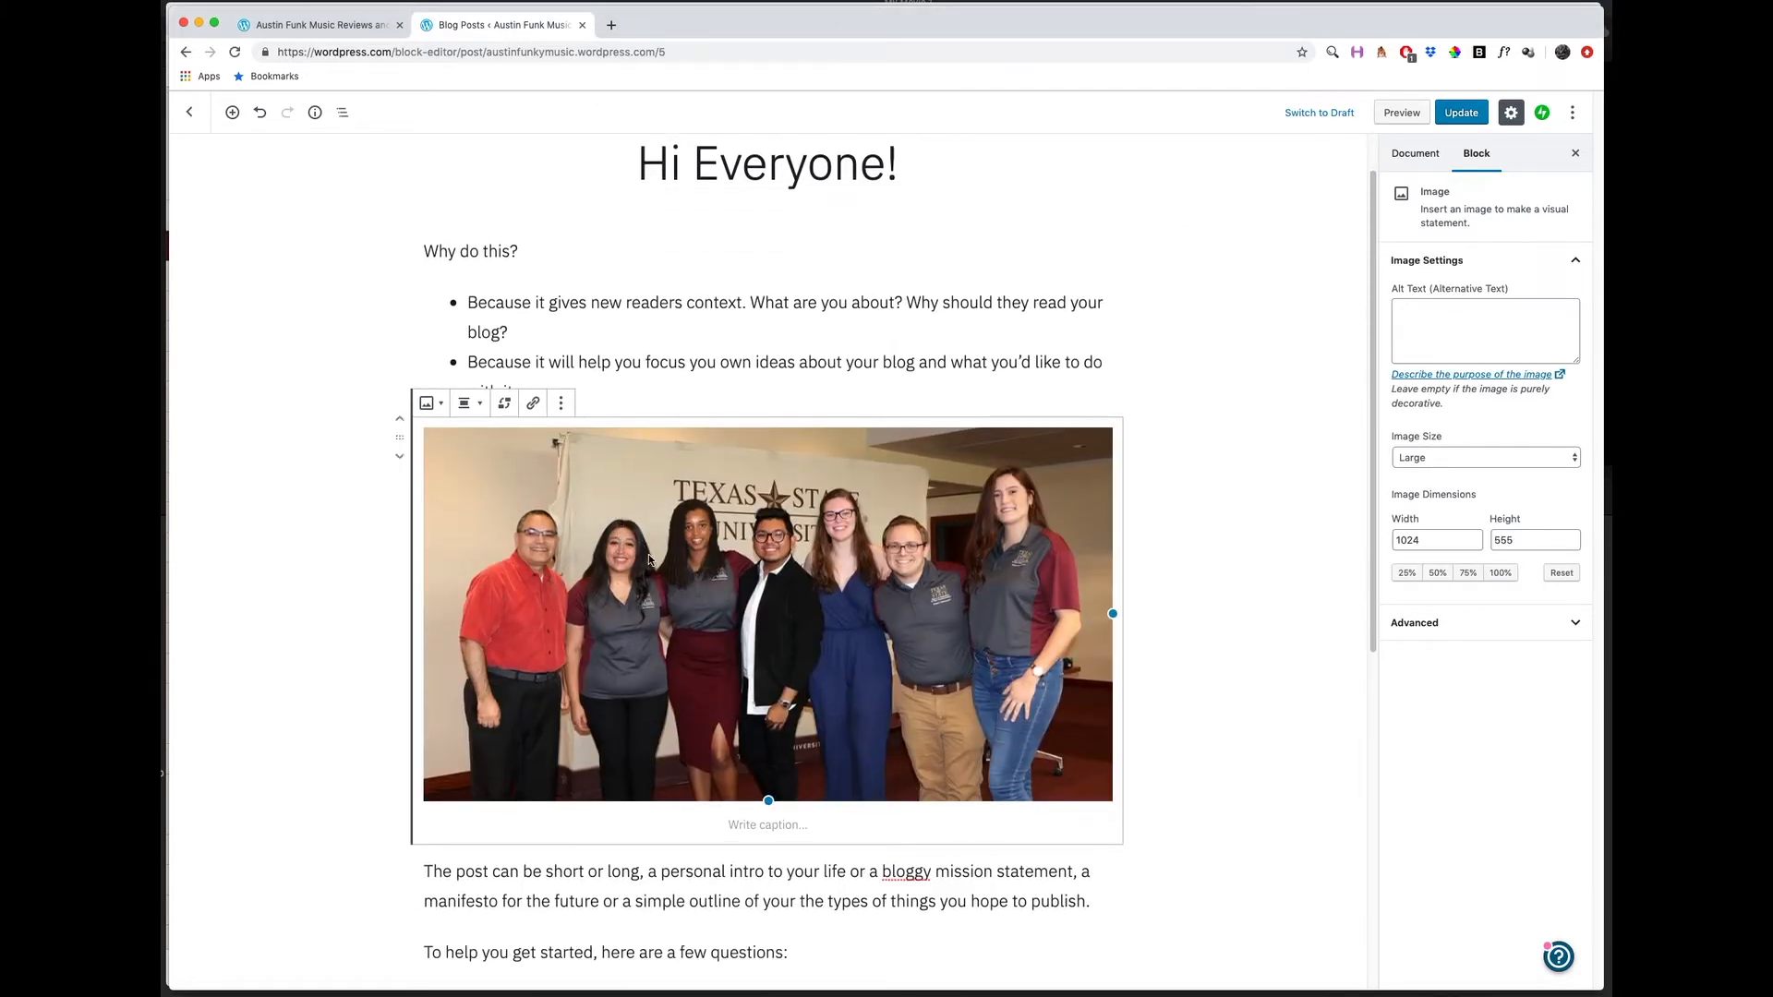
left_click(754, 826)
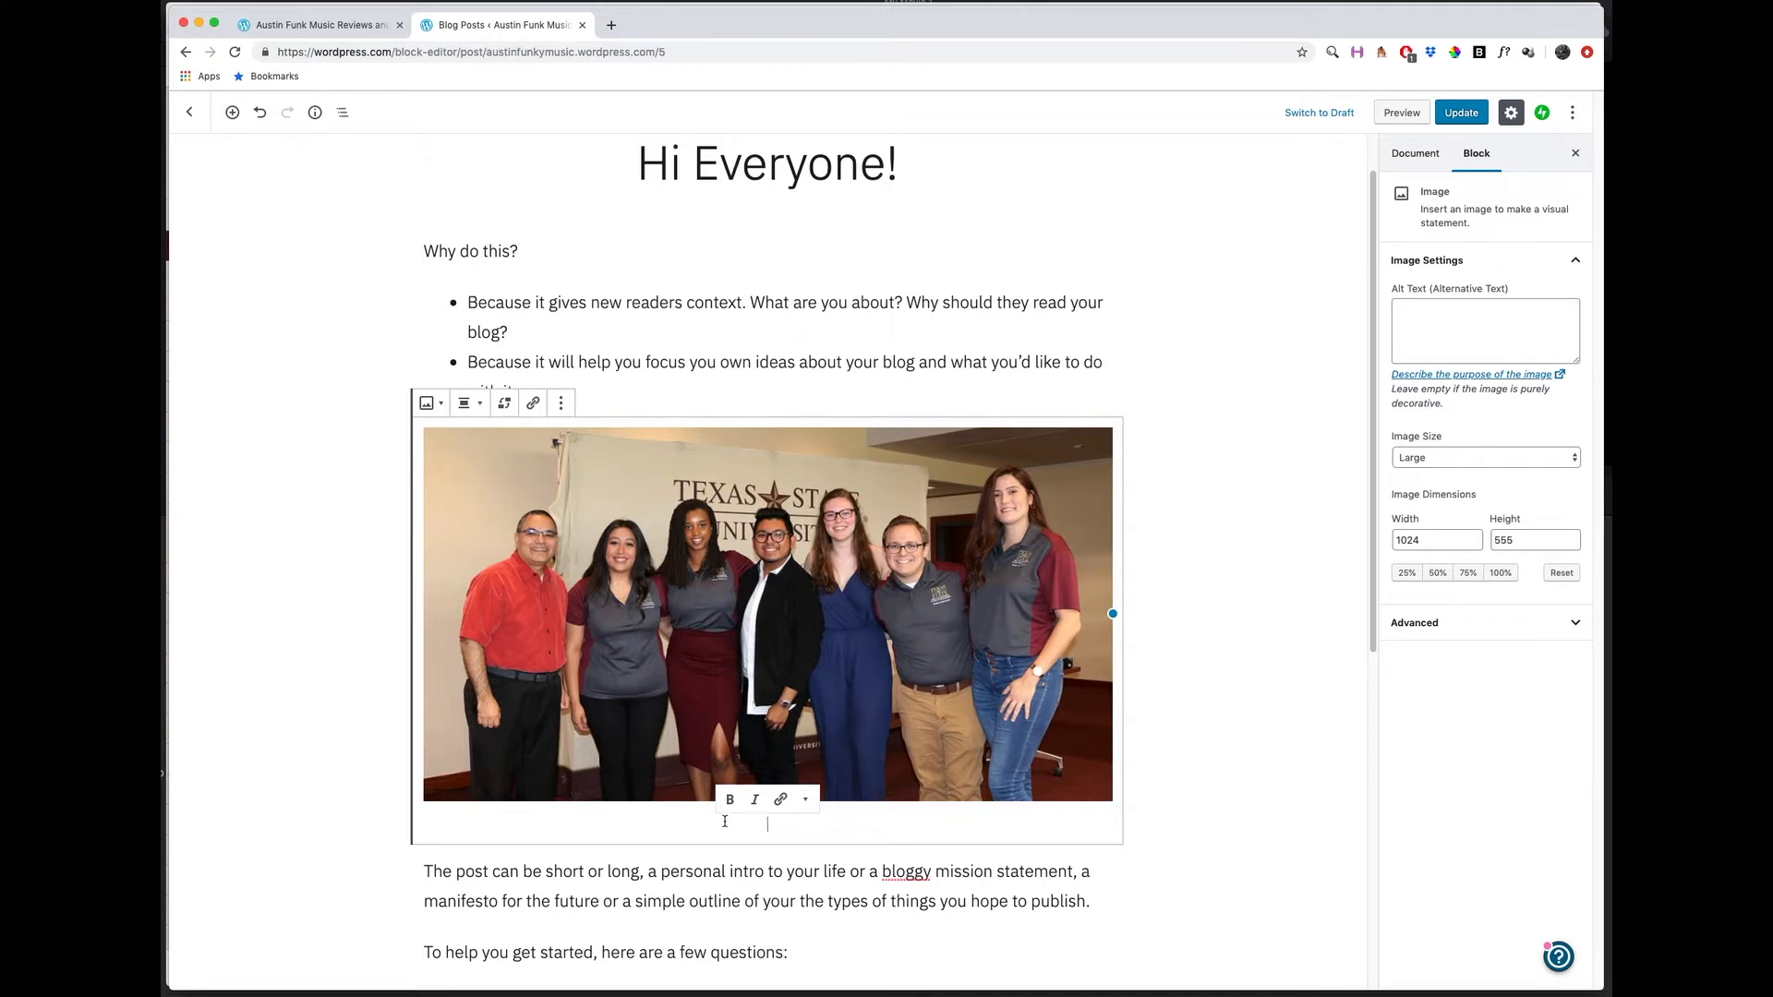
left_click(477, 409)
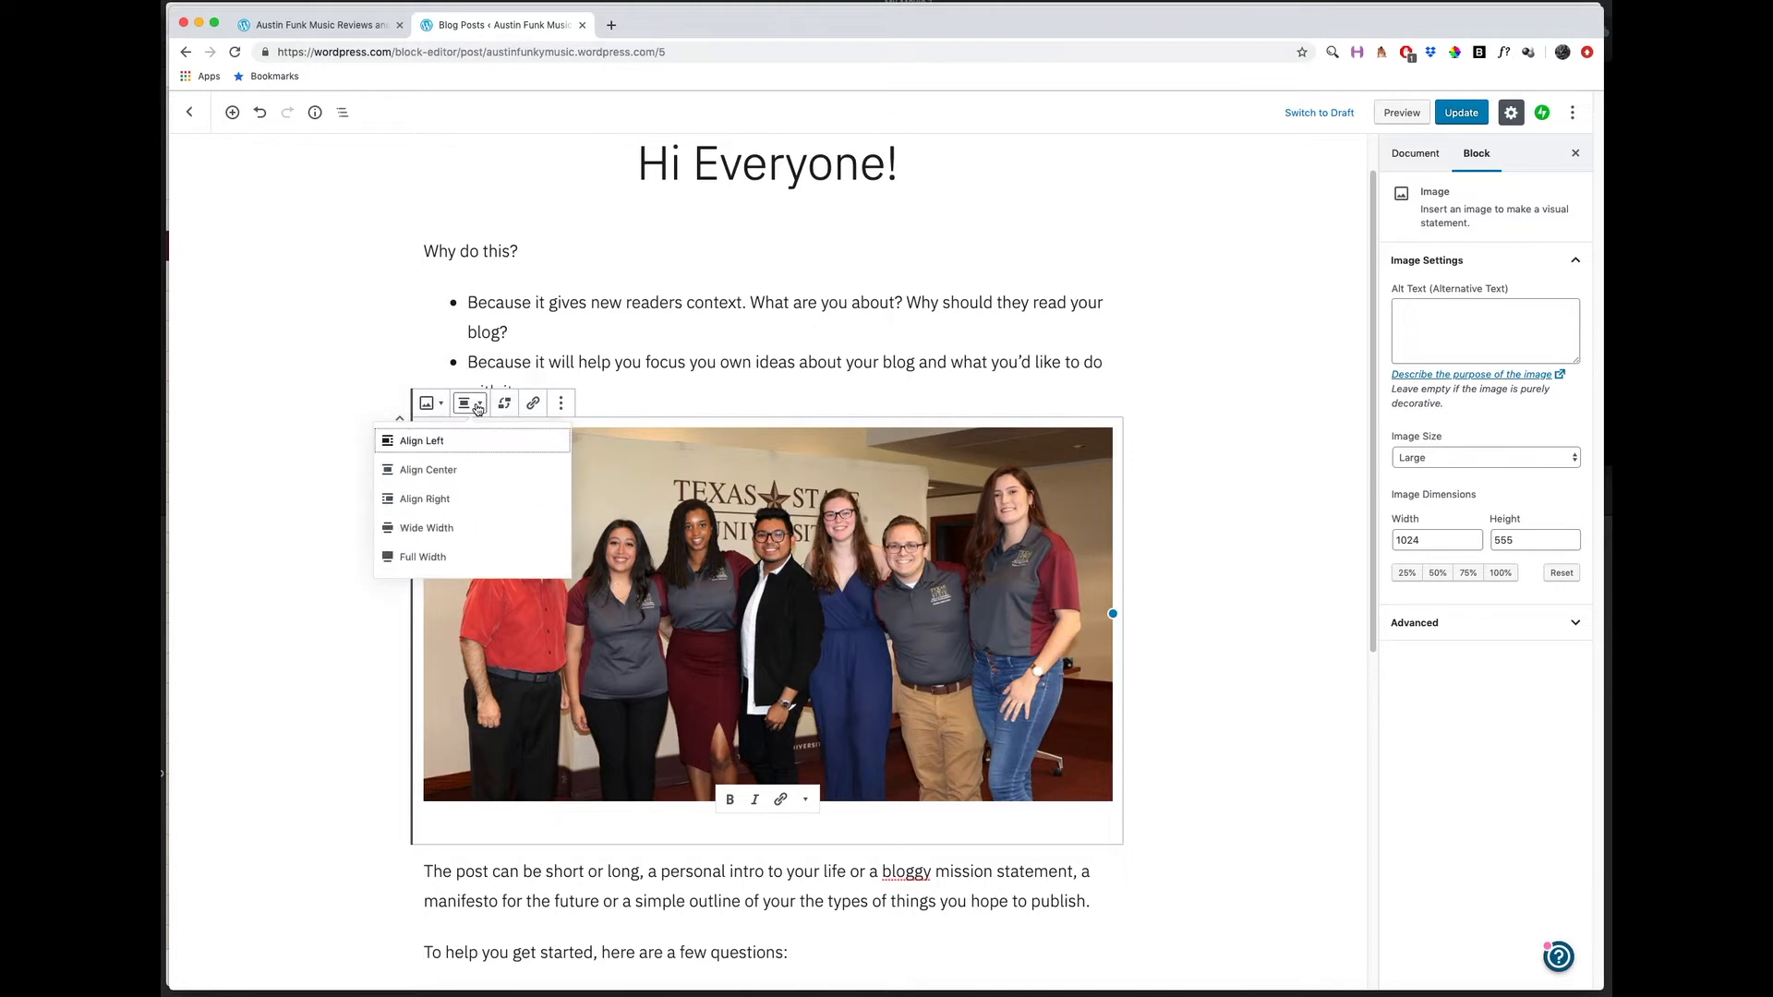
left_click(442, 530)
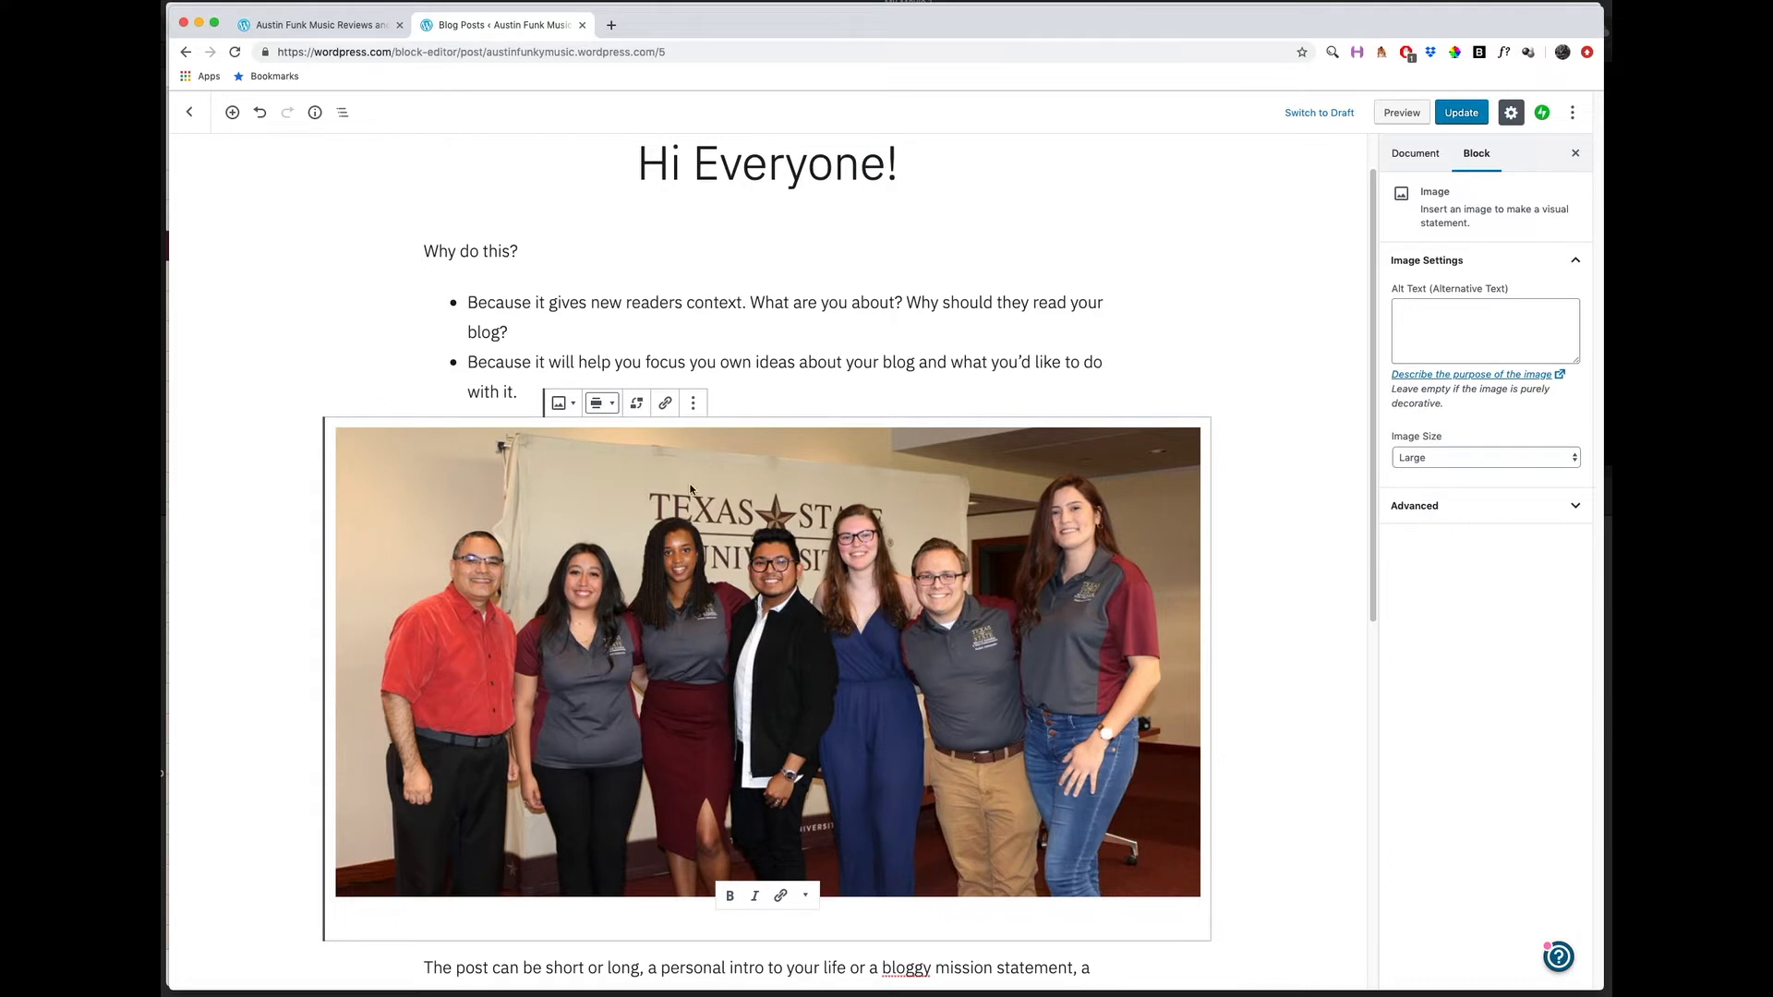
left_click(600, 406)
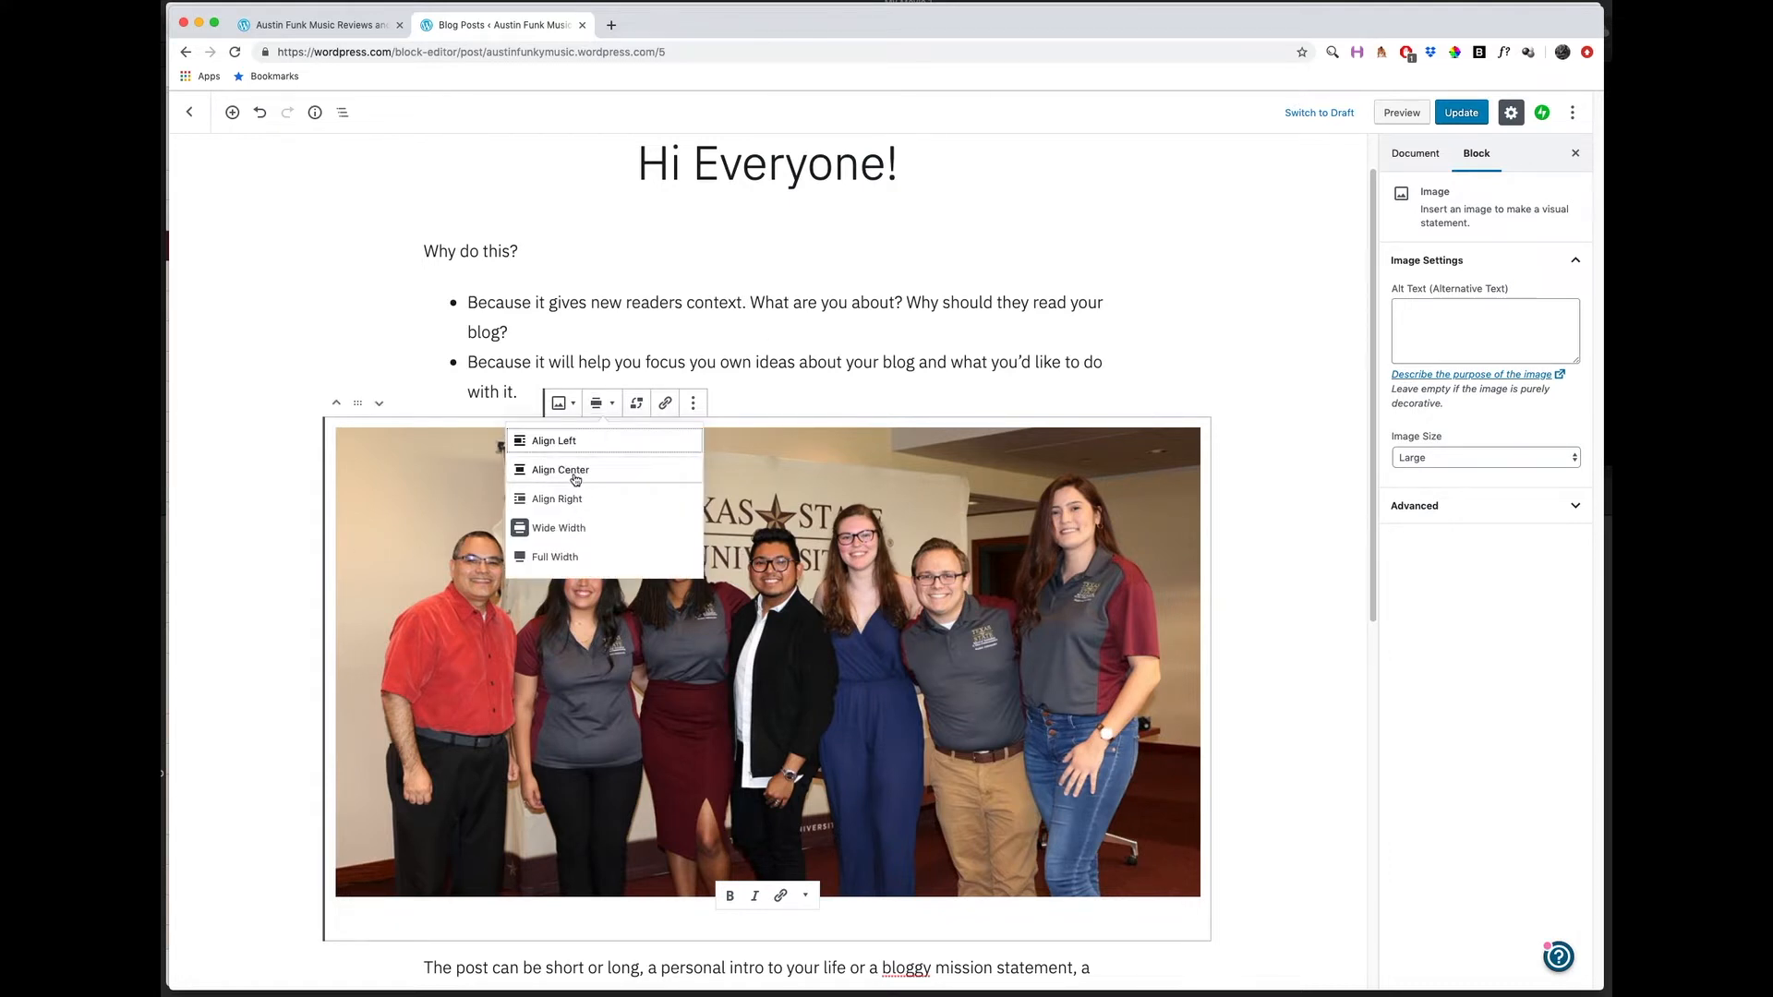
left_click(573, 473)
left_click(471, 405)
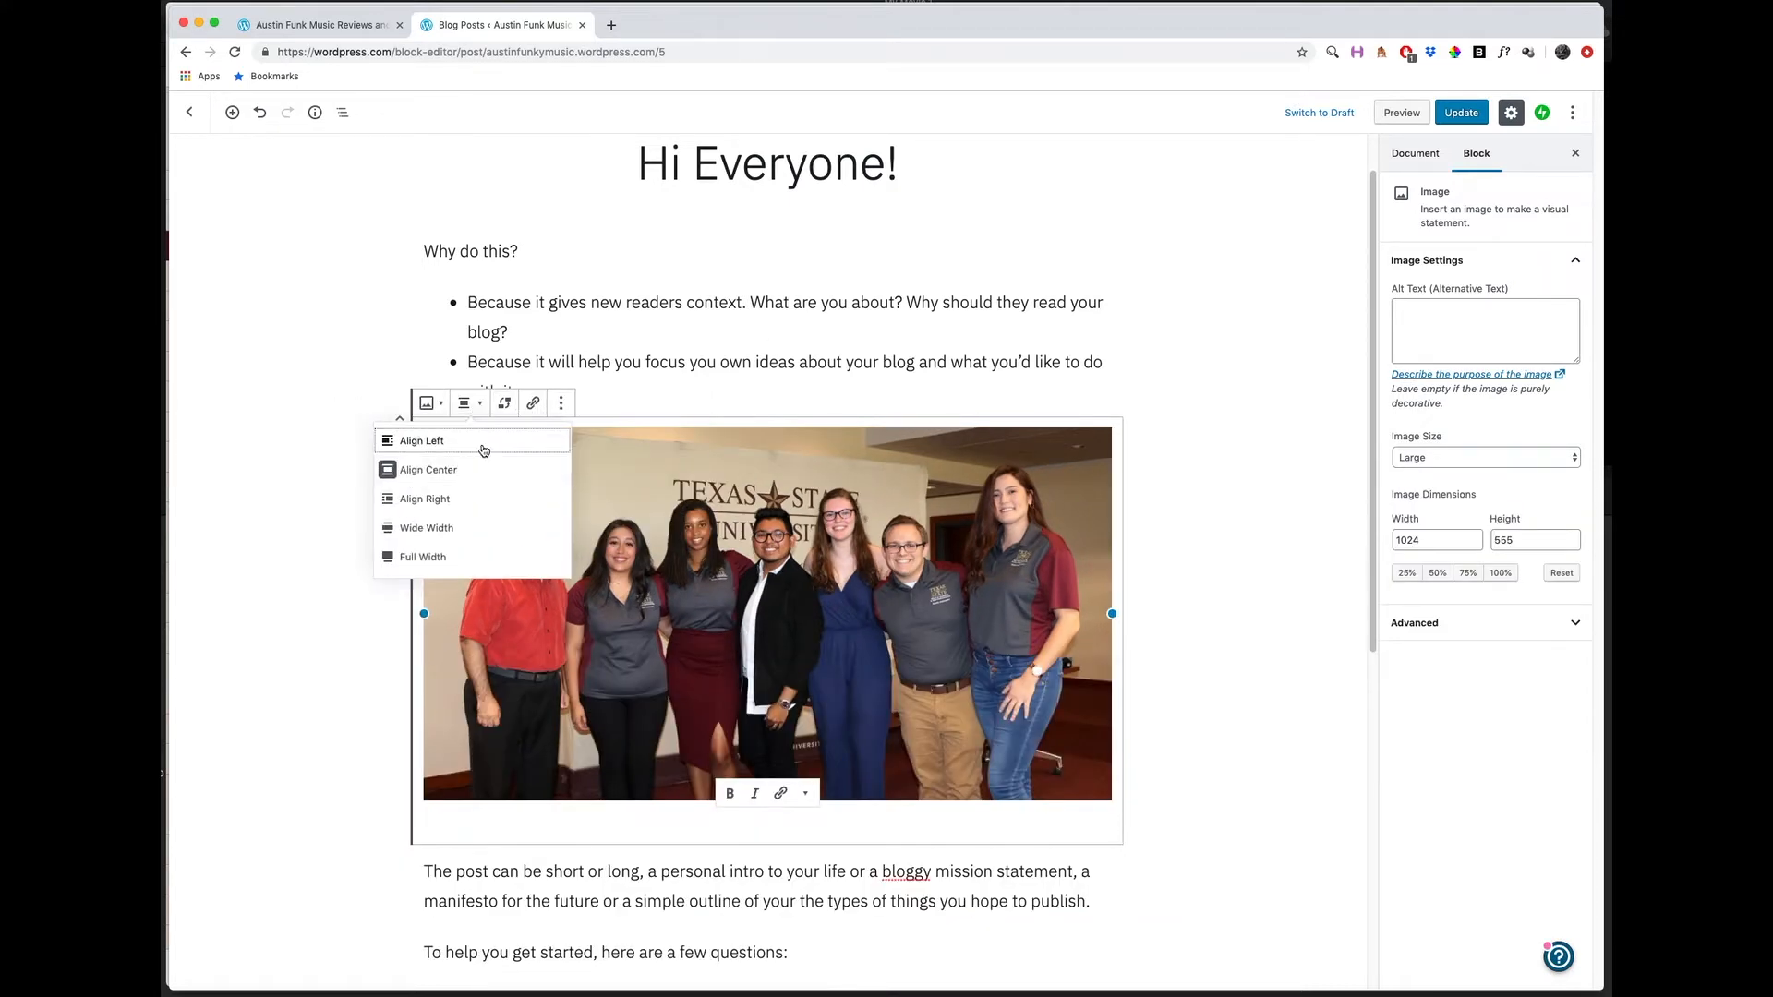
left_click(469, 533)
Insert an empty block after the paragraph beginning "The post can be short or long" below the photo.
scroll(792, 658, "down", 4)
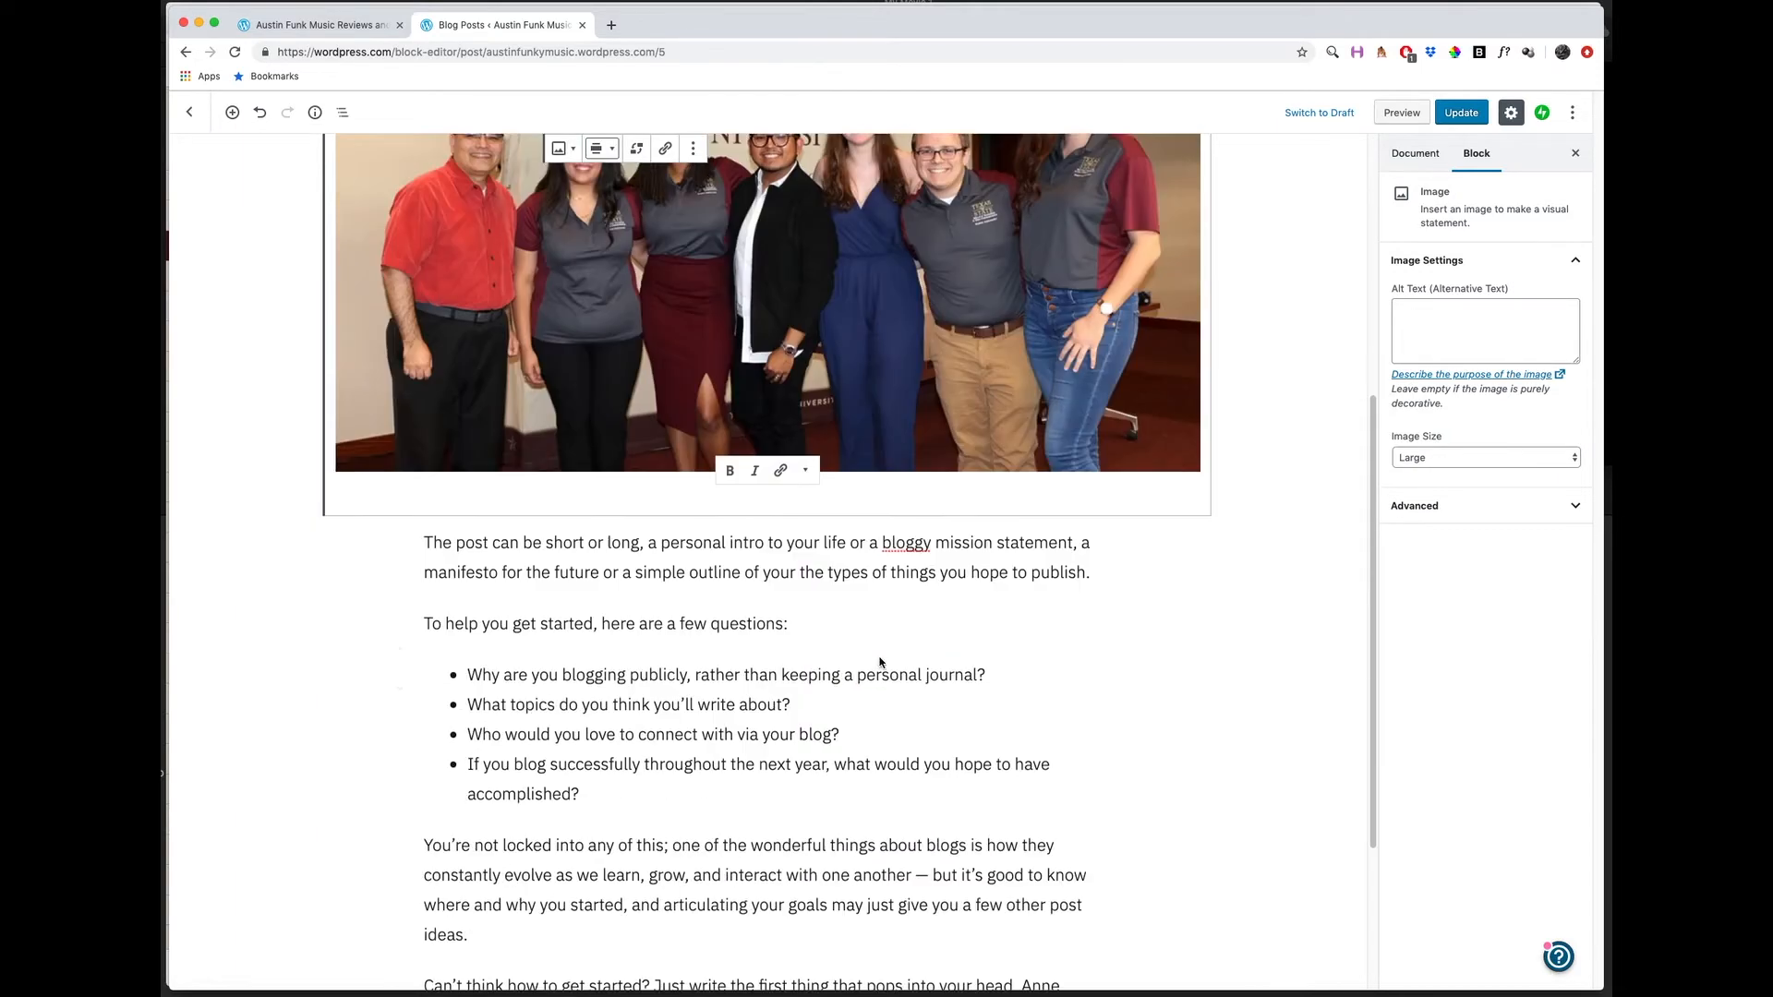
scroll(791, 657, "up", 6)
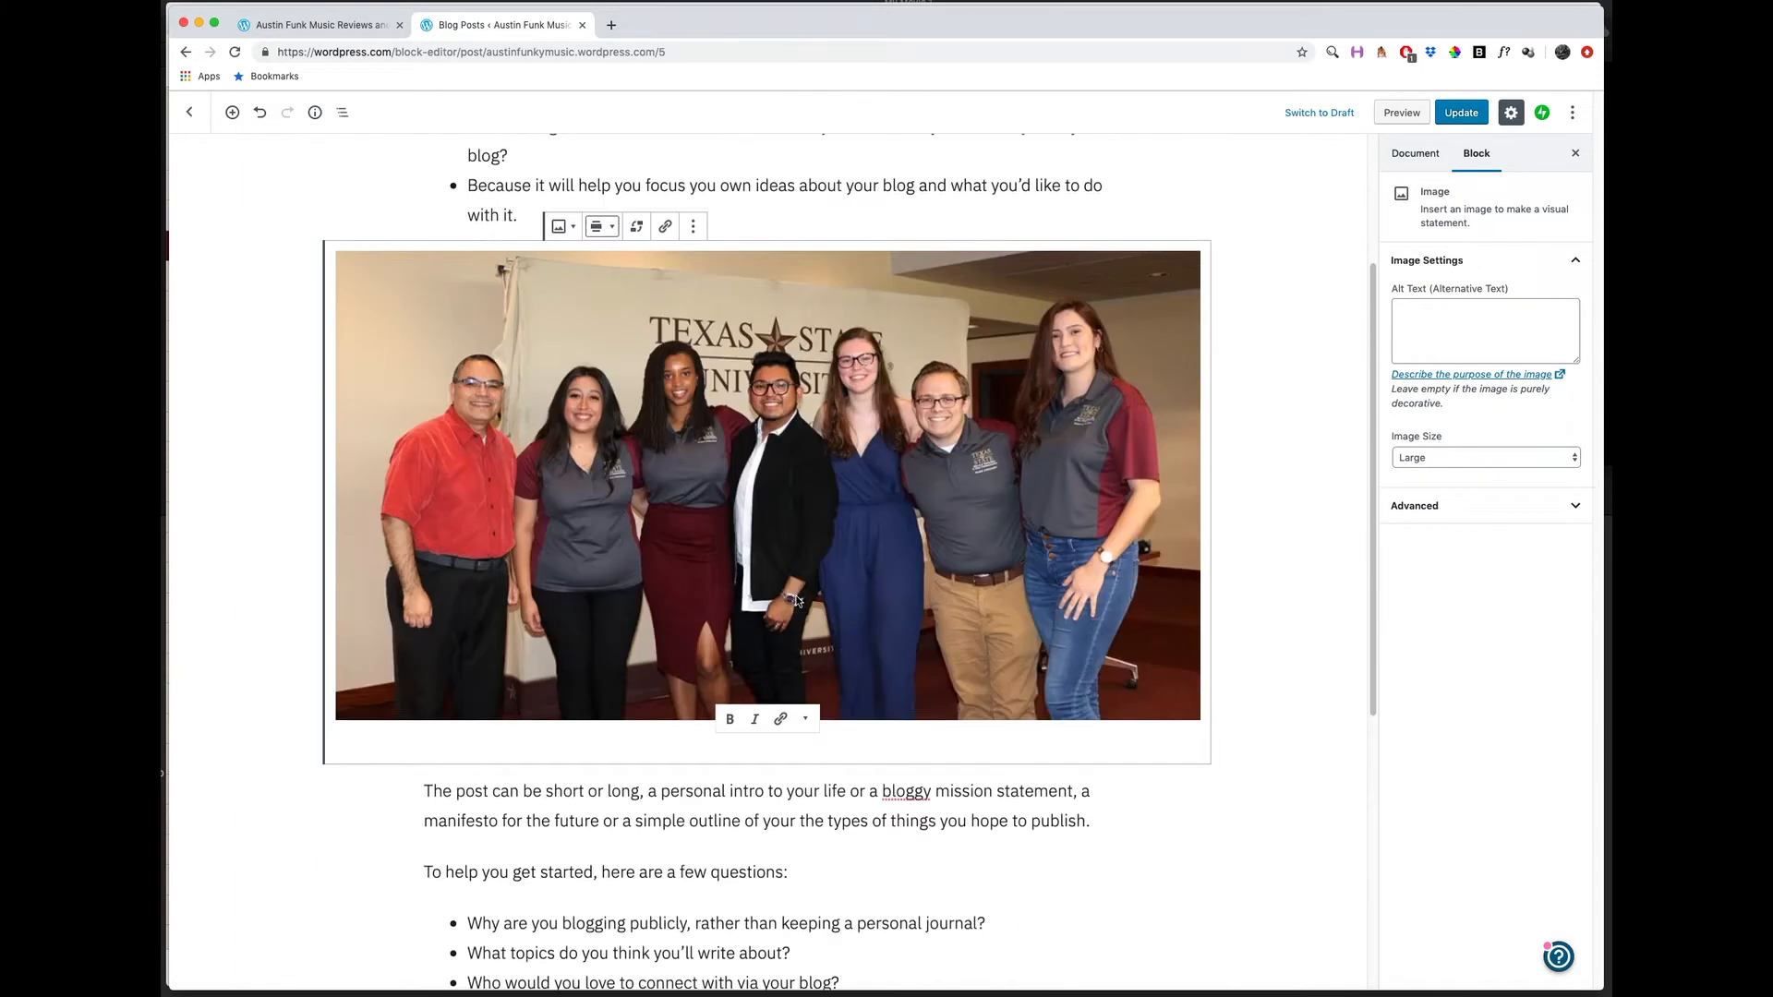
scroll(763, 505, "down", 4)
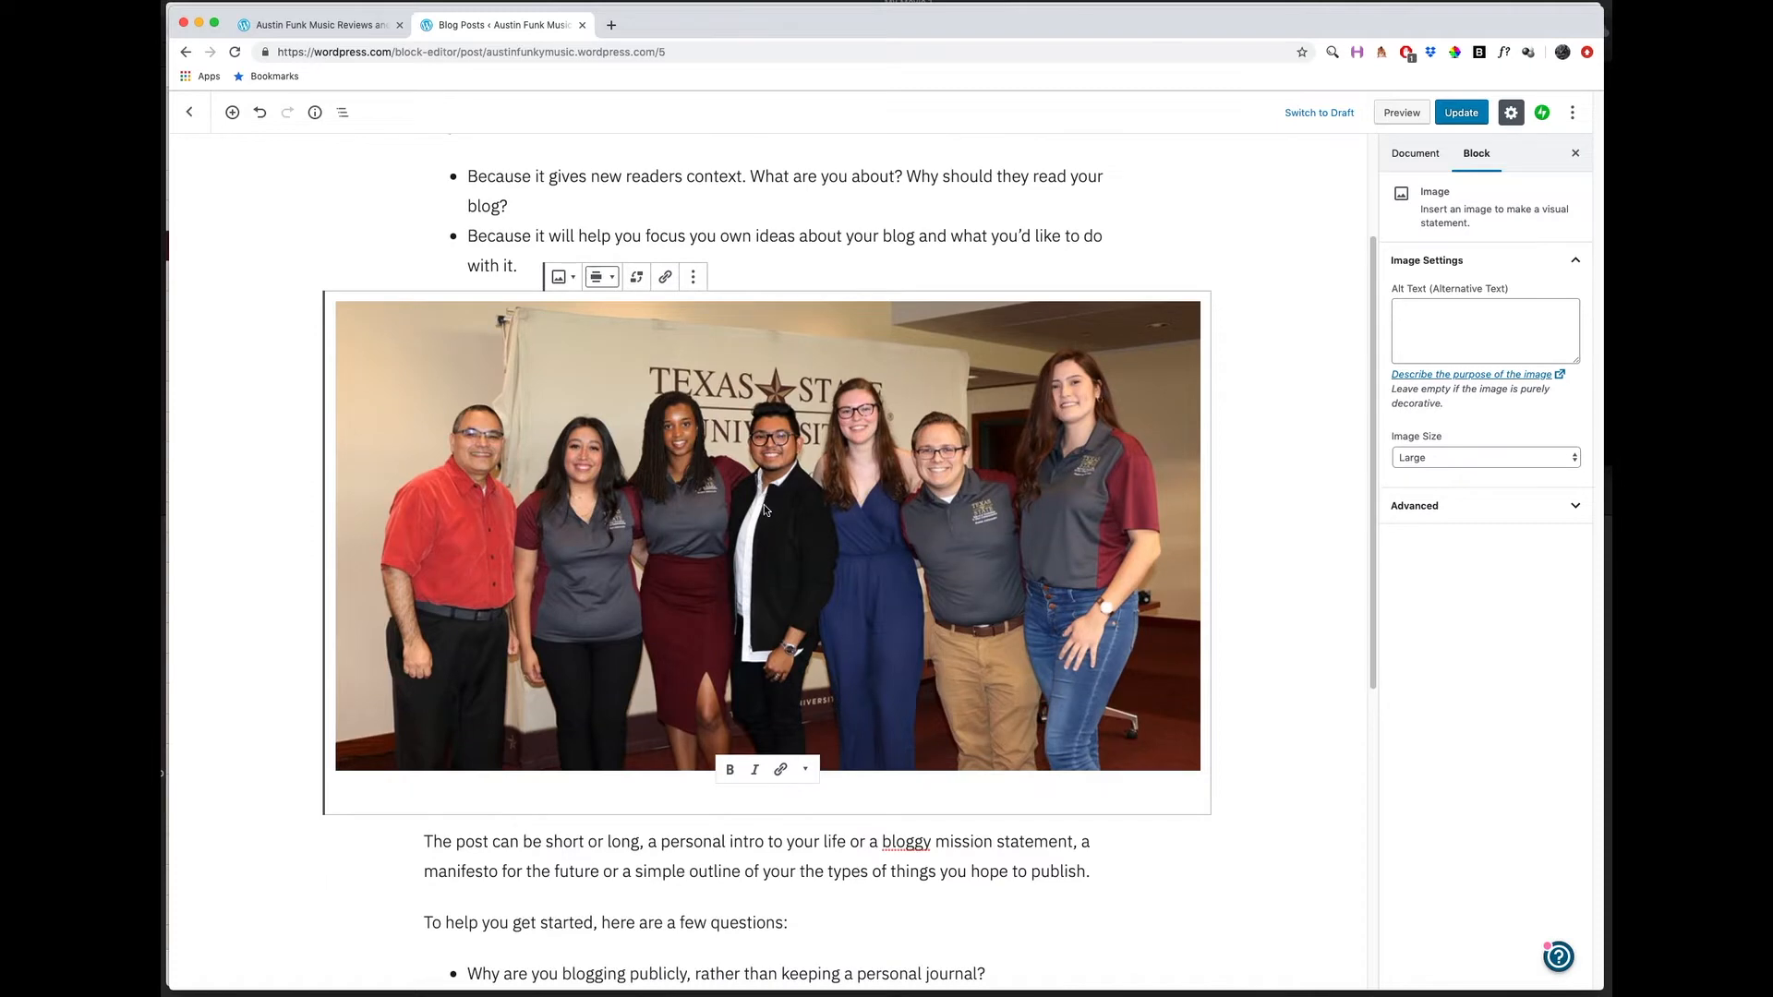
left_click(734, 746)
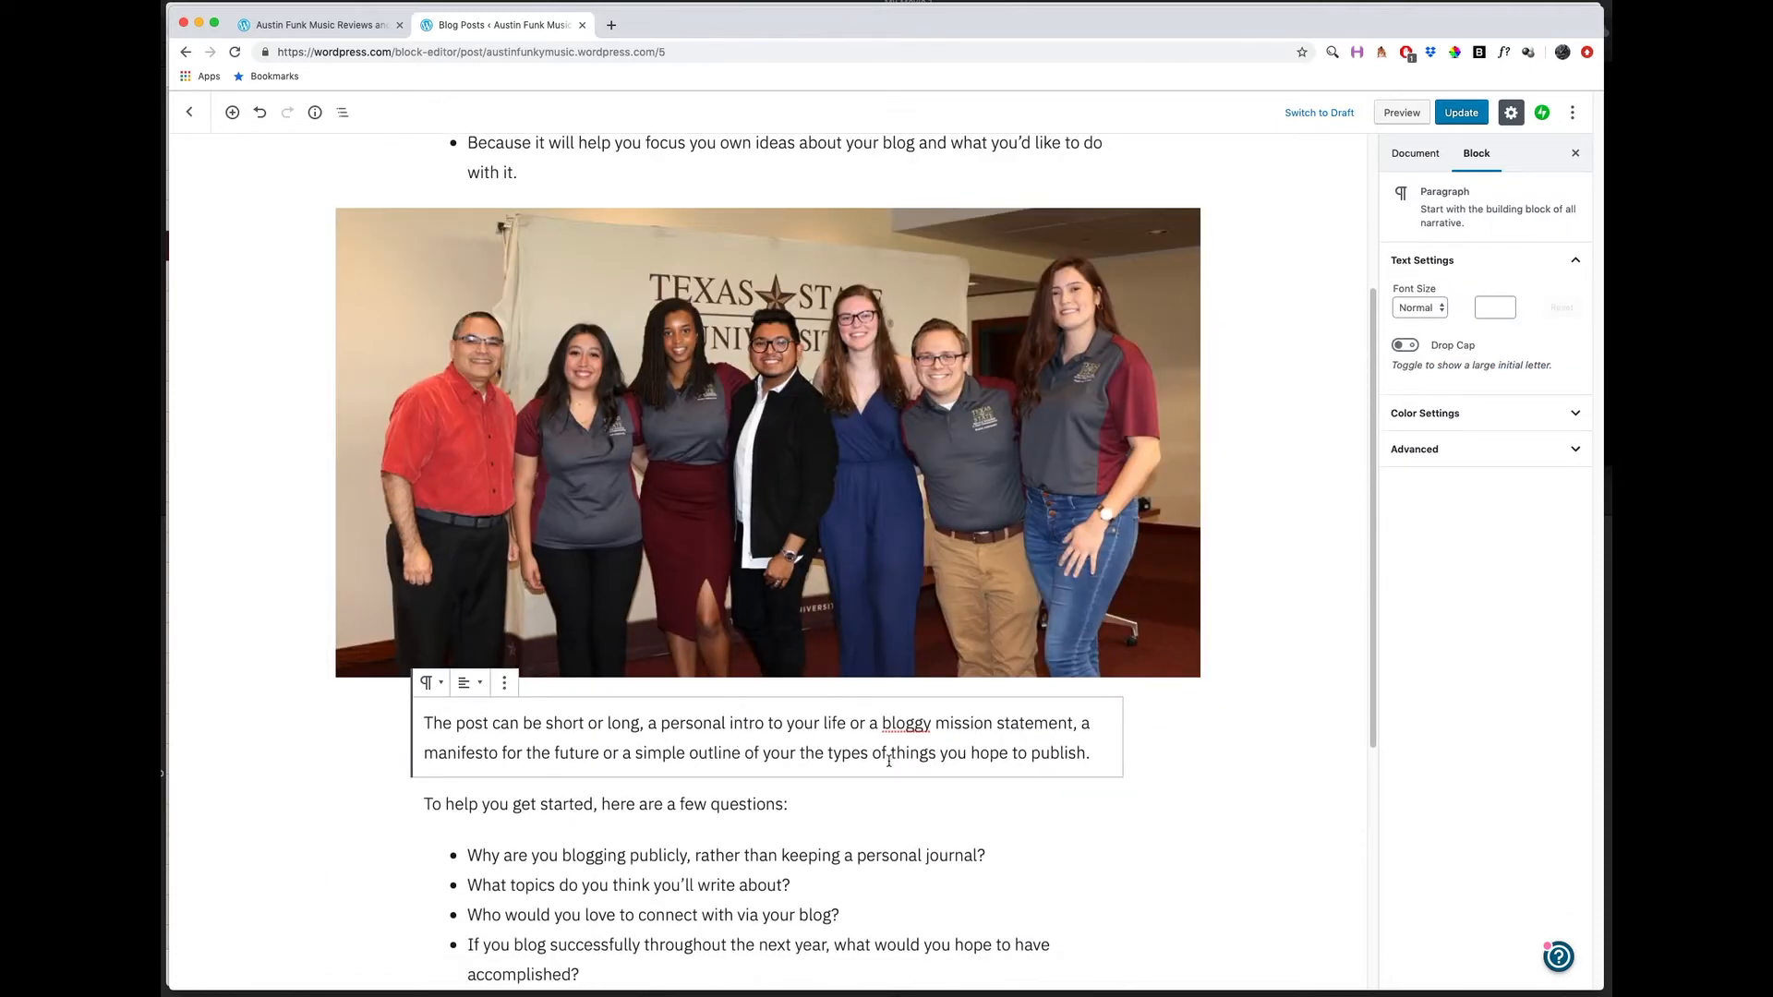
left_click(504, 682)
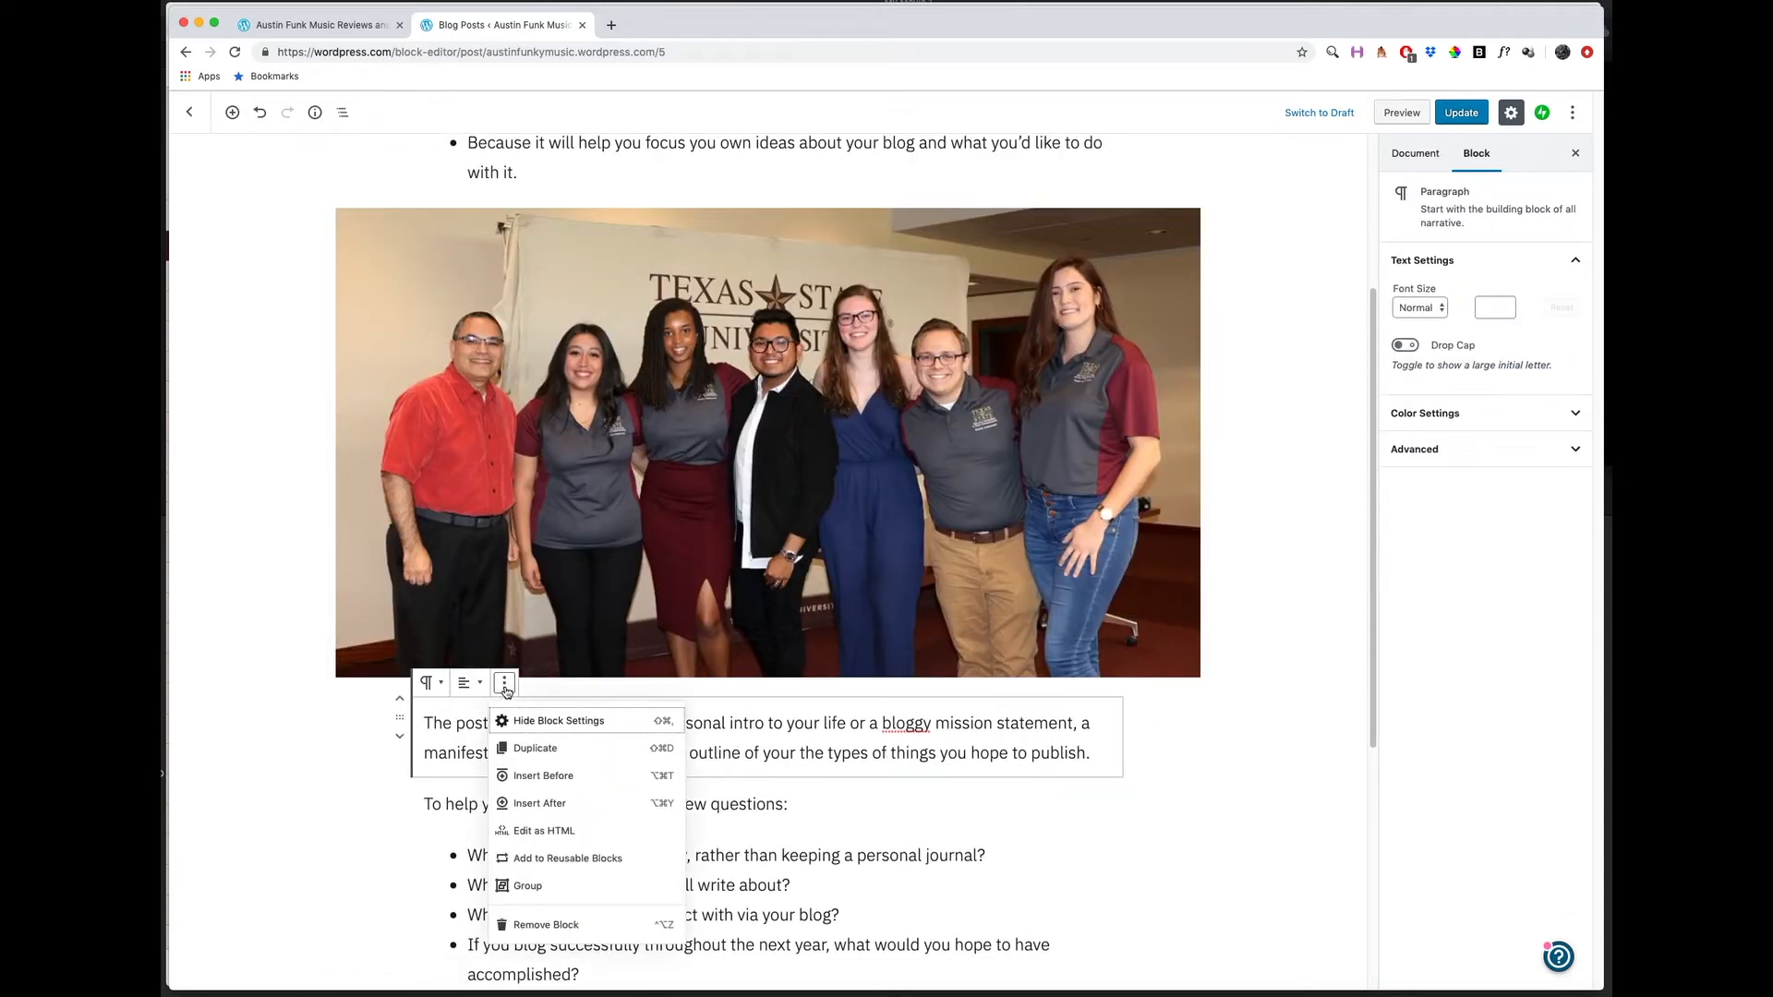
left_click(541, 804)
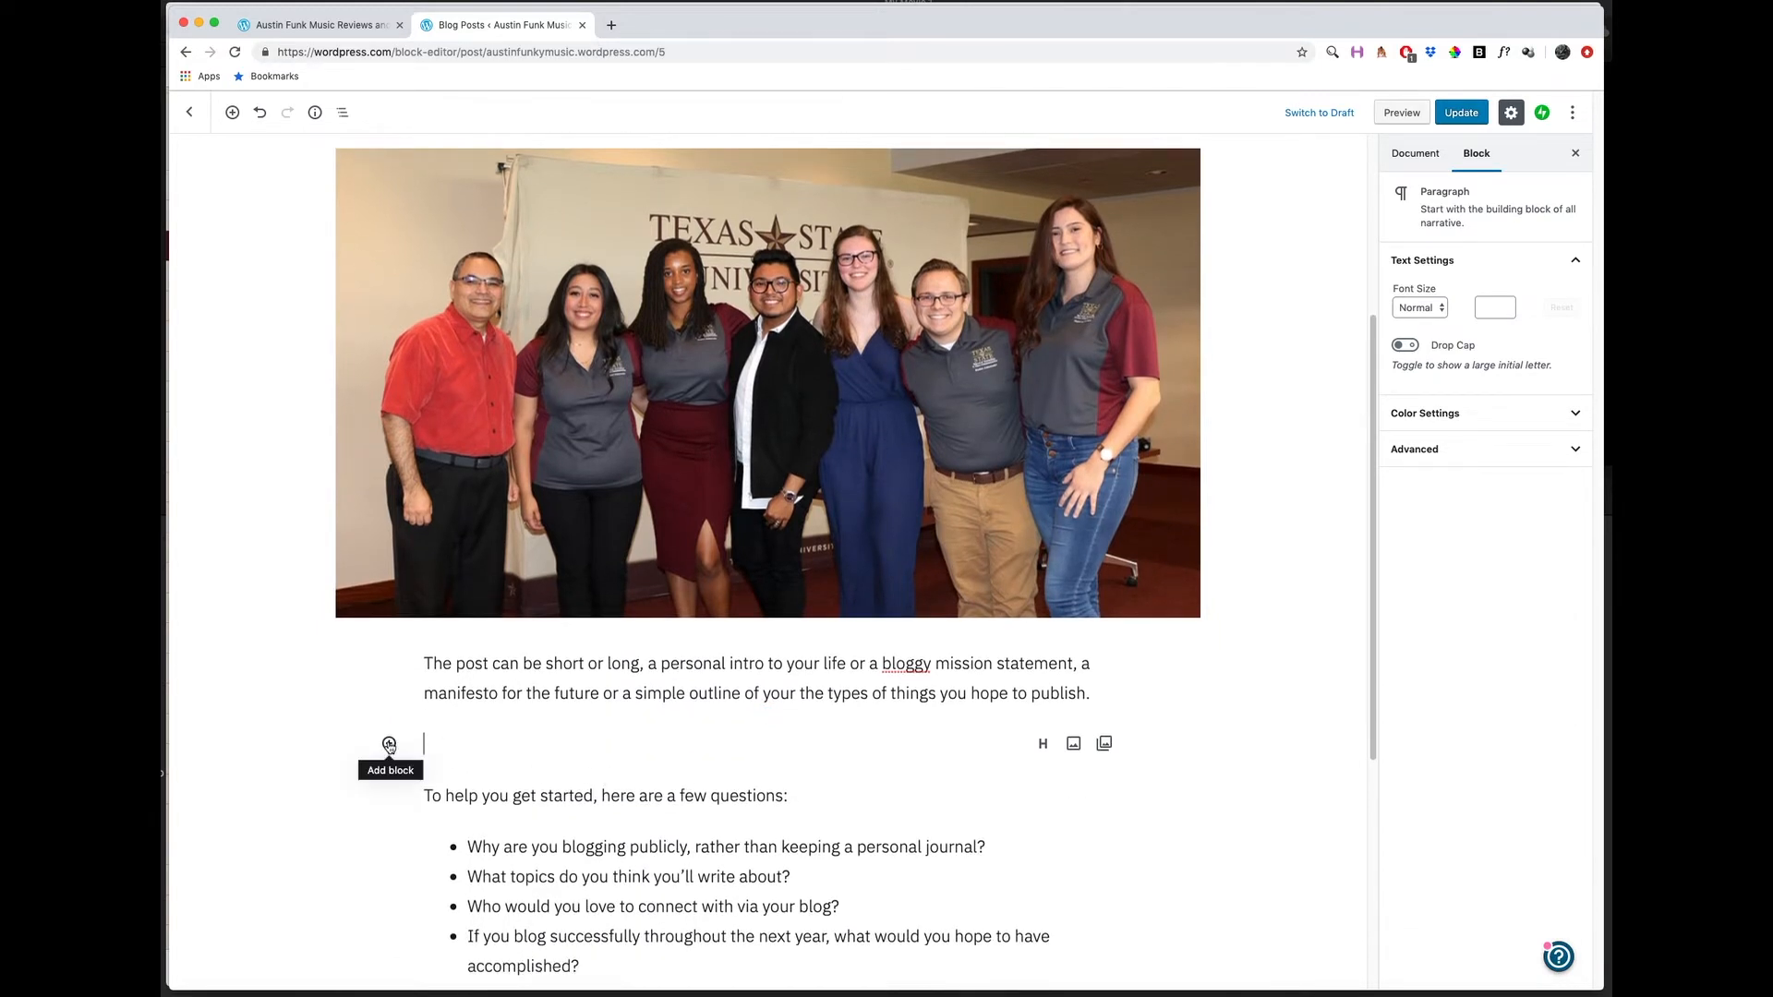
Browse the block types available for the empty block under Most Used, CoBlocks and CoBlocks Galleries.
left_click(388, 745)
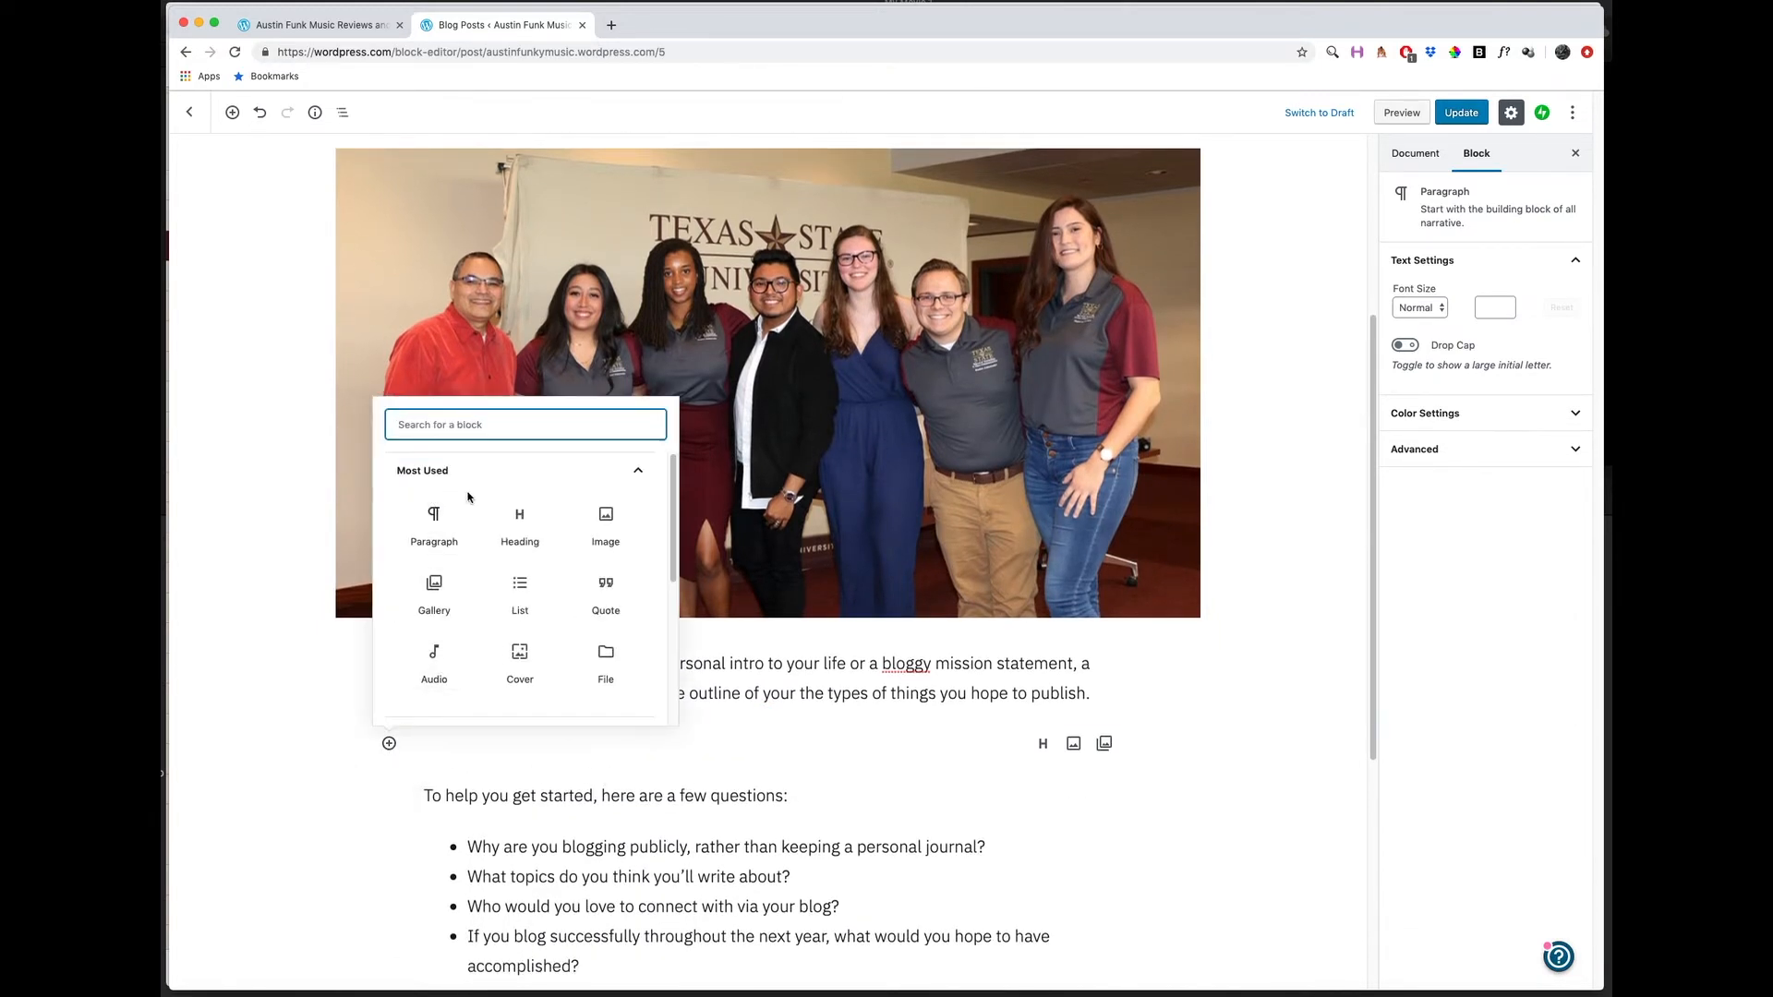
scroll(521, 620, "down", 1)
scroll(521, 591, "down", 3)
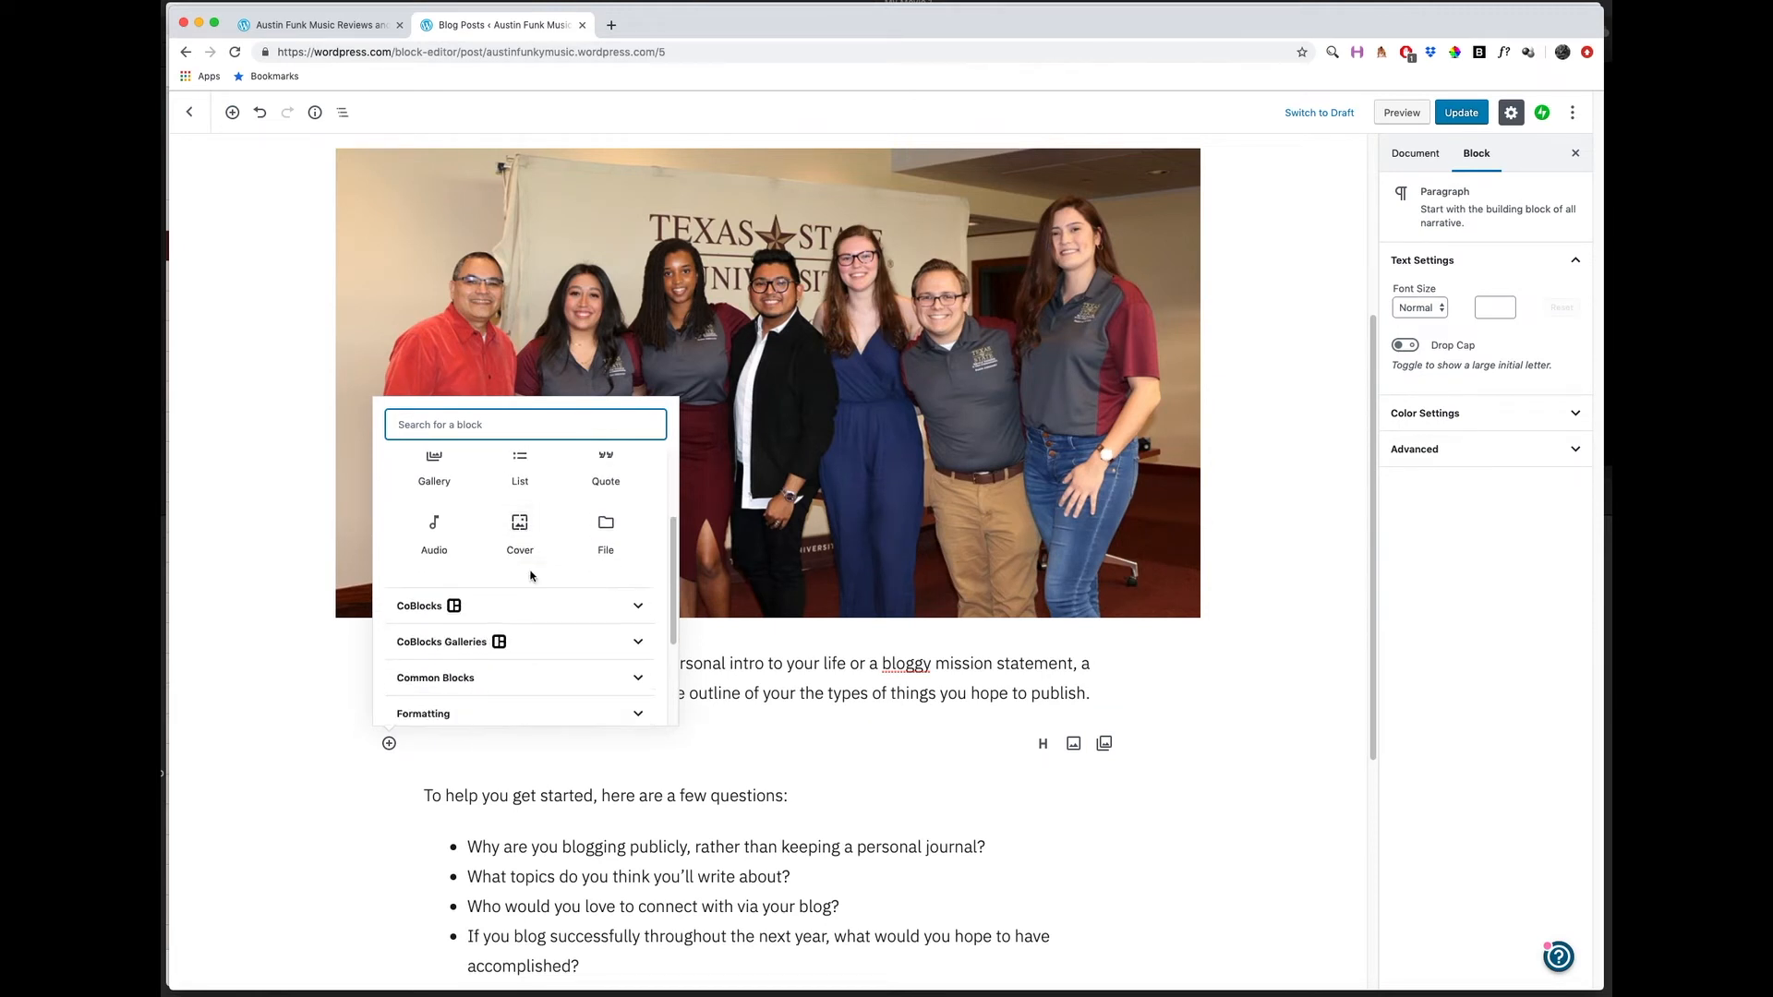
scroll(611, 494, "up", 1)
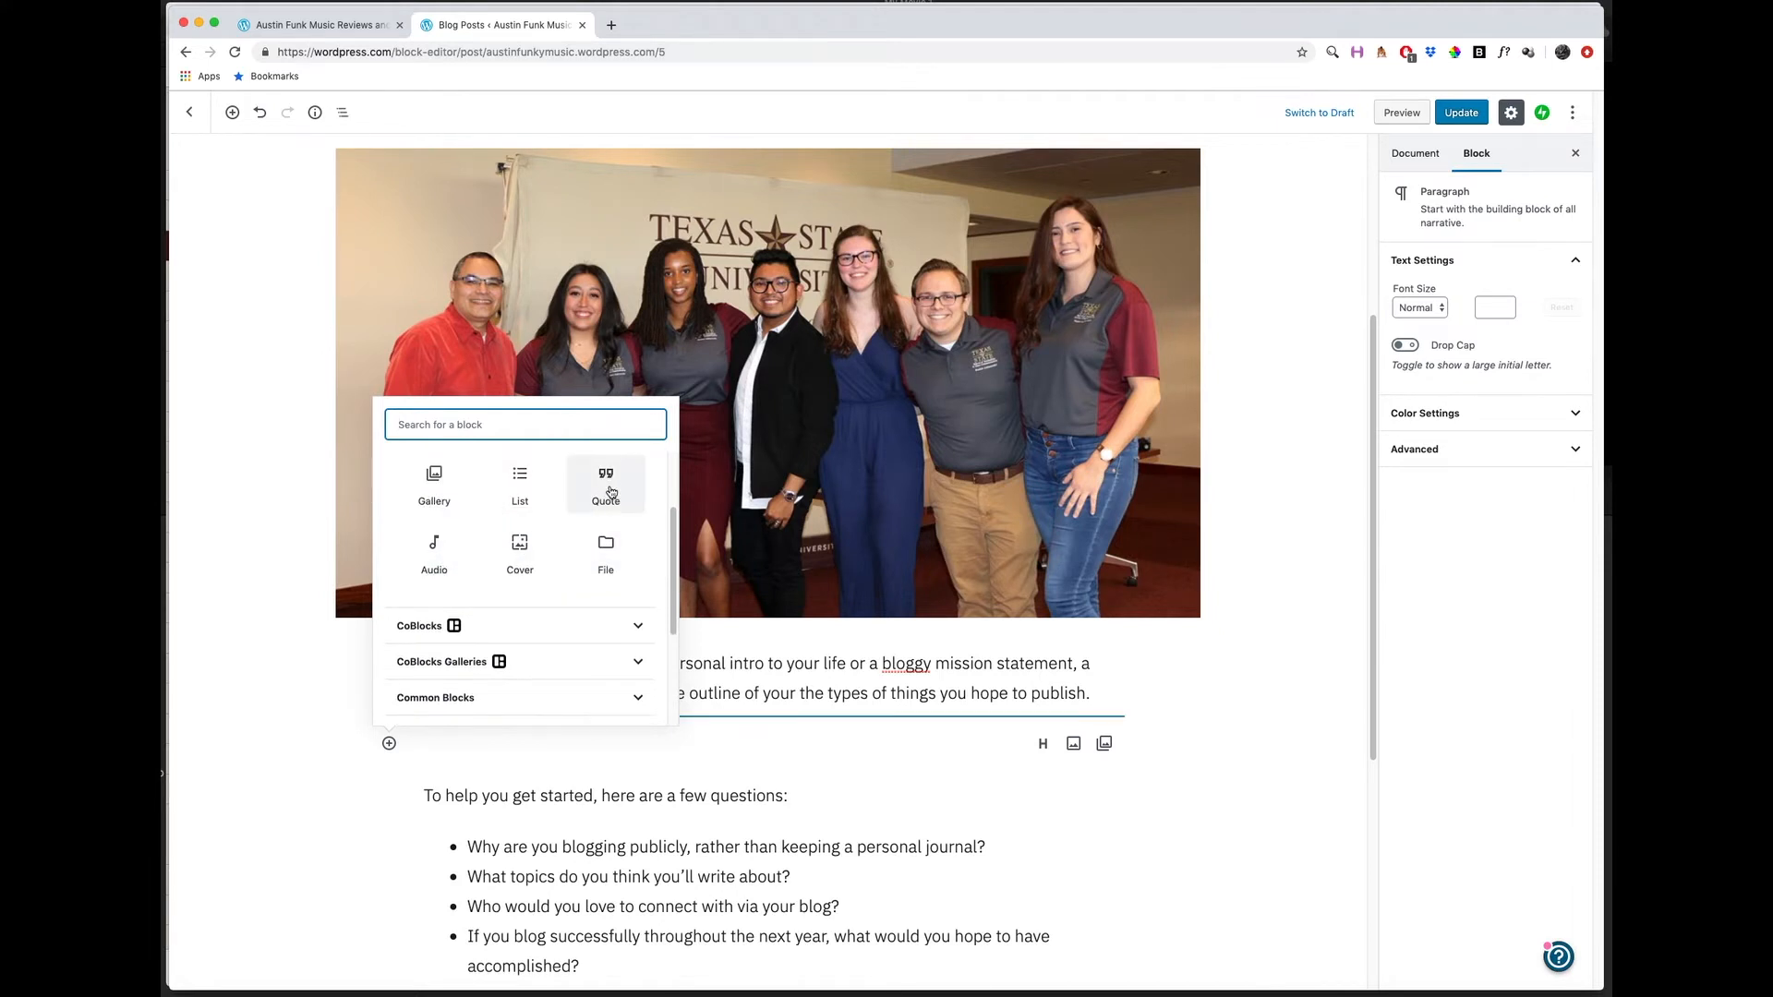
scroll(610, 494, "down", 3)
left_click(635, 498)
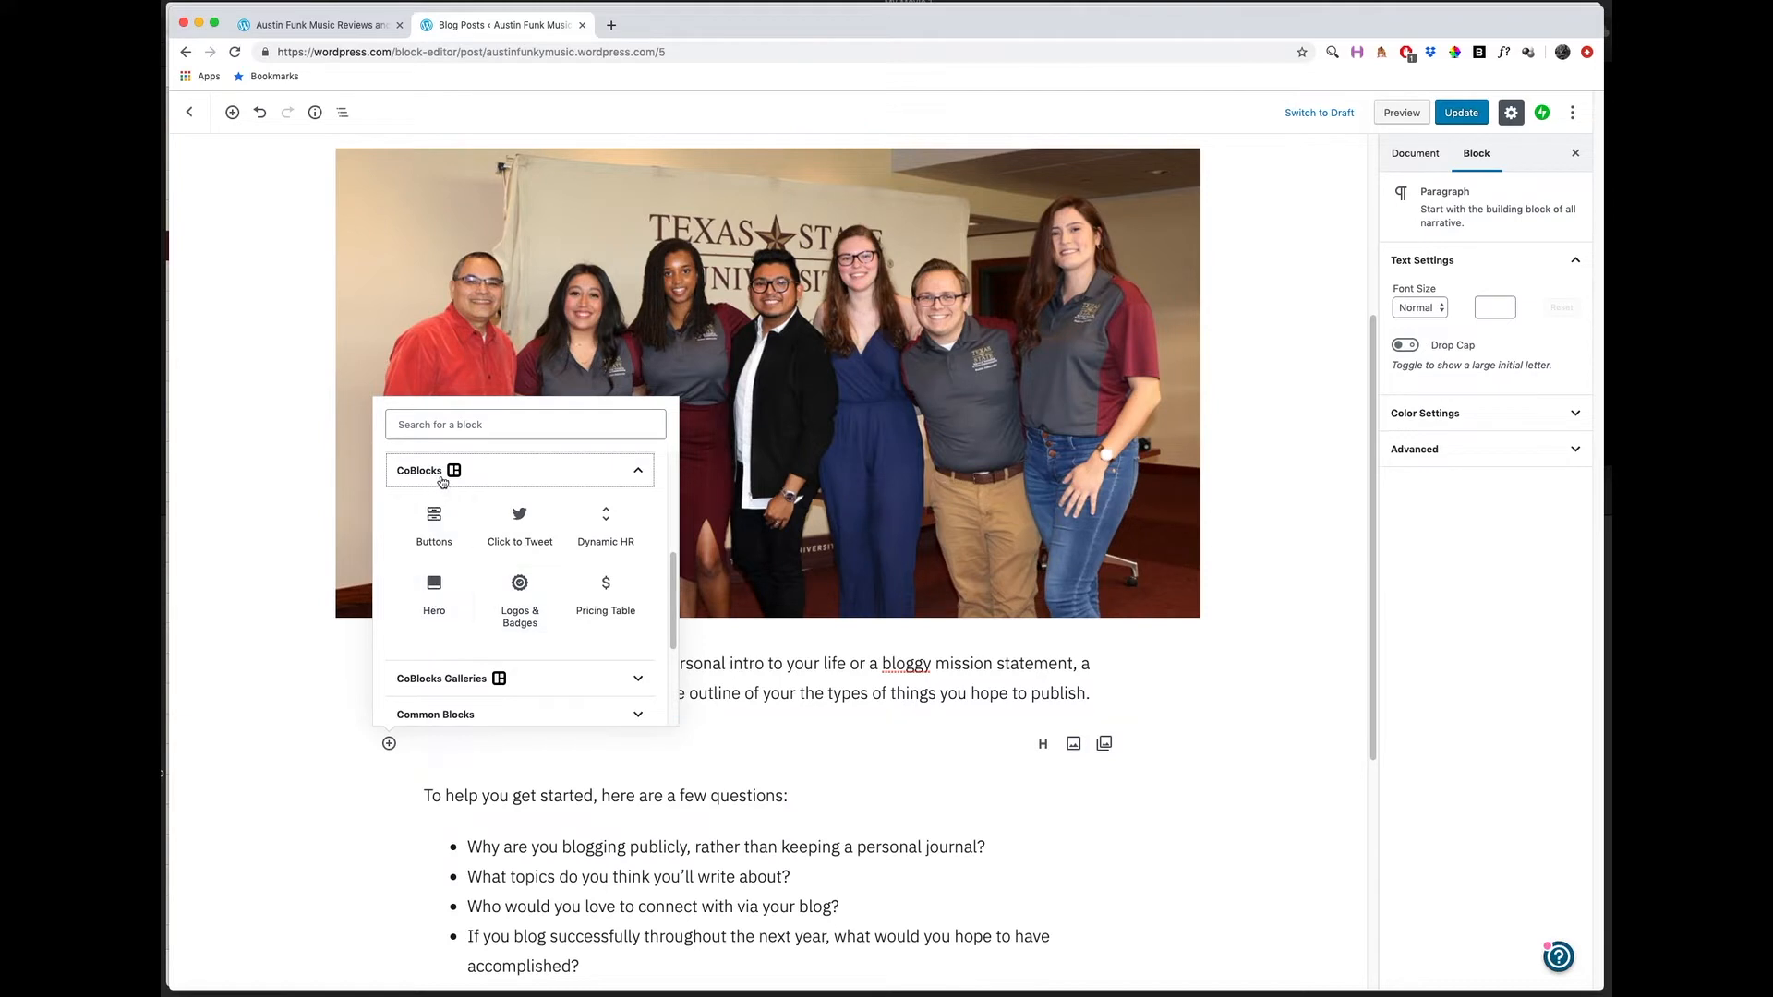
left_click(636, 478)
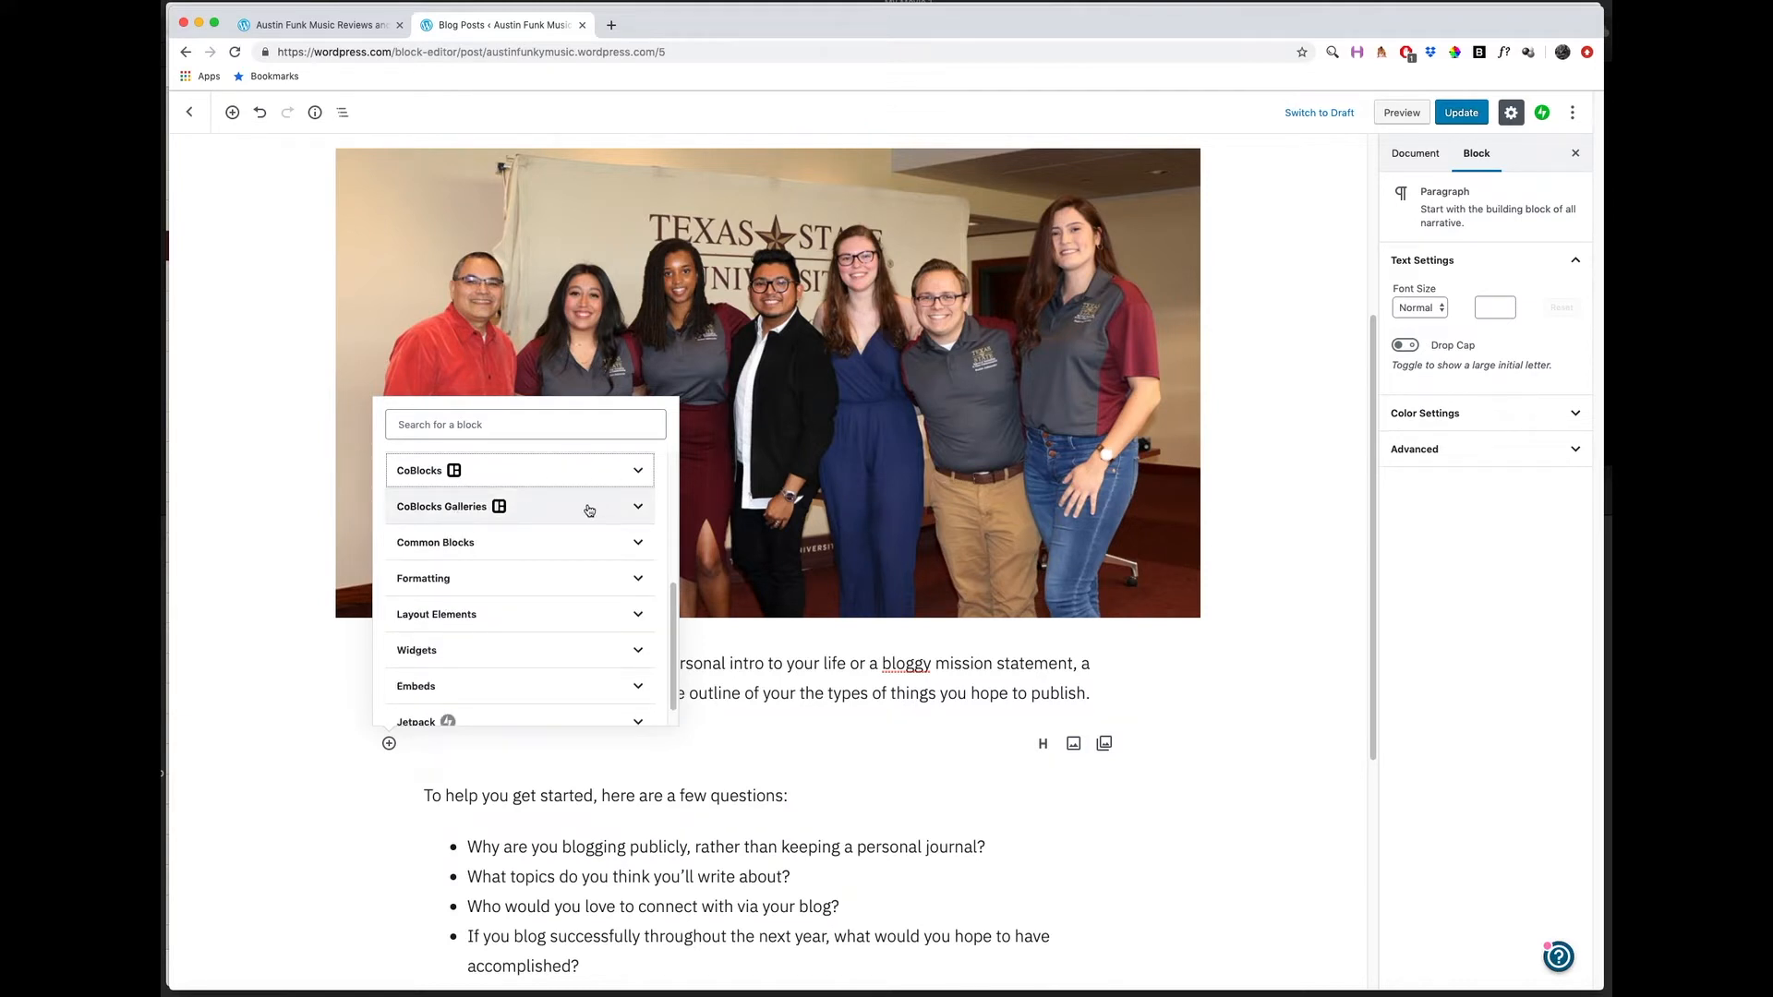
left_click(637, 510)
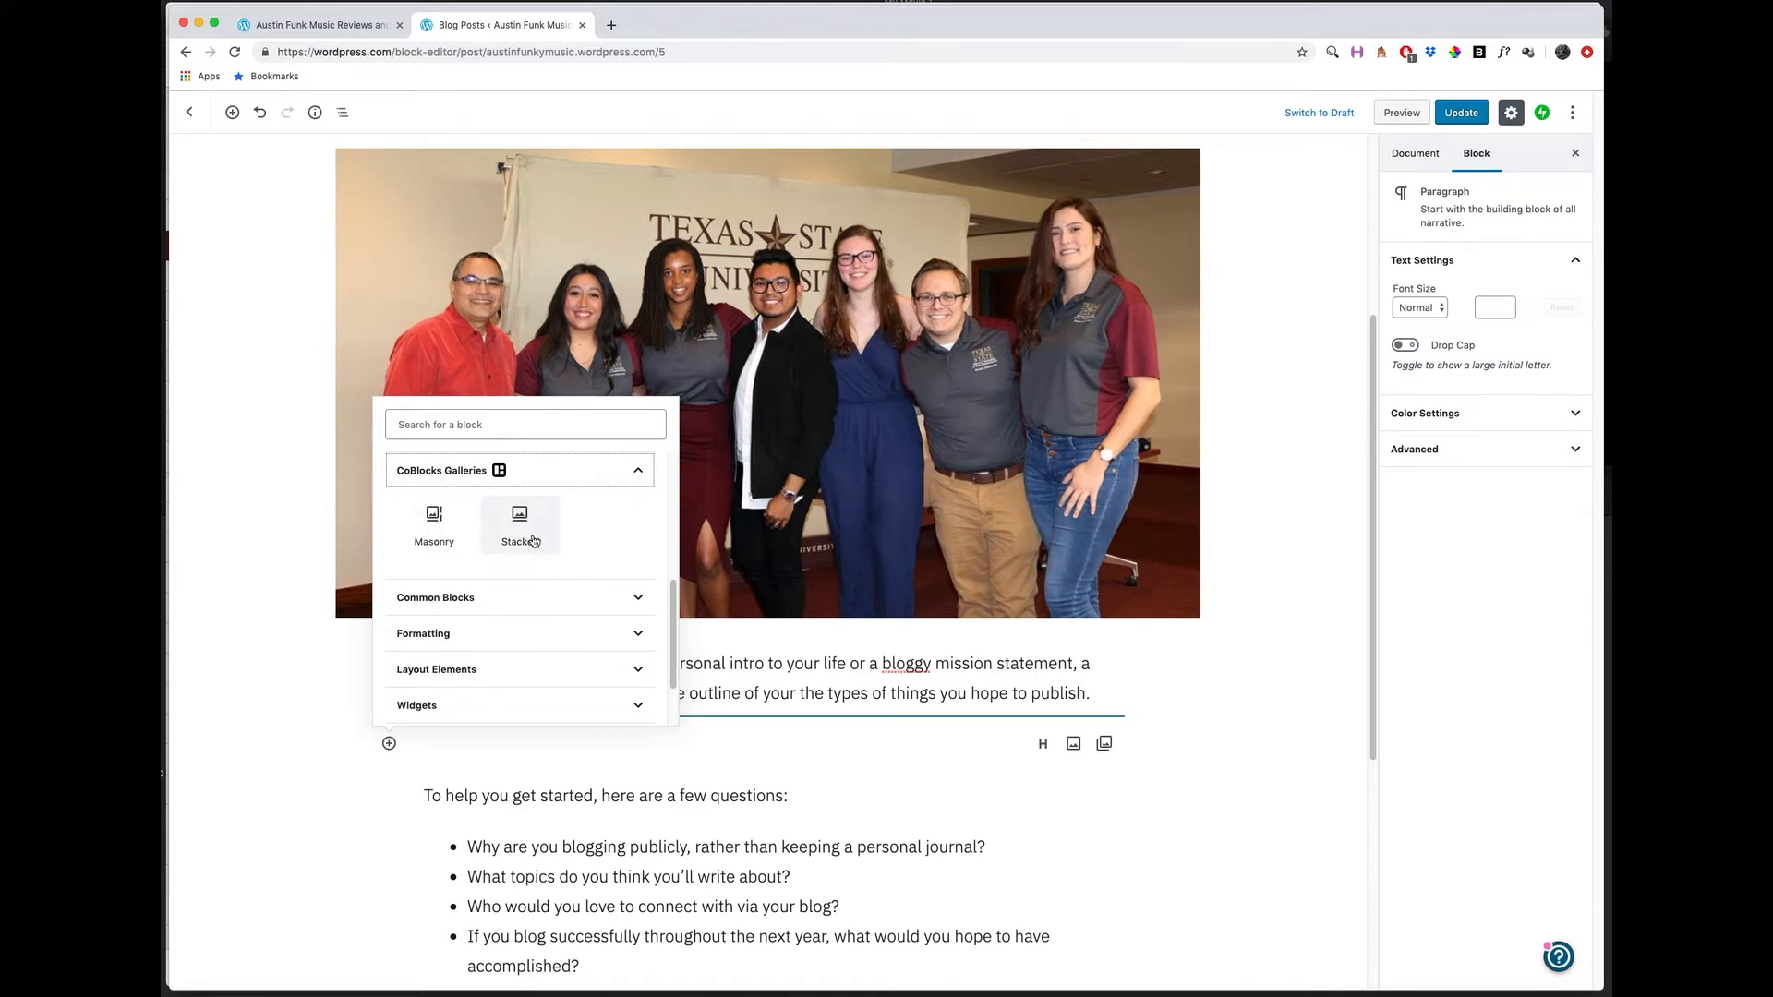
left_click(641, 477)
Browse the block types available under Common Blocks, Formatting and Layout Elements for the empty block.
left_click(606, 516)
scroll(552, 536, "down", 2)
scroll(540, 578, "up", 3)
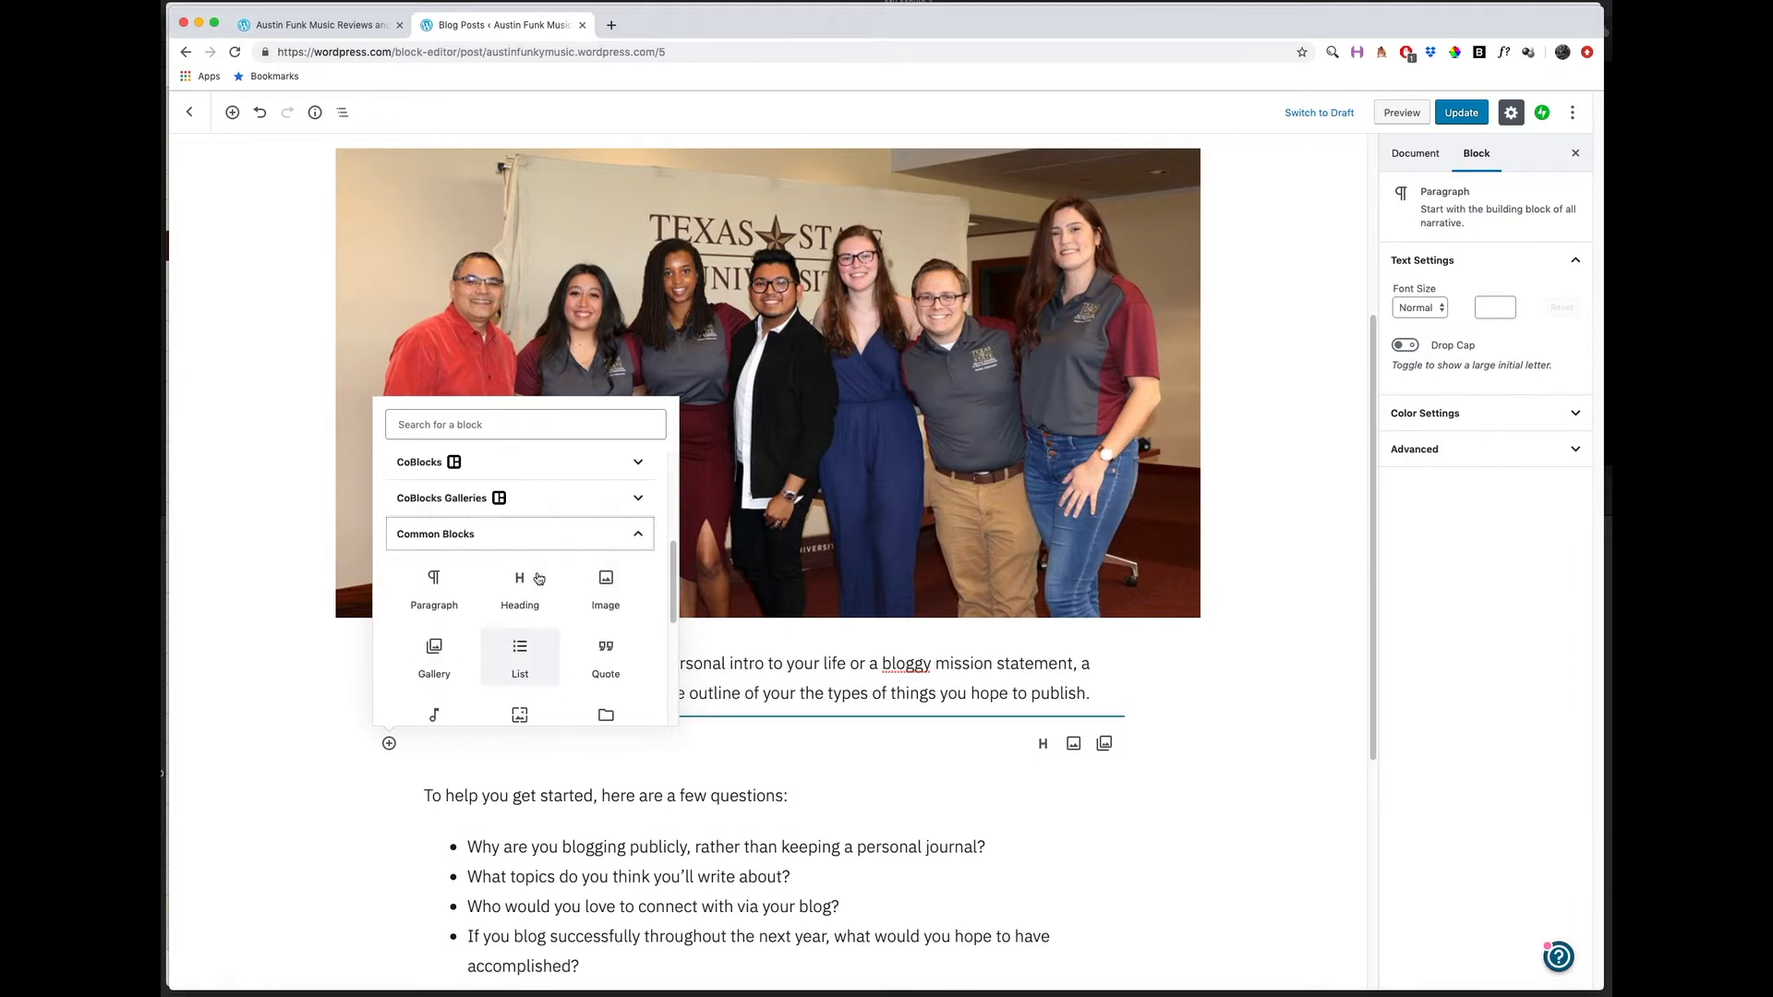
left_click(636, 543)
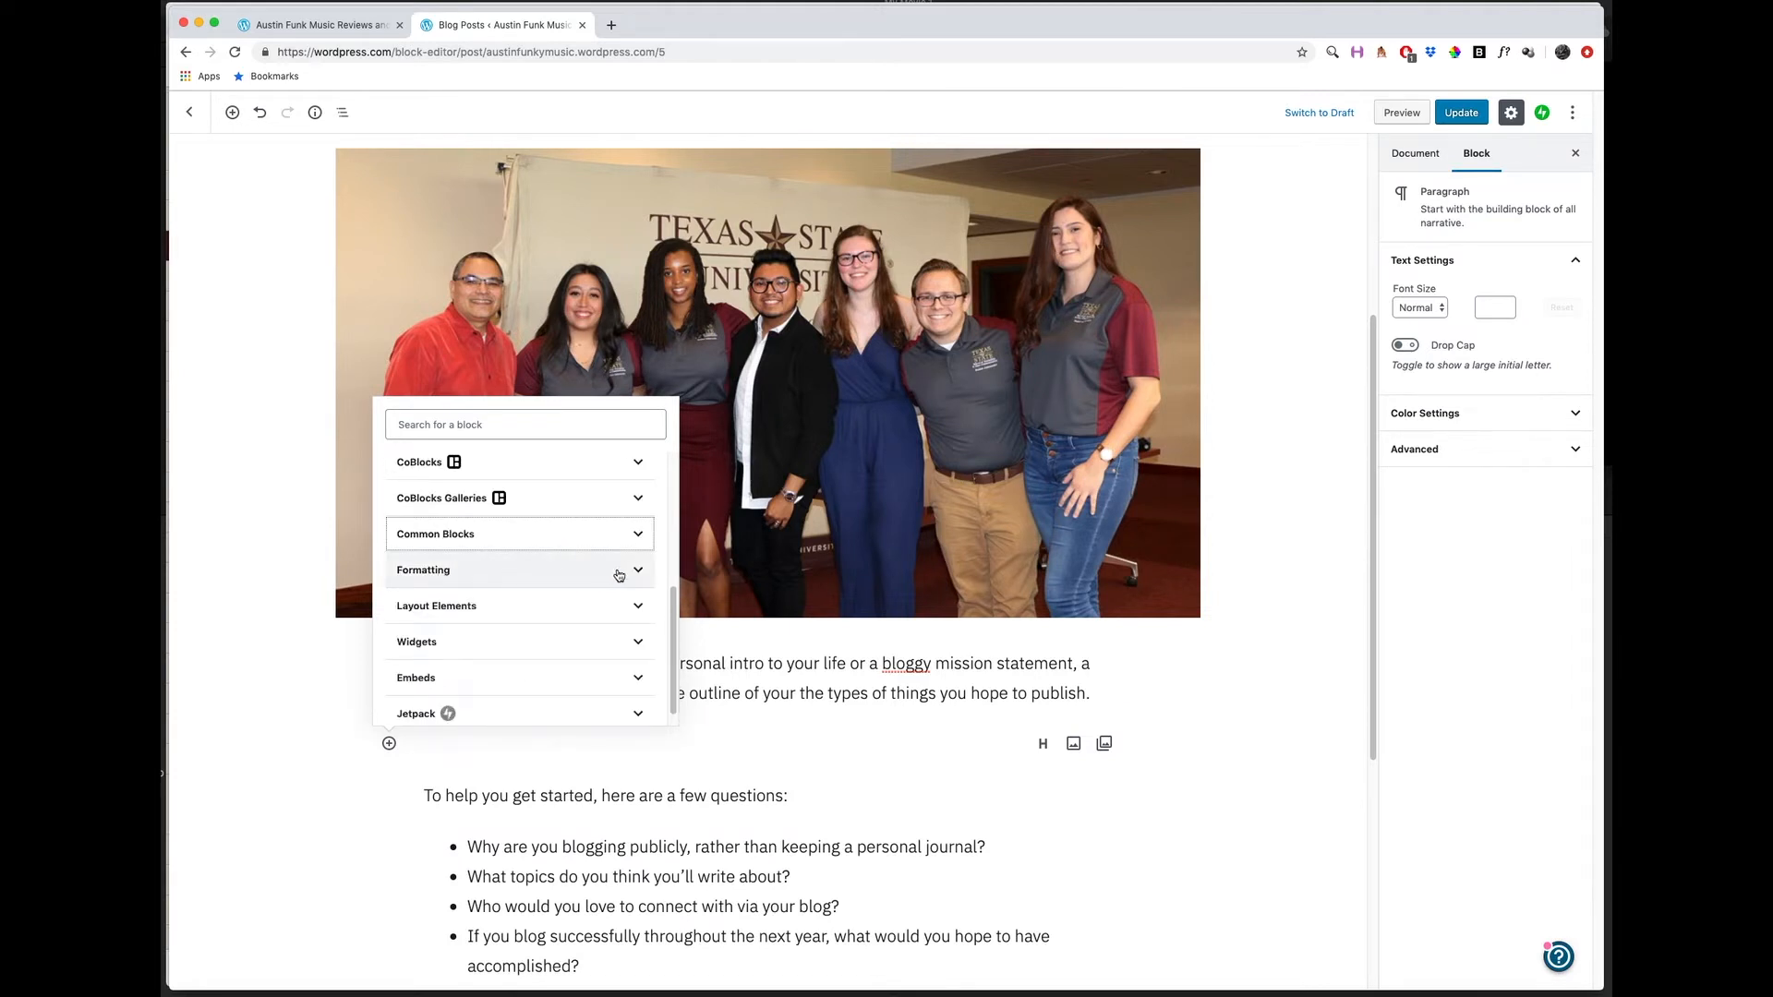
left_click(615, 572)
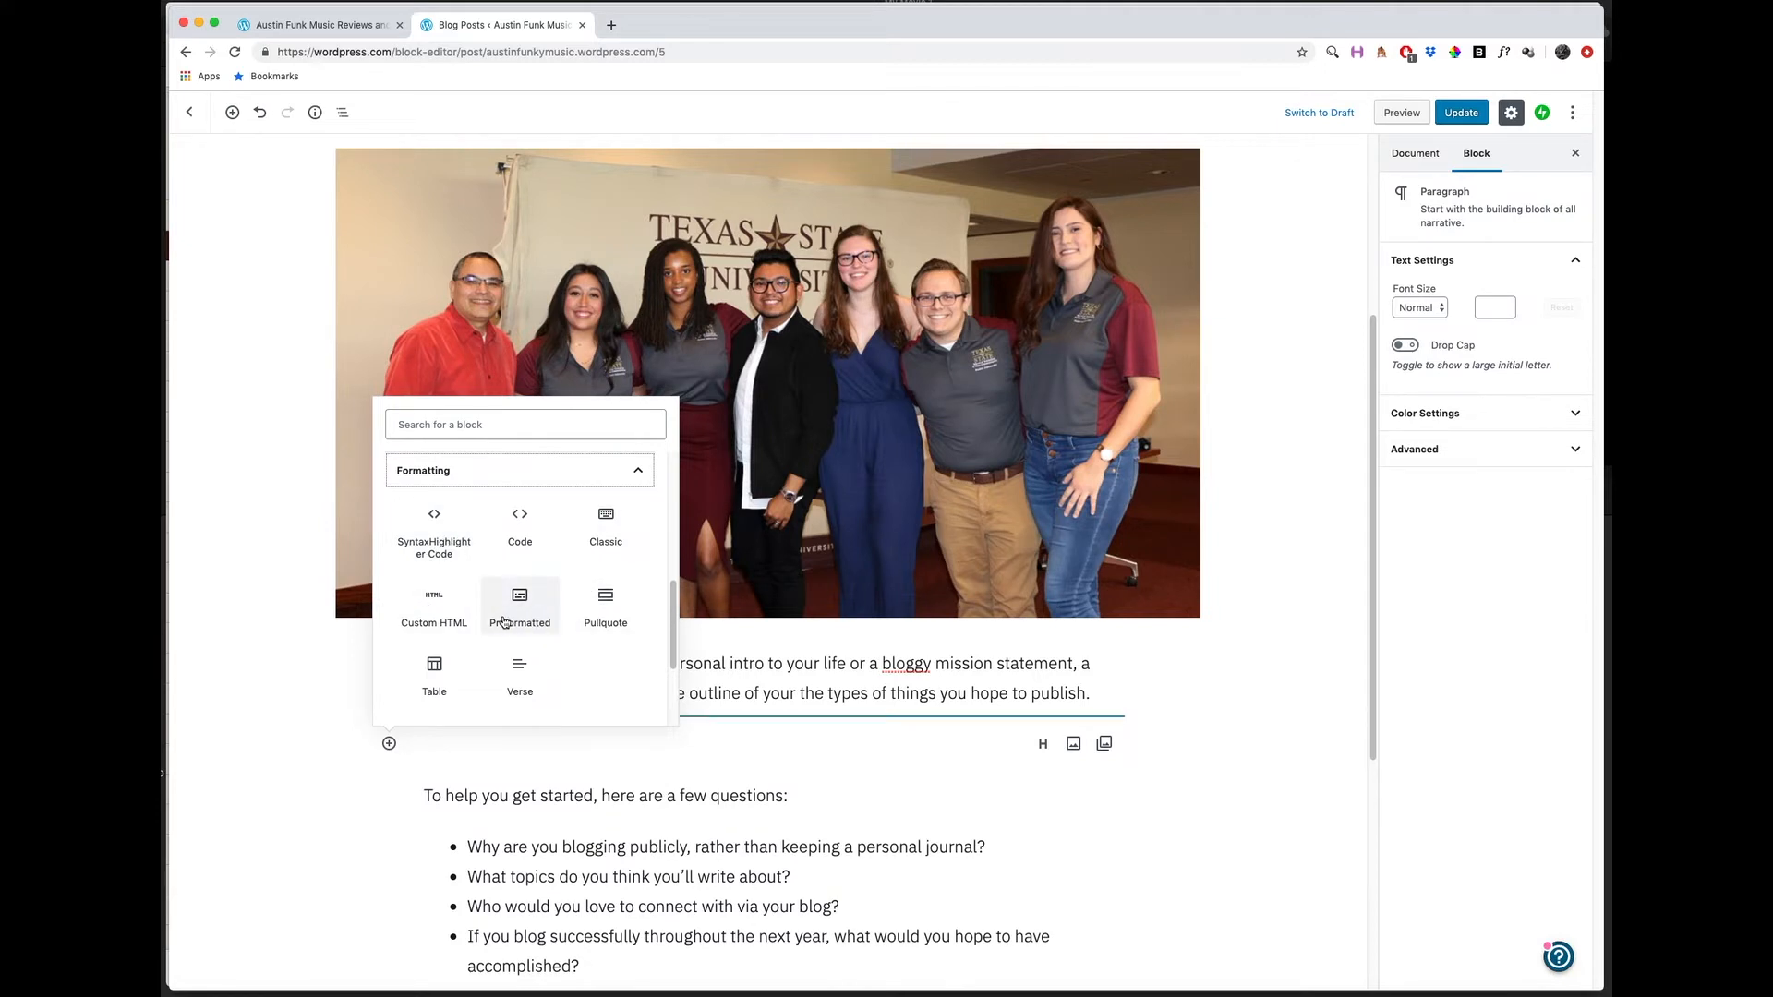
scroll(511, 634, "down", 1)
scroll(554, 640, "down", 2)
left_click(637, 609)
scroll(518, 591, "down", 2)
scroll(440, 604, "up", 1)
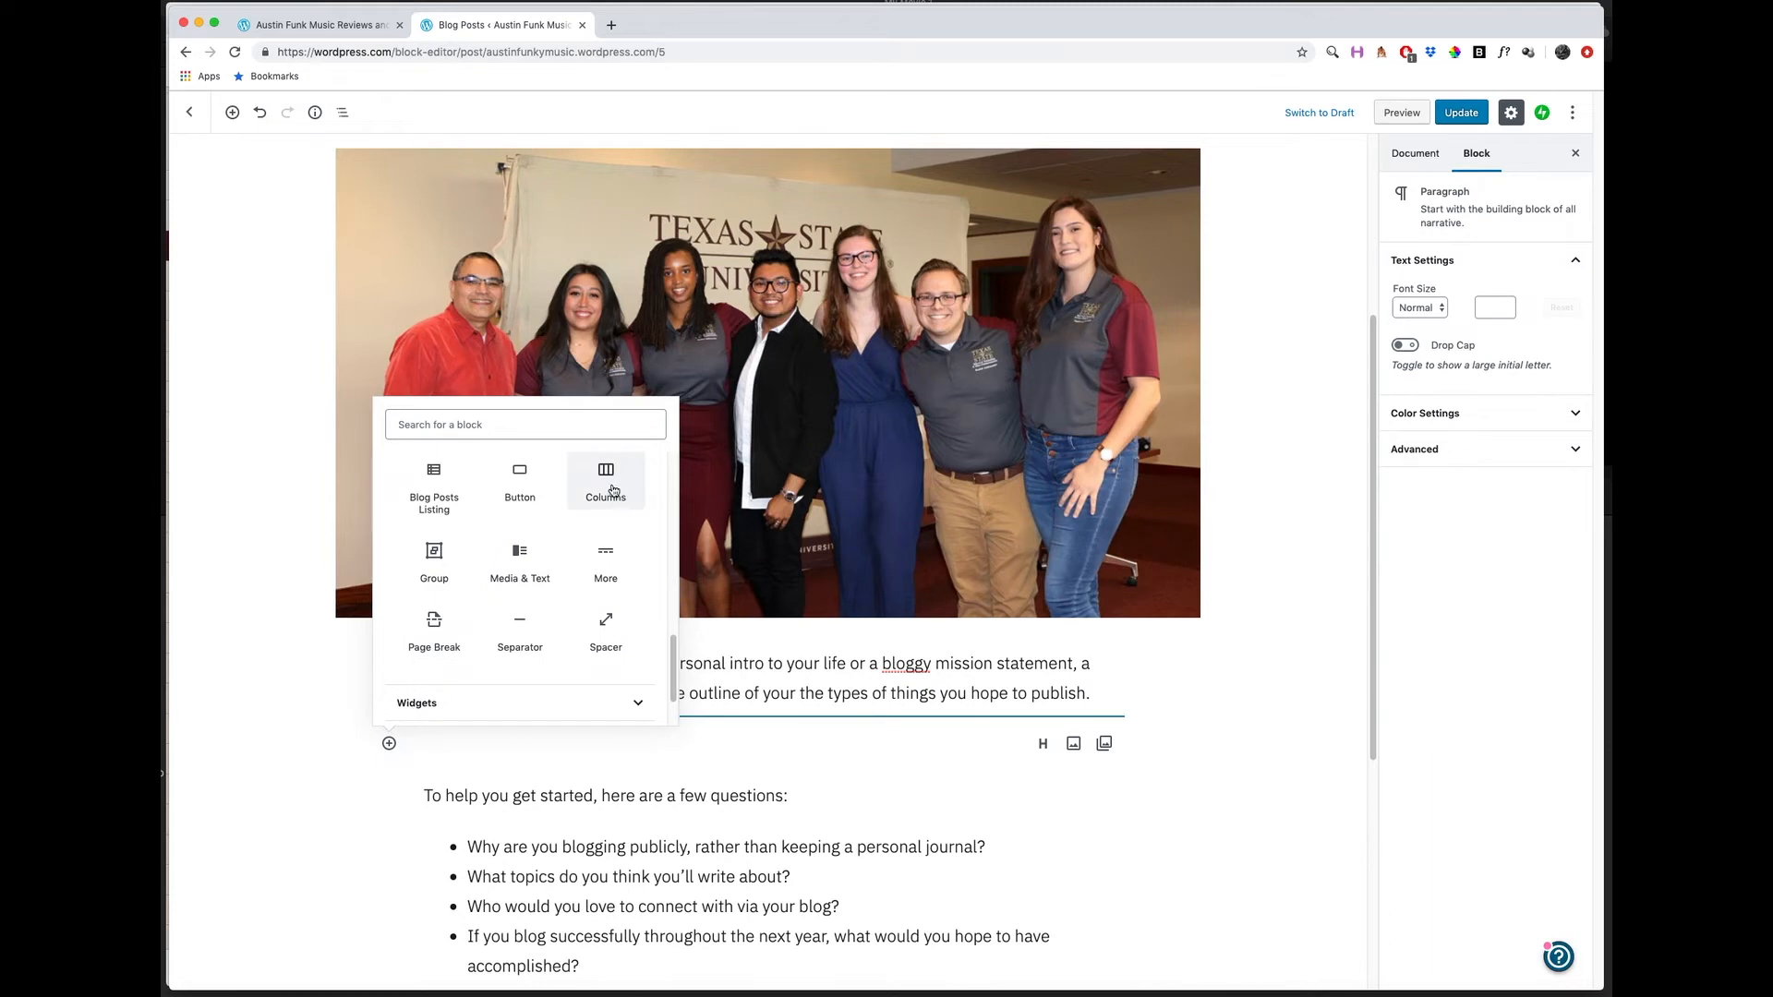
scroll(519, 560, "down", 1)
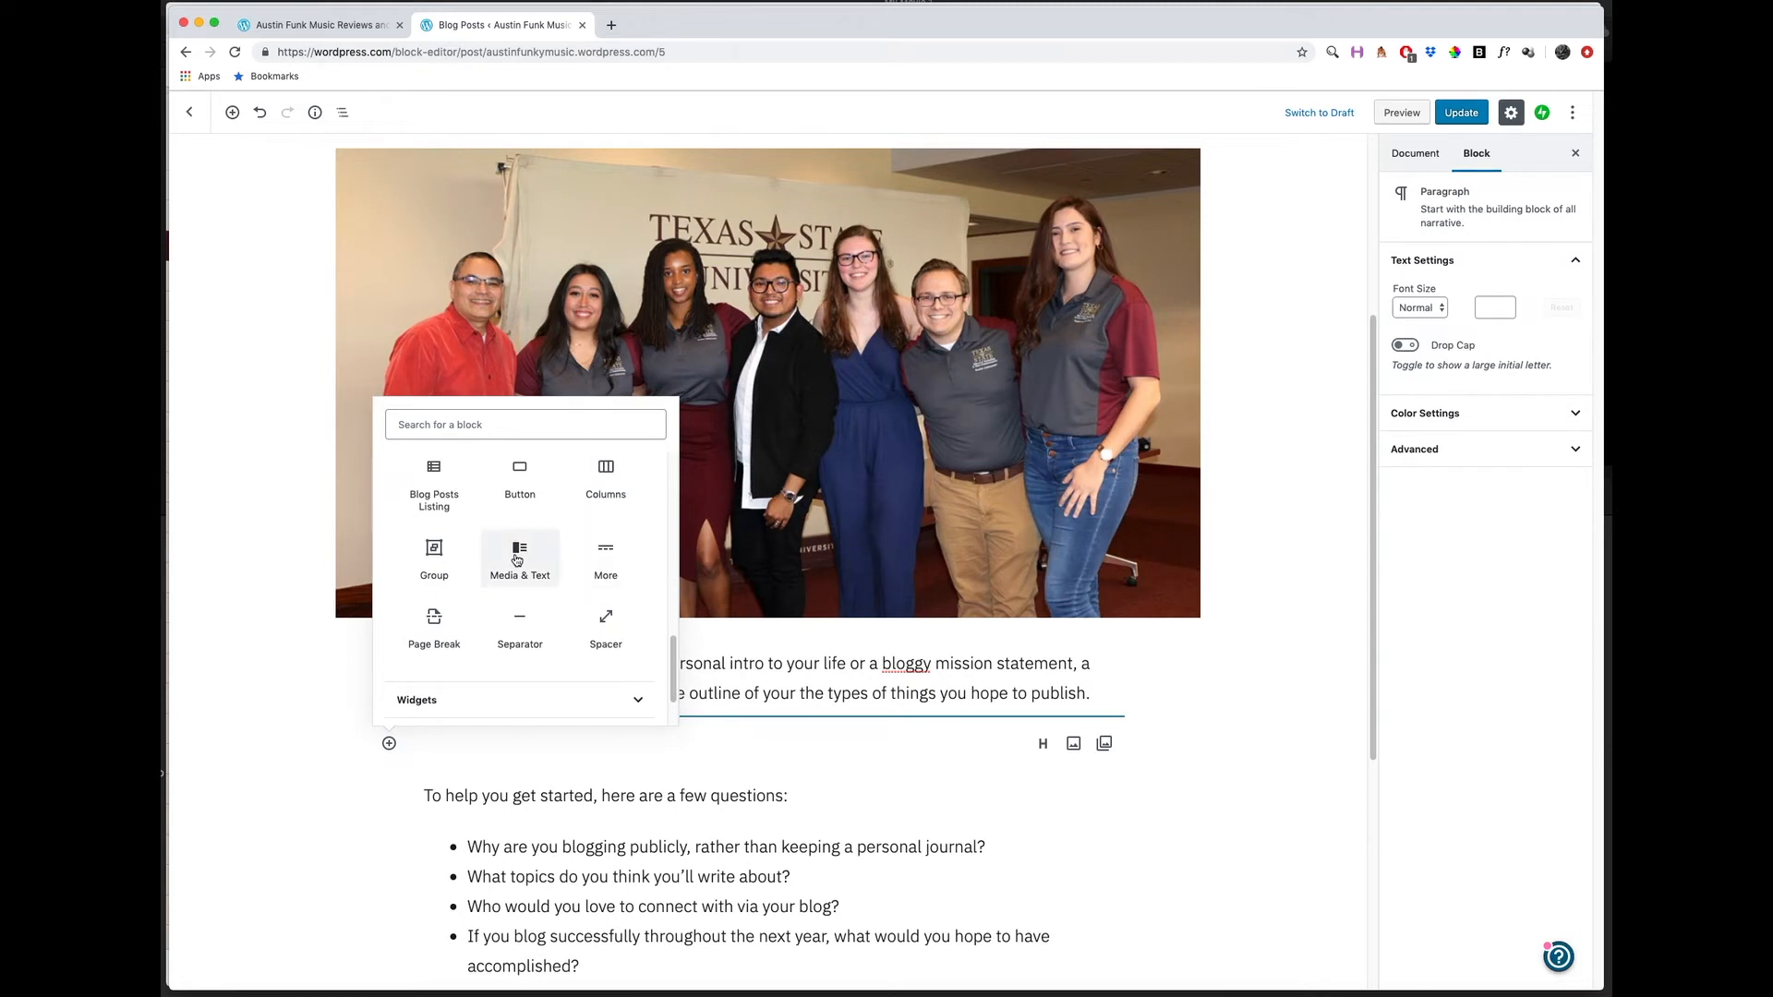
Insert a Media & Text block below the "The post can be short or long" paragraph and upload IMG_9557.jpg from Downloads into its media area.
left_click(522, 559)
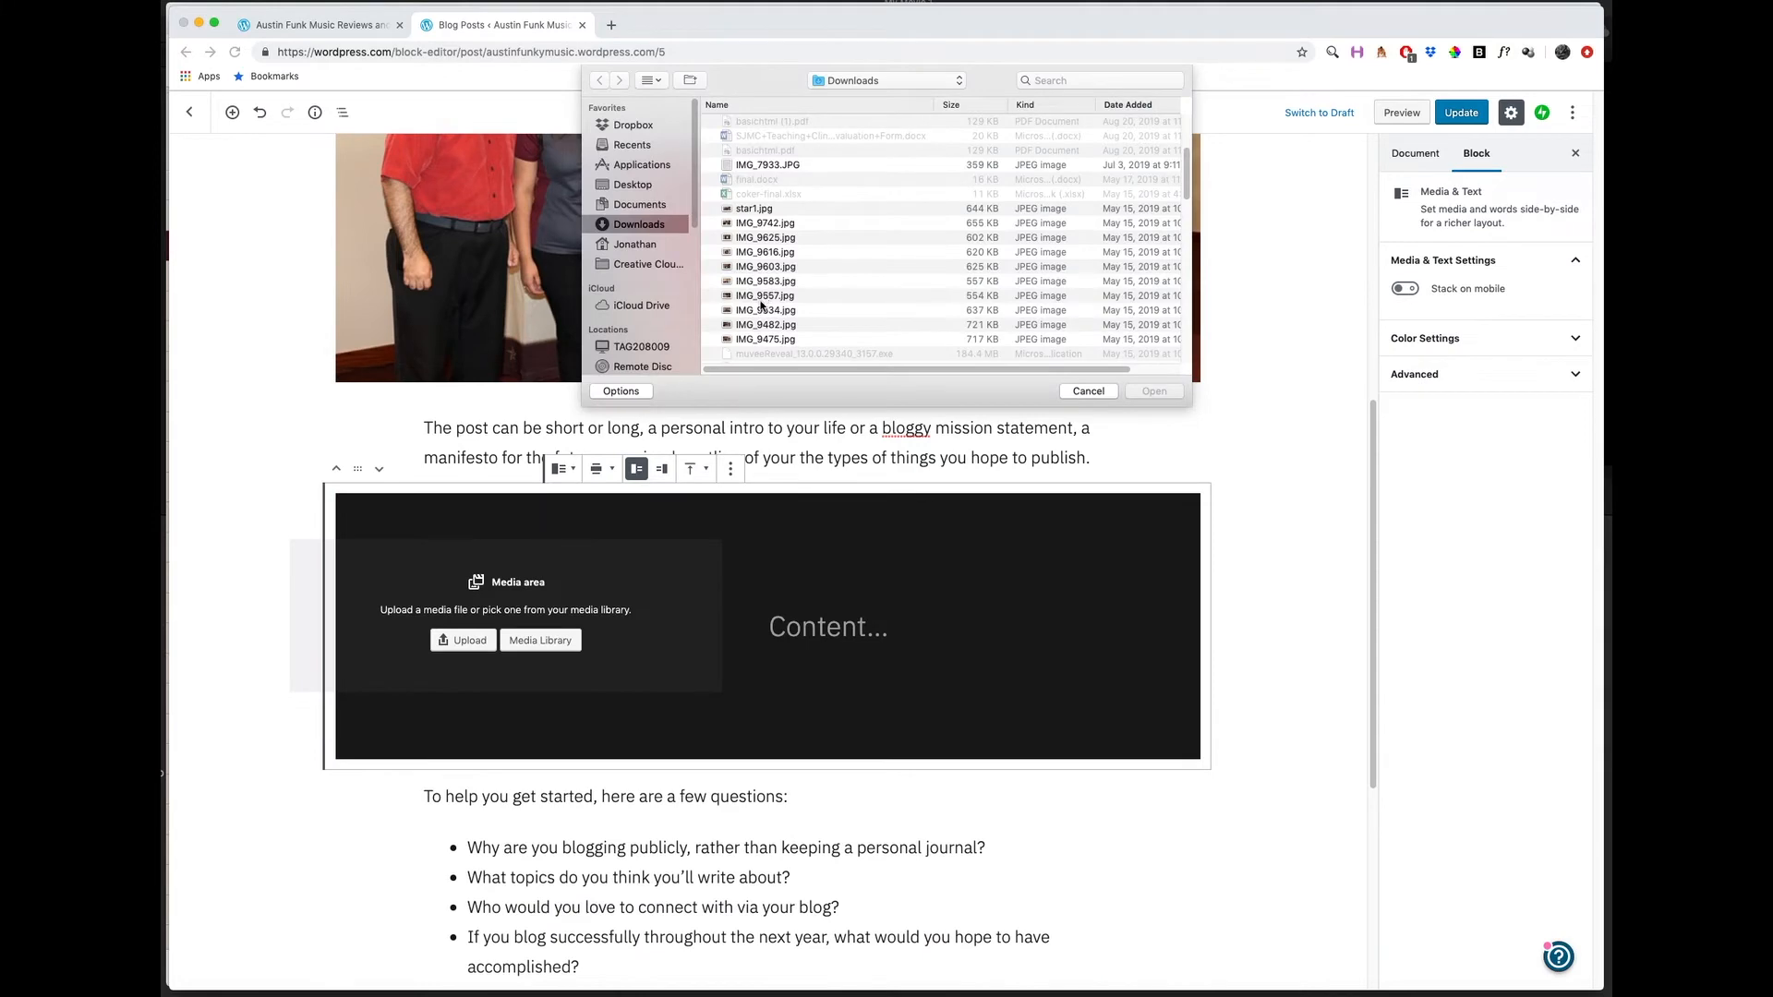
left_click(766, 295)
key("space")
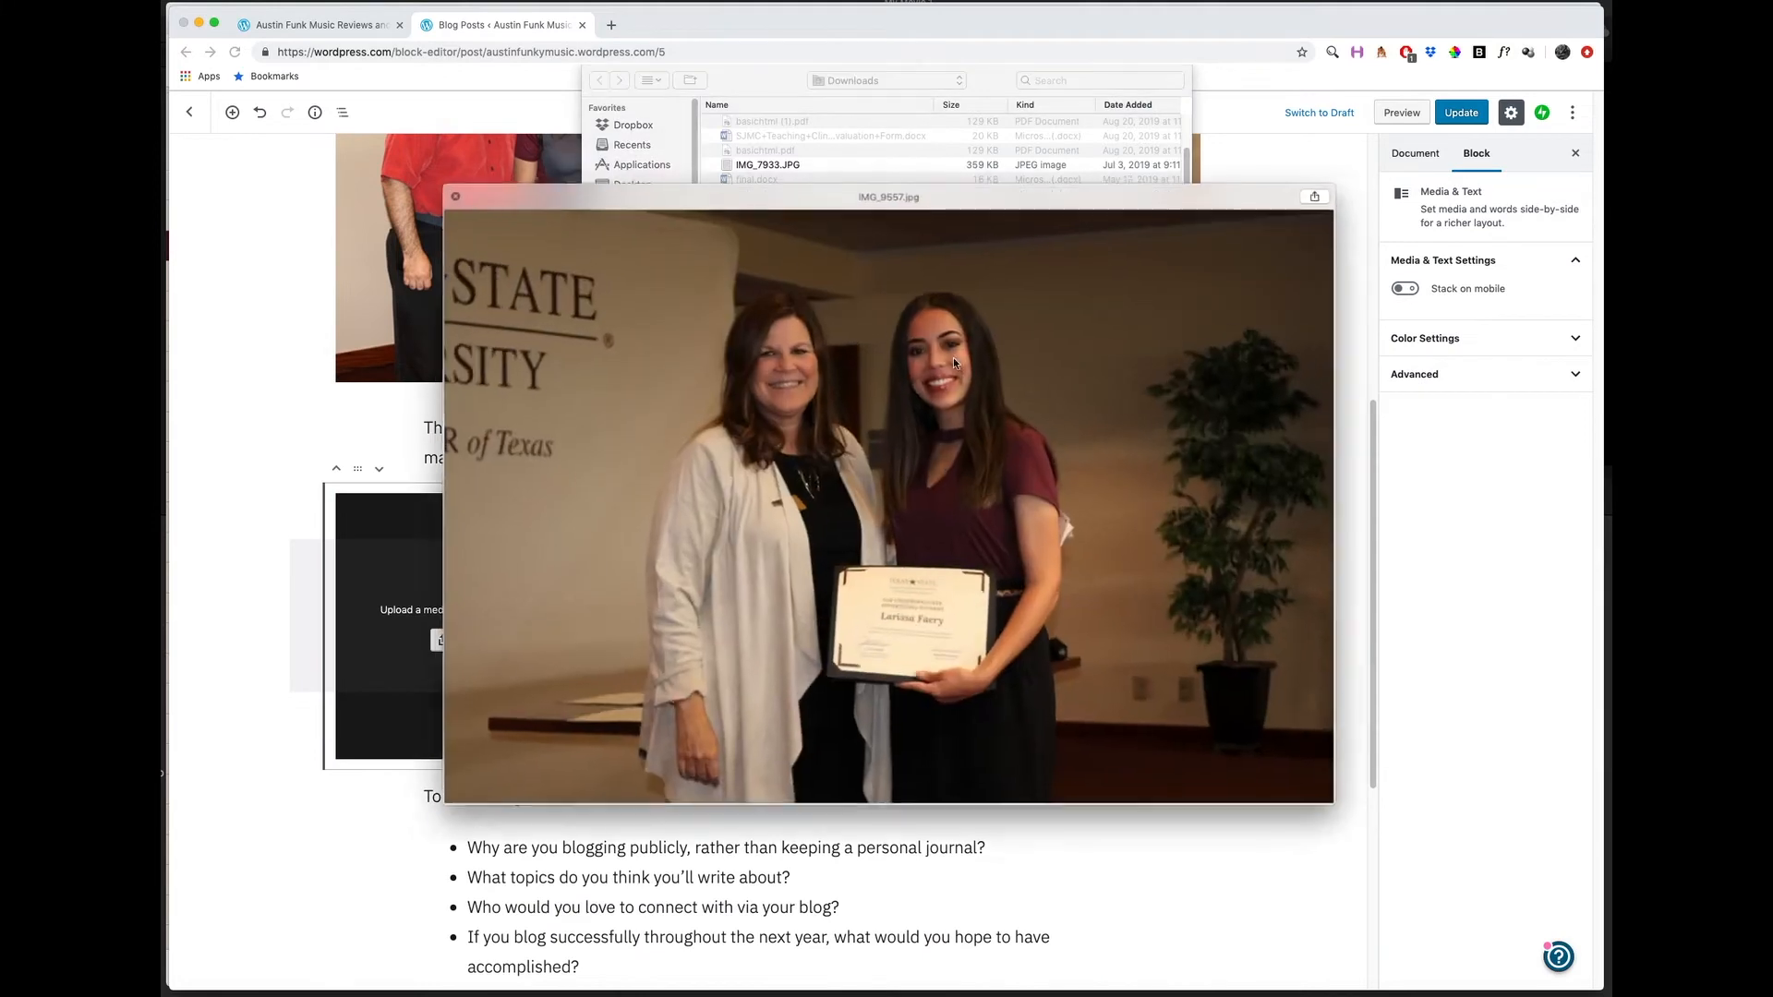
key("space")
left_click(1098, 393)
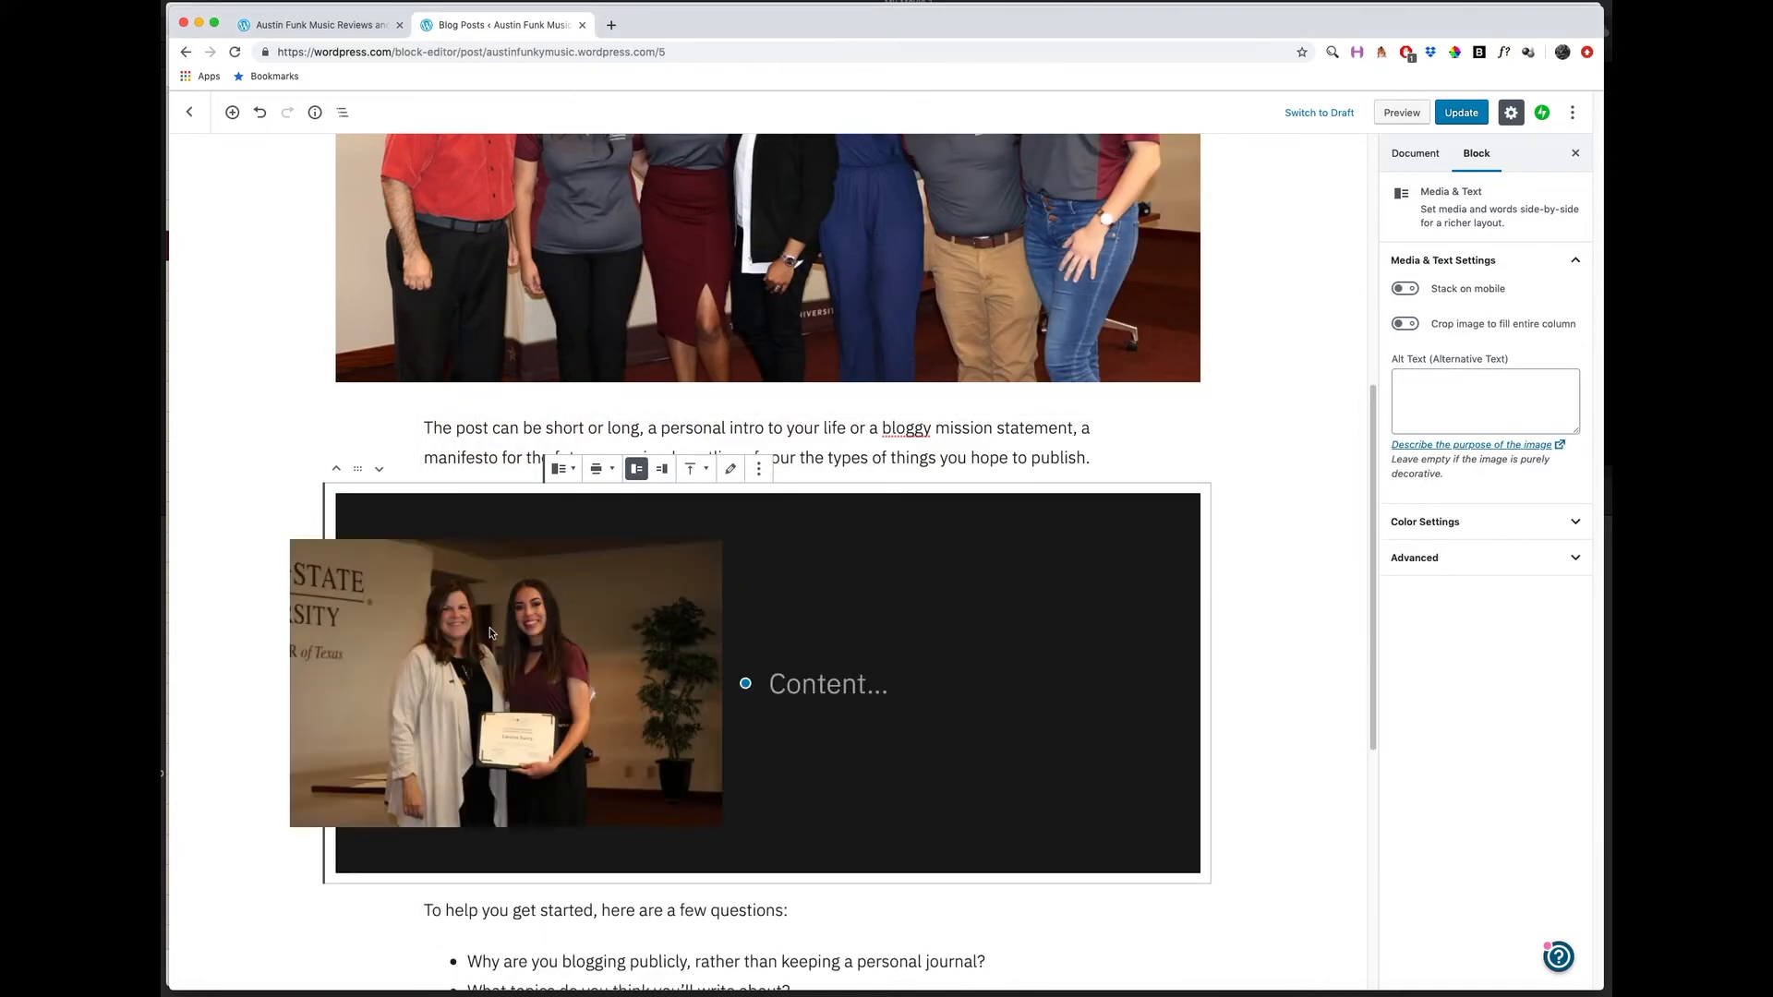
Enter "Advertising" as the content text beside the image in the Media & Text block, and look over the post layout.
left_click(788, 685)
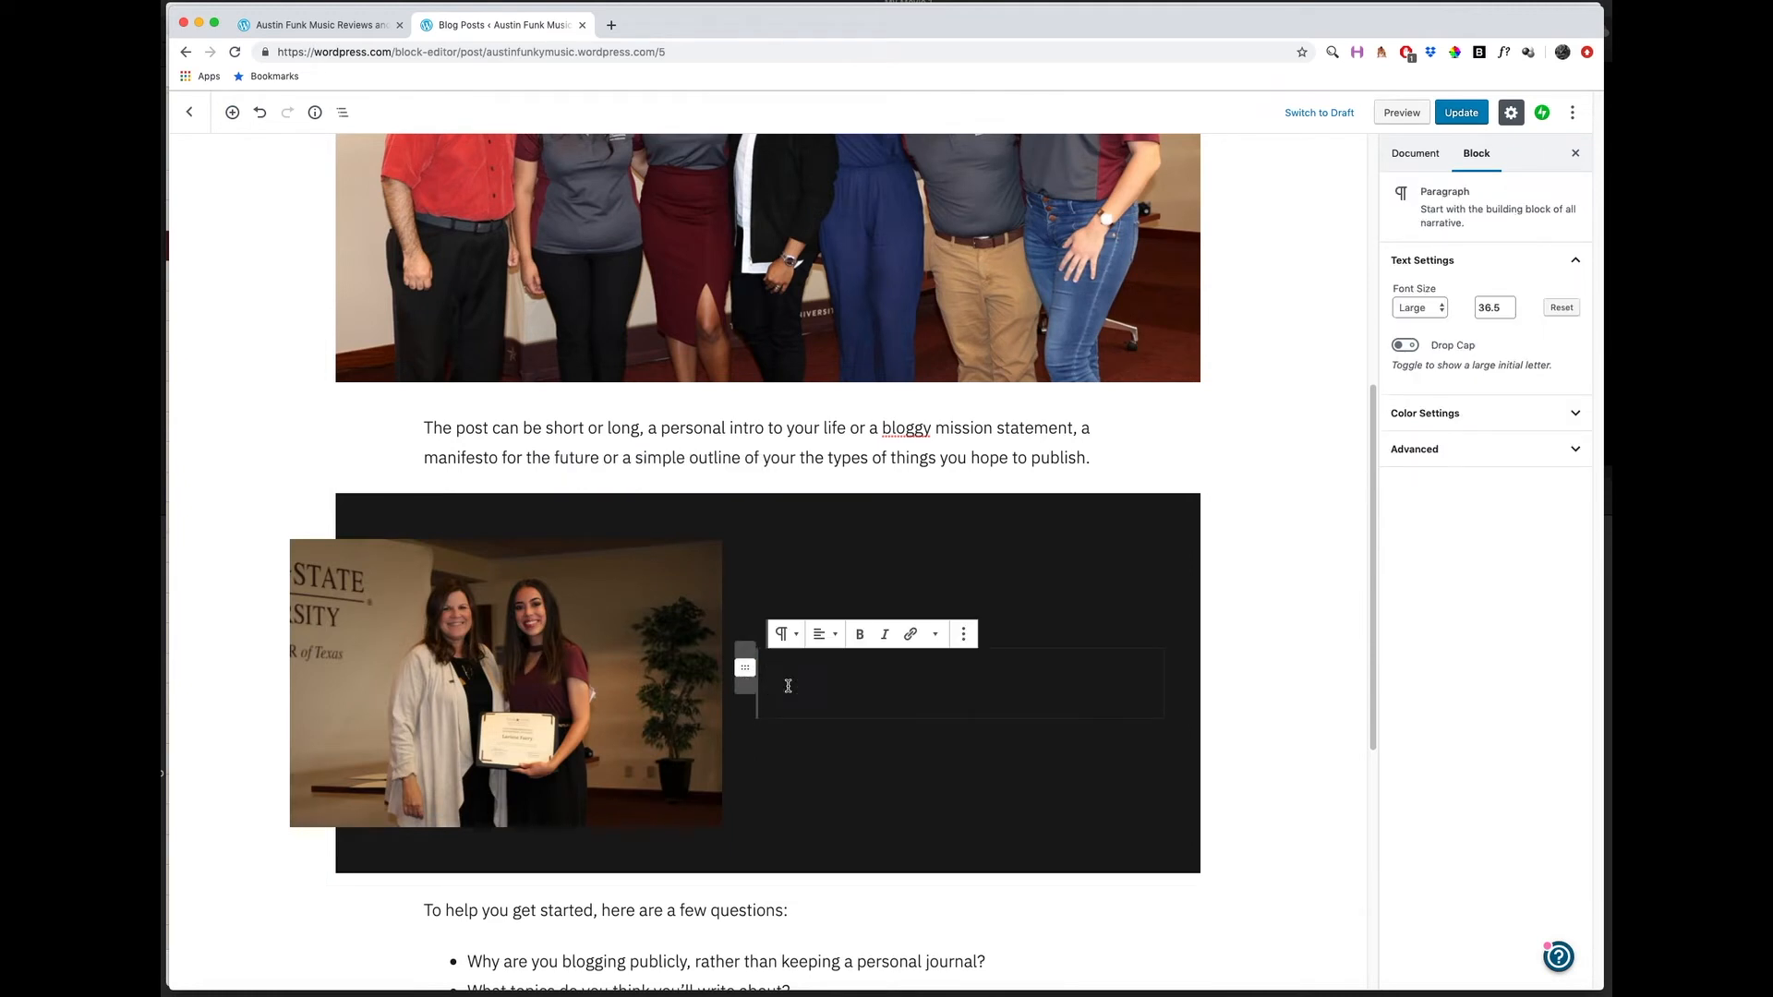
type("Ad")
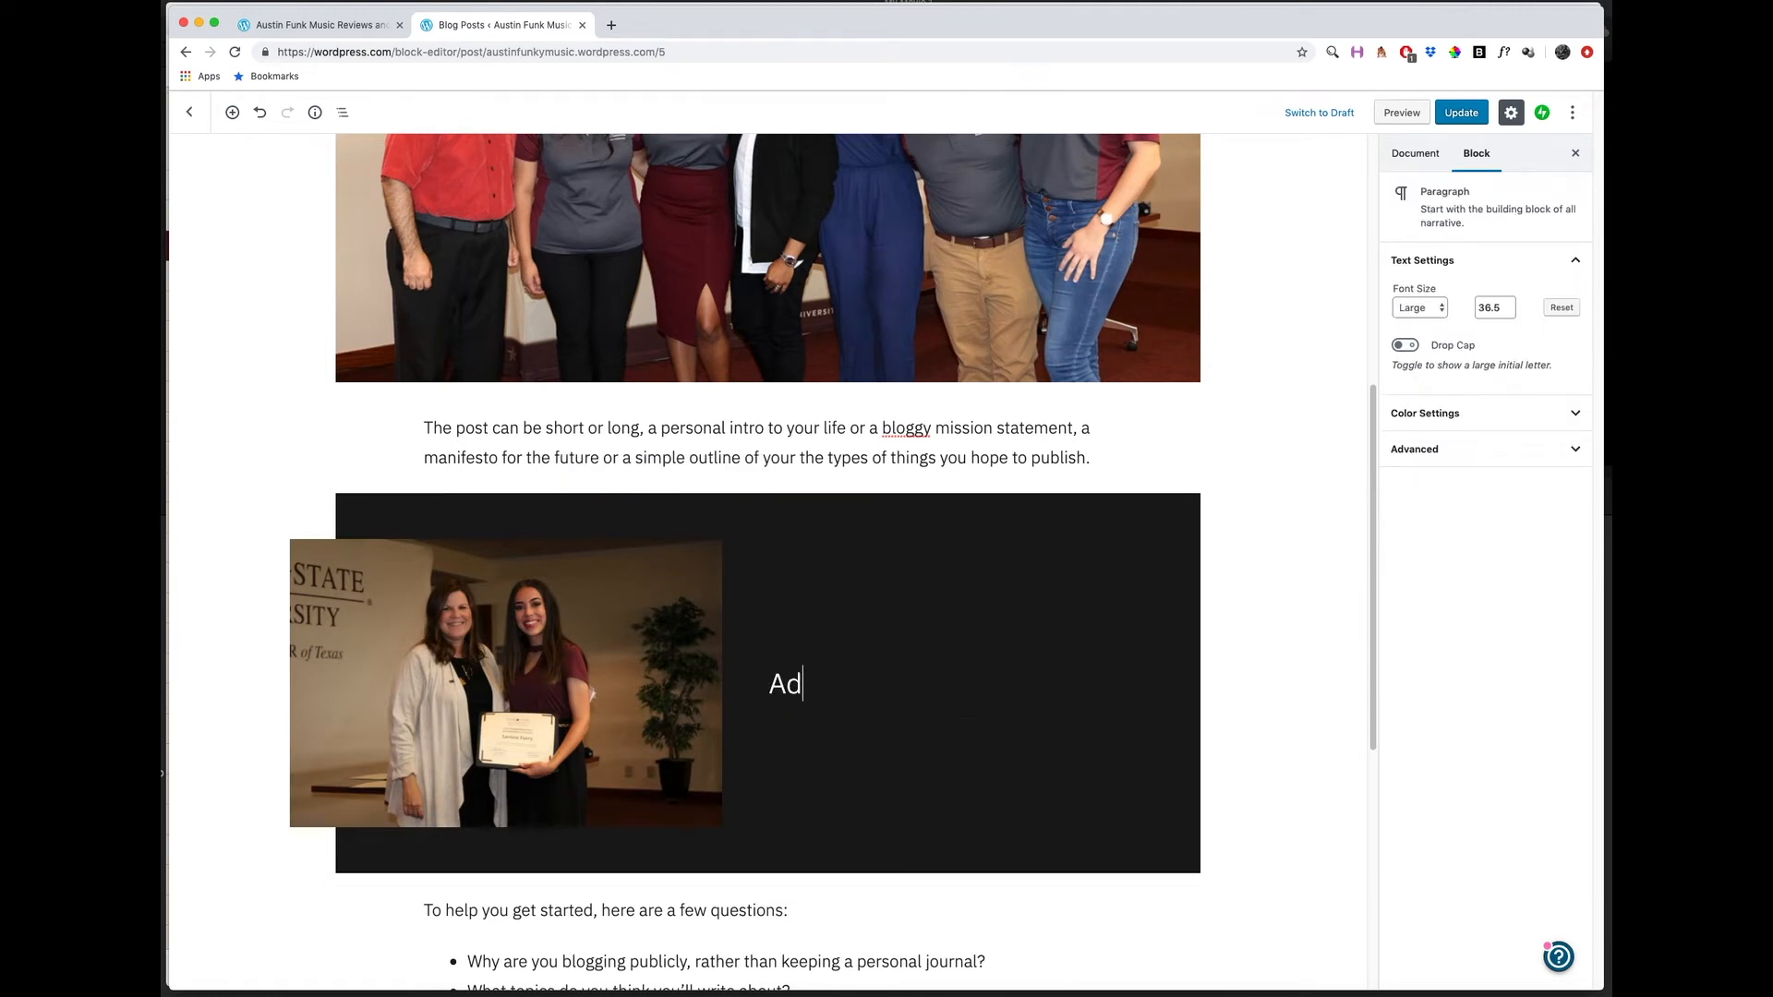
type("vertising")
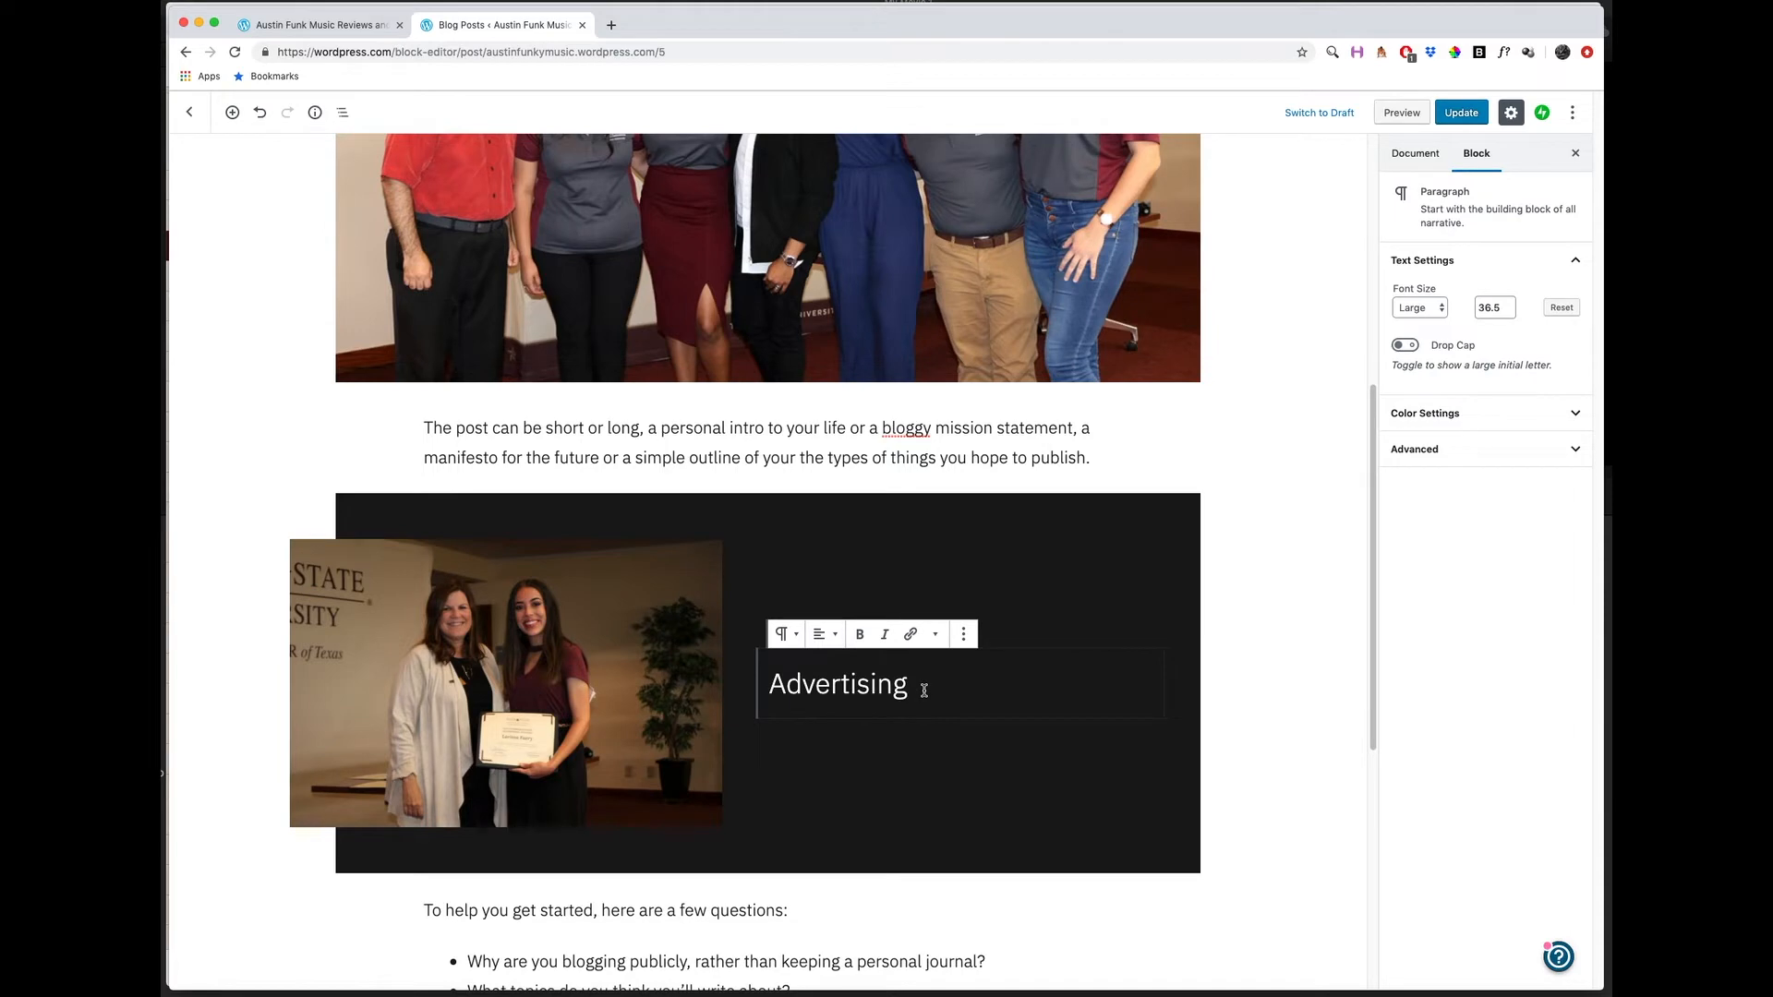
left_click(903, 732)
scroll(831, 739, "down", 5)
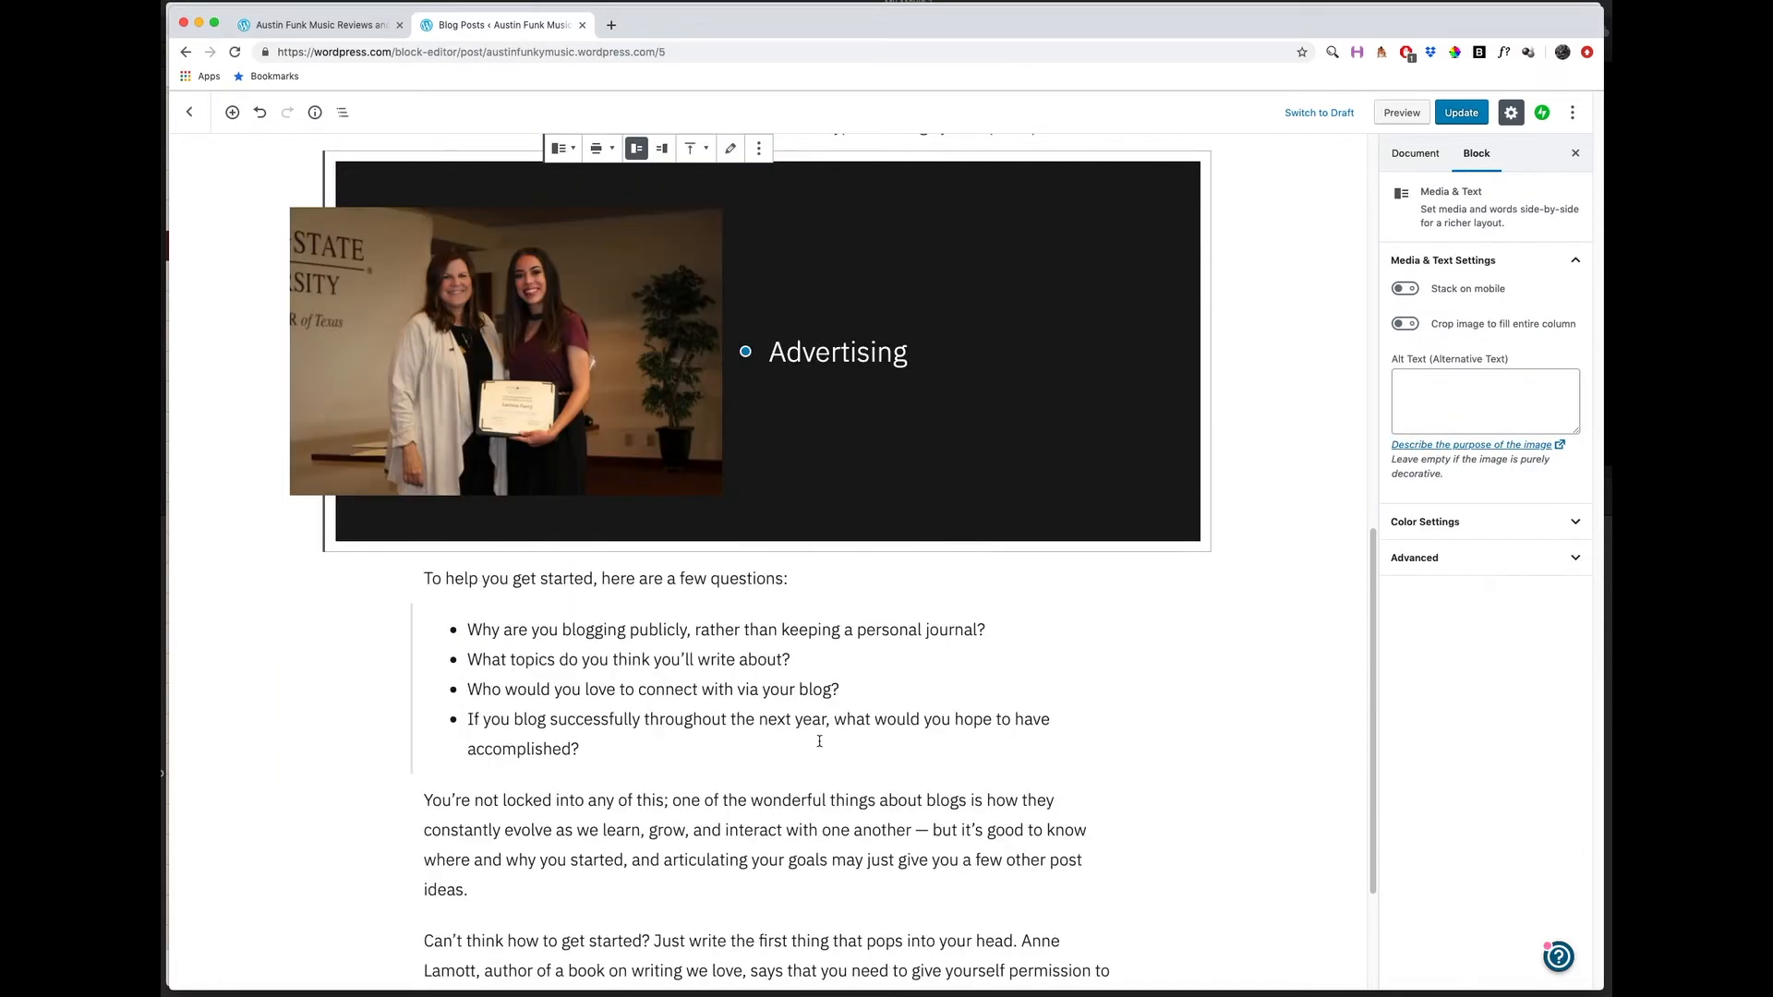
scroll(782, 725, "up", 4)
scroll(813, 554, "down", 7)
left_click(837, 431)
scroll(831, 429, "up", 15)
left_click(768, 334)
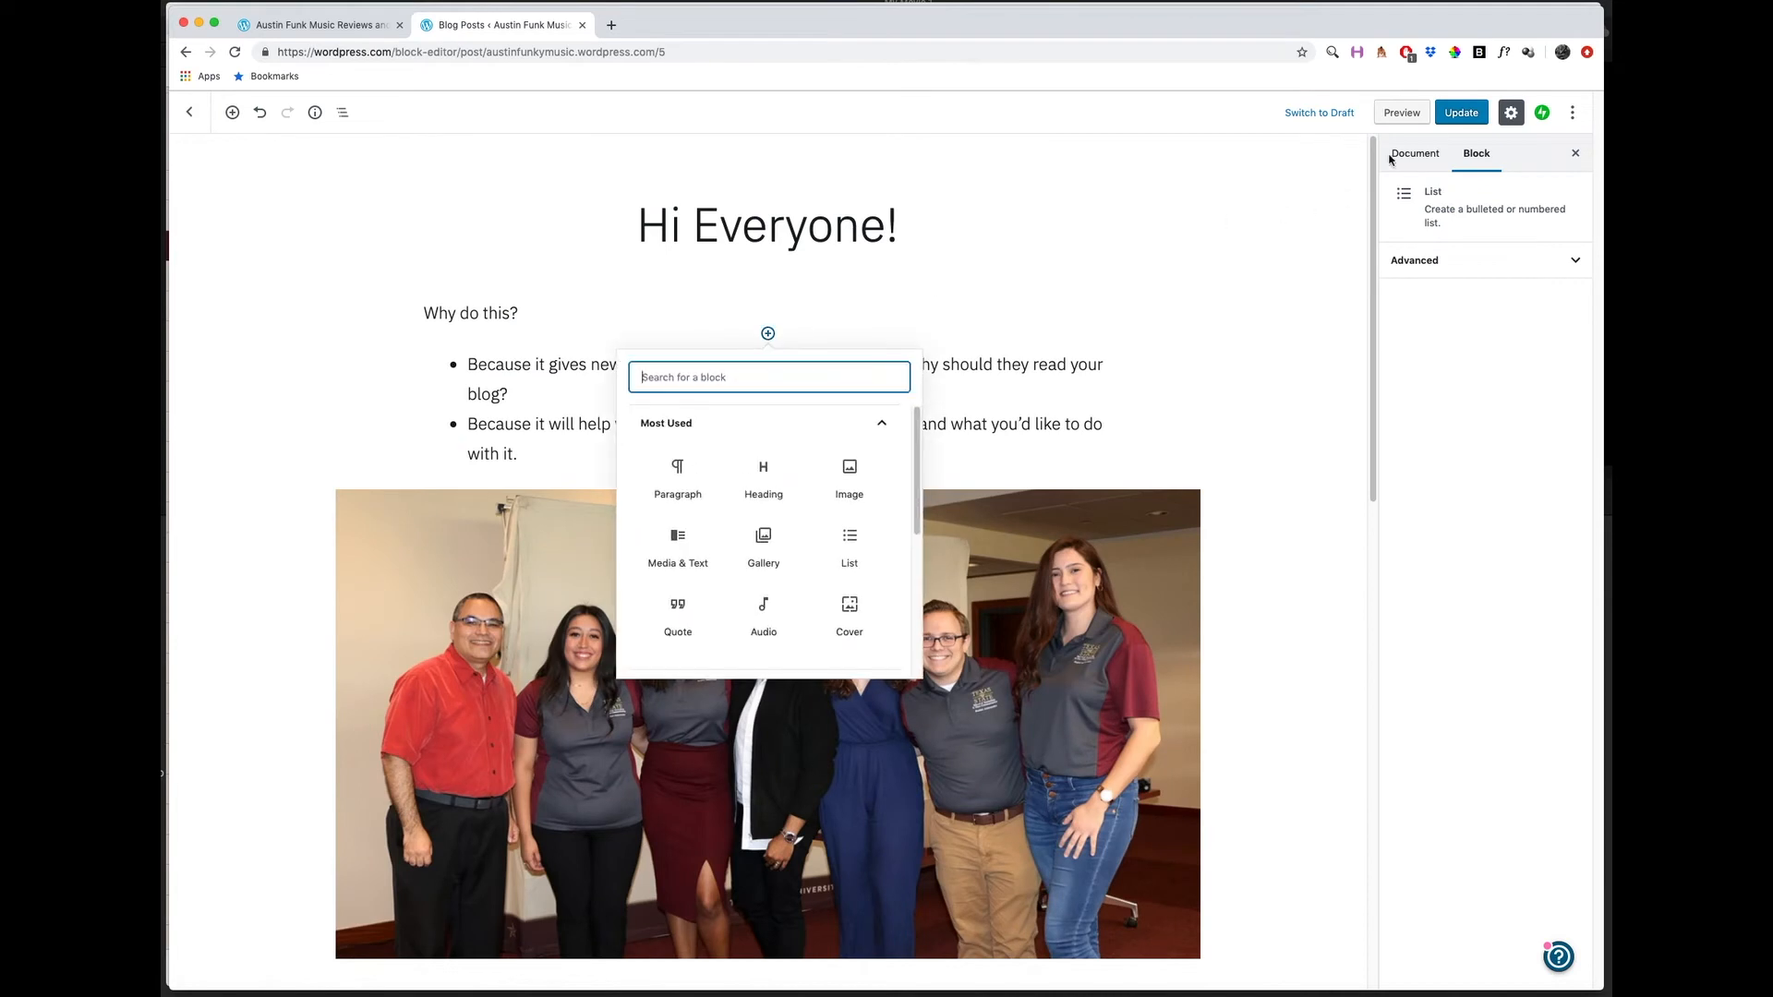
Examine the post's document settings for permalink, categories, tags and featured image.
left_click(1418, 159)
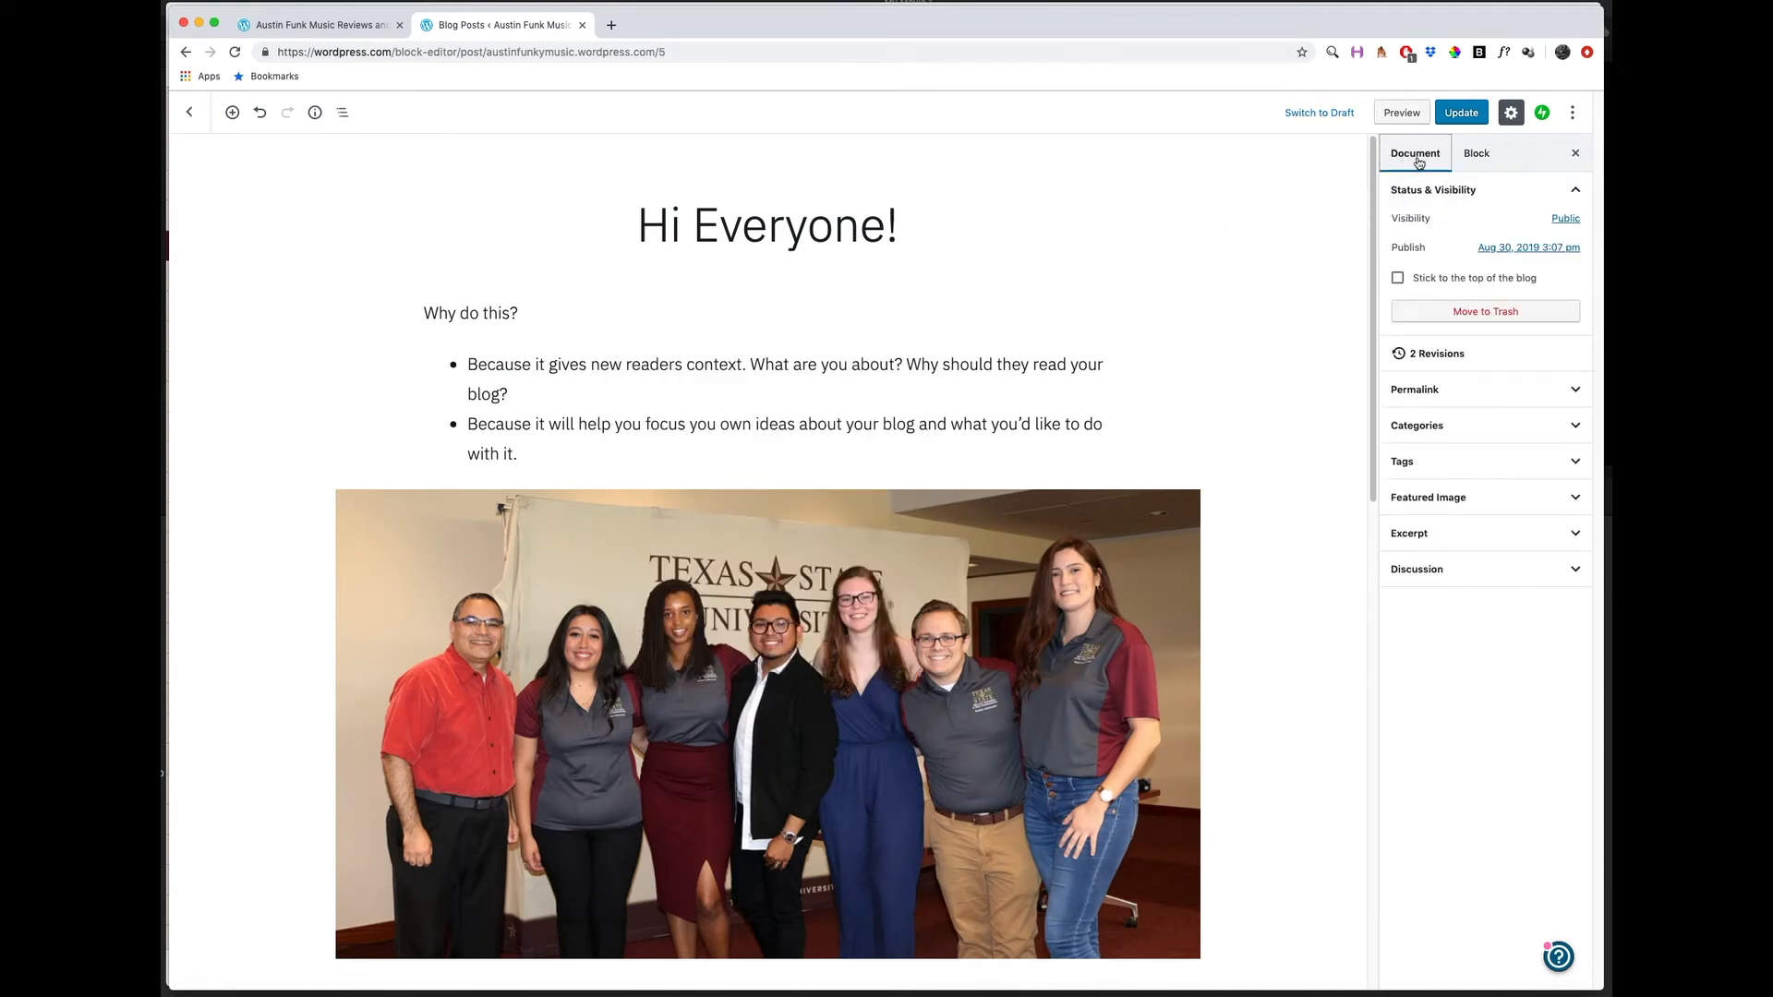
left_click(1443, 389)
left_click(1478, 572)
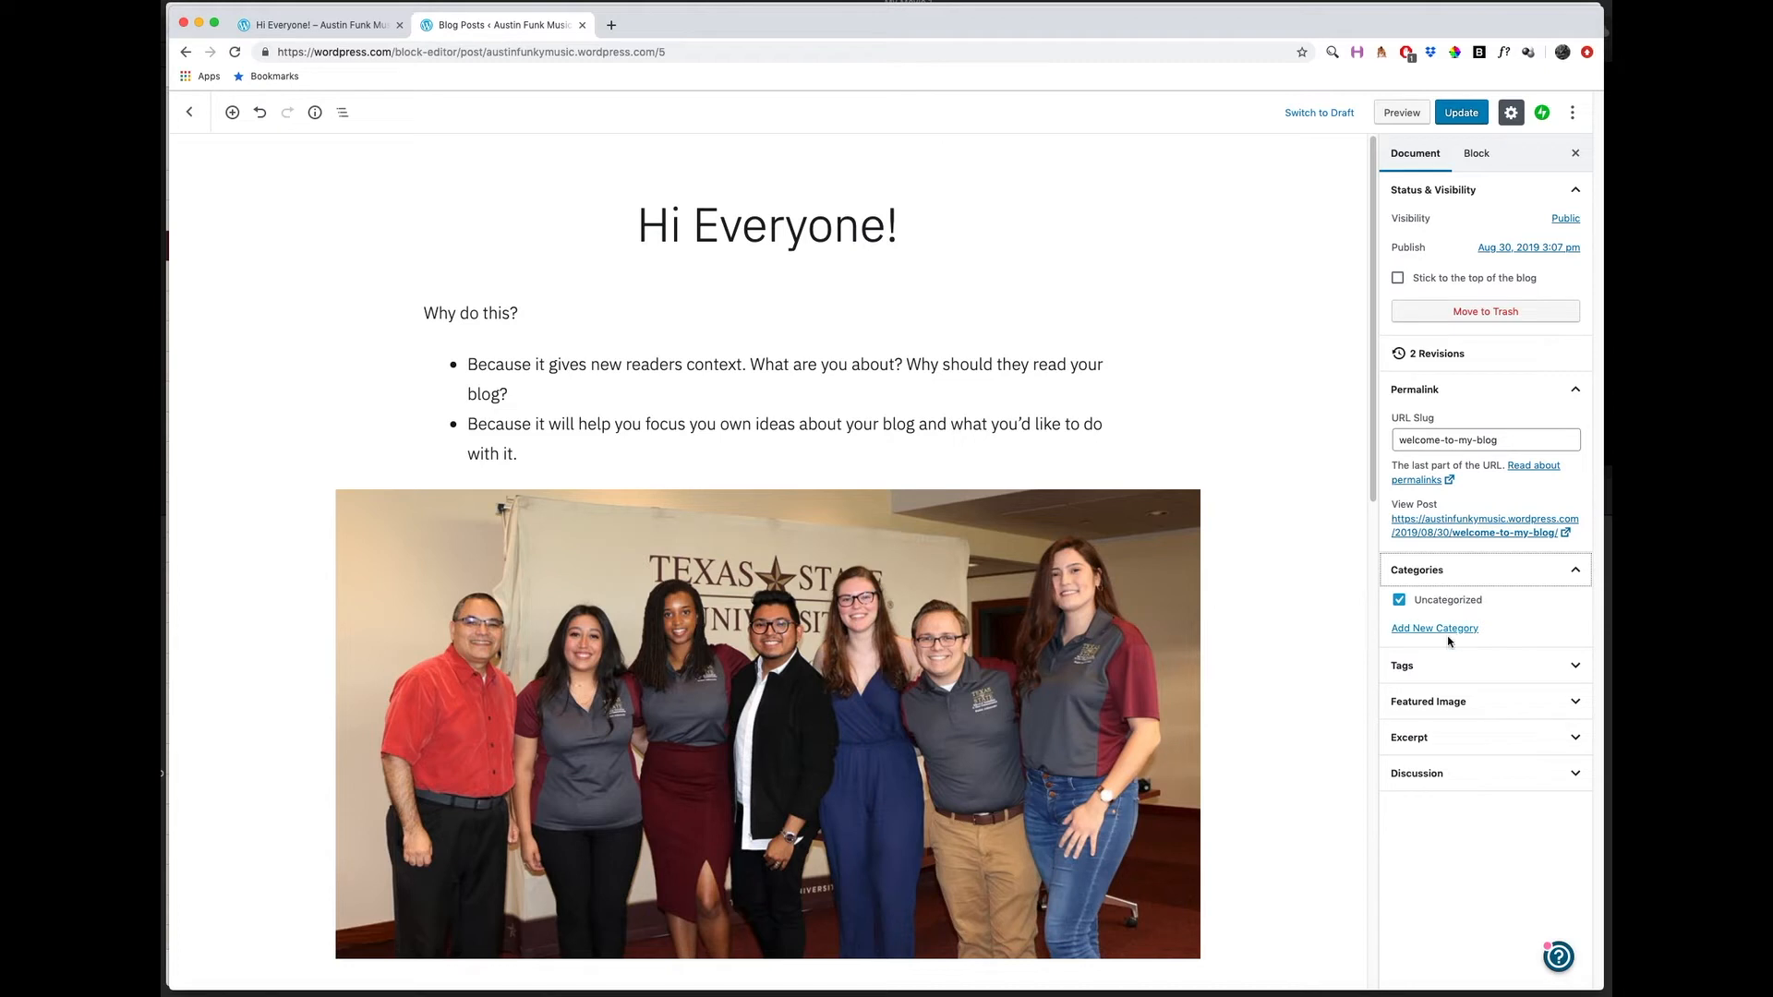
left_click(1457, 669)
left_click(1447, 720)
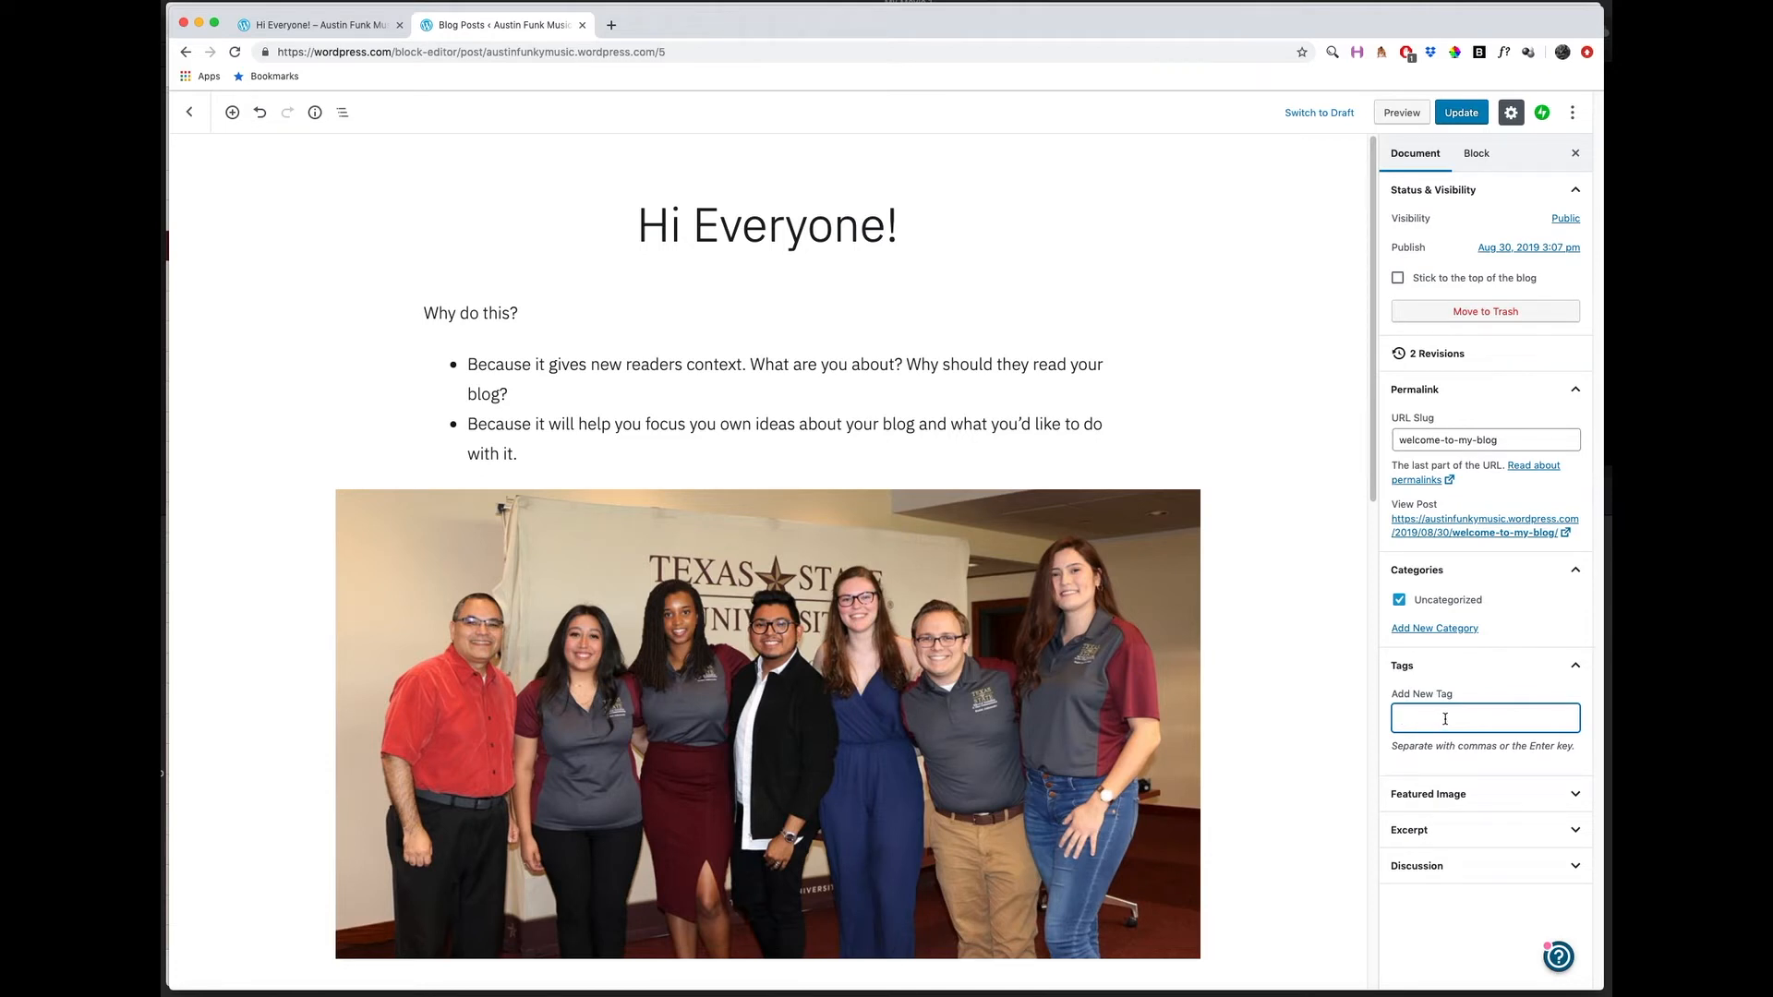
left_click(1451, 800)
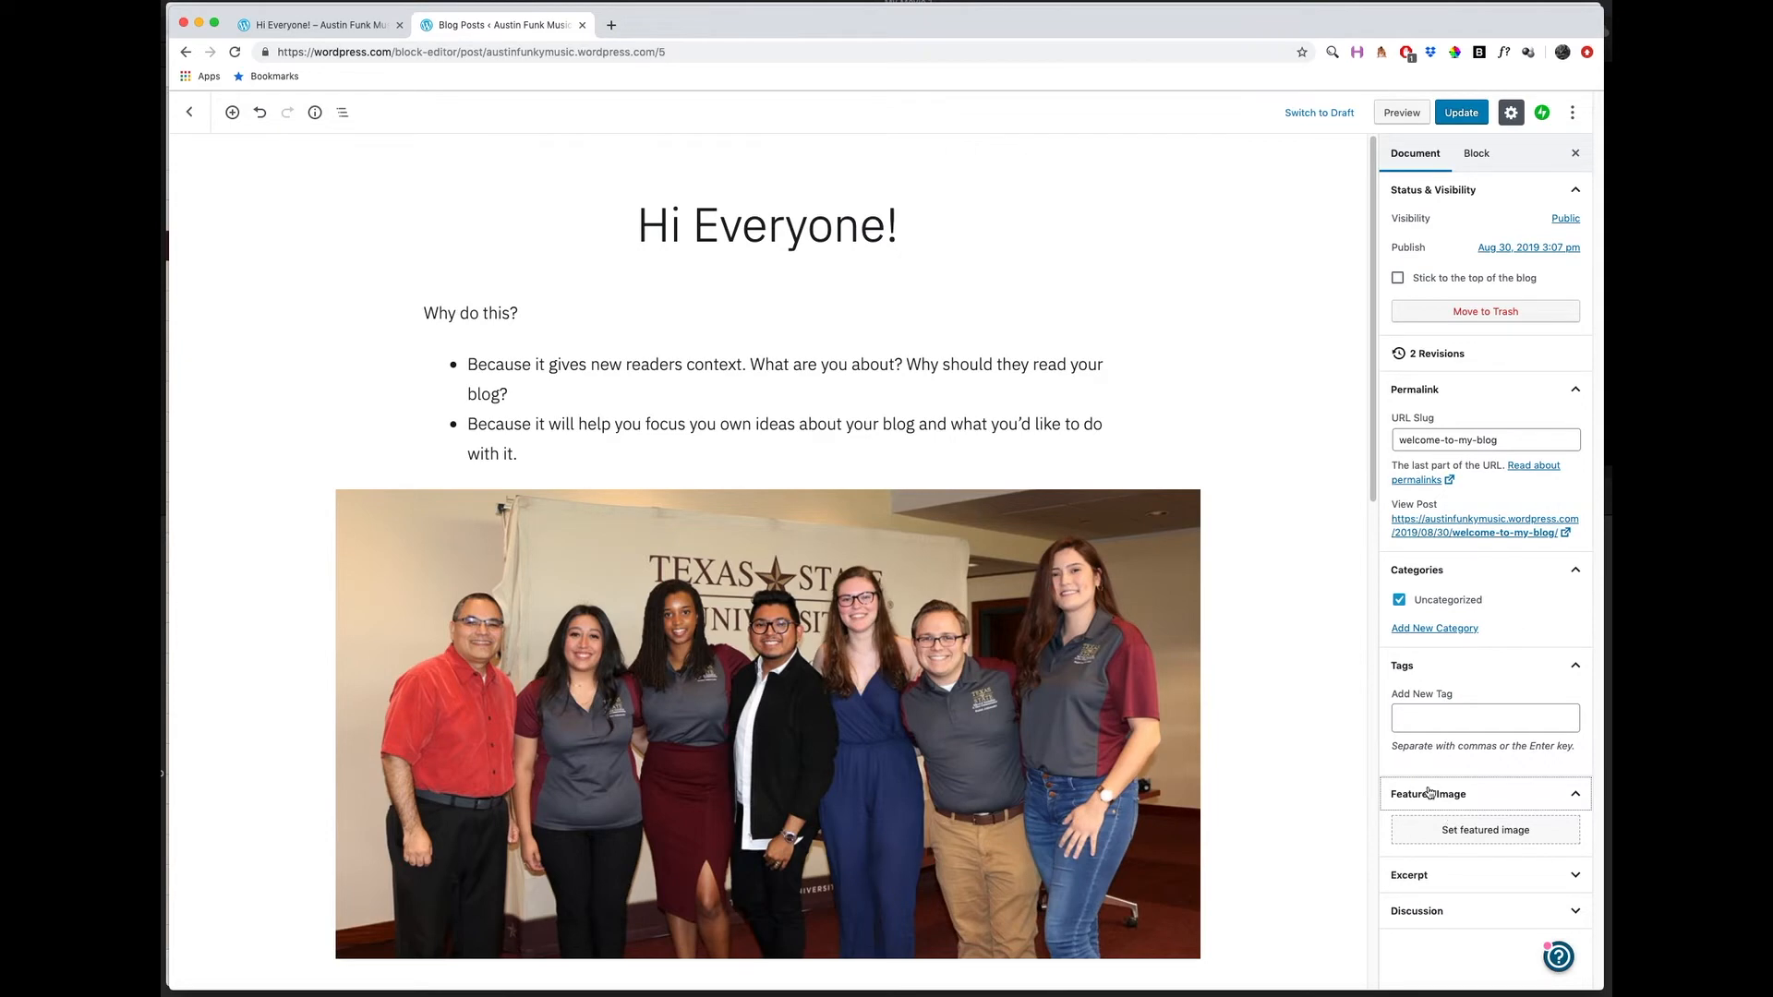
Check how the Hi Everyone! post is listed on the live site's home page, and return to the editor.
left_click(343, 28)
left_click(185, 51)
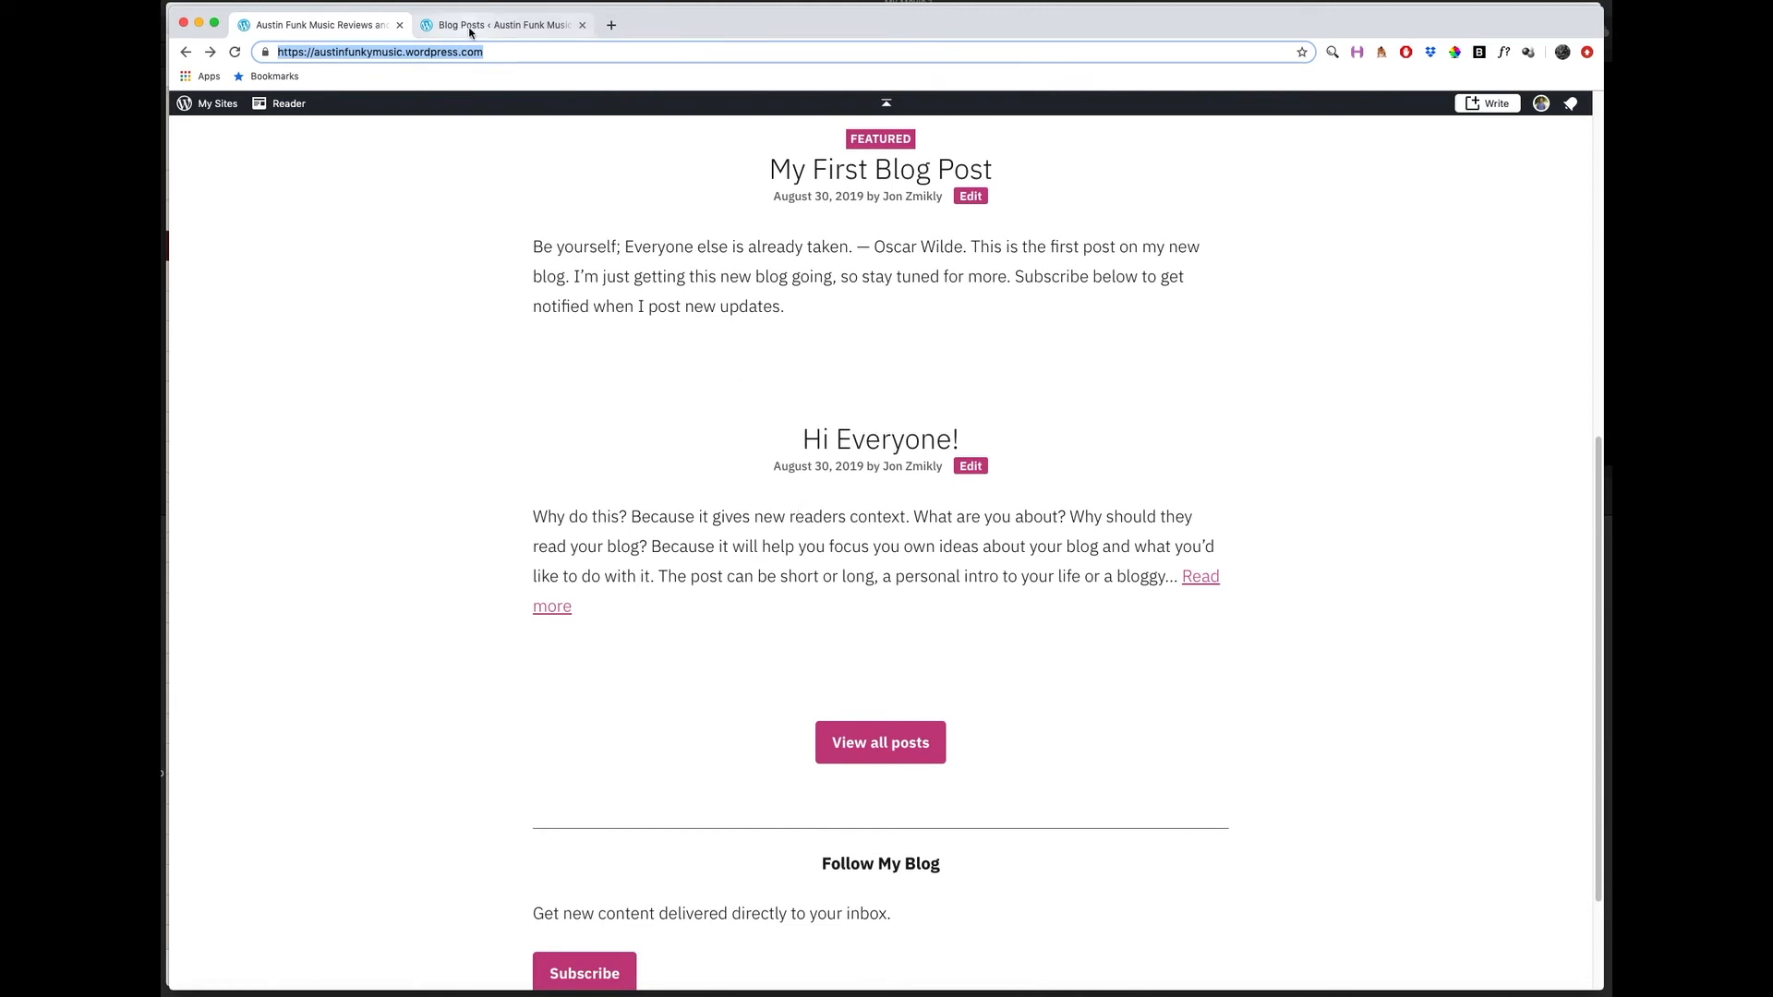
left_click(504, 26)
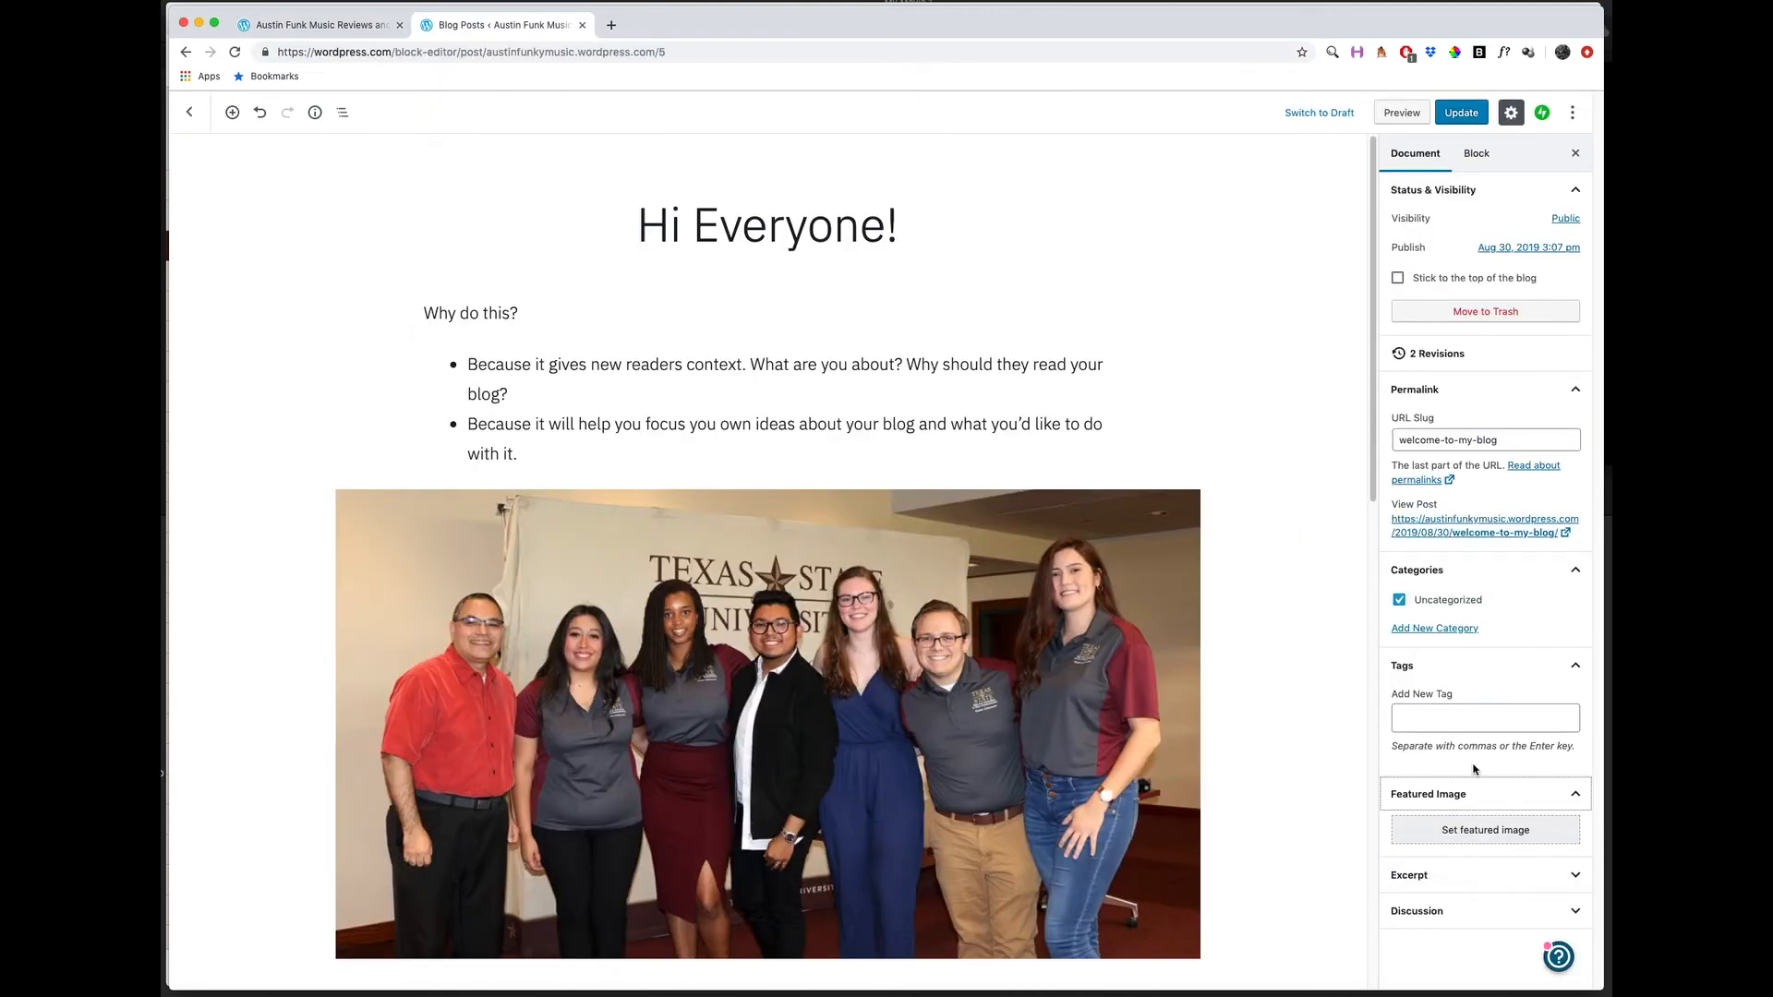
Examine the block settings of the first bulleted list, including its Advanced options.
left_click(1472, 160)
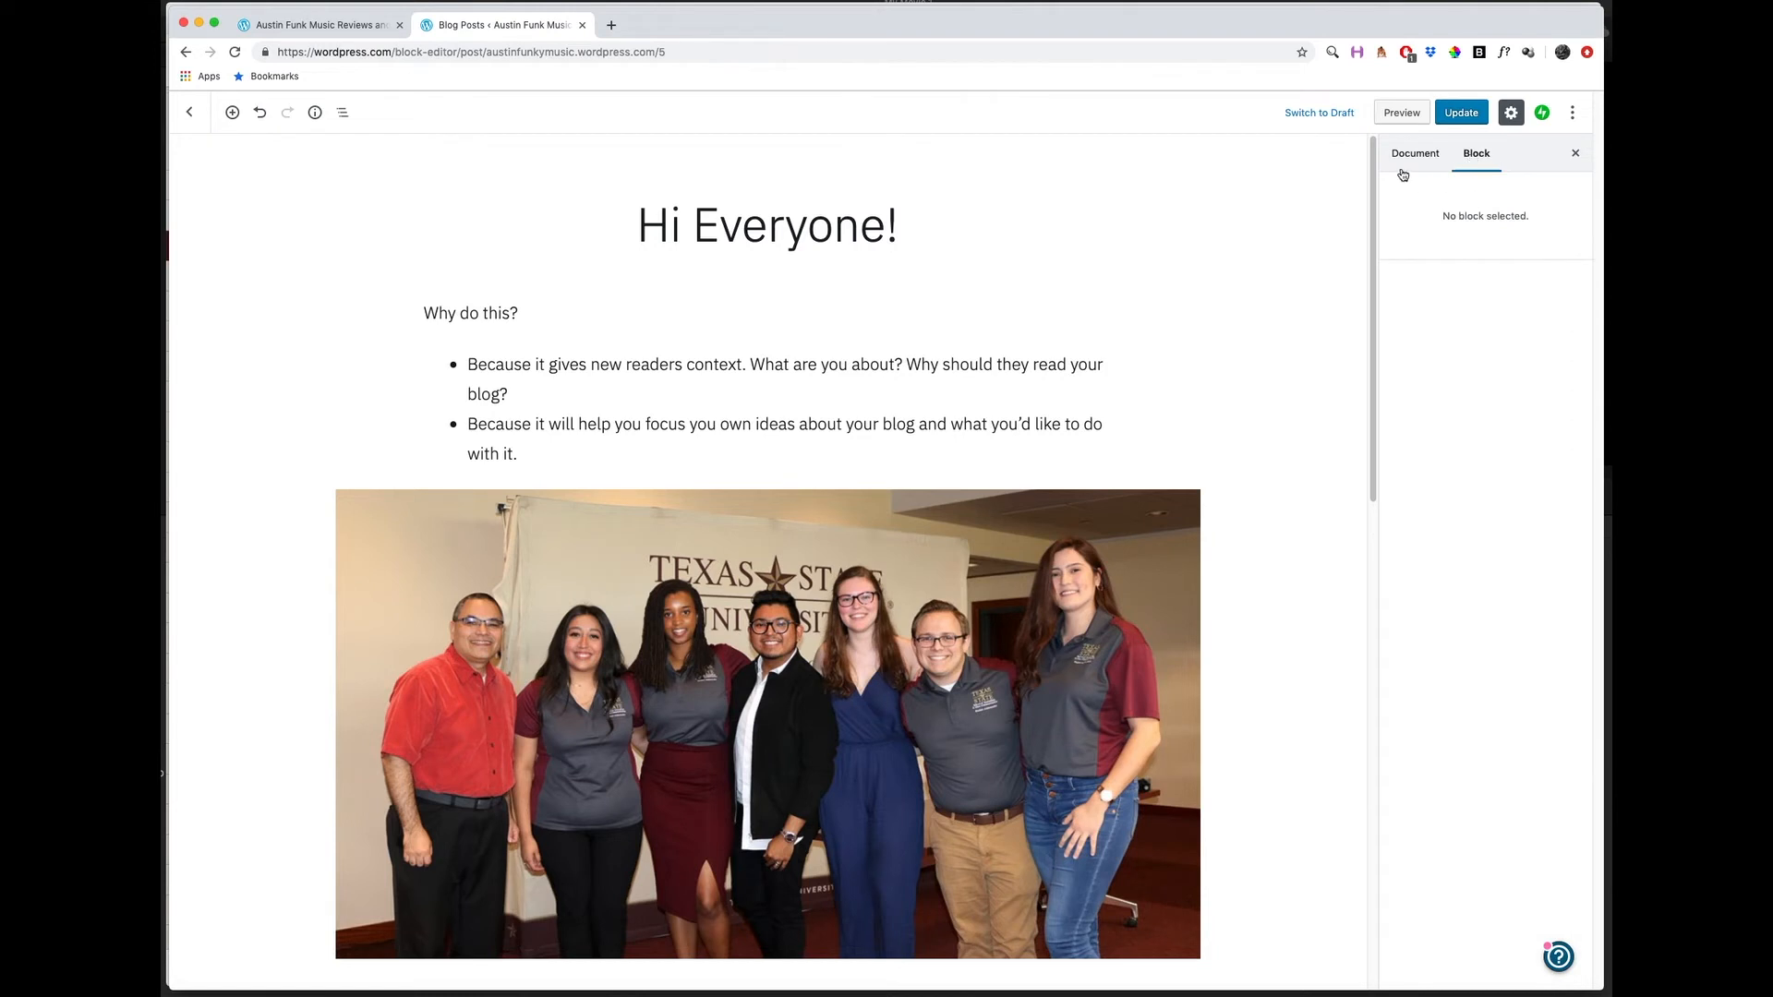
left_click(963, 366)
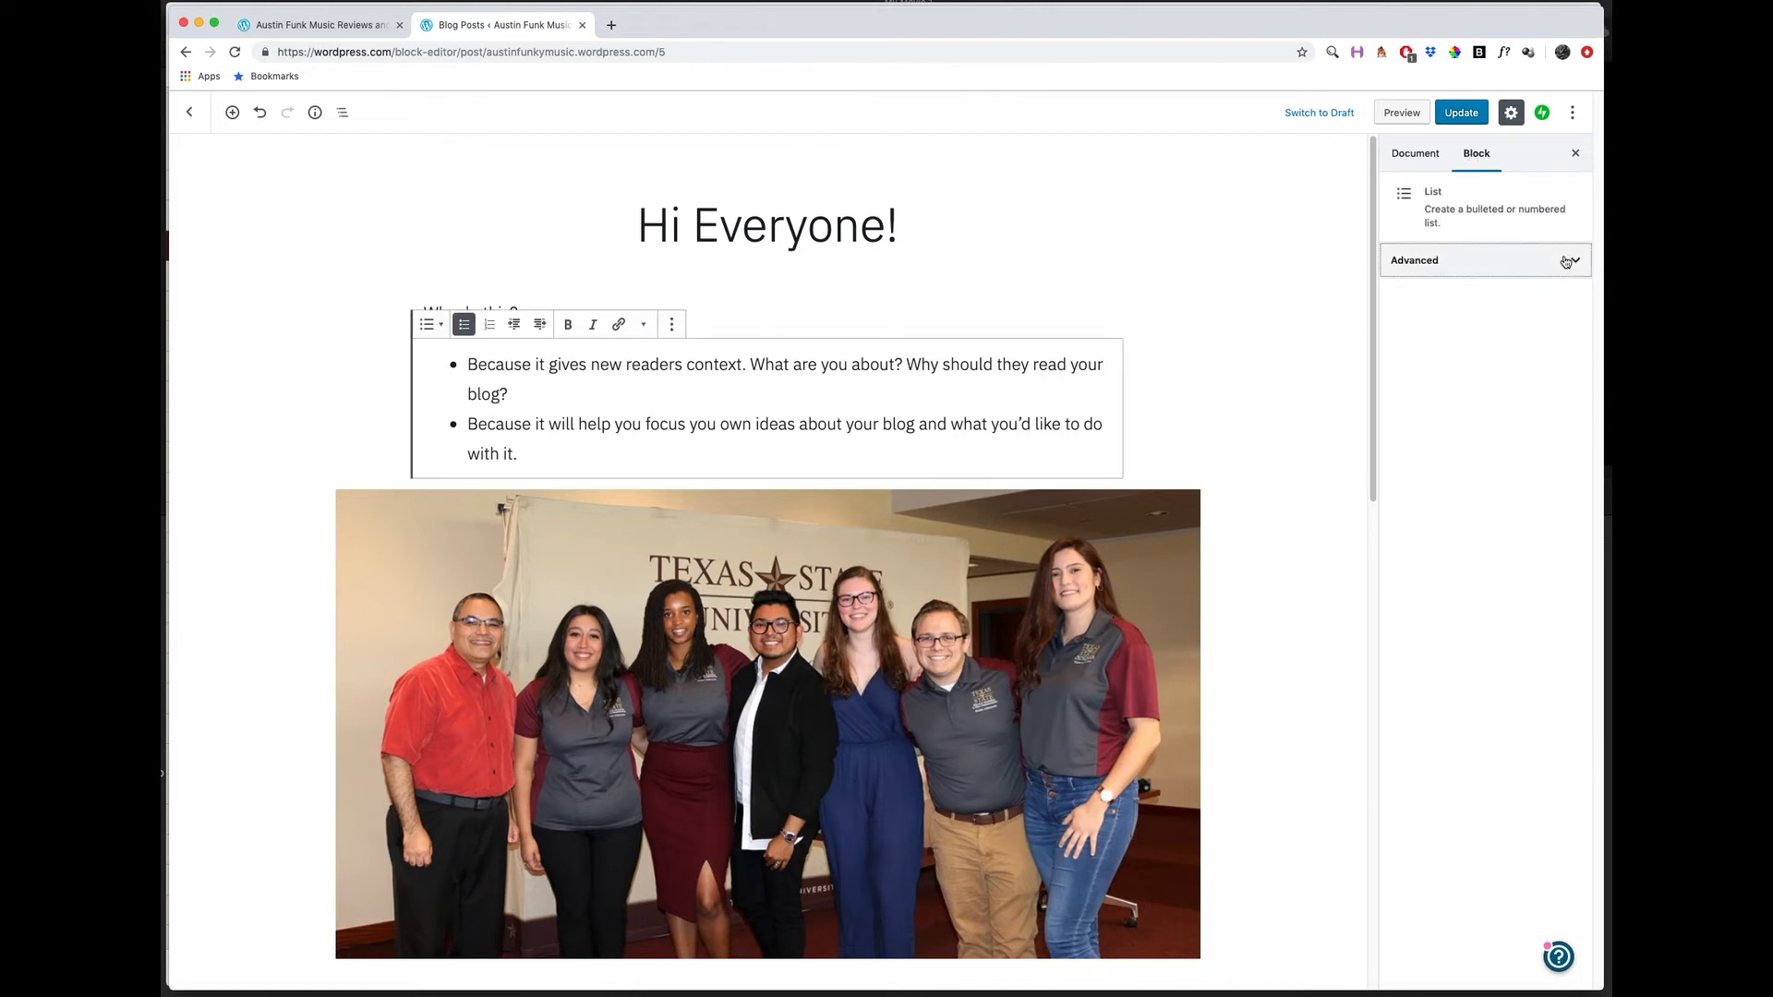
left_click(1493, 257)
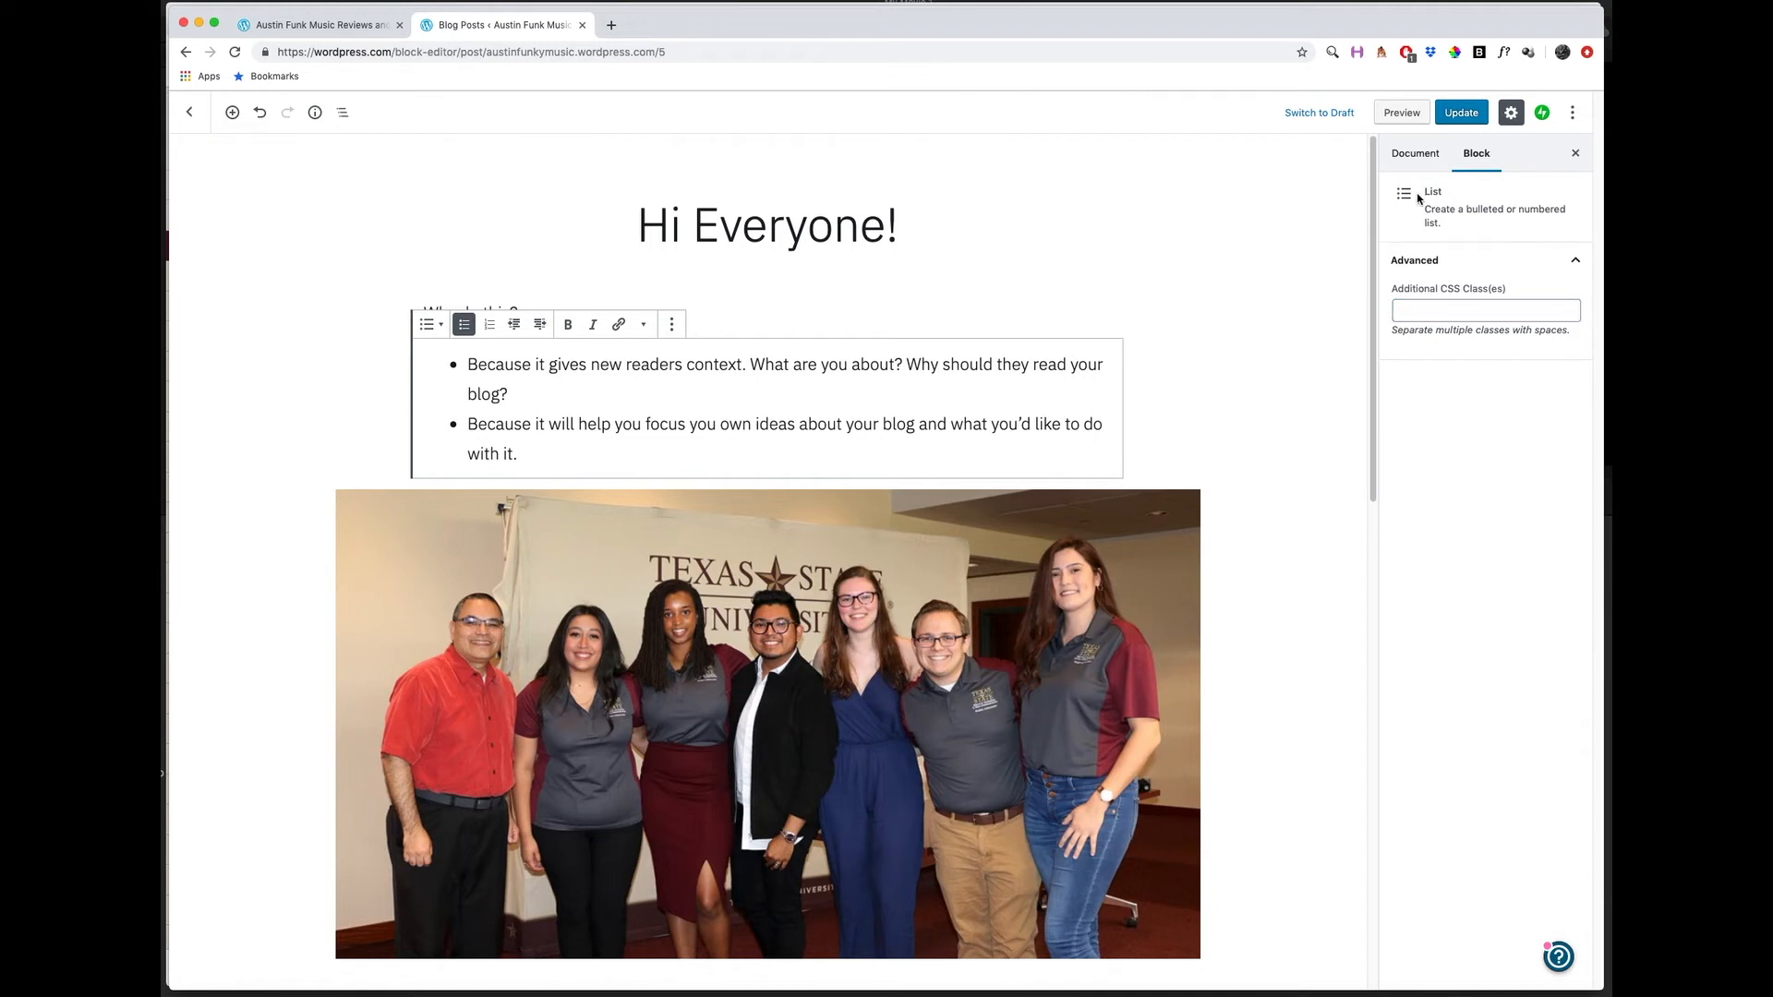
left_click(1568, 271)
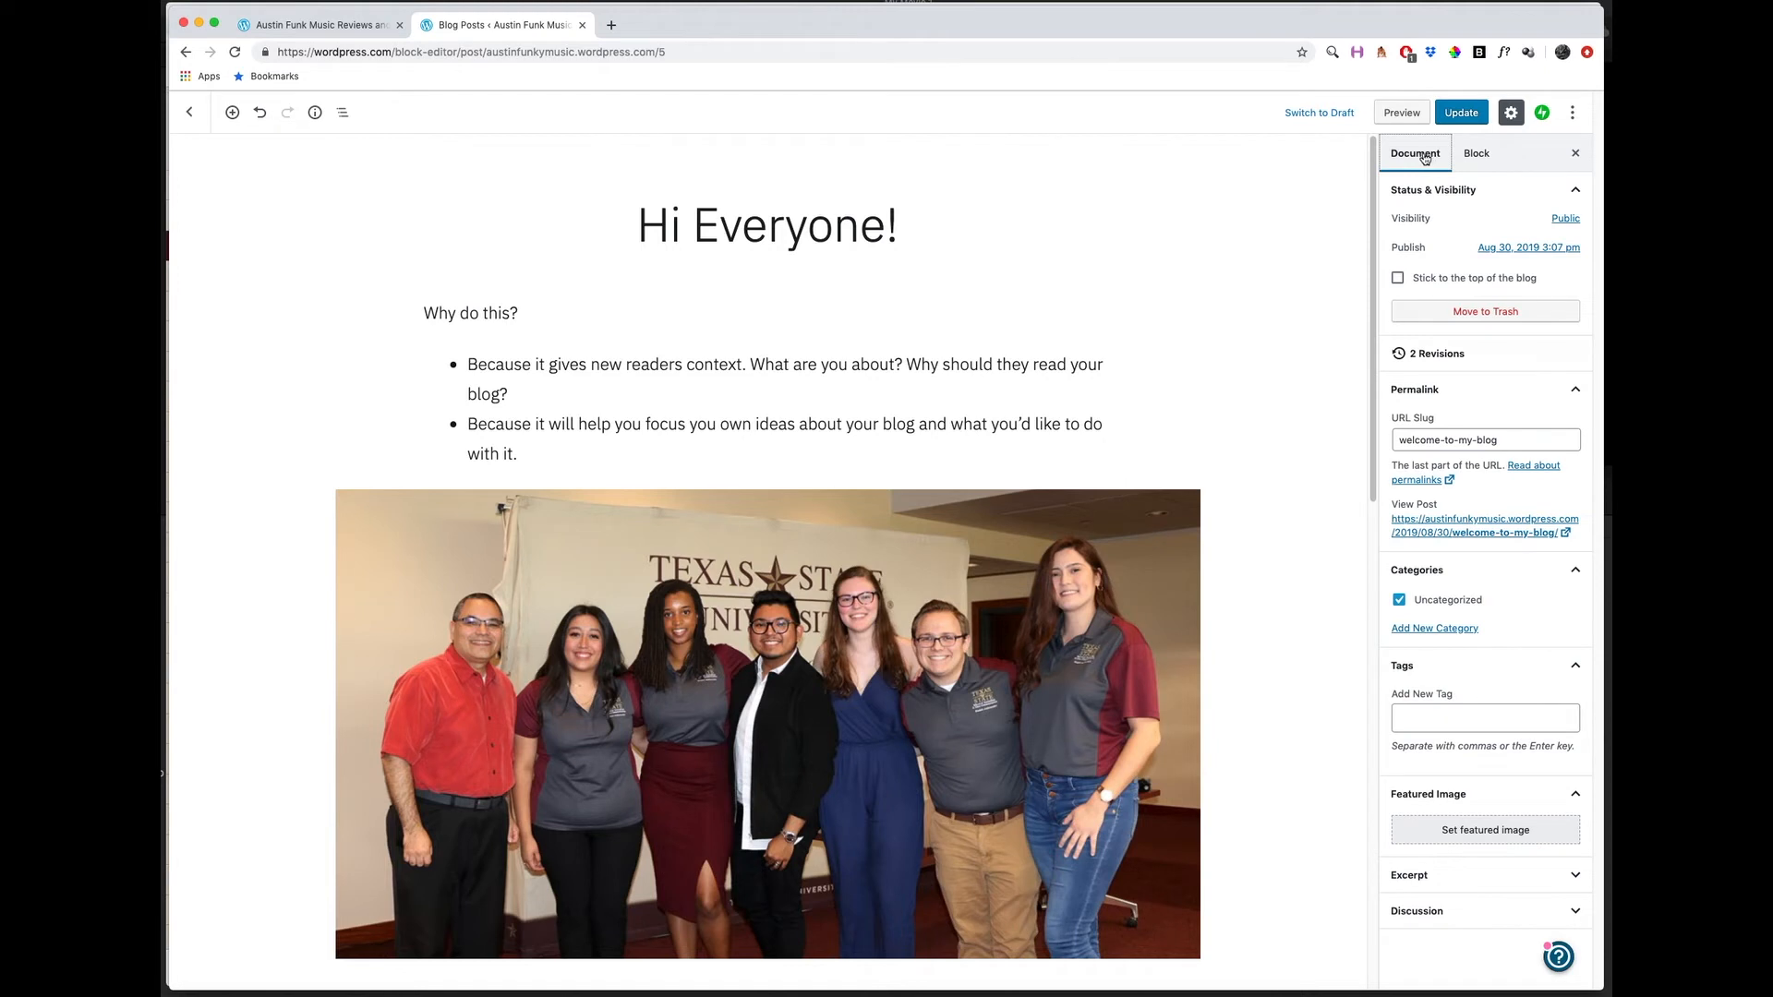
Update the Hi Everyone! post and view the published version on the live site.
left_click(1464, 114)
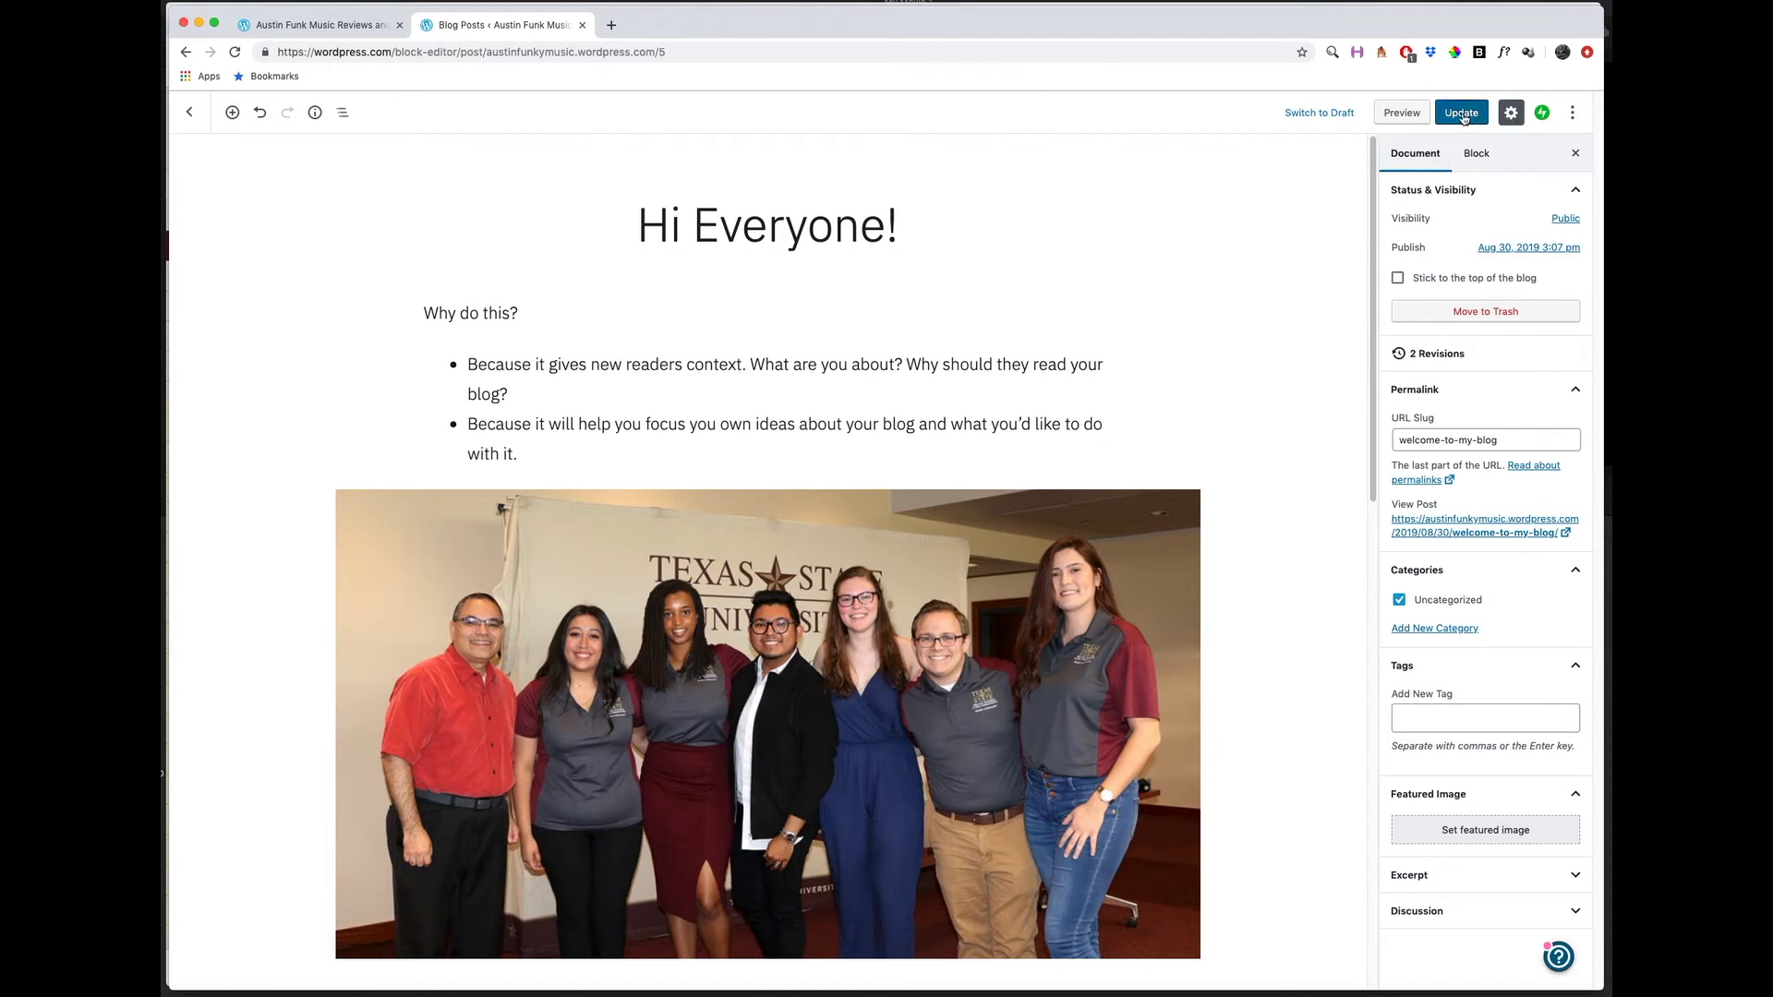
left_click(357, 33)
left_click(355, 51)
key("Return")
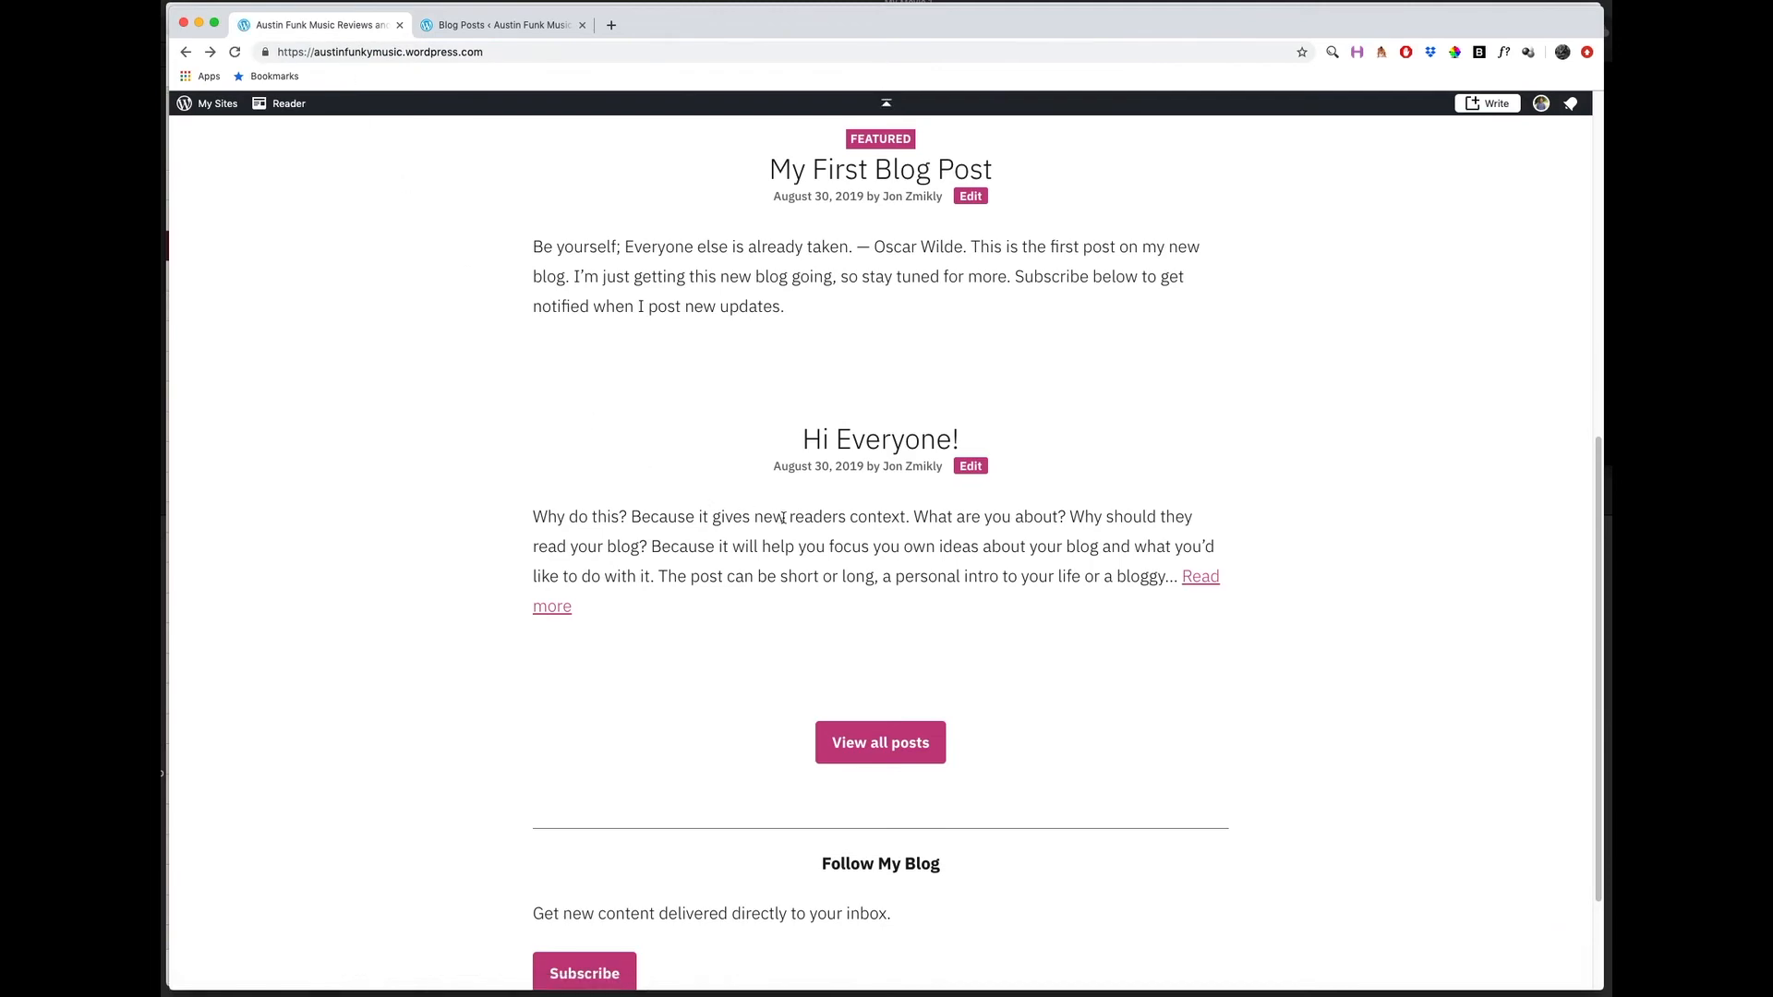
left_click(874, 443)
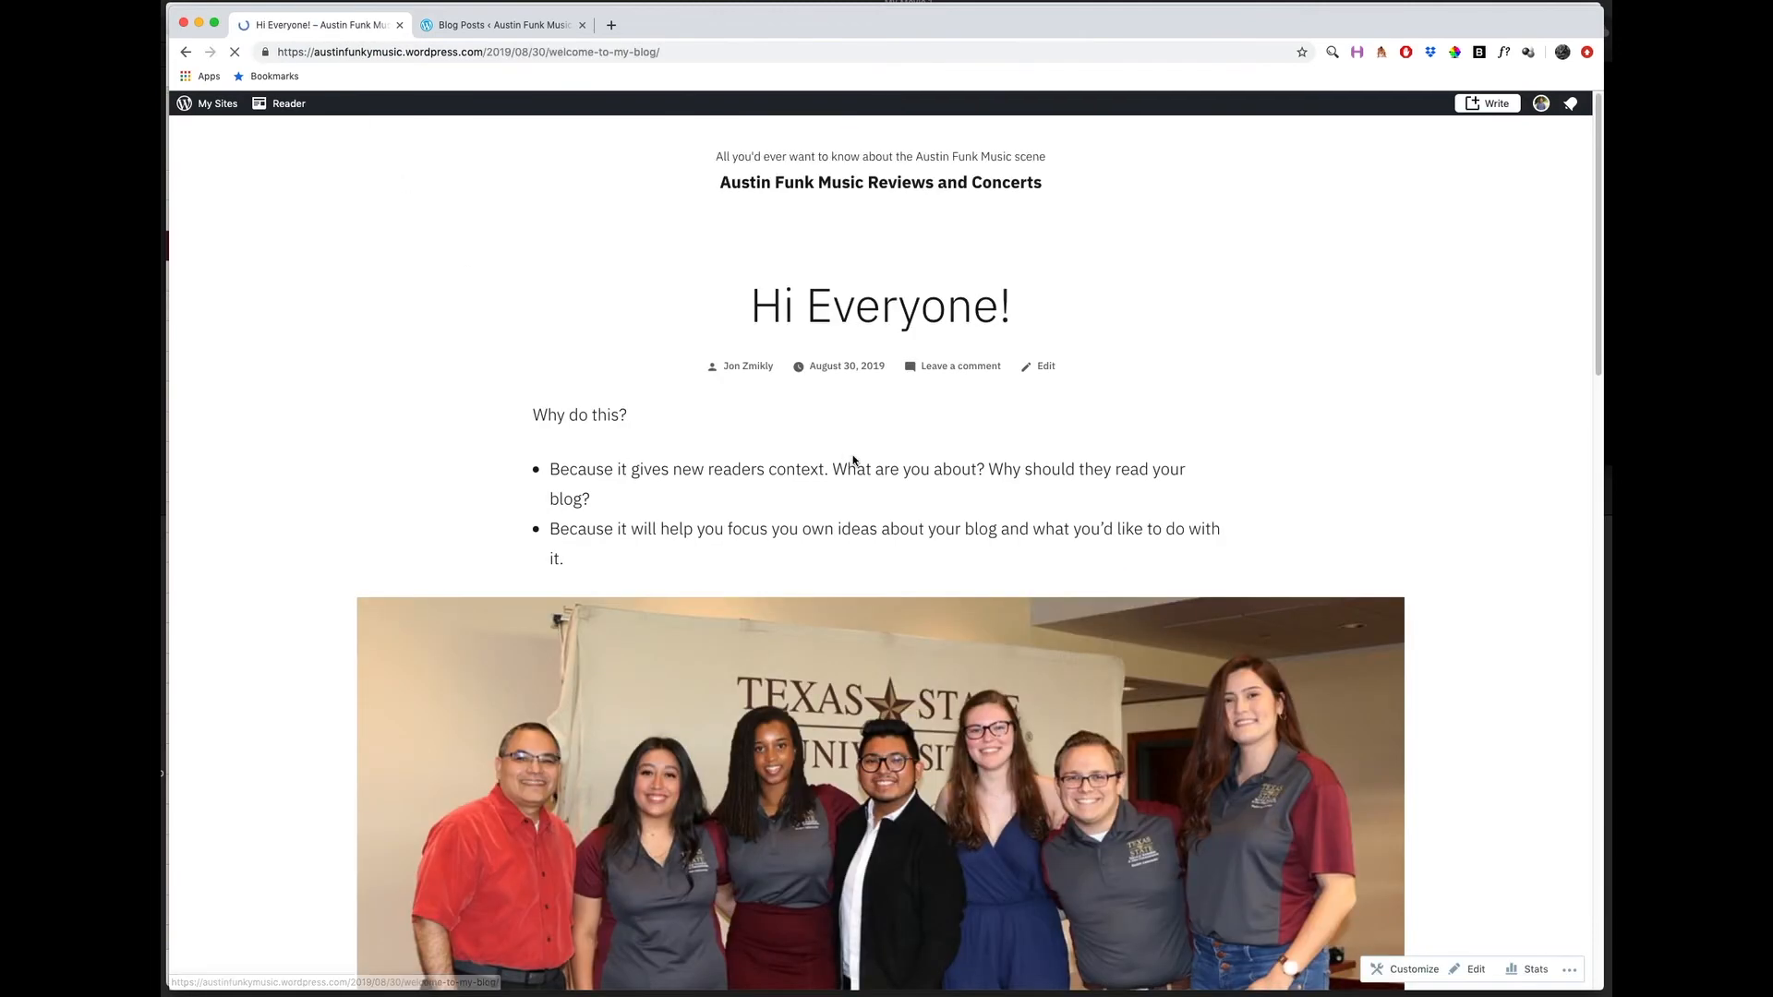
scroll(553, 480, "down", 9)
scroll(553, 480, "up", 7)
scroll(554, 480, "up", 3)
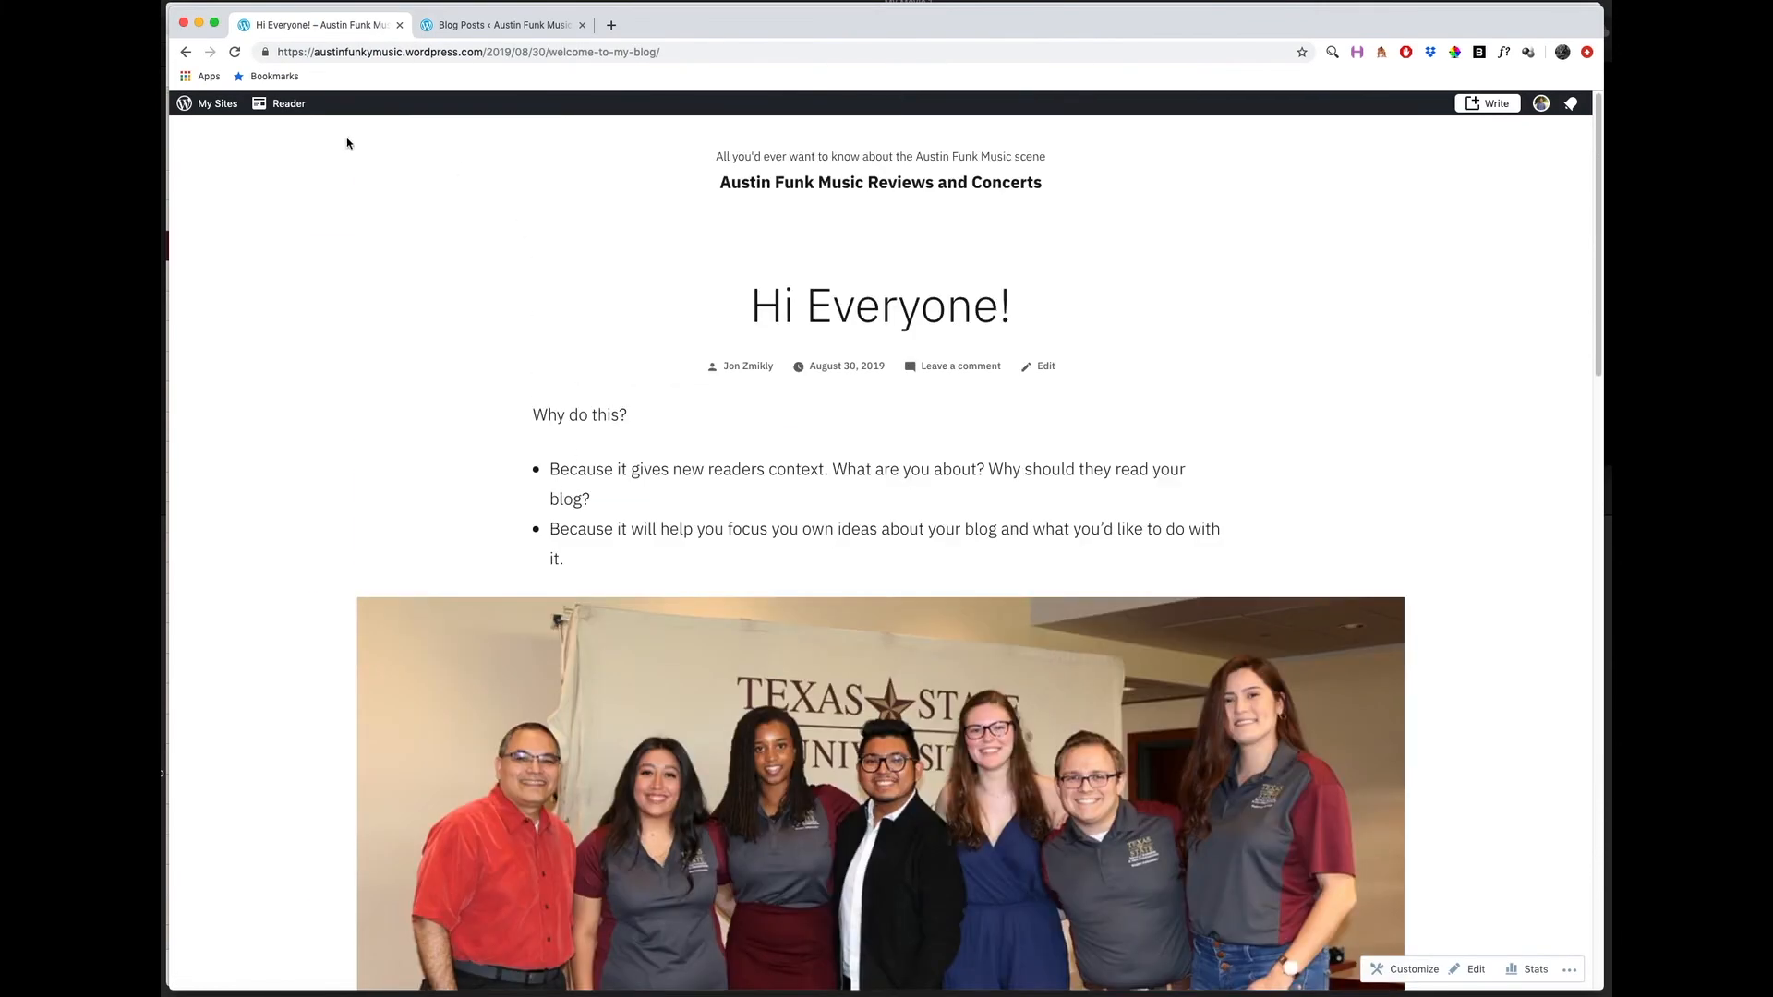
Return to the Hi Everyone! post in the block editor, and exit to the site's list of posts.
left_click(186, 52)
left_click(499, 26)
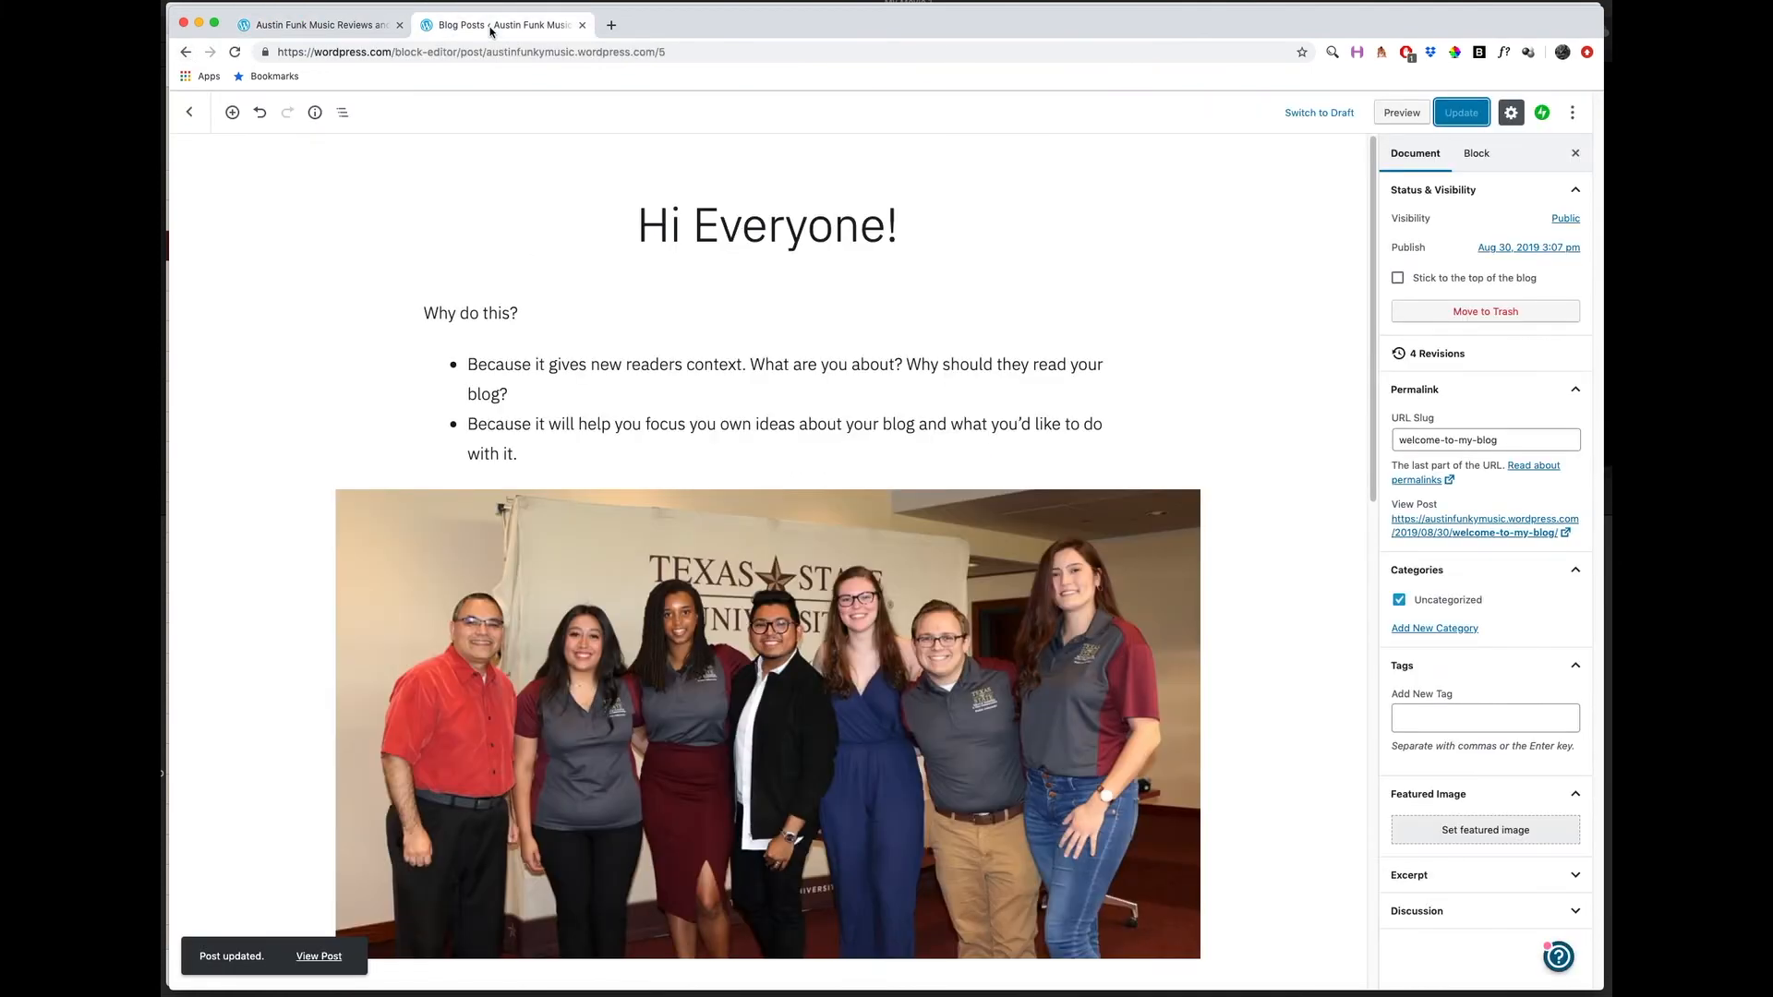
left_click_drag(519, 368, 546, 445)
left_click(547, 450)
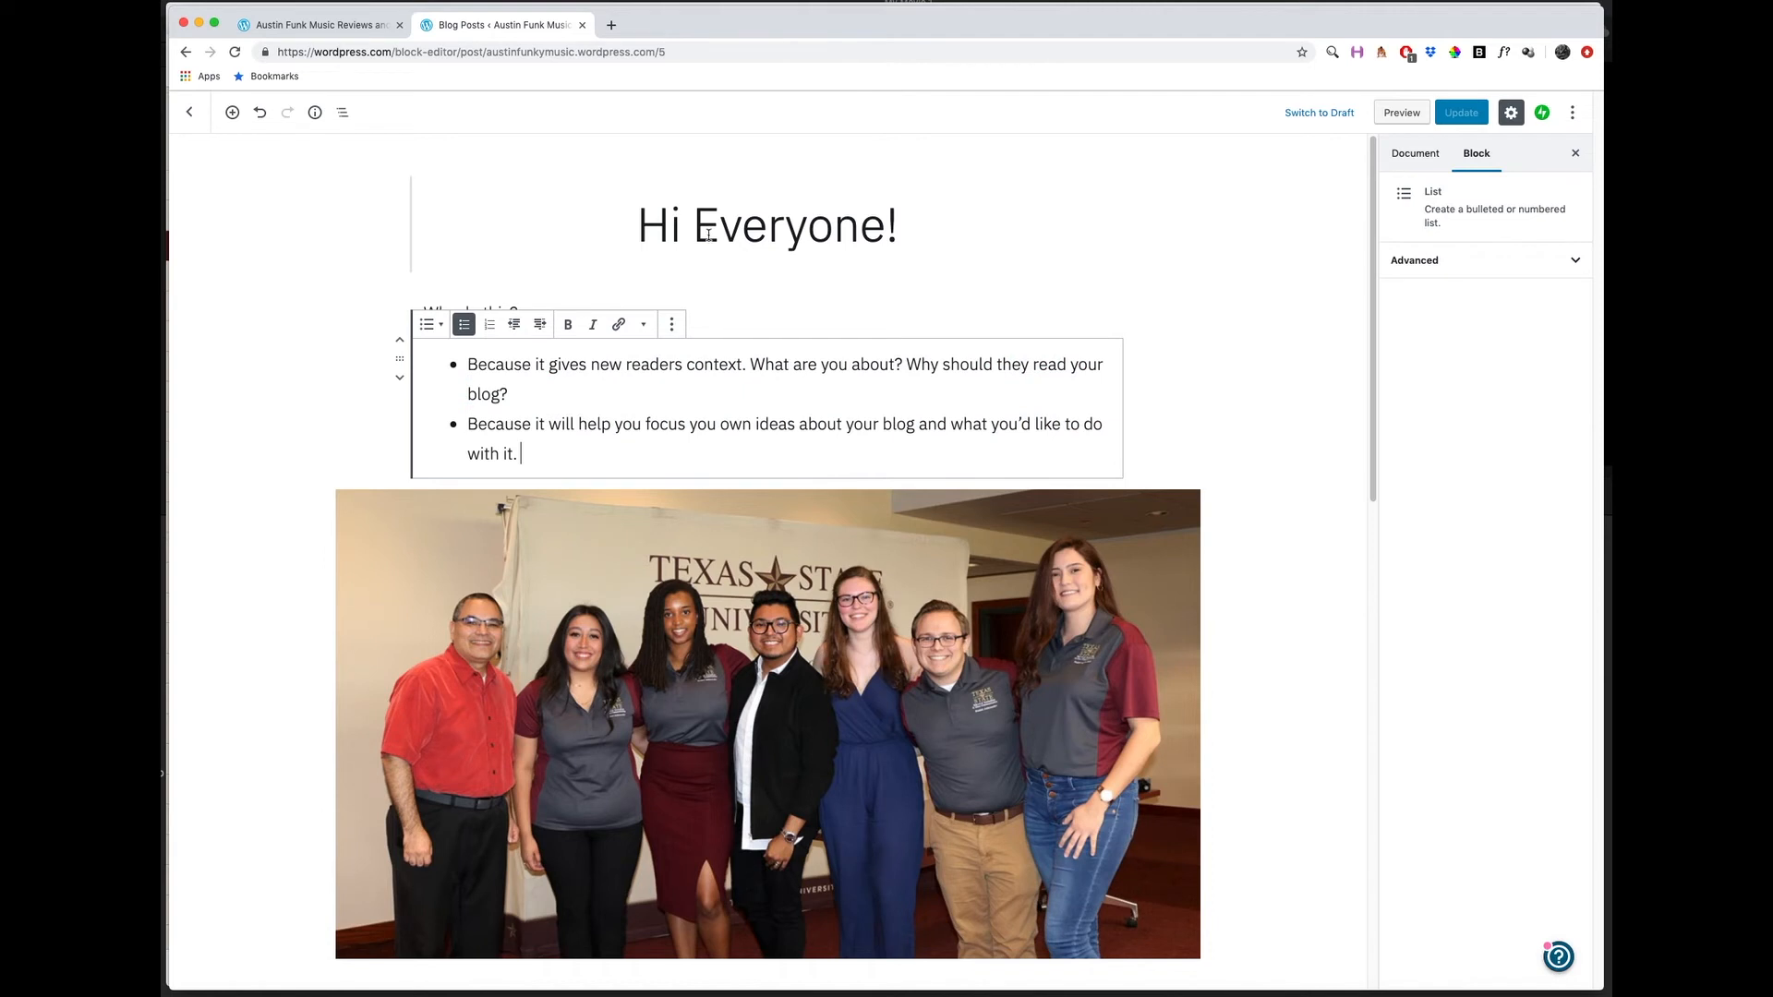
left_click(190, 111)
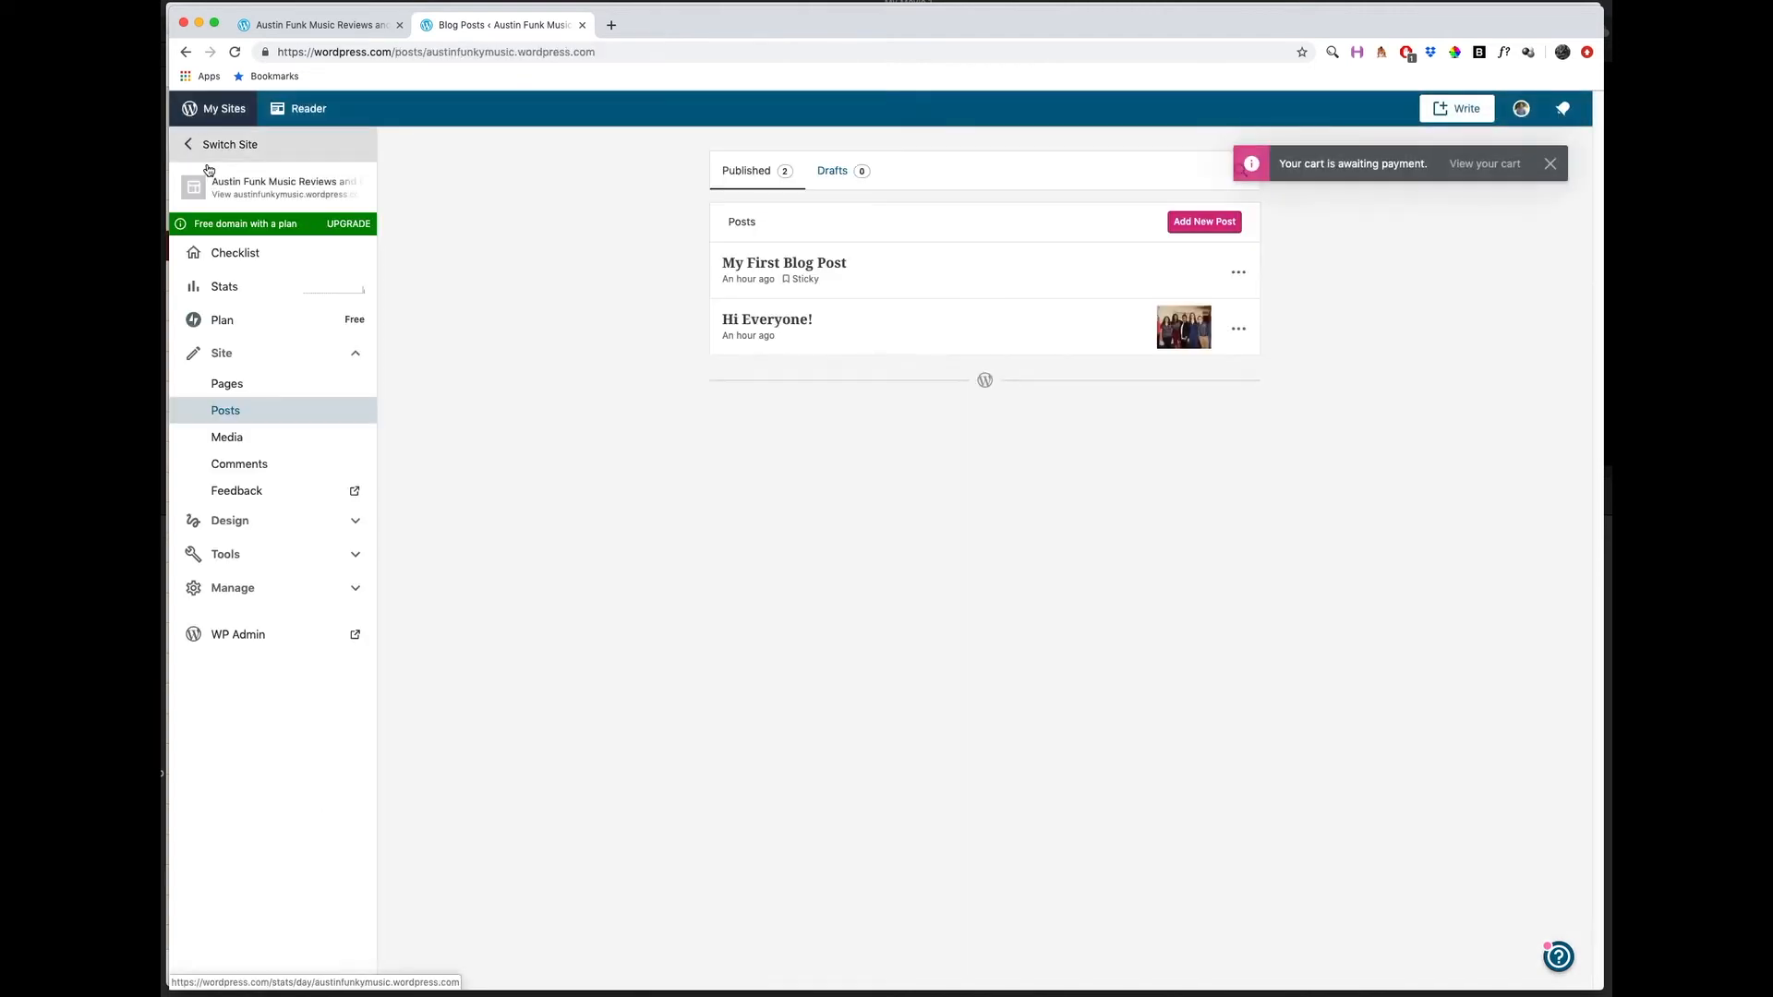
Review My First Blog Post in the editor, and move it to the trash from the list of posts.
left_click(791, 268)
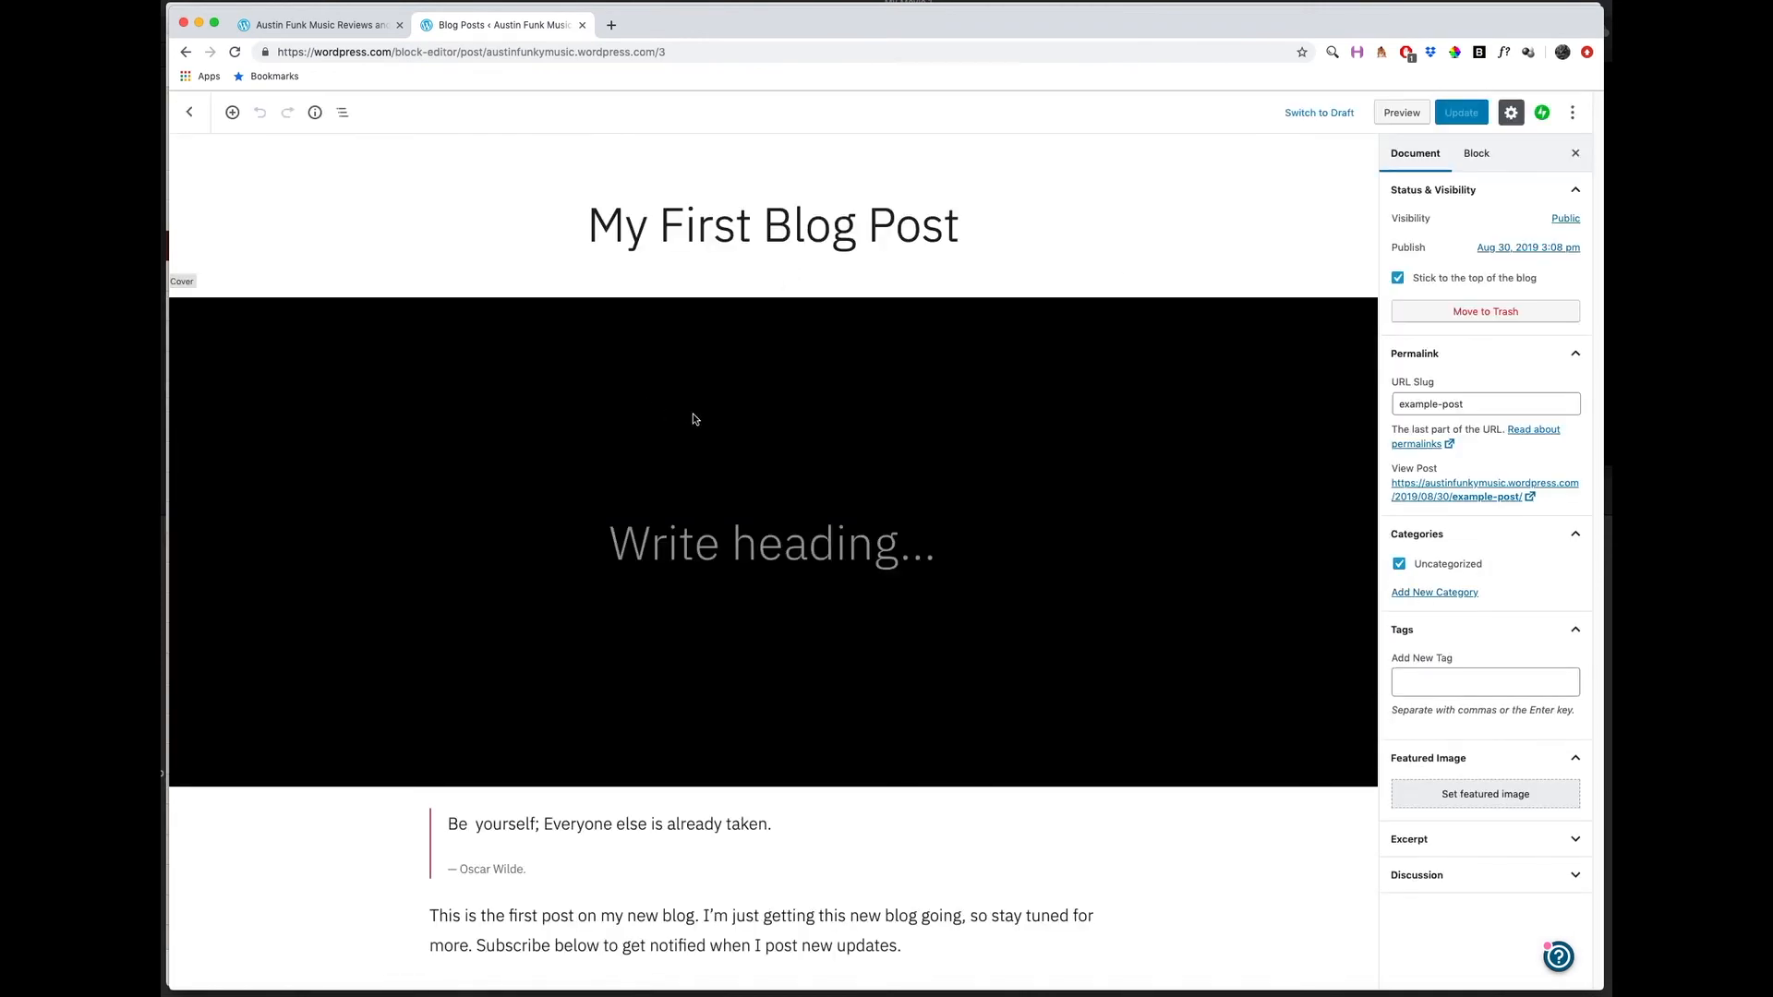
left_click(693, 224)
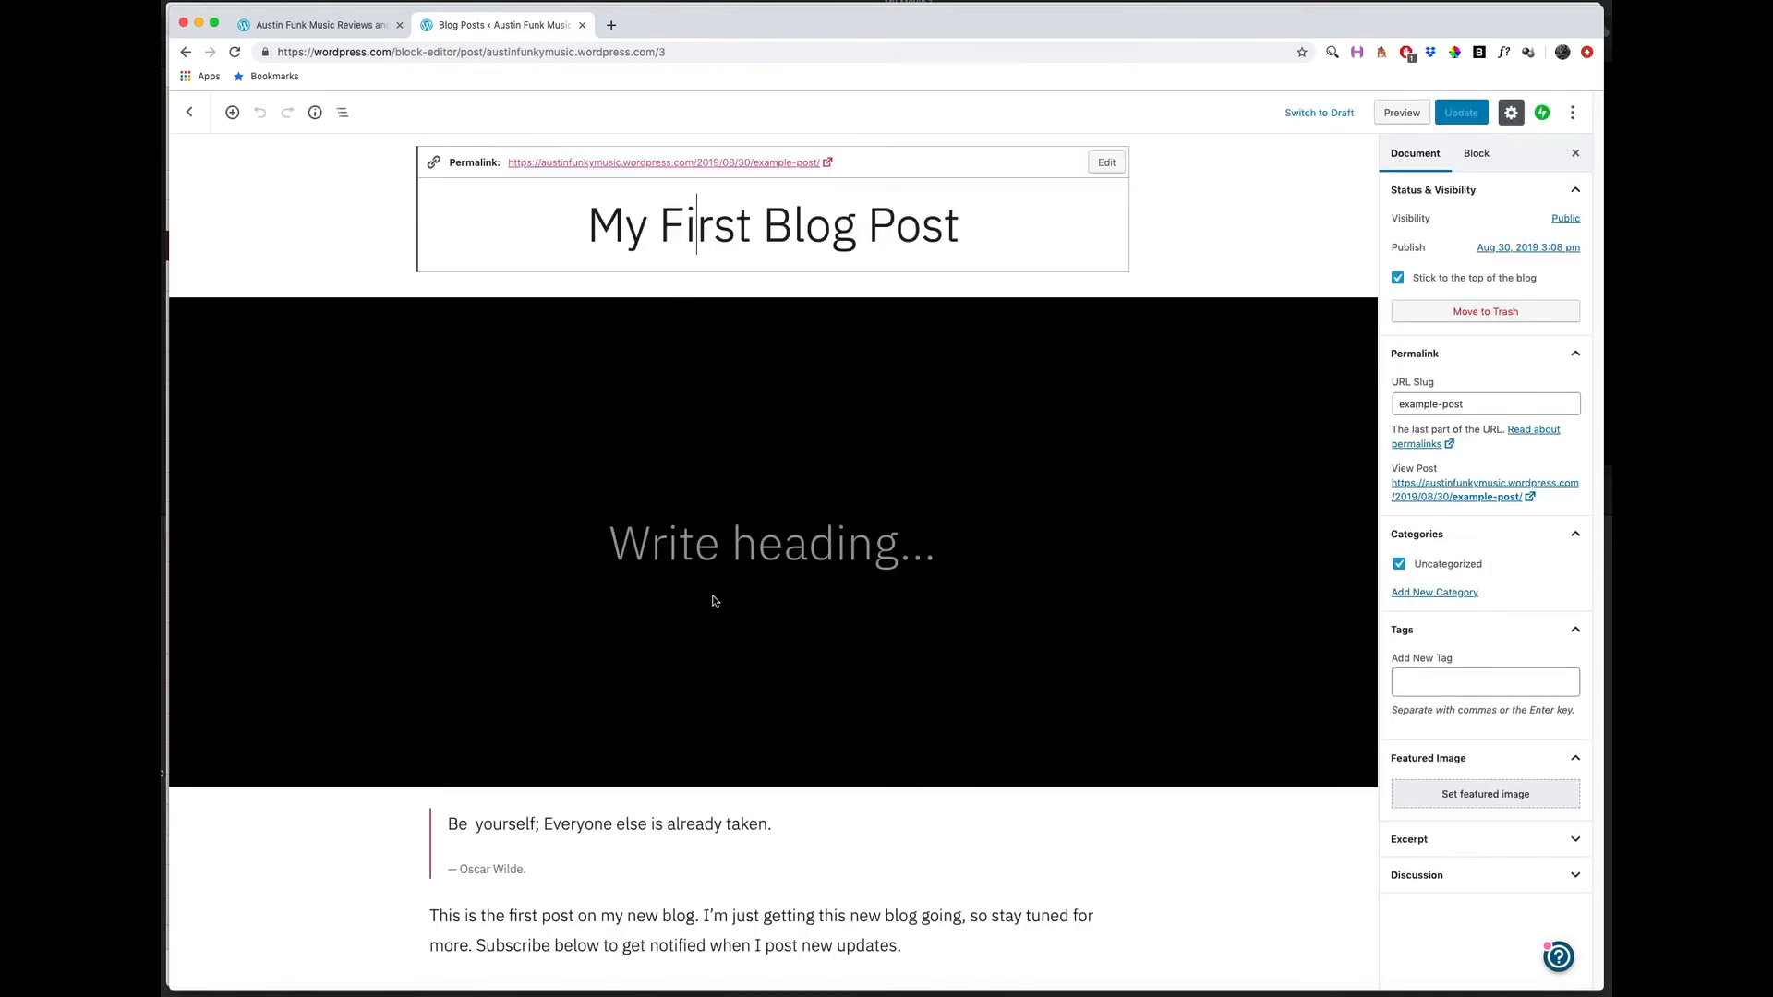
left_click(188, 115)
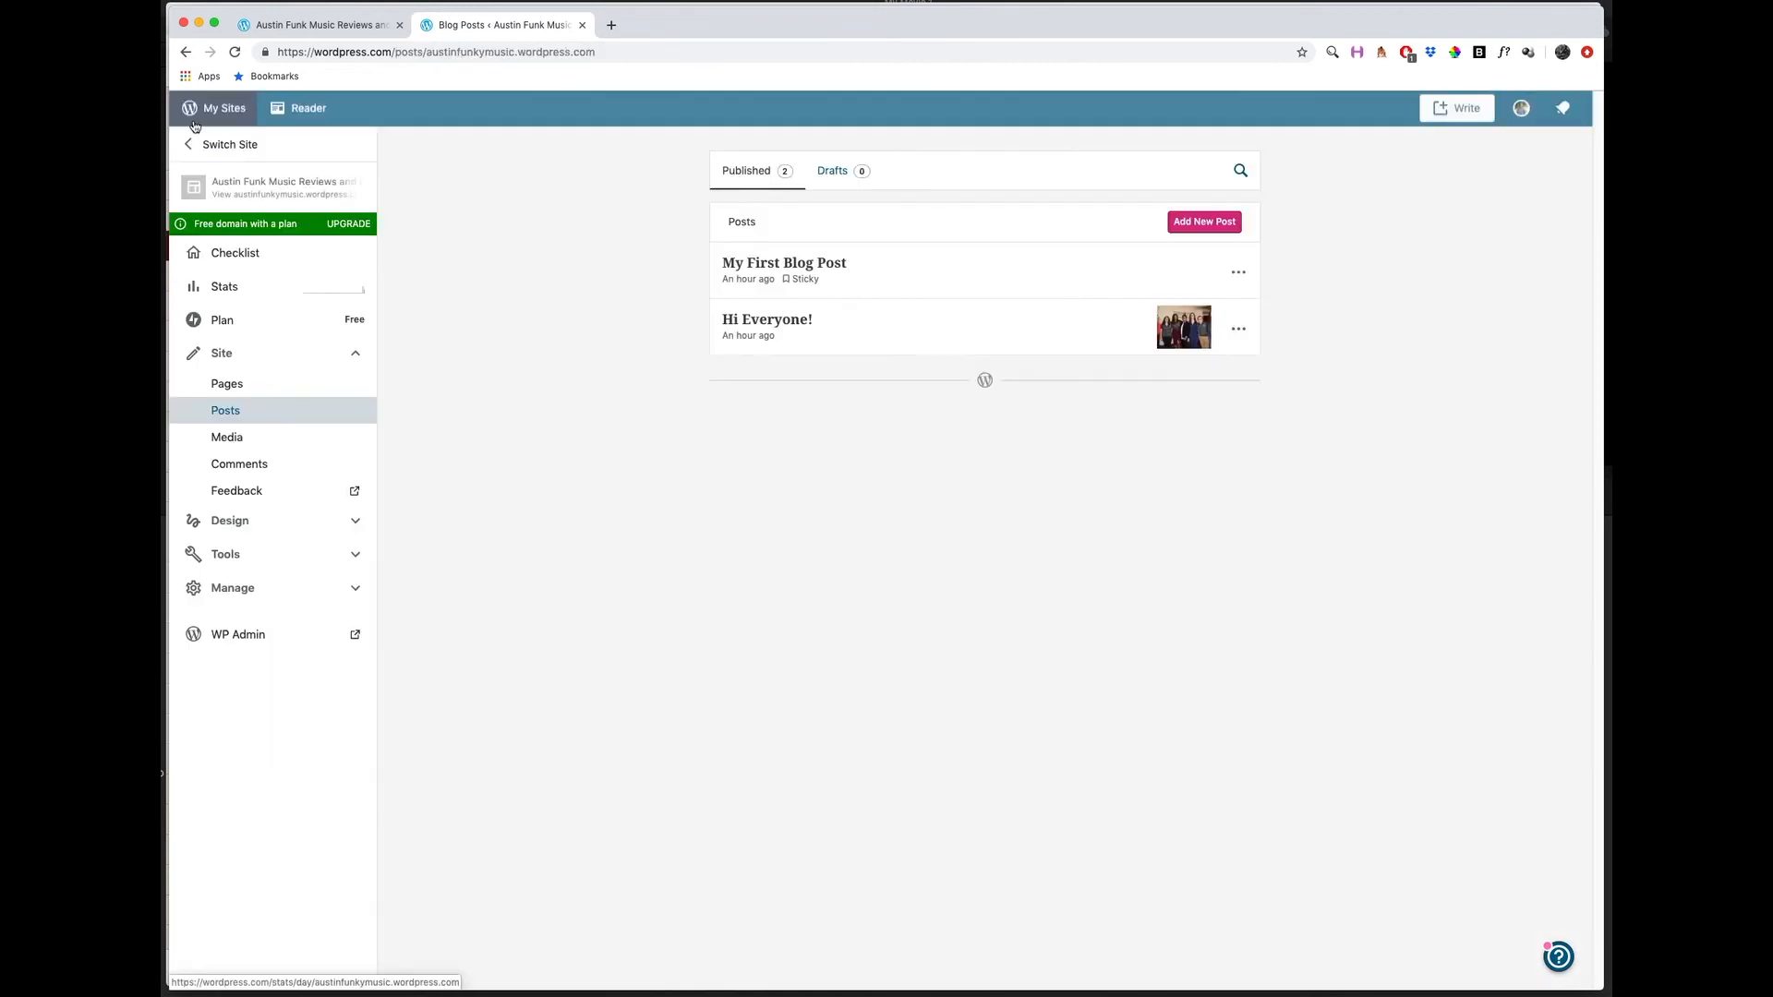
left_click(1238, 275)
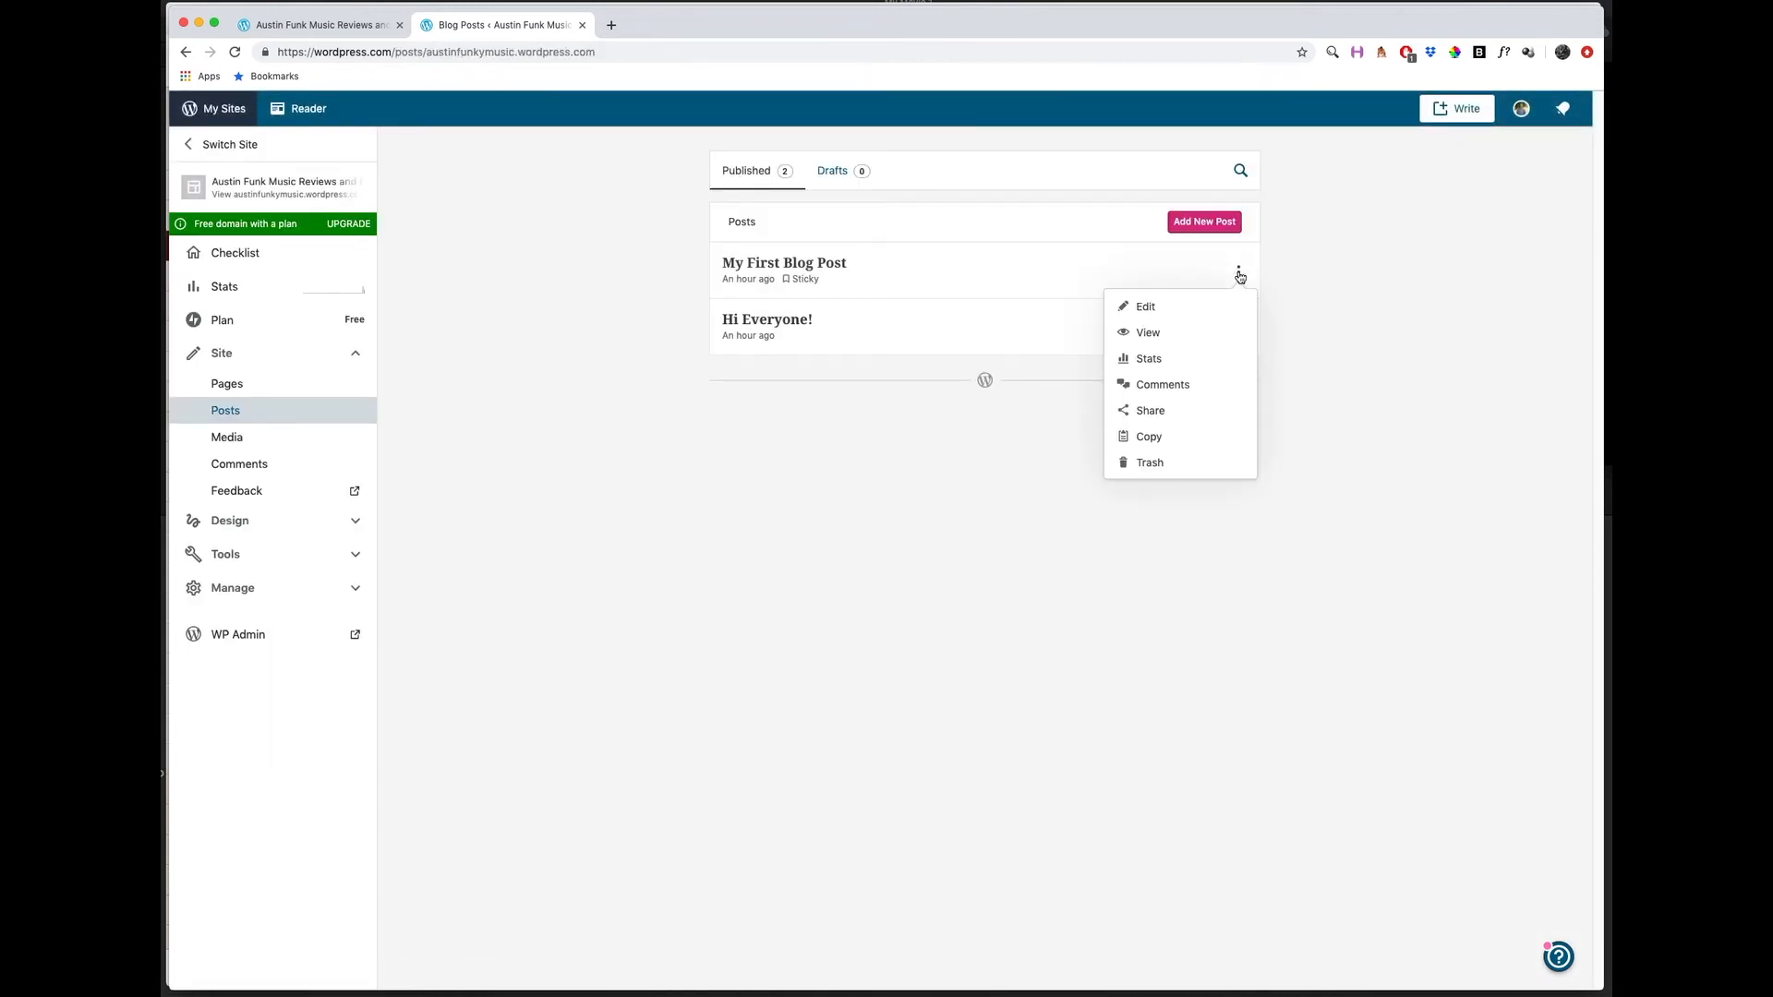
left_click(1154, 465)
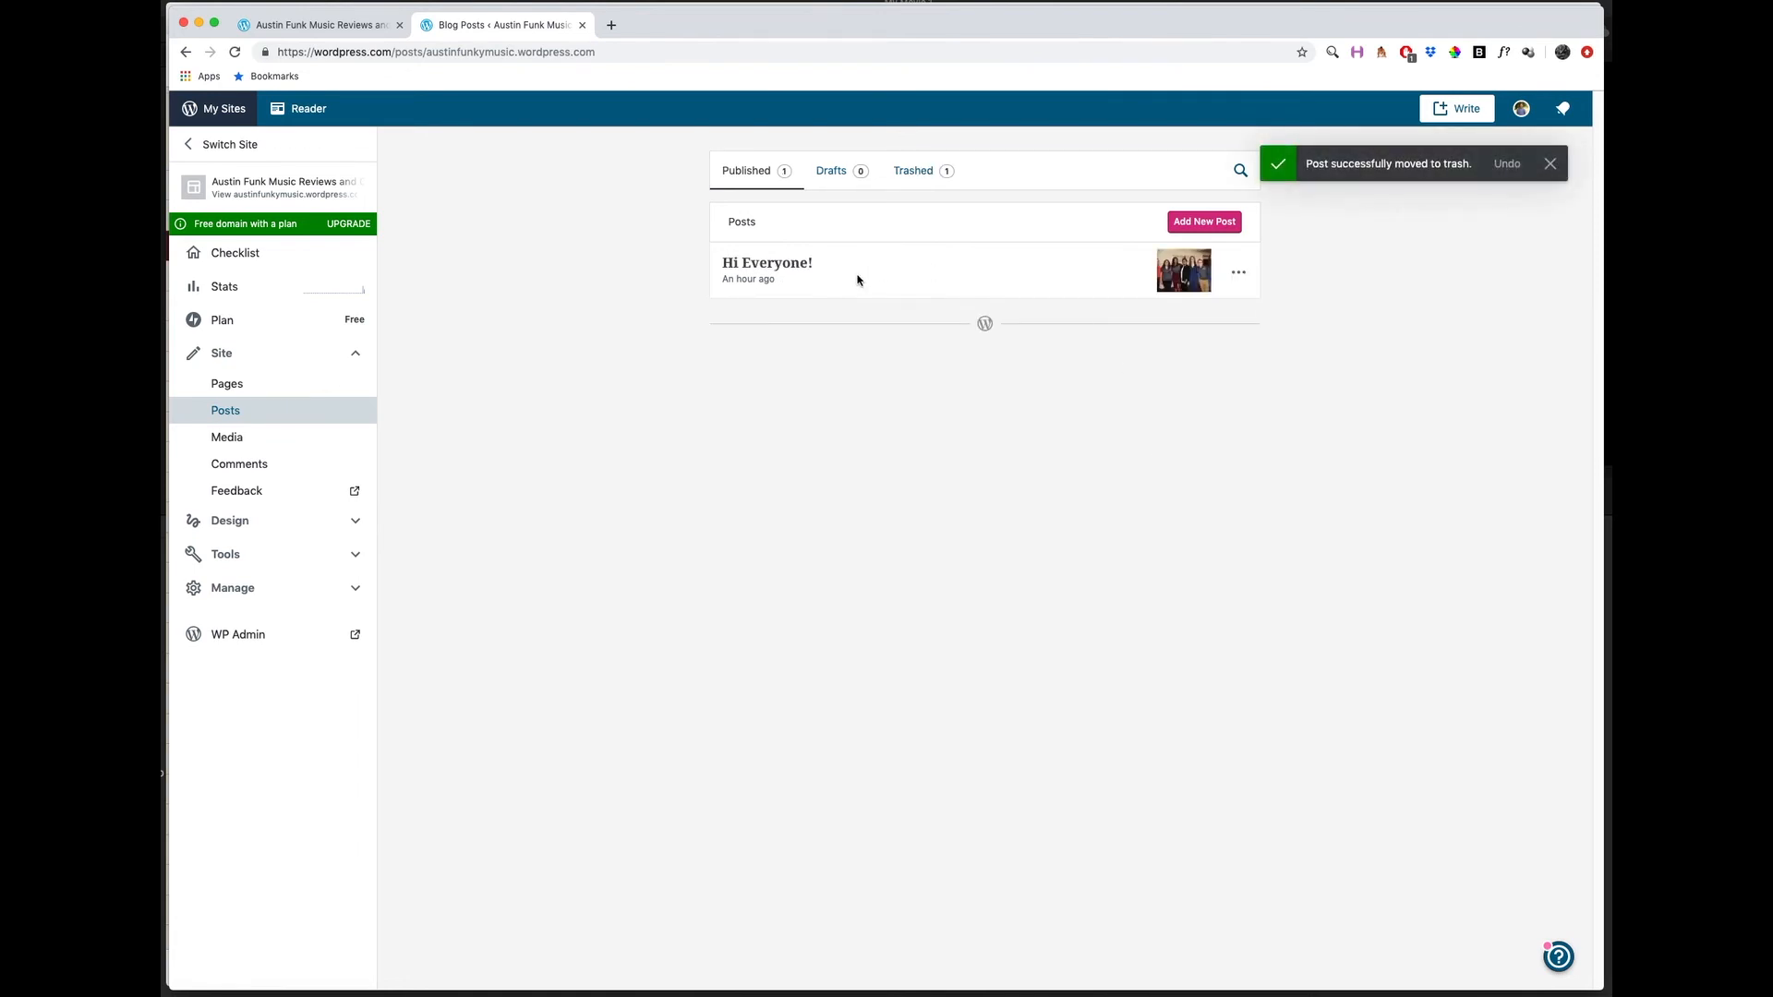
Add a new post to the site and title it "My First Blog Post".
left_click(1202, 225)
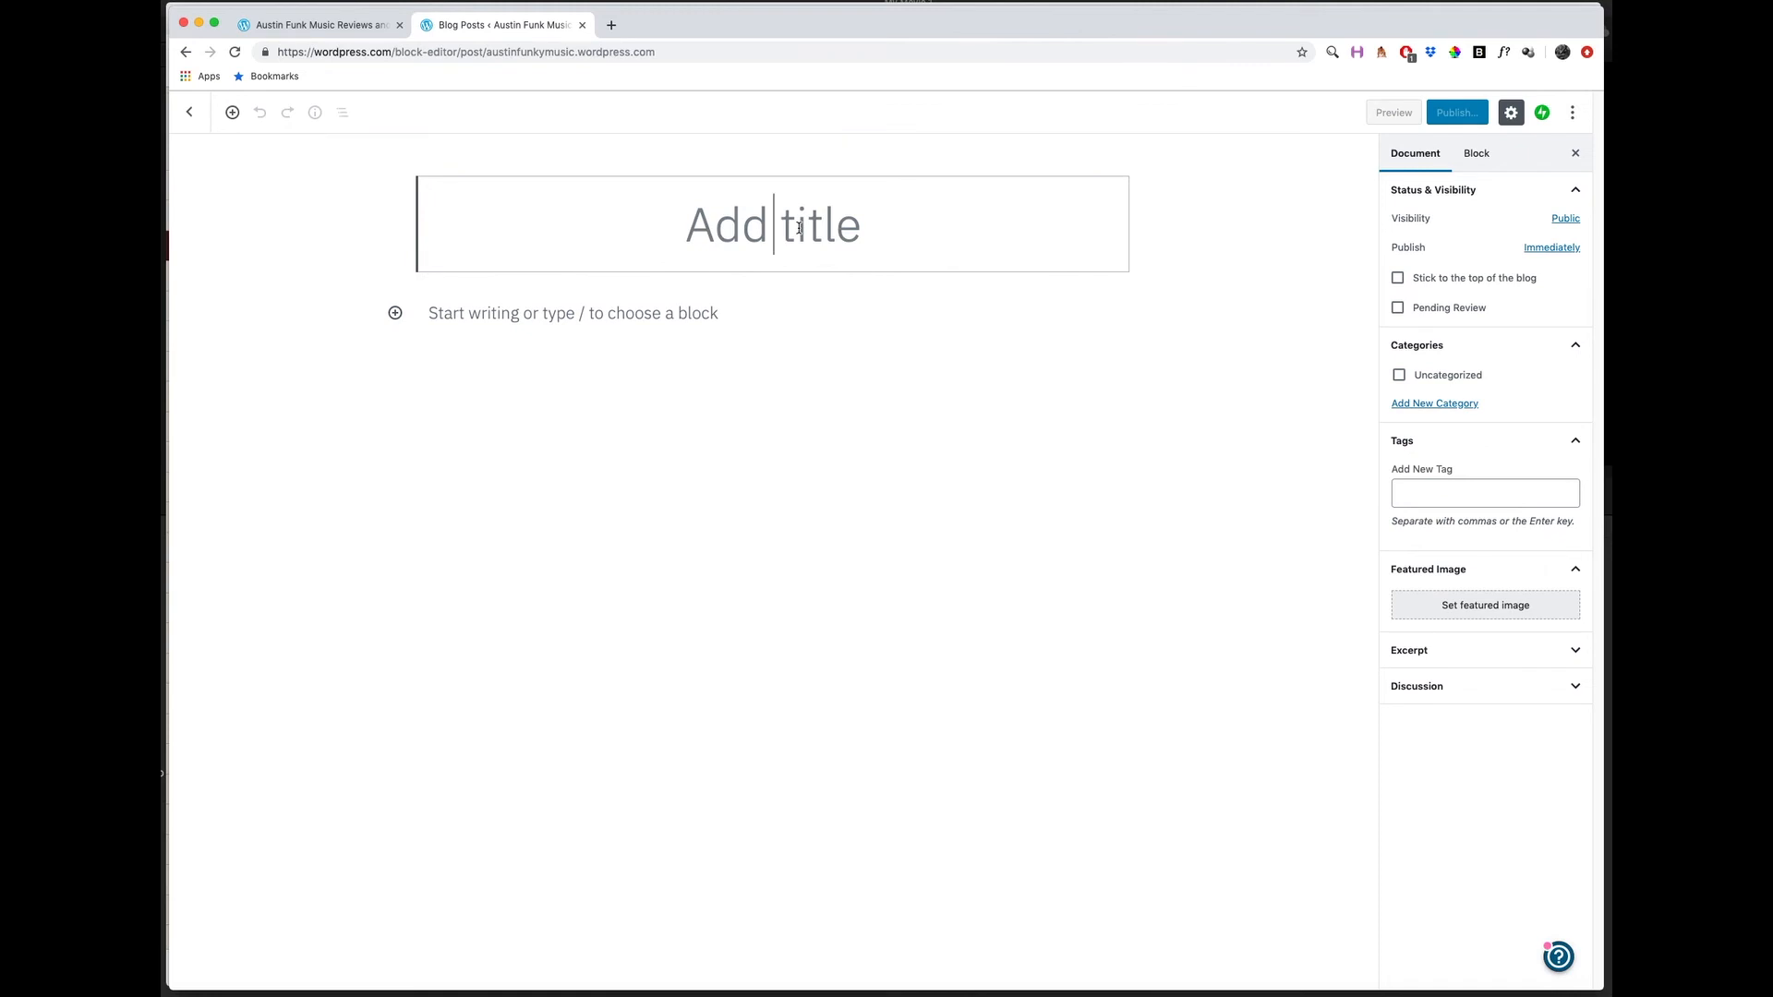
type("My First Blog Post")
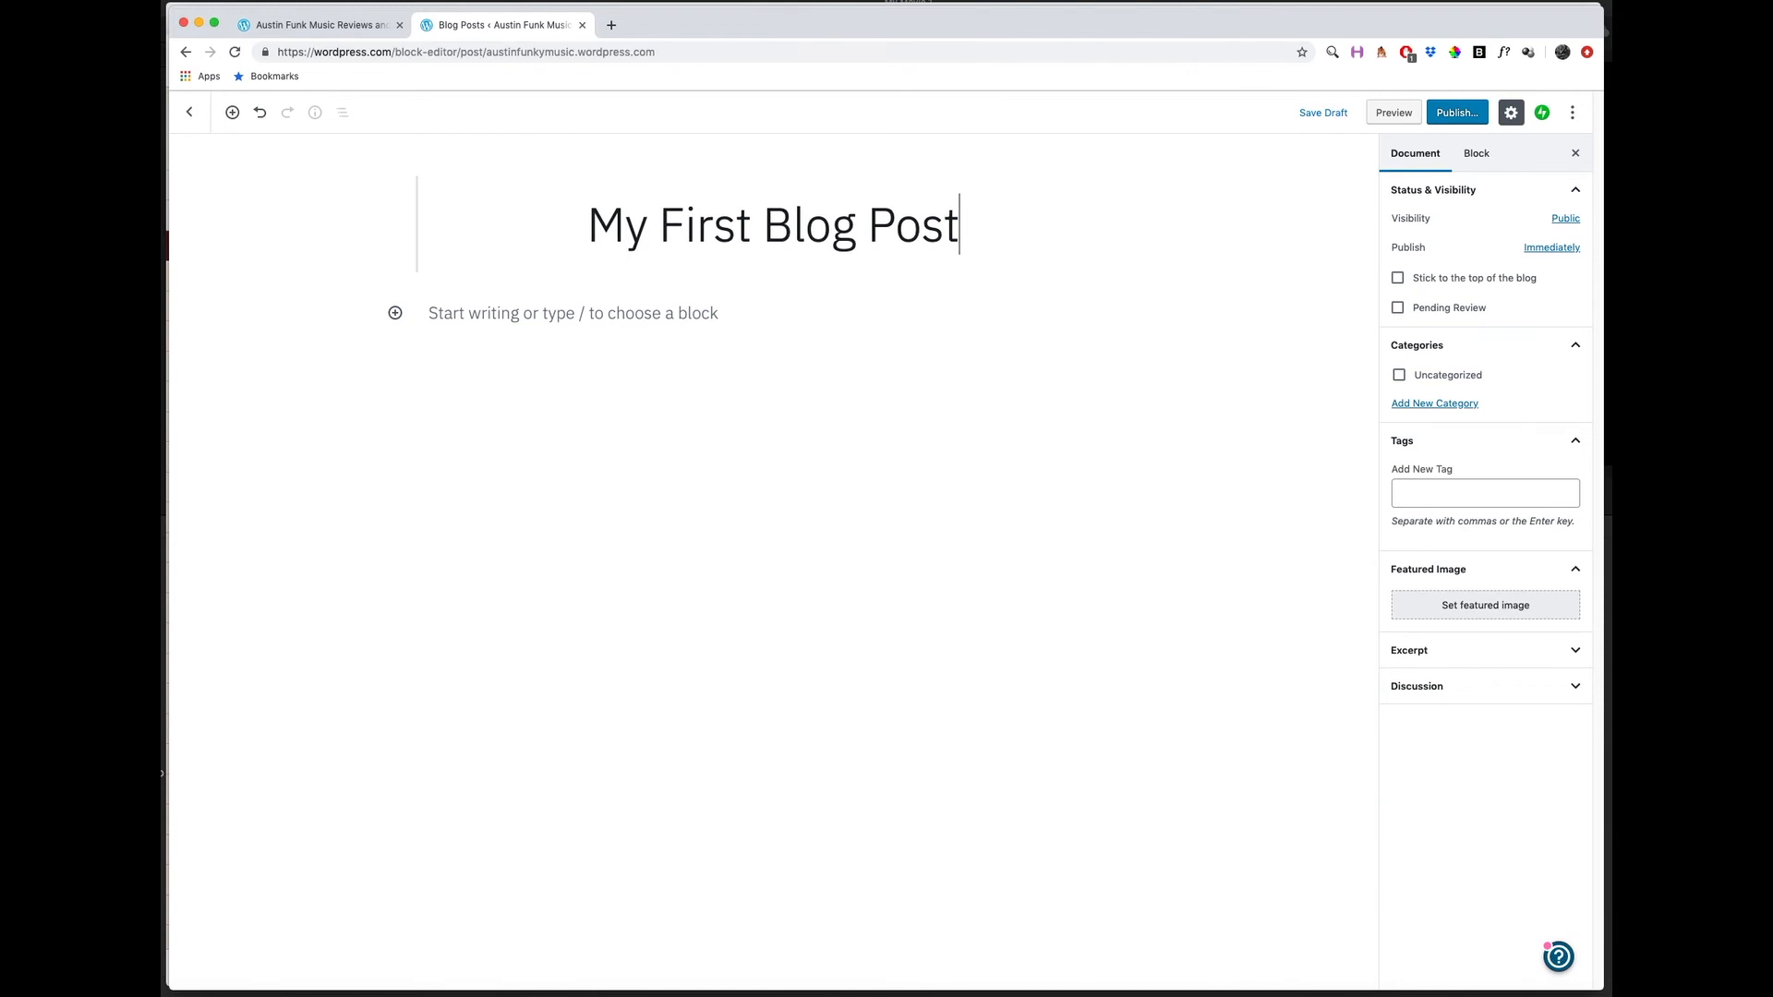
Write the post's opening paragraph: "Yesterday I saw a great band play at Emo's in Austin.".
left_click(668, 314)
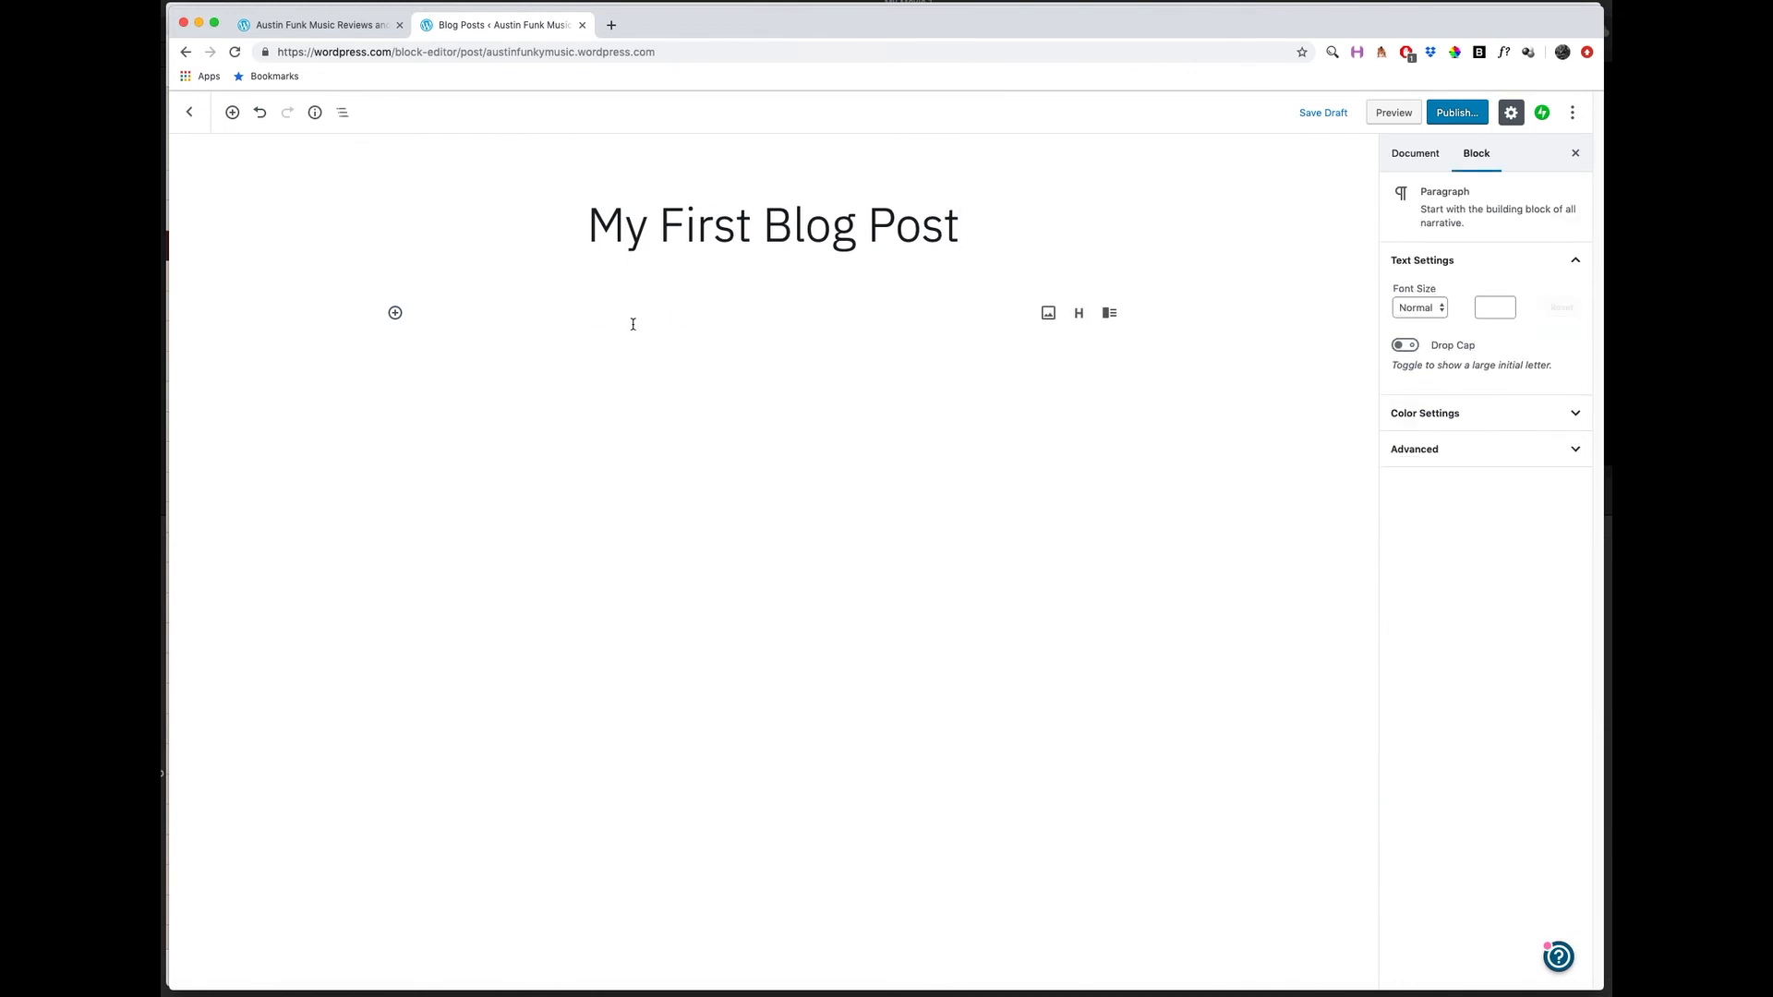
type("Yesterday I saw a great ")
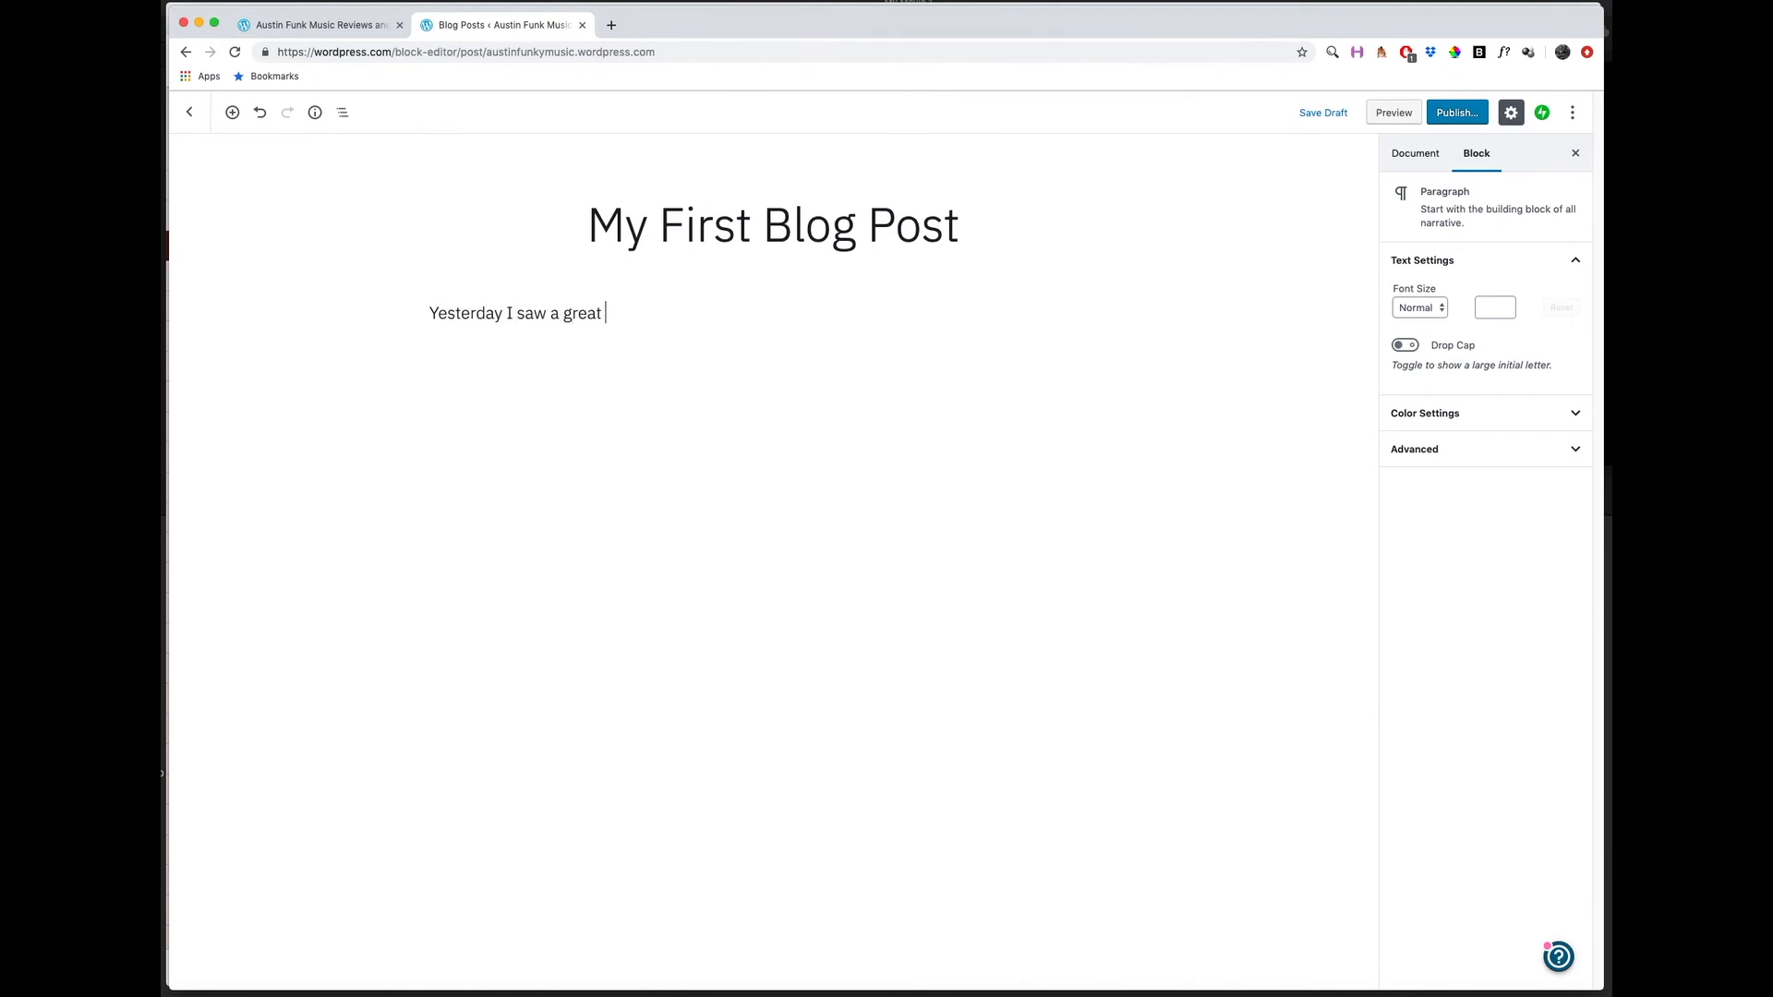
type("band play at Emo's in Austin")
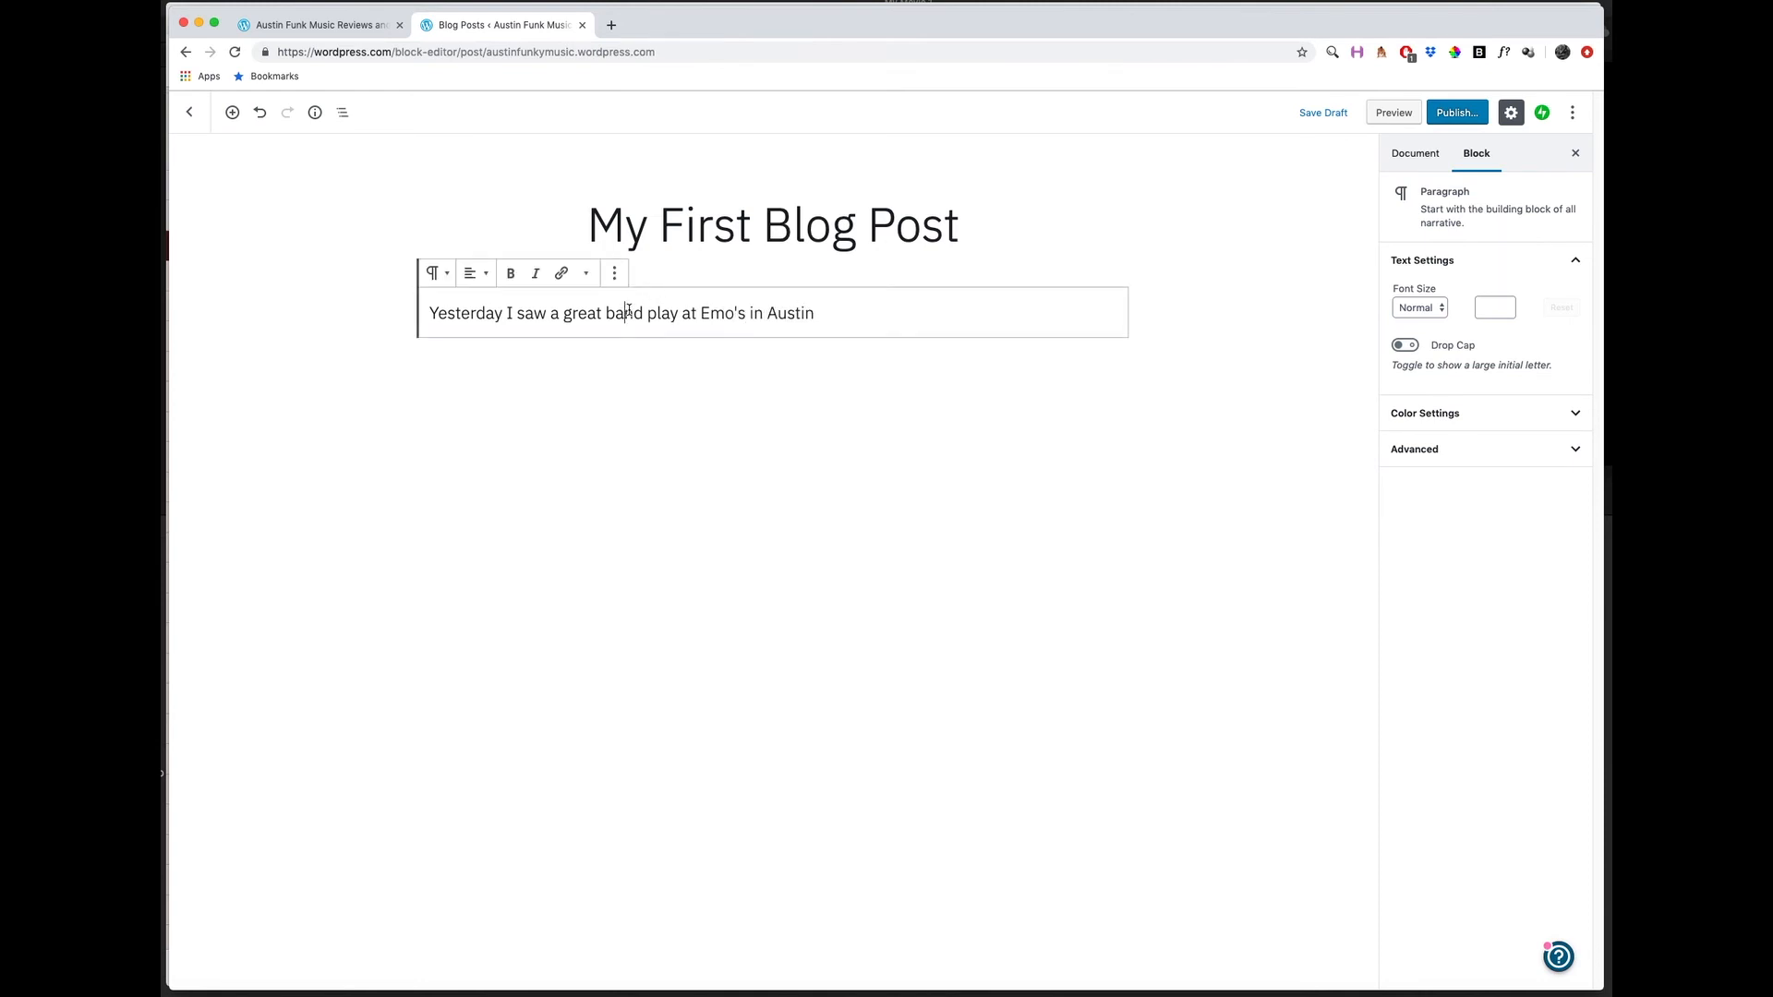
type(".")
Insert an image block after the paragraph and fill it with the mountain lake picture from the media library.
left_click(615, 276)
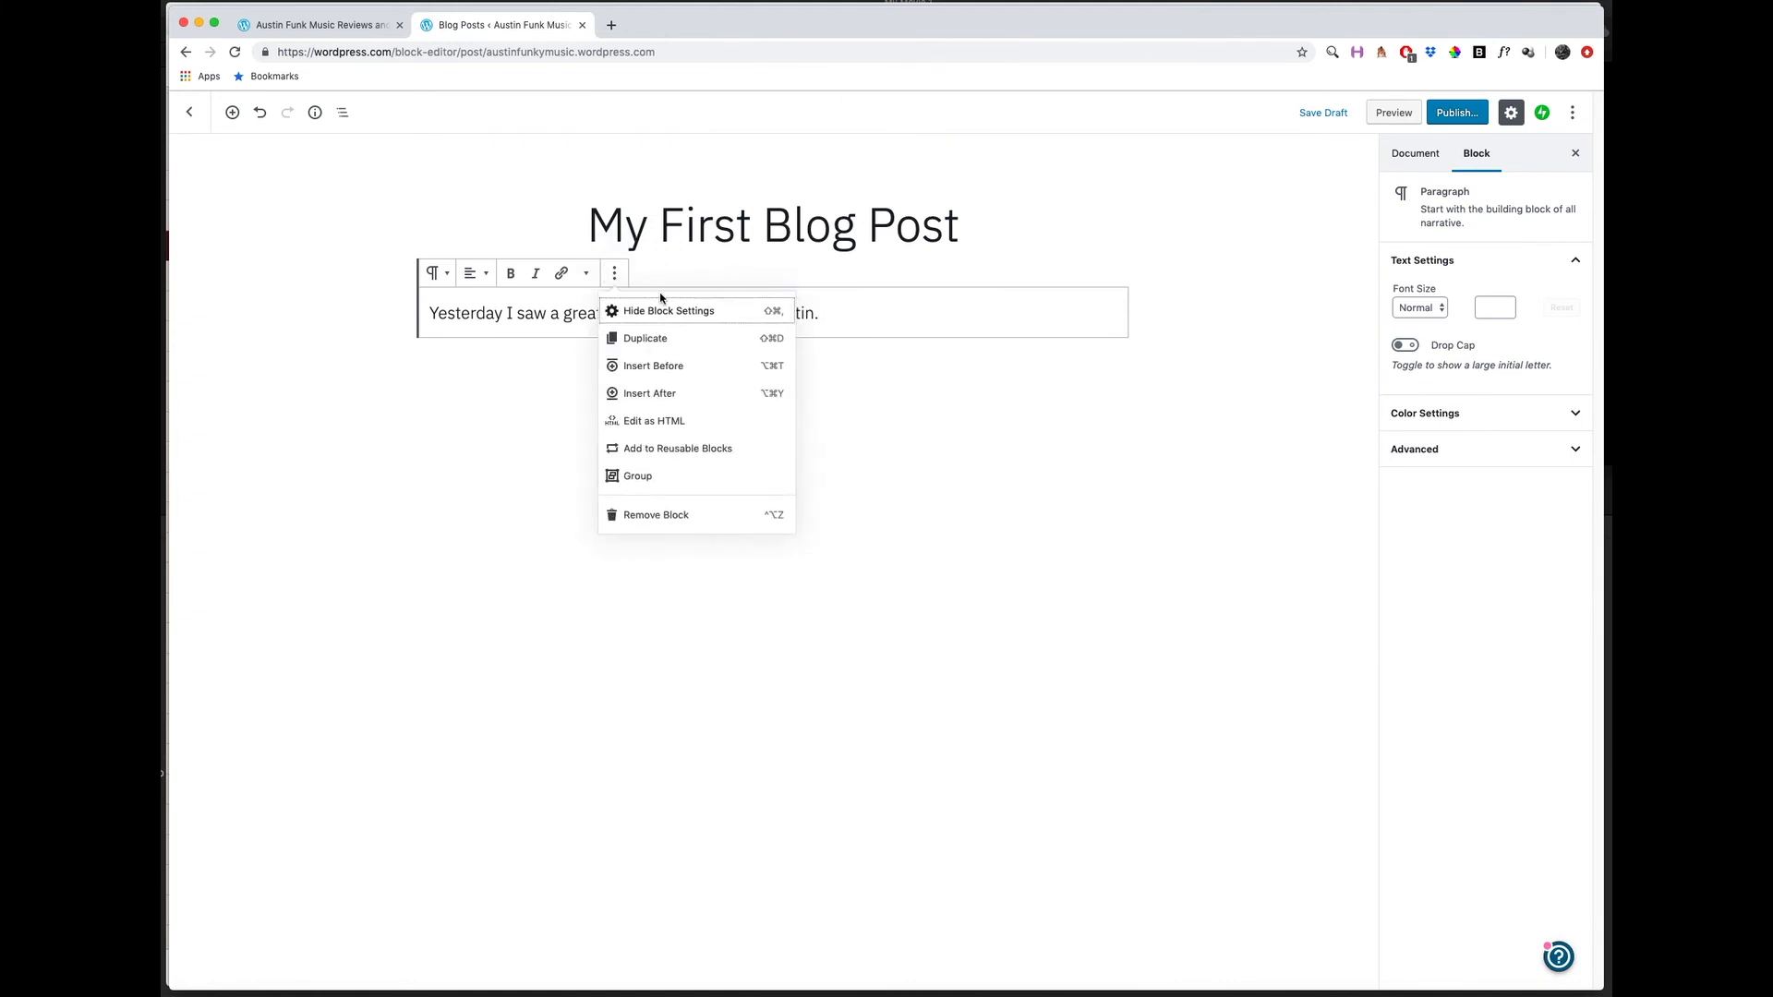
left_click(657, 395)
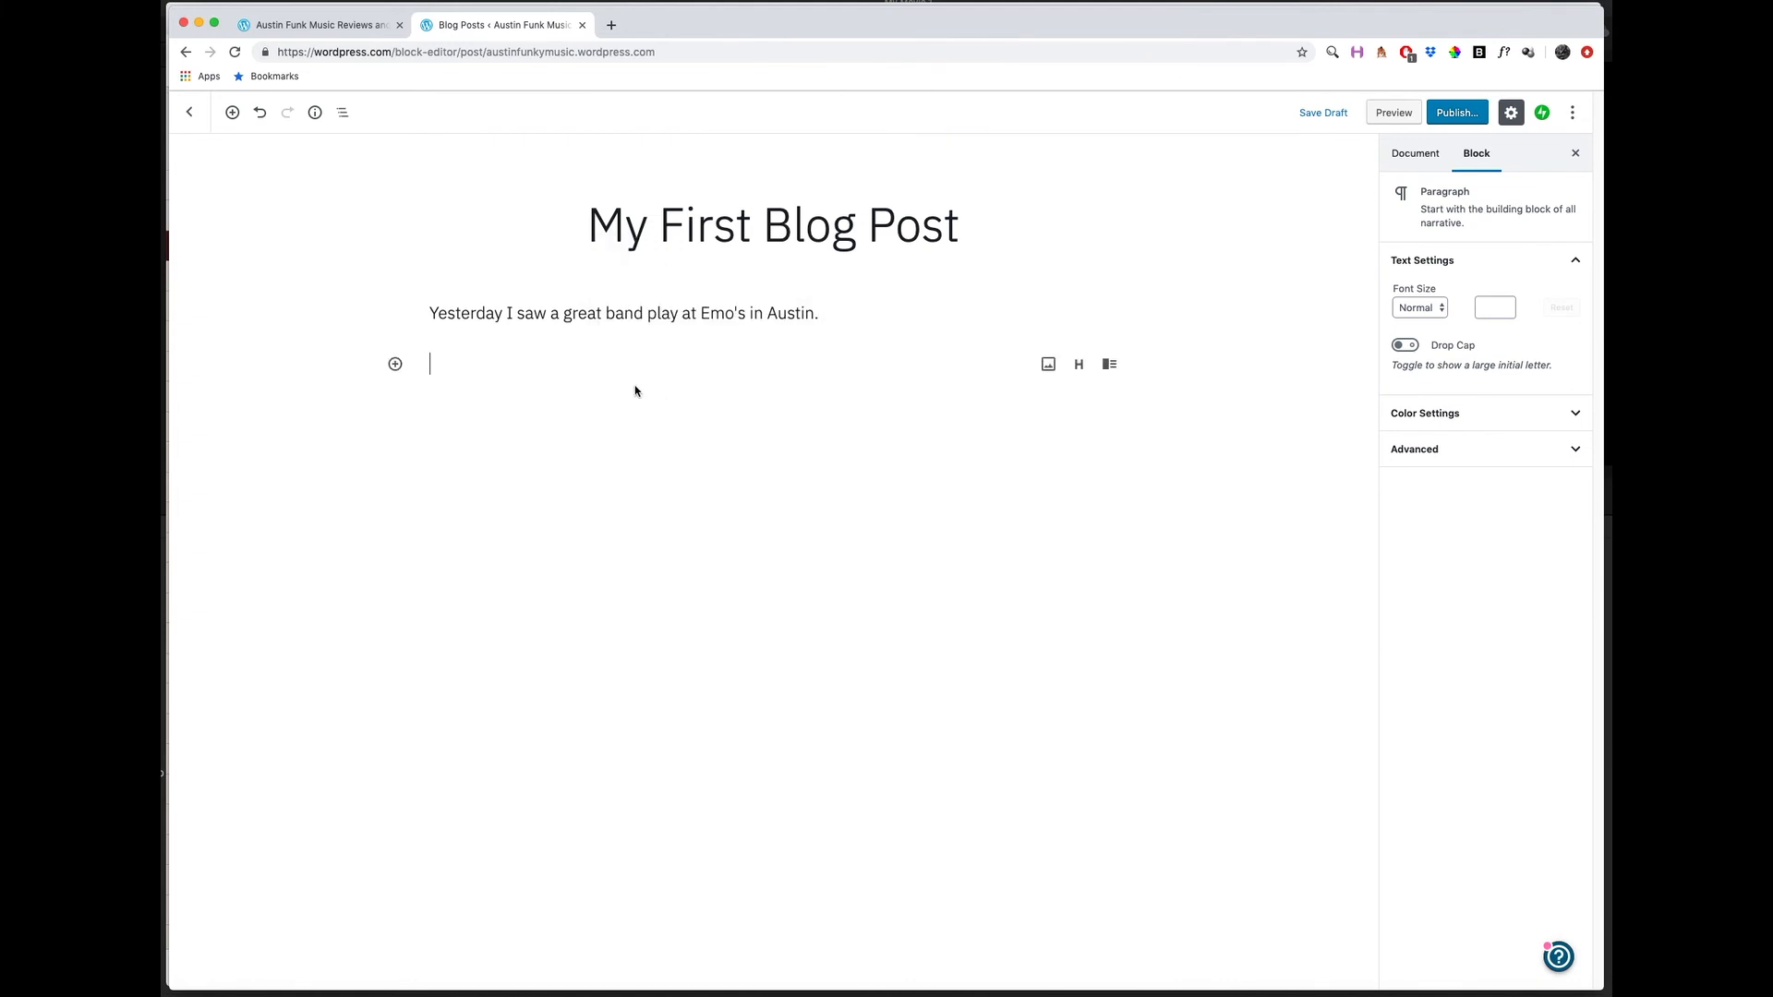
left_click(1048, 364)
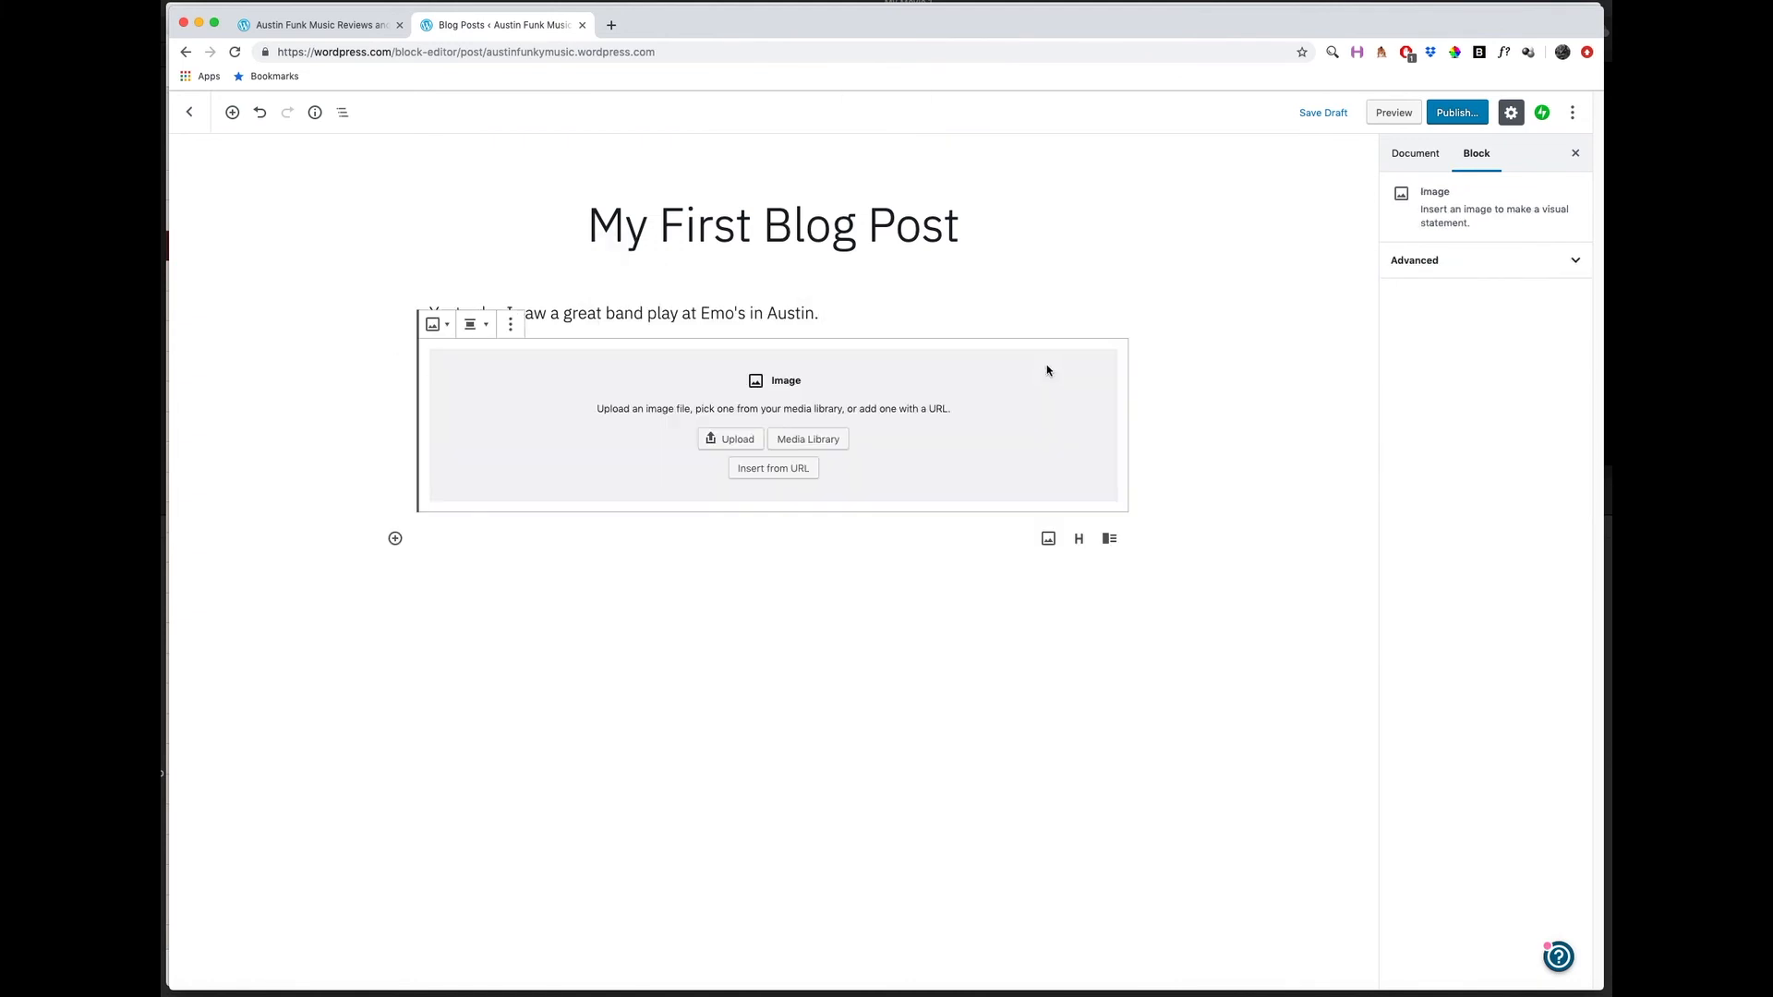
left_click(727, 441)
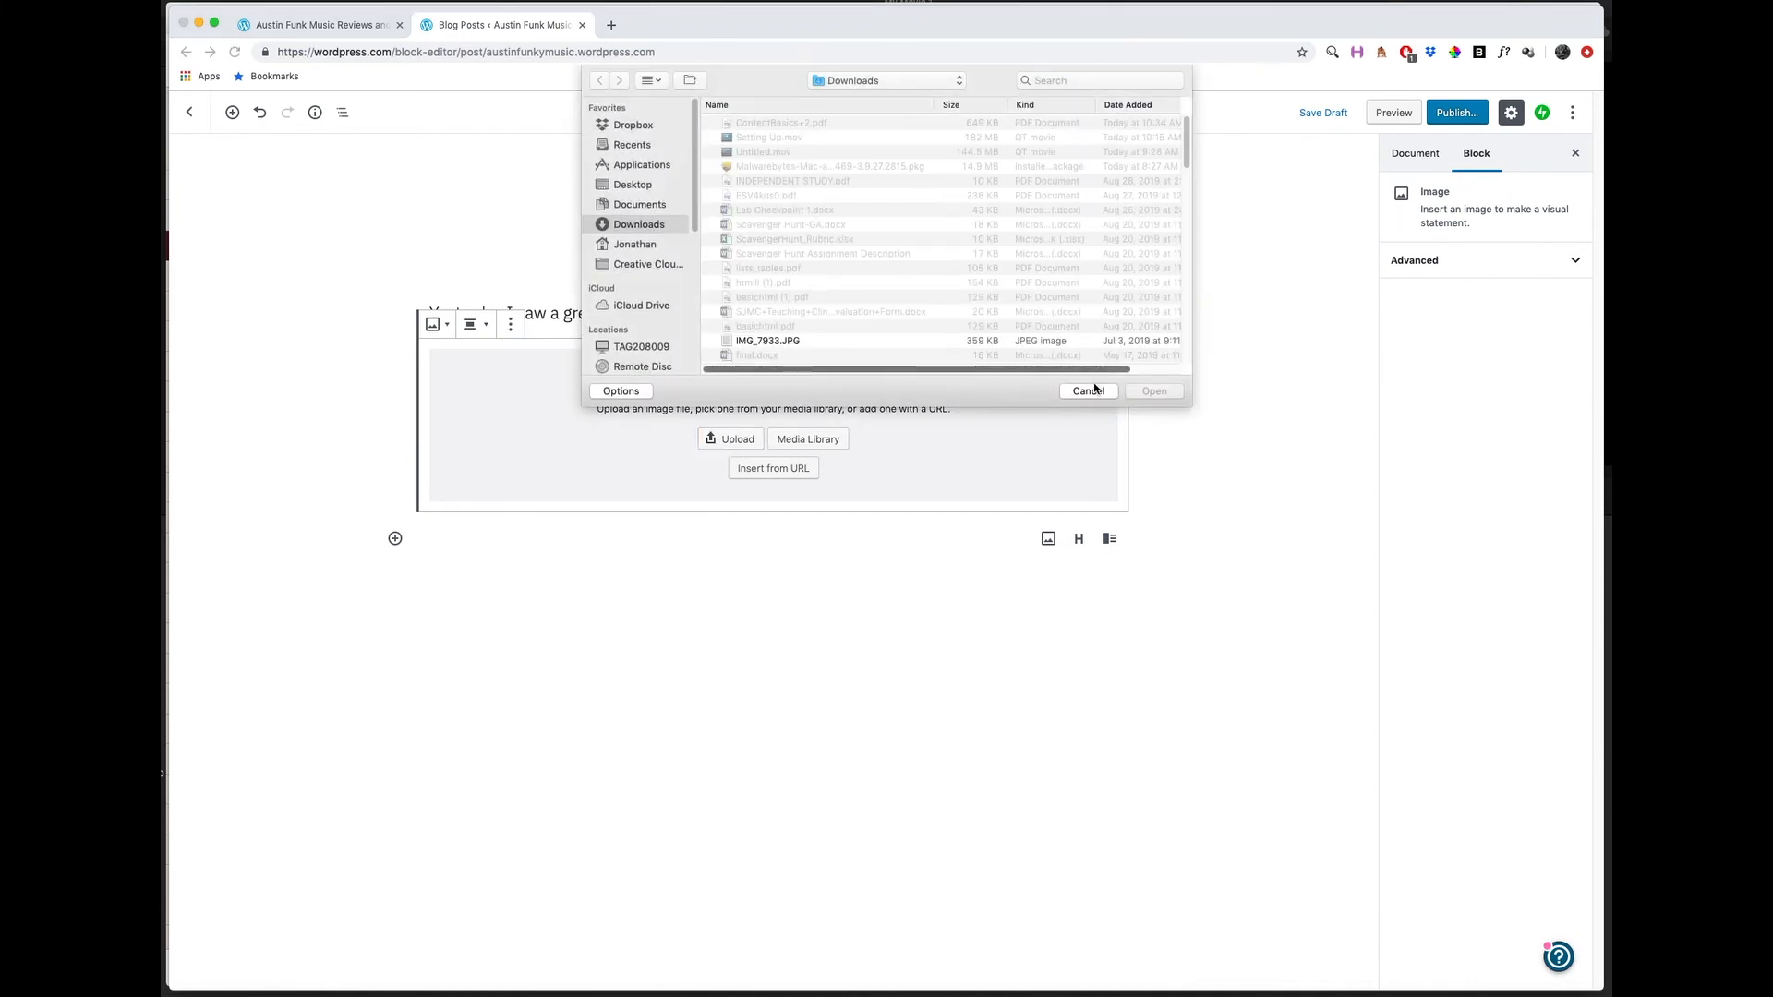
key("Escape")
left_click(808, 440)
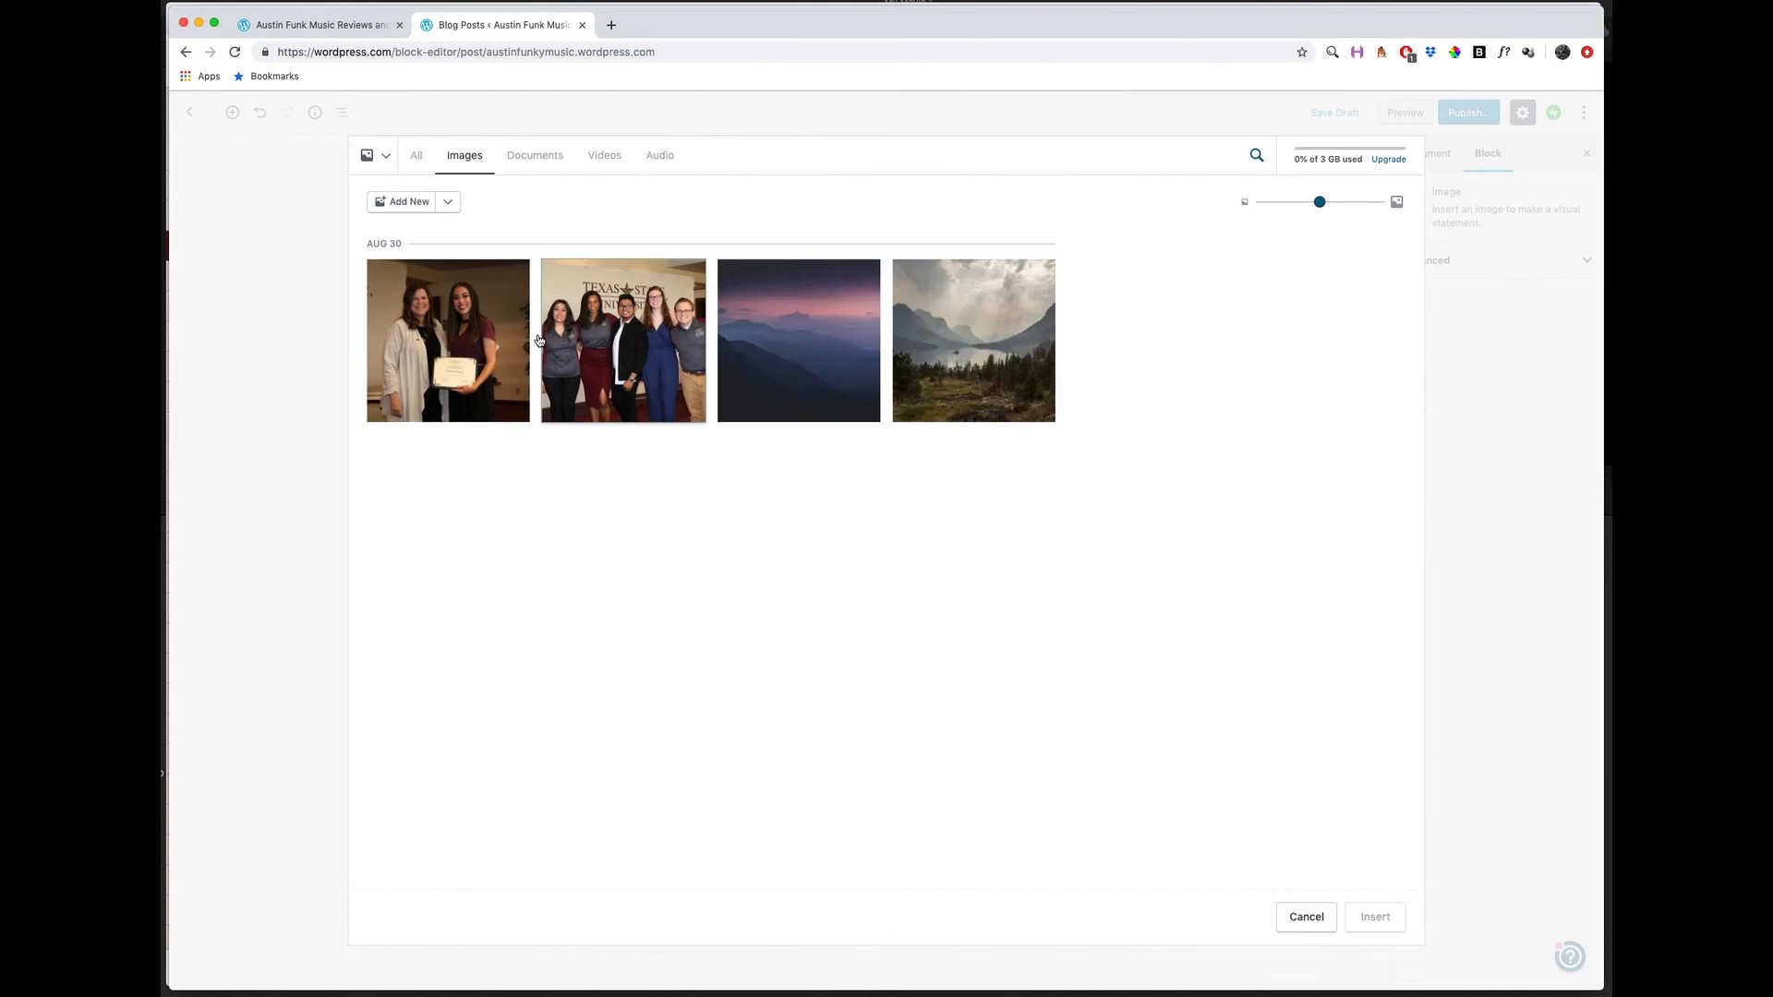
left_click(937, 344)
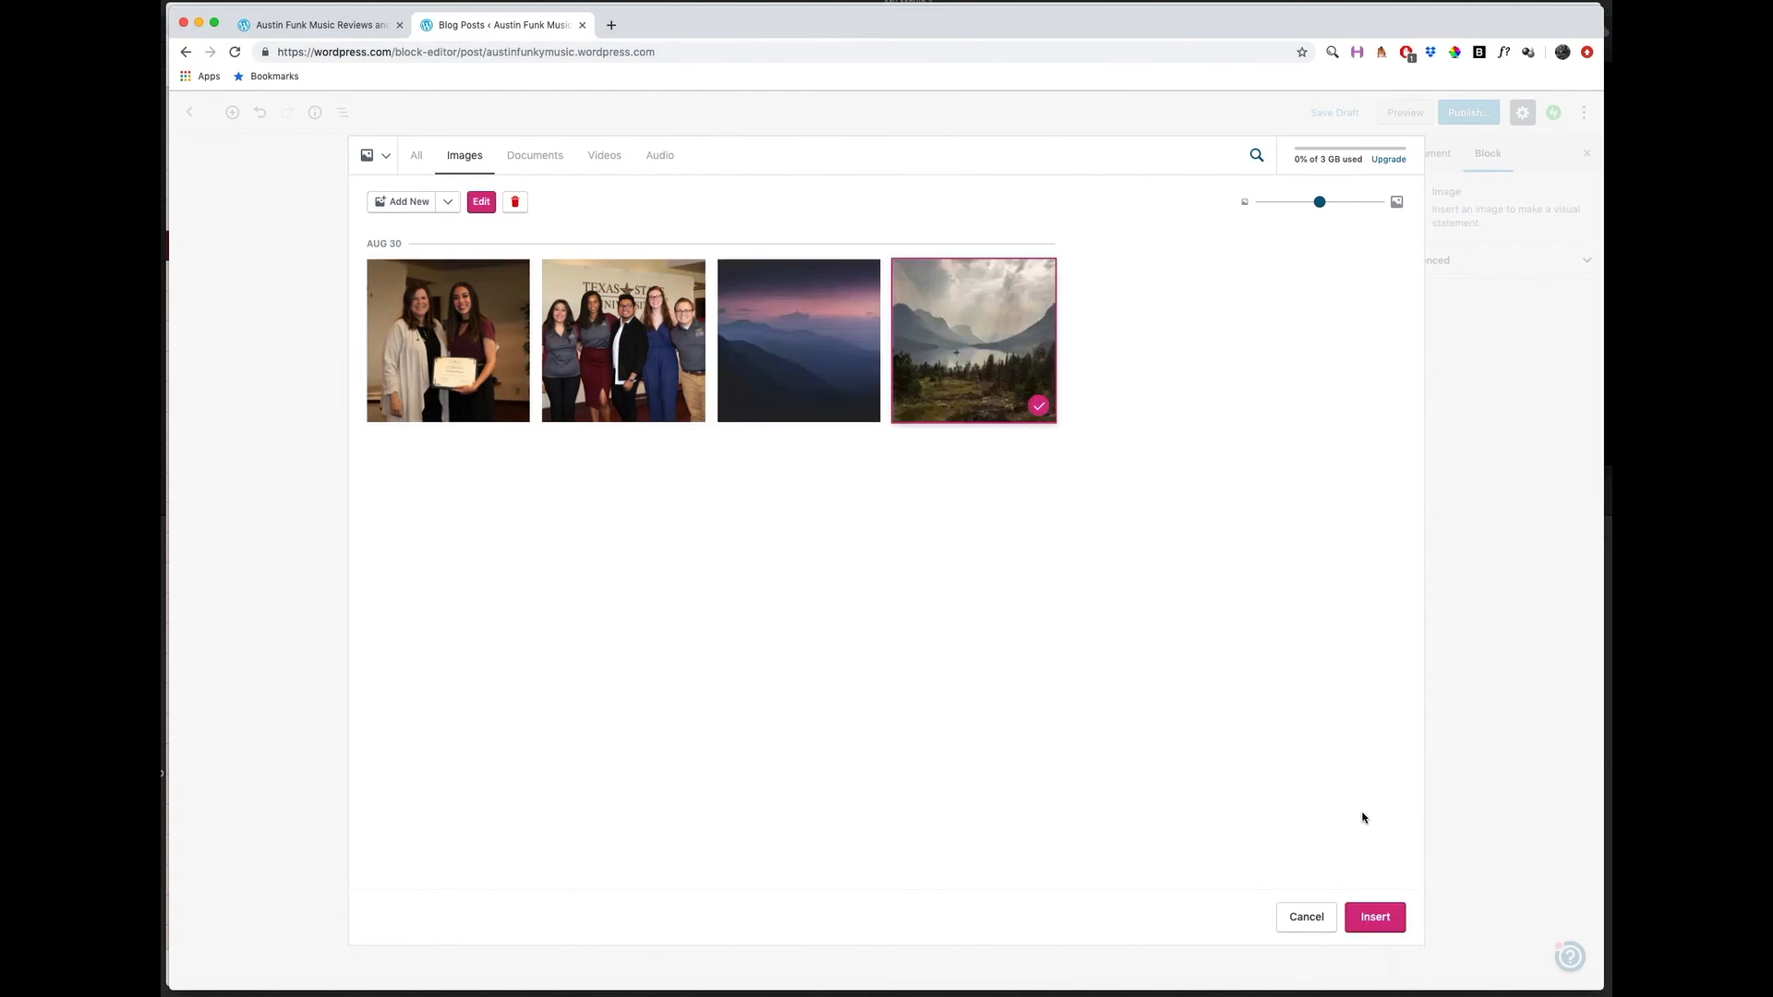
left_click(1374, 918)
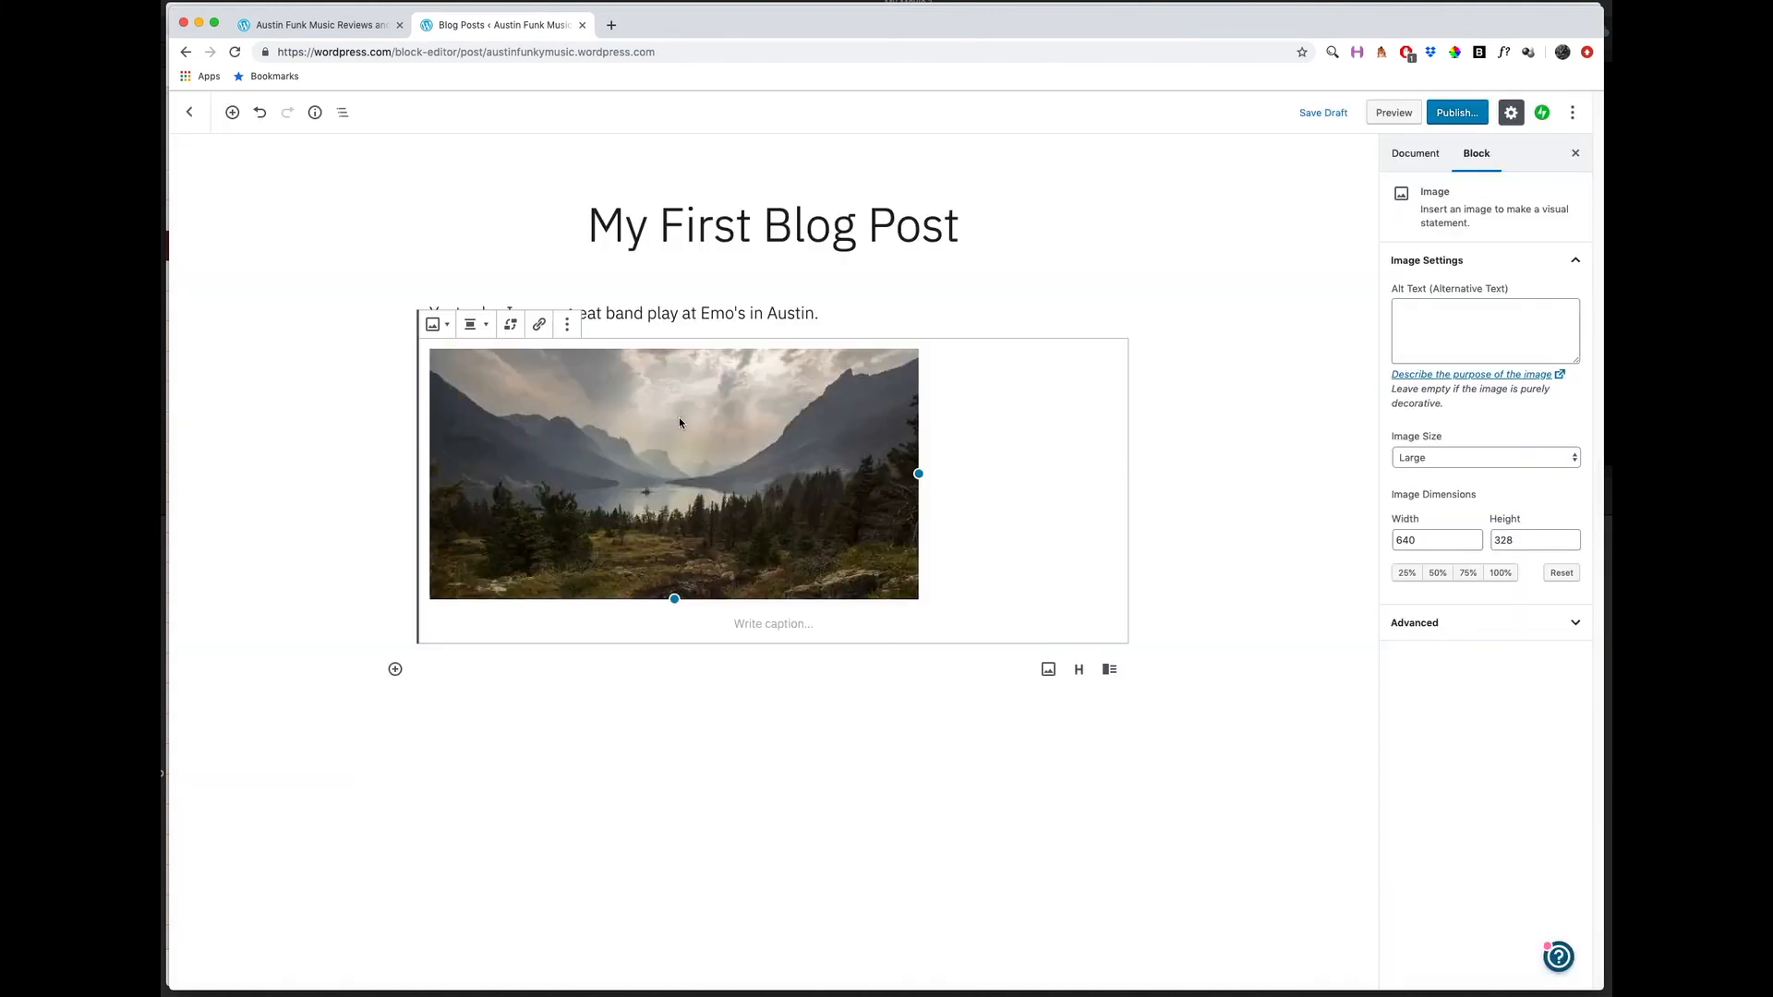
Set the mountain lake image's alignment to wide width, and return to the post title.
left_click(470, 328)
left_click(472, 449)
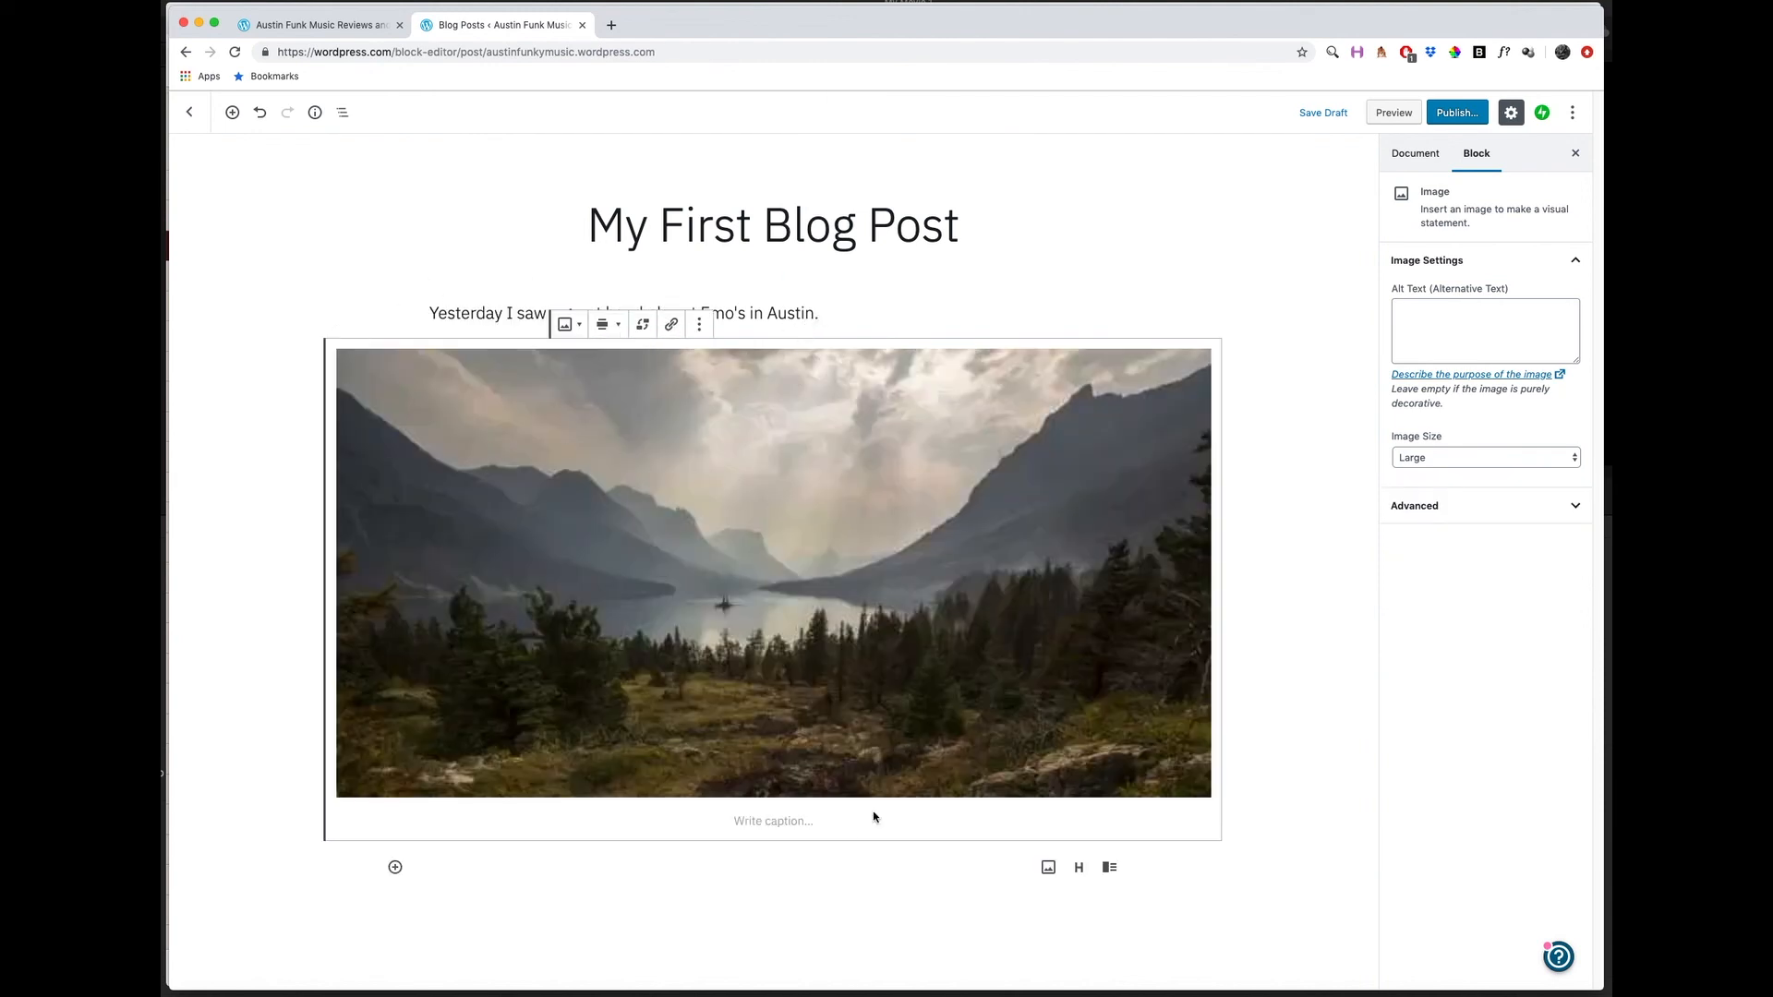
left_click(858, 212)
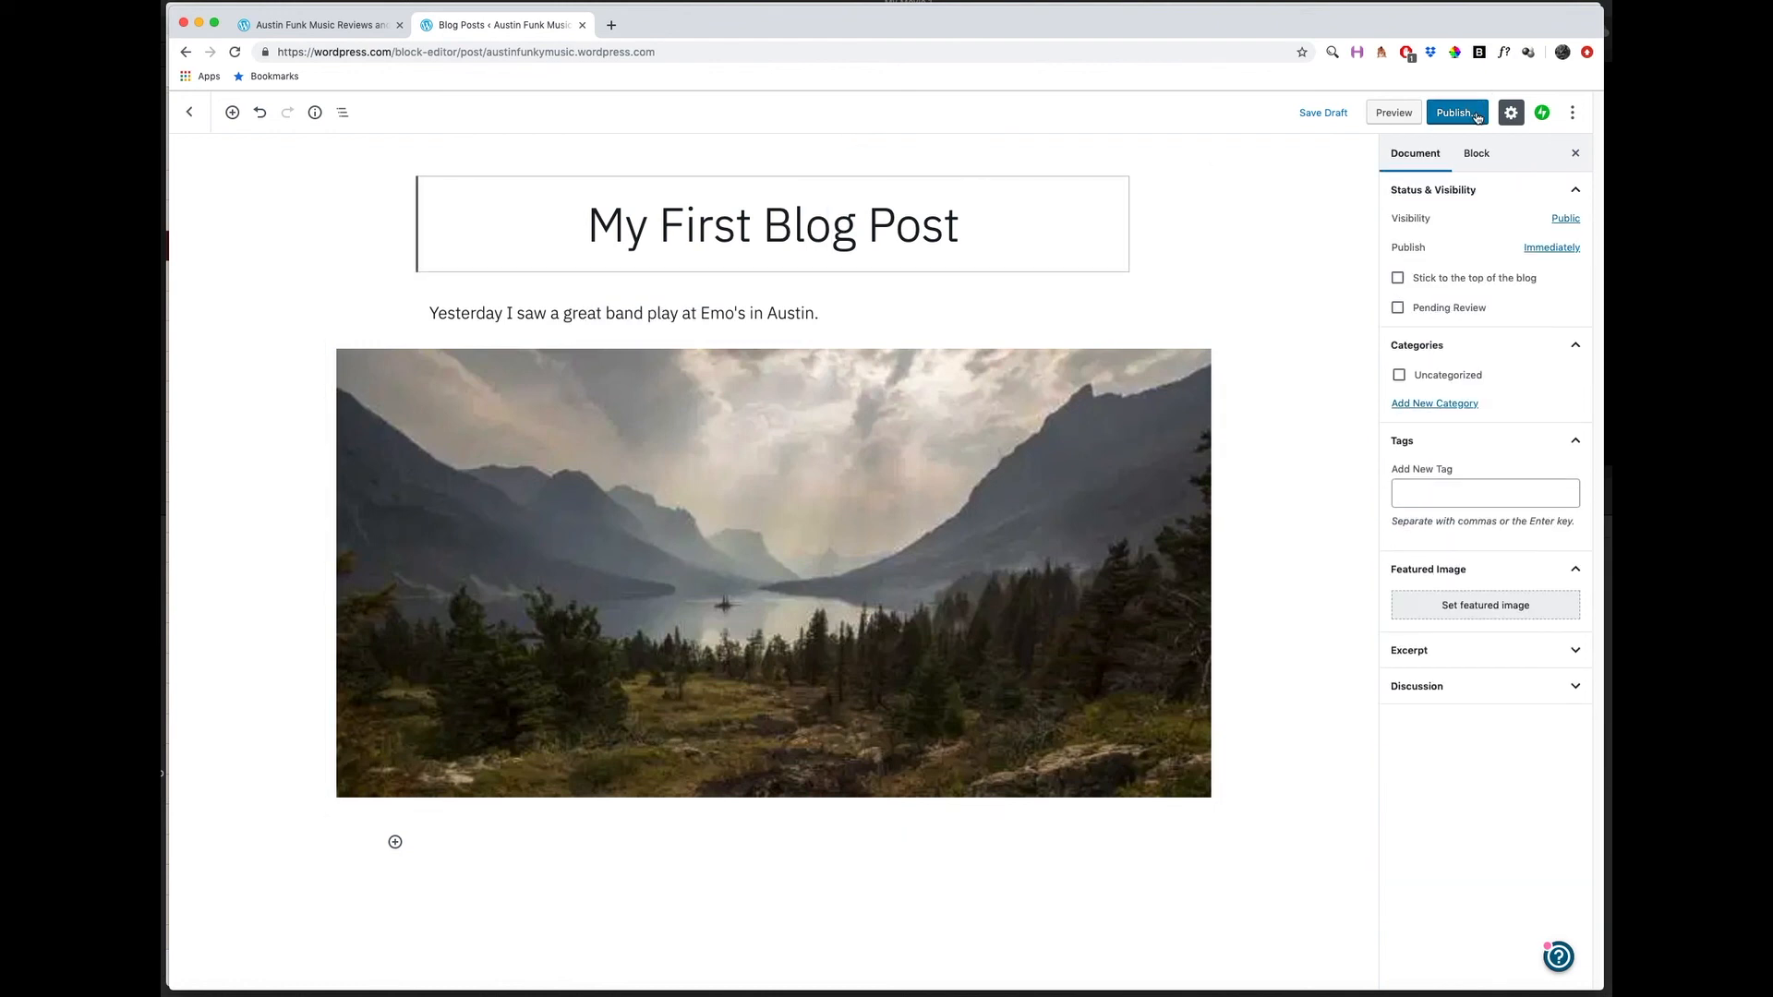
Check the post's visibility and publish date options, and publish it immediately as Public.
left_click(1478, 114)
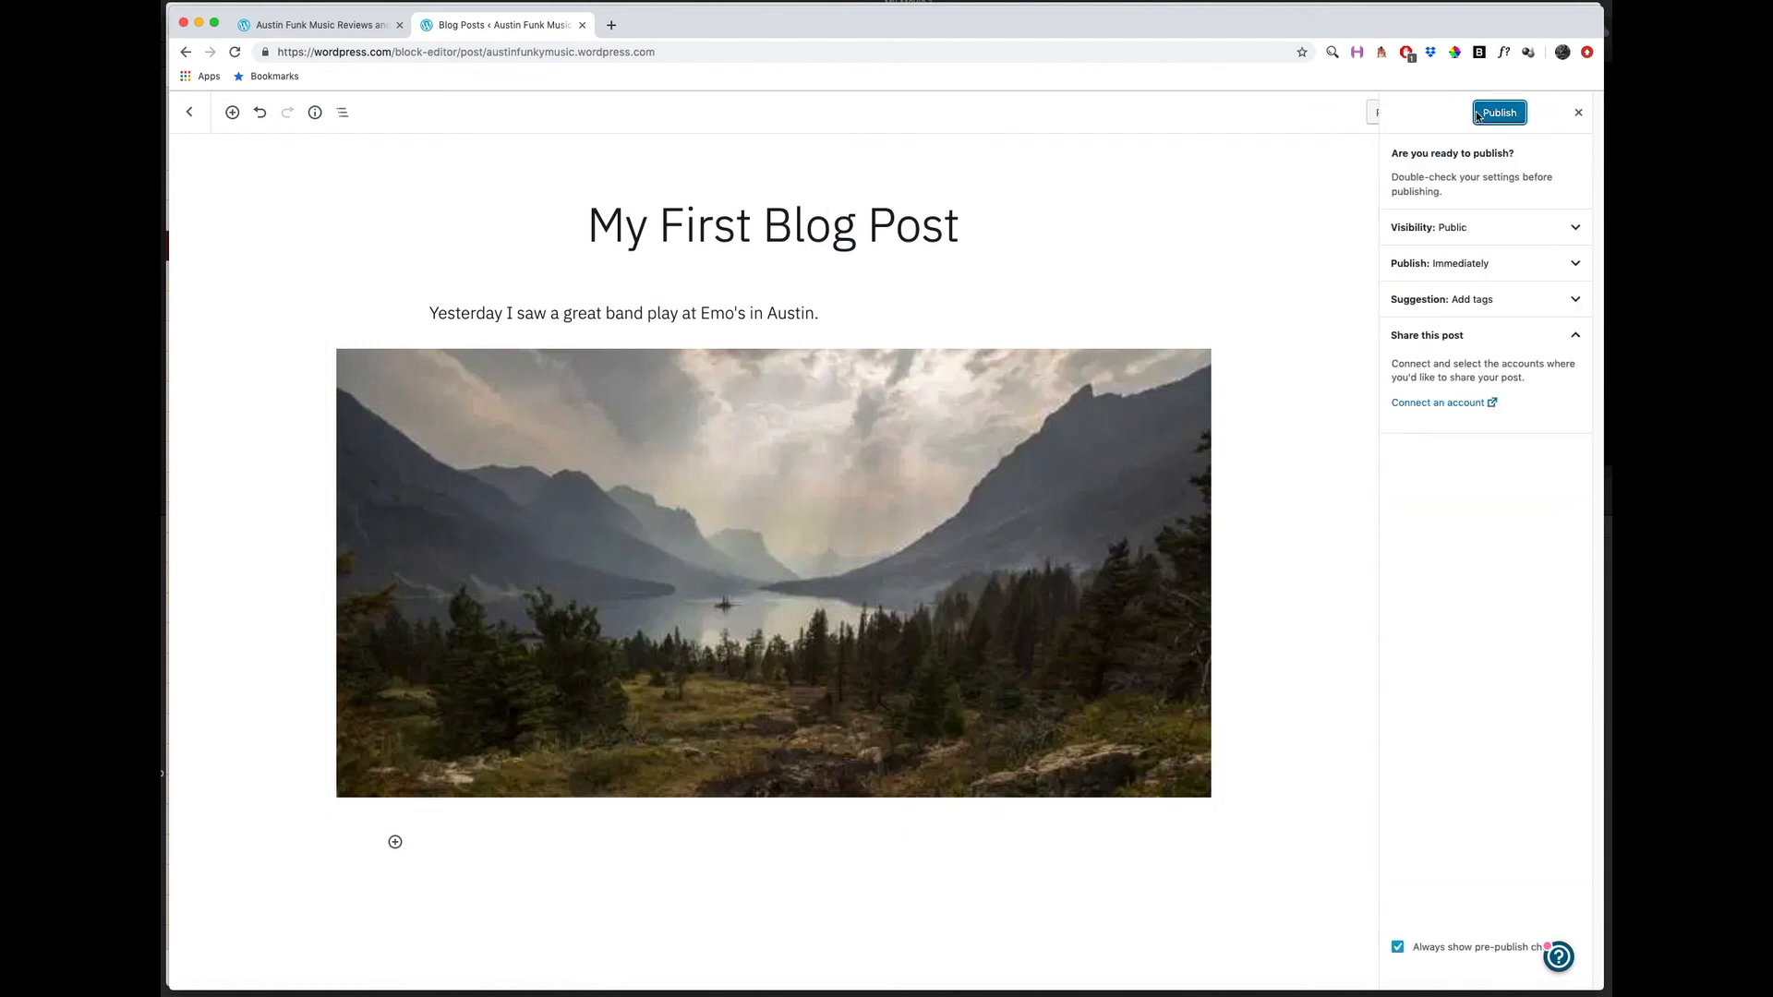
left_click(1469, 232)
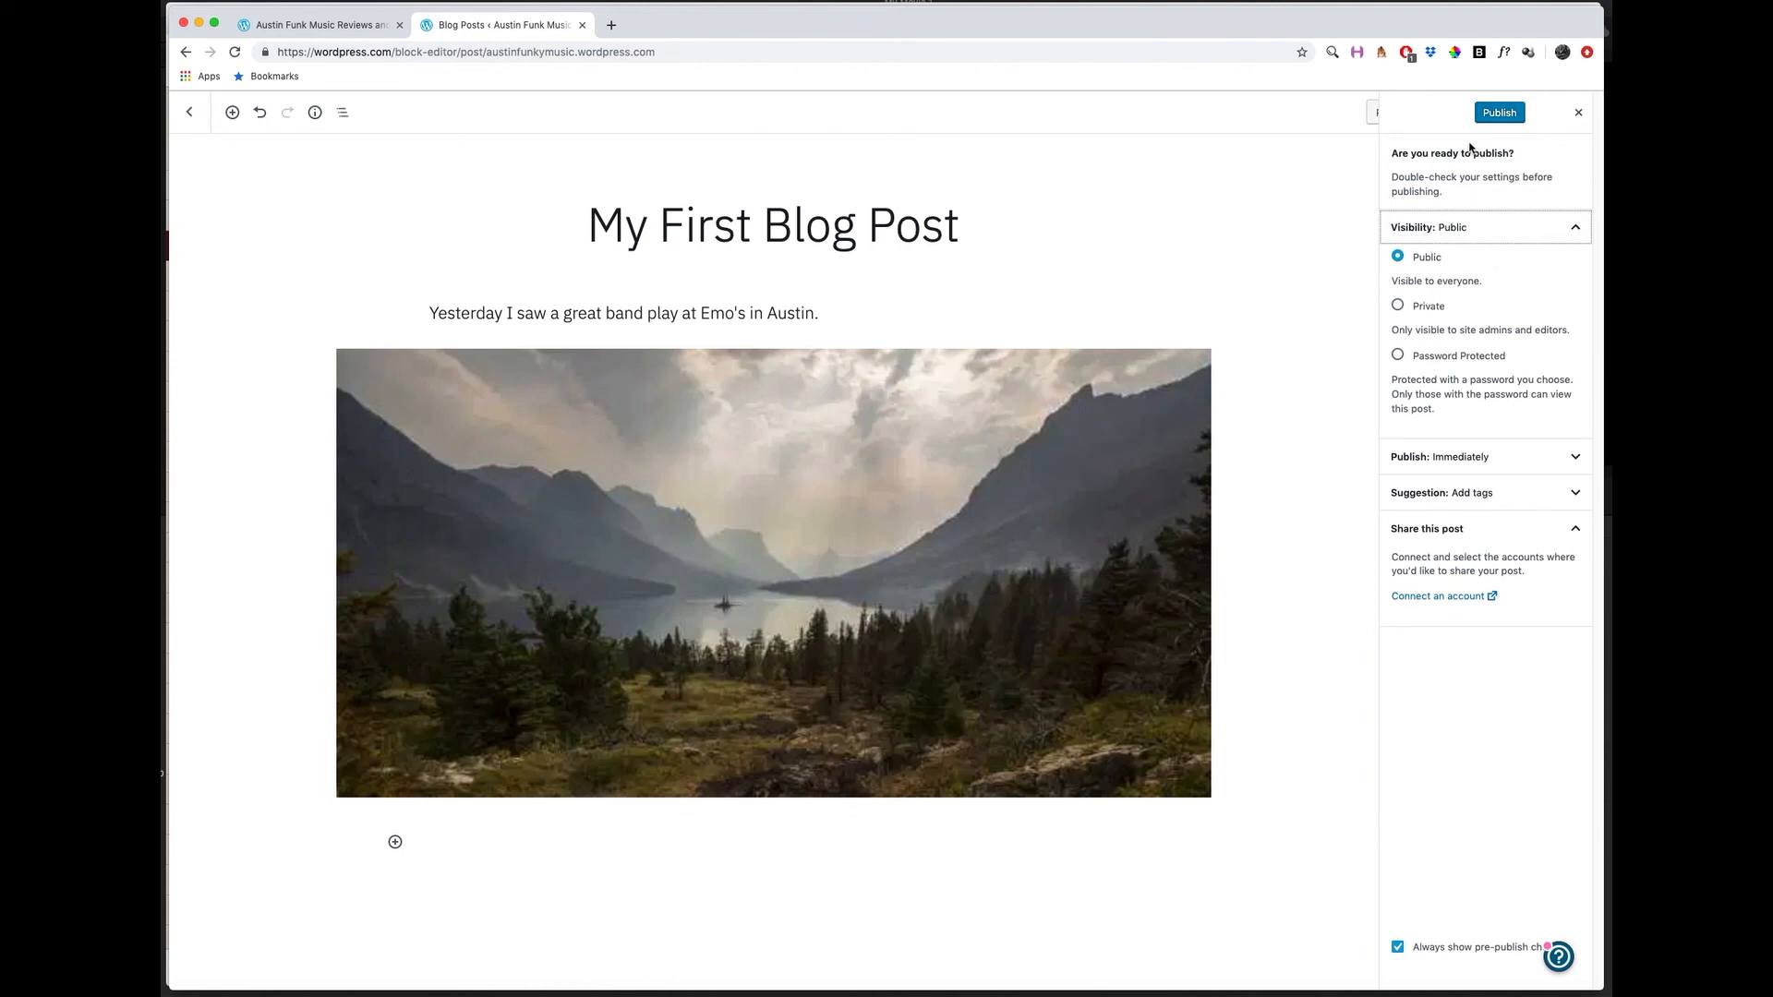
left_click(1468, 459)
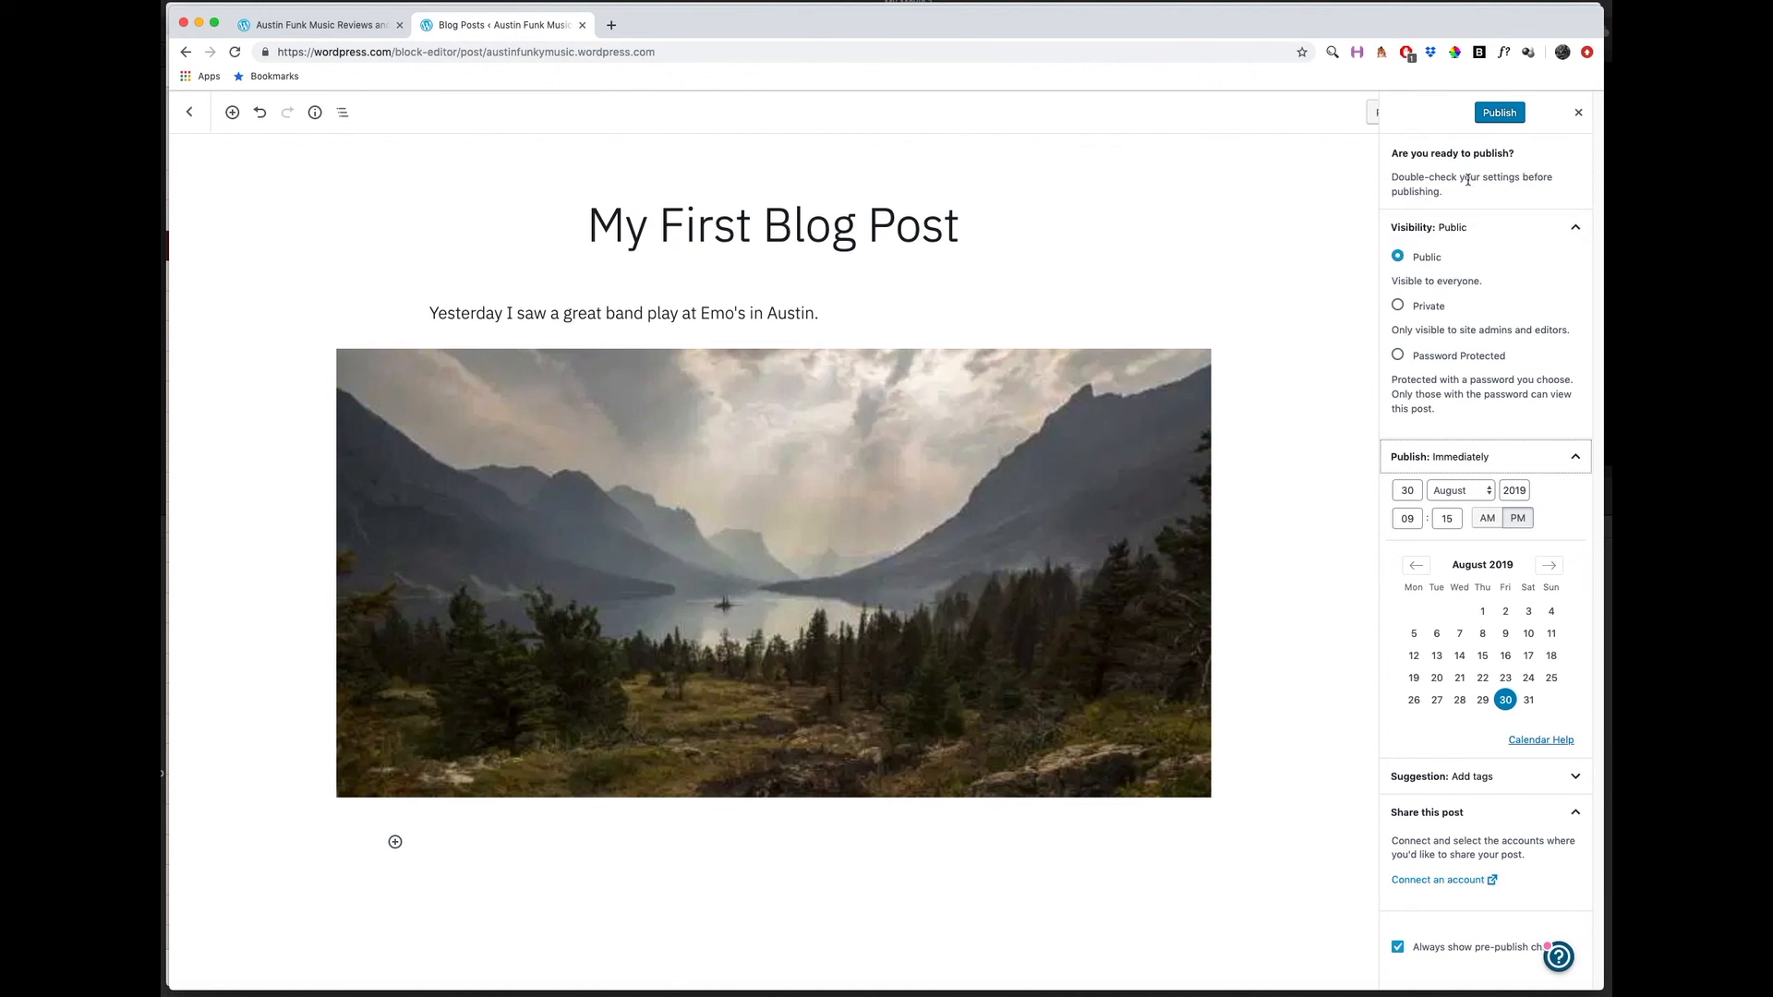
left_click(1497, 116)
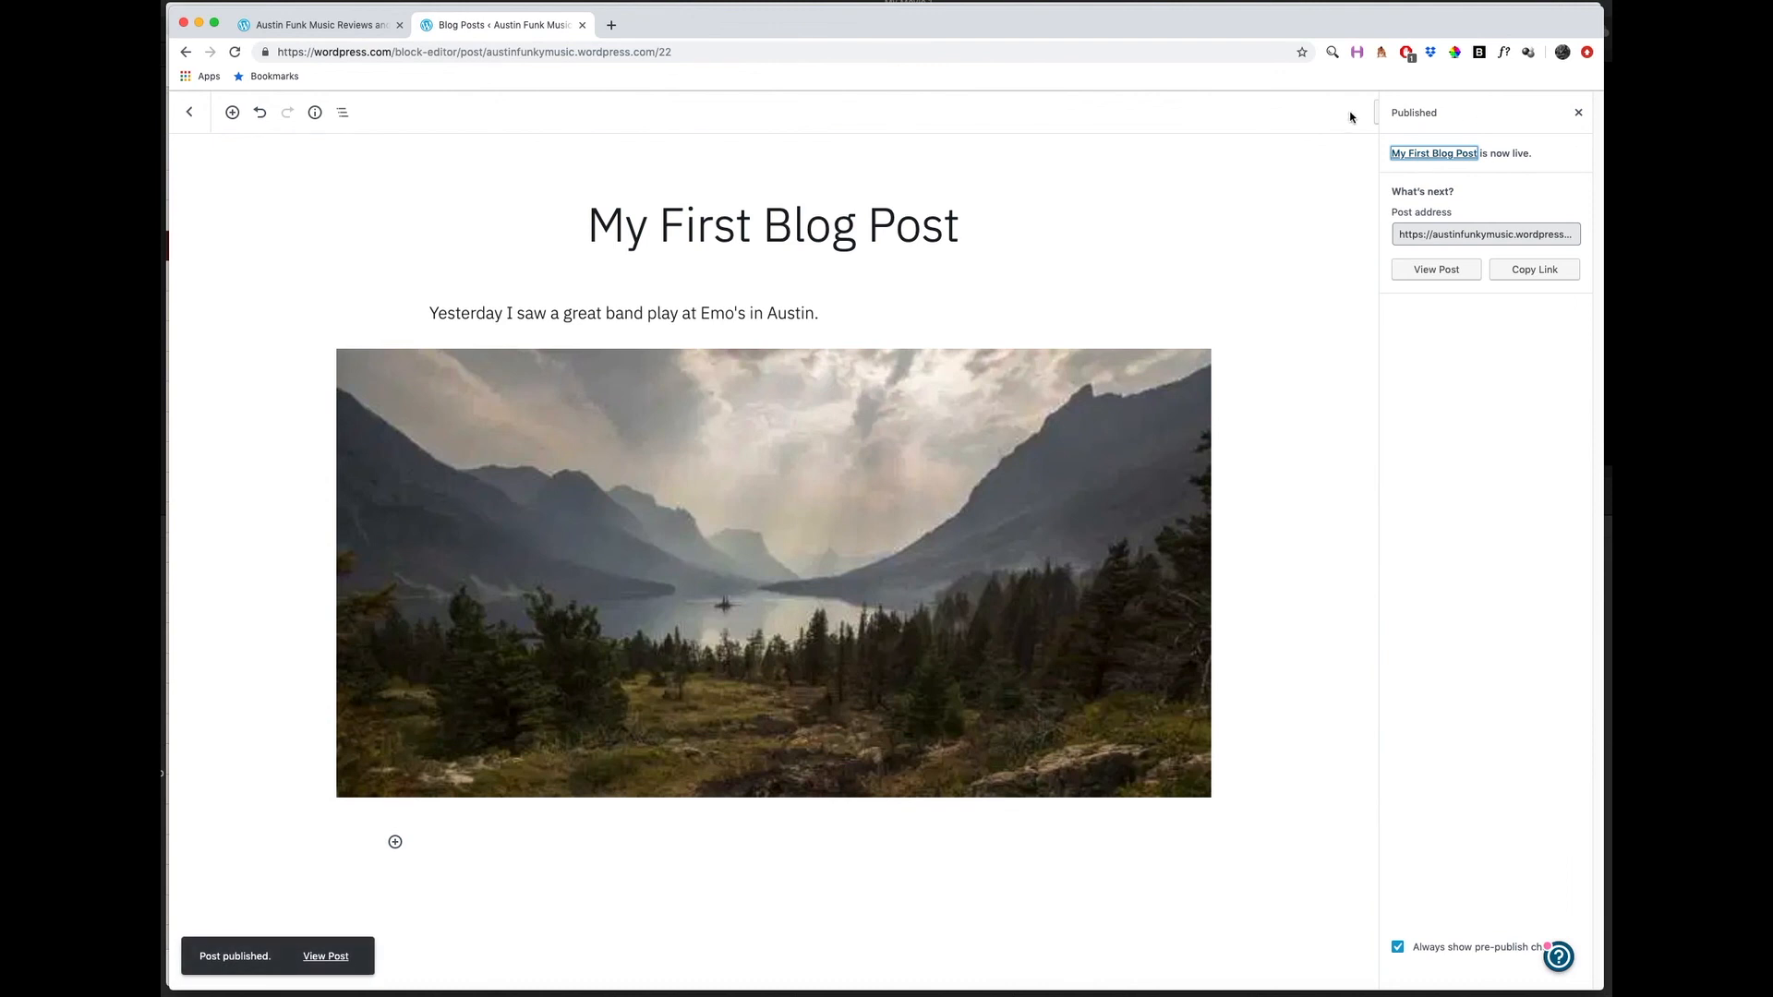
Reload the live site's home page and examine how the new post is listed with the Hi Everyone! post.
left_click(314, 25)
scroll(699, 157, "up", 5)
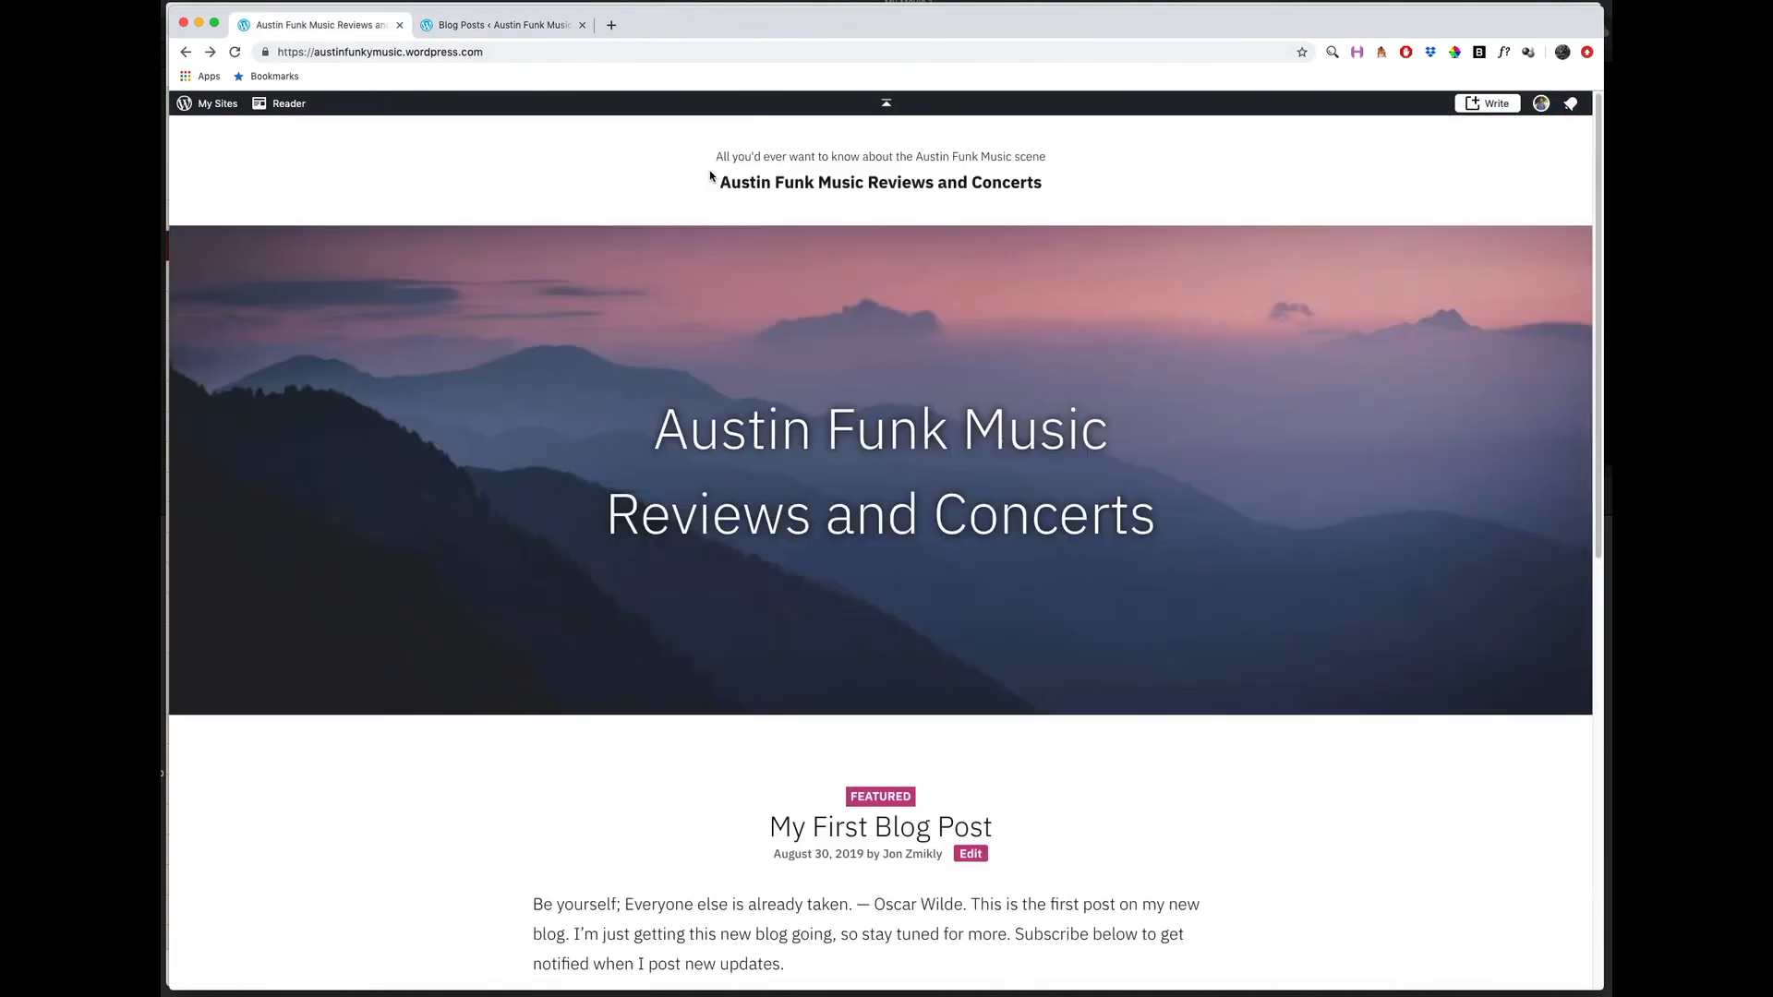
left_click(234, 51)
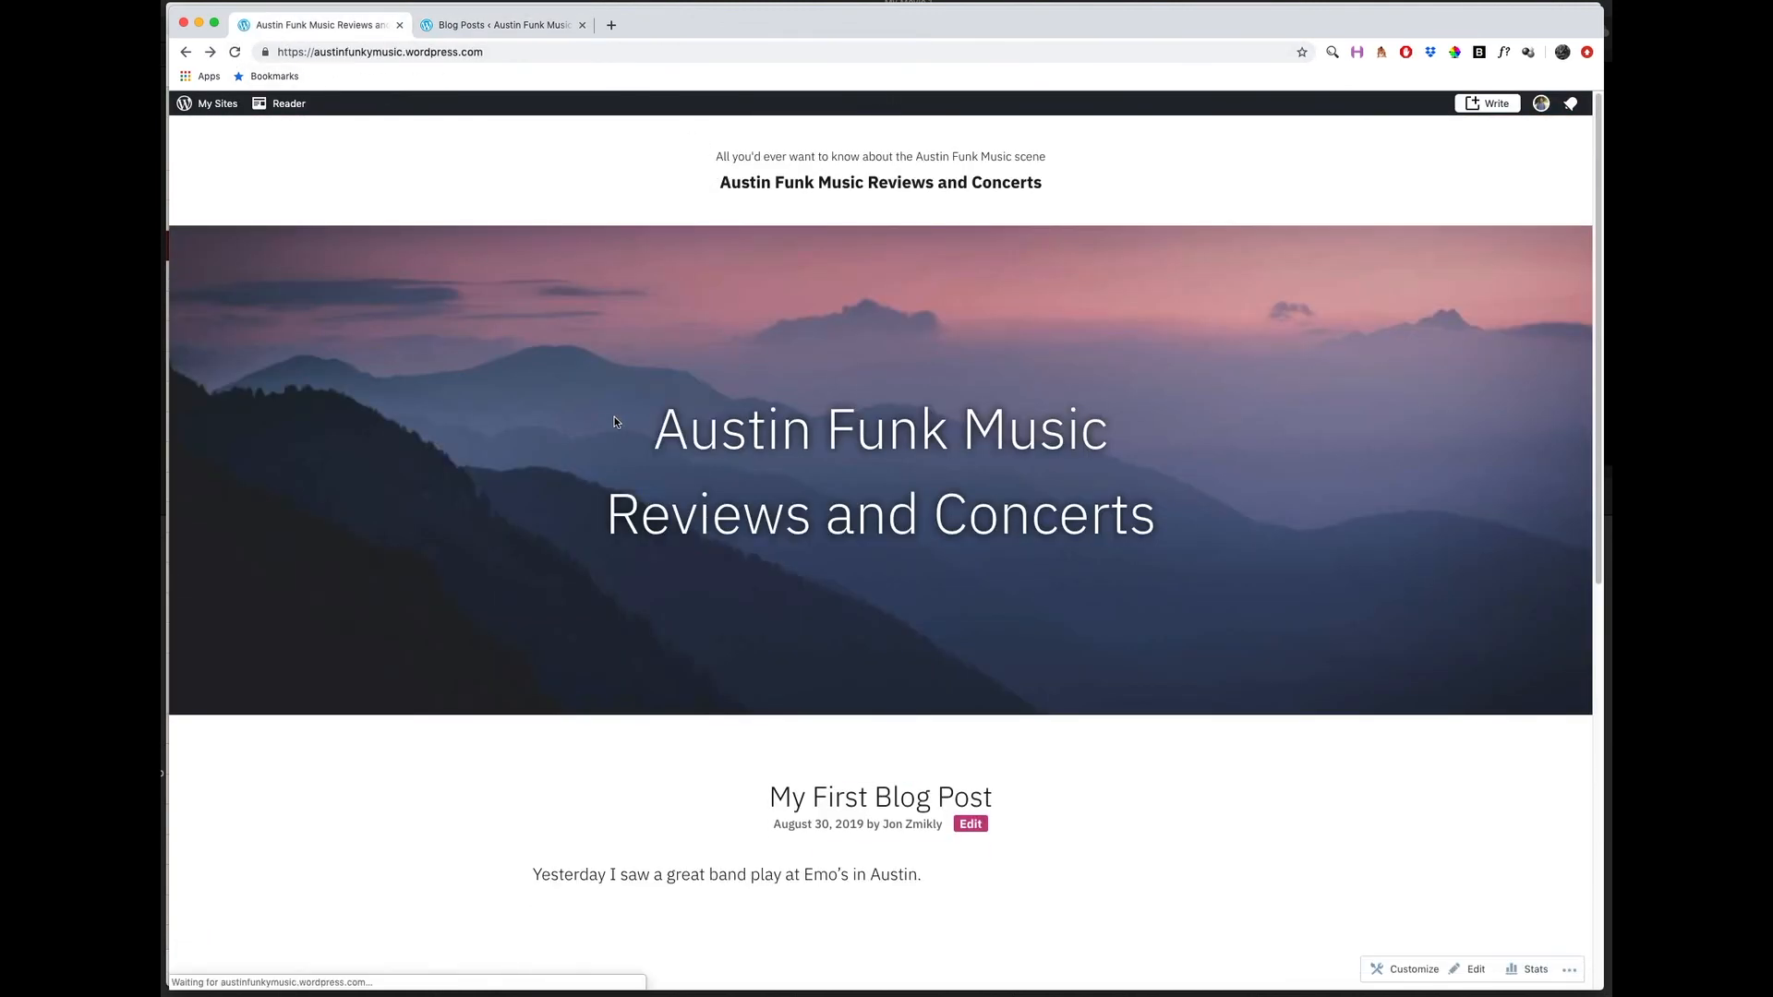
scroll(614, 417, "down", 3)
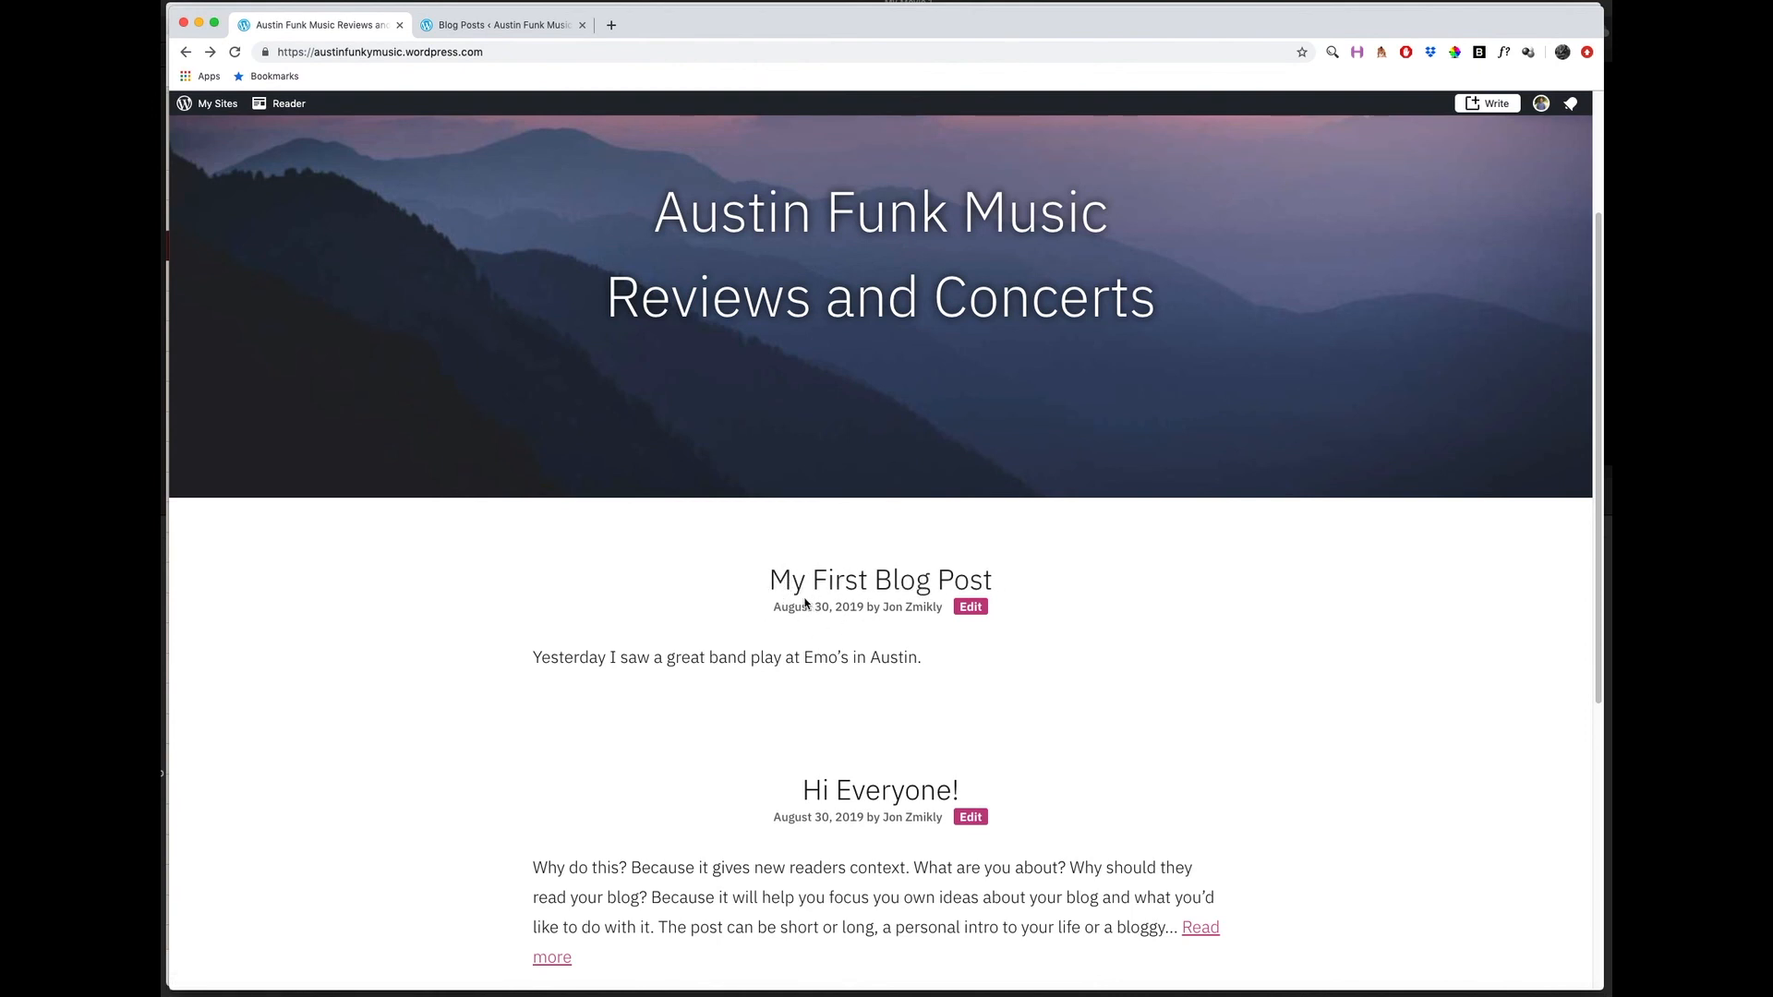
scroll(748, 603, "down", 1)
scroll(748, 603, "down", 5)
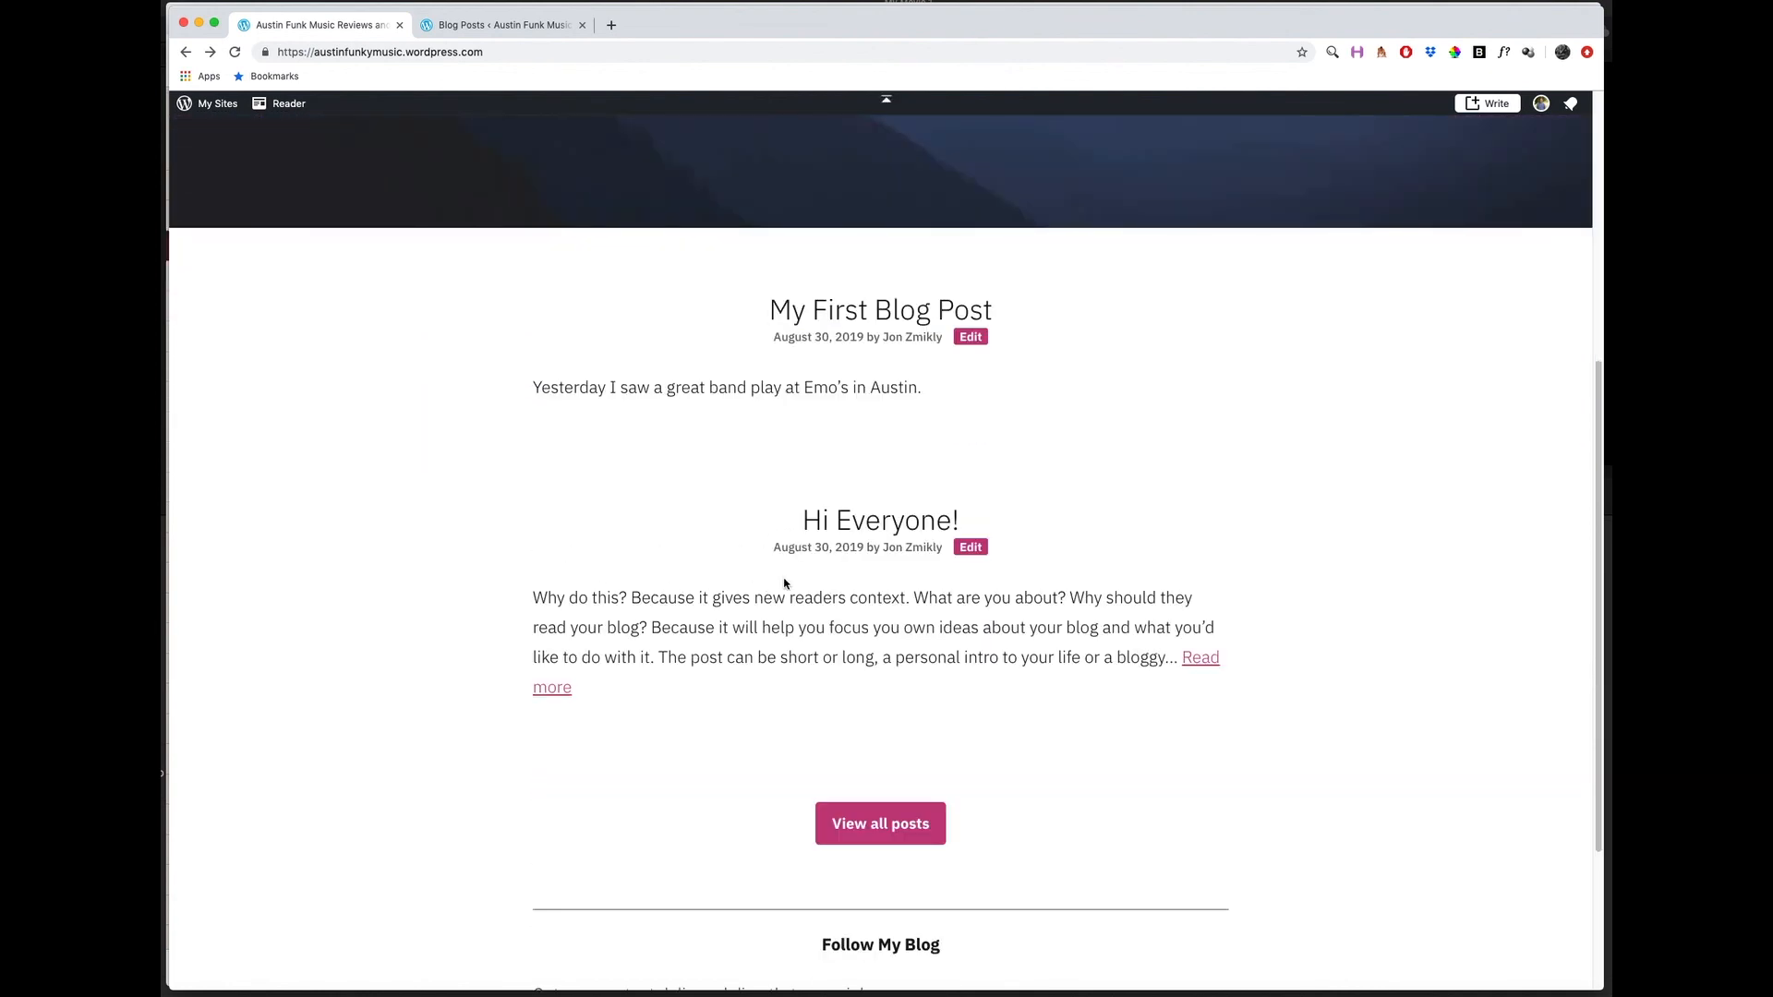
scroll(783, 576, "down", 2)
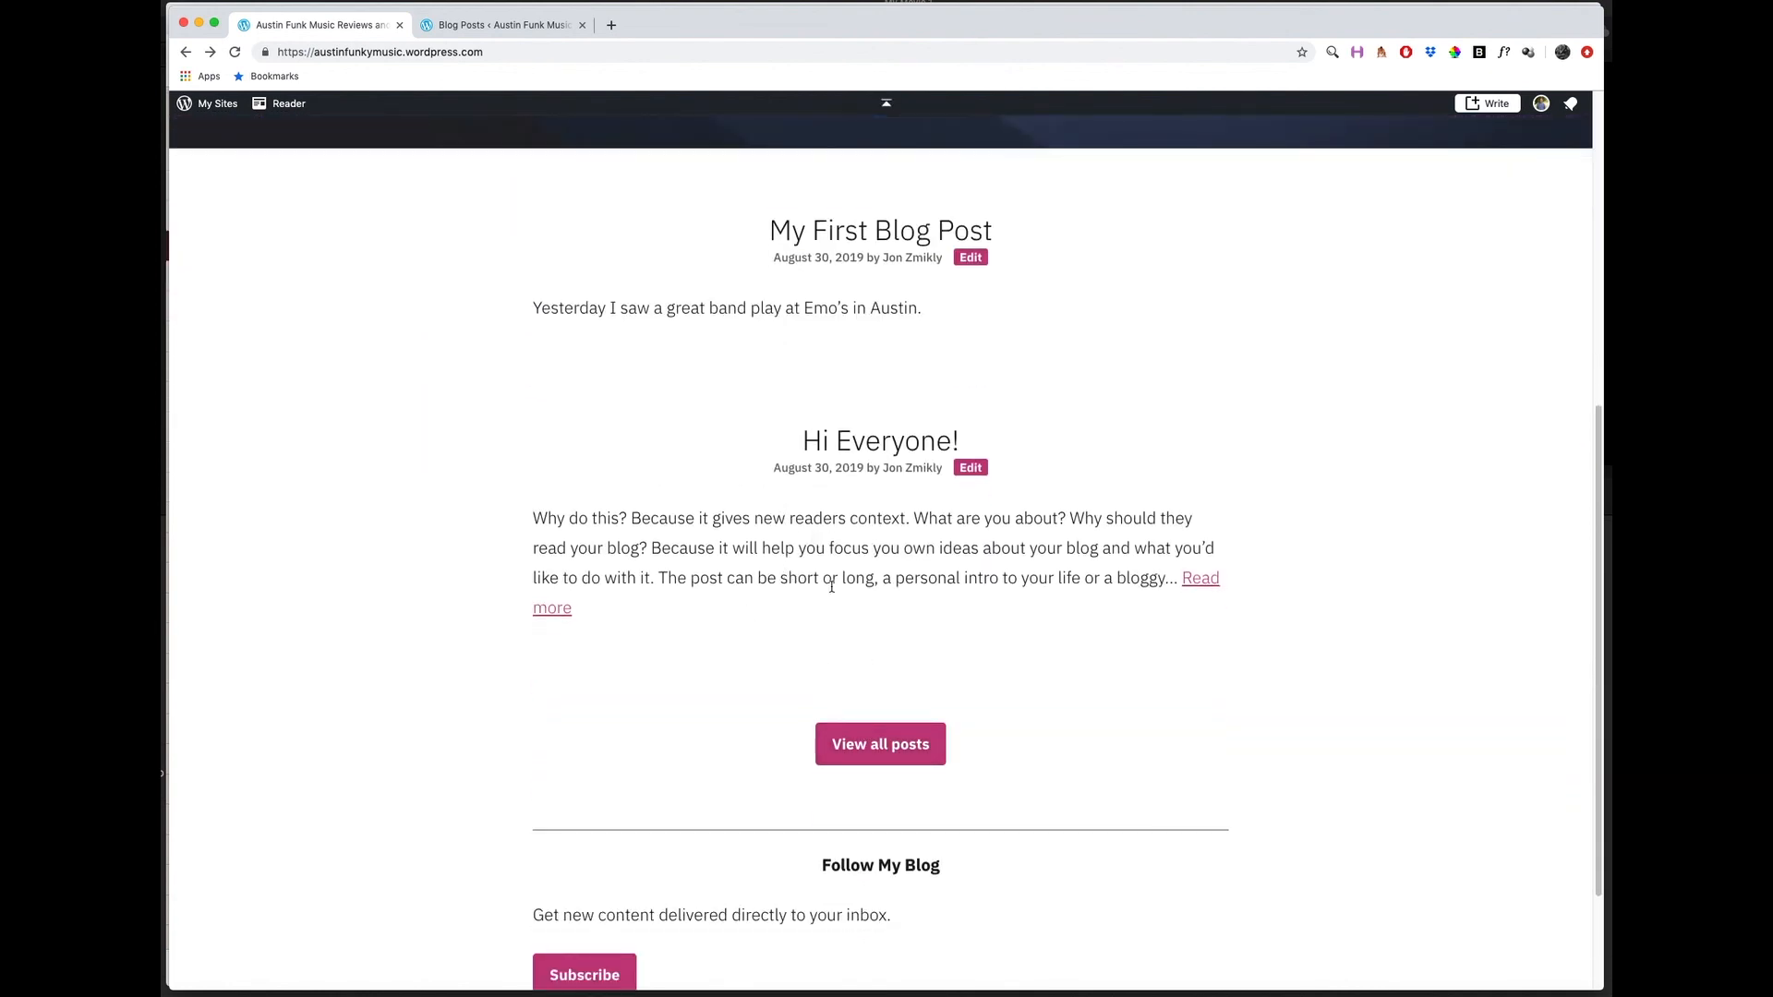
scroll(751, 455, "up", 5)
scroll(793, 537, "down", 6)
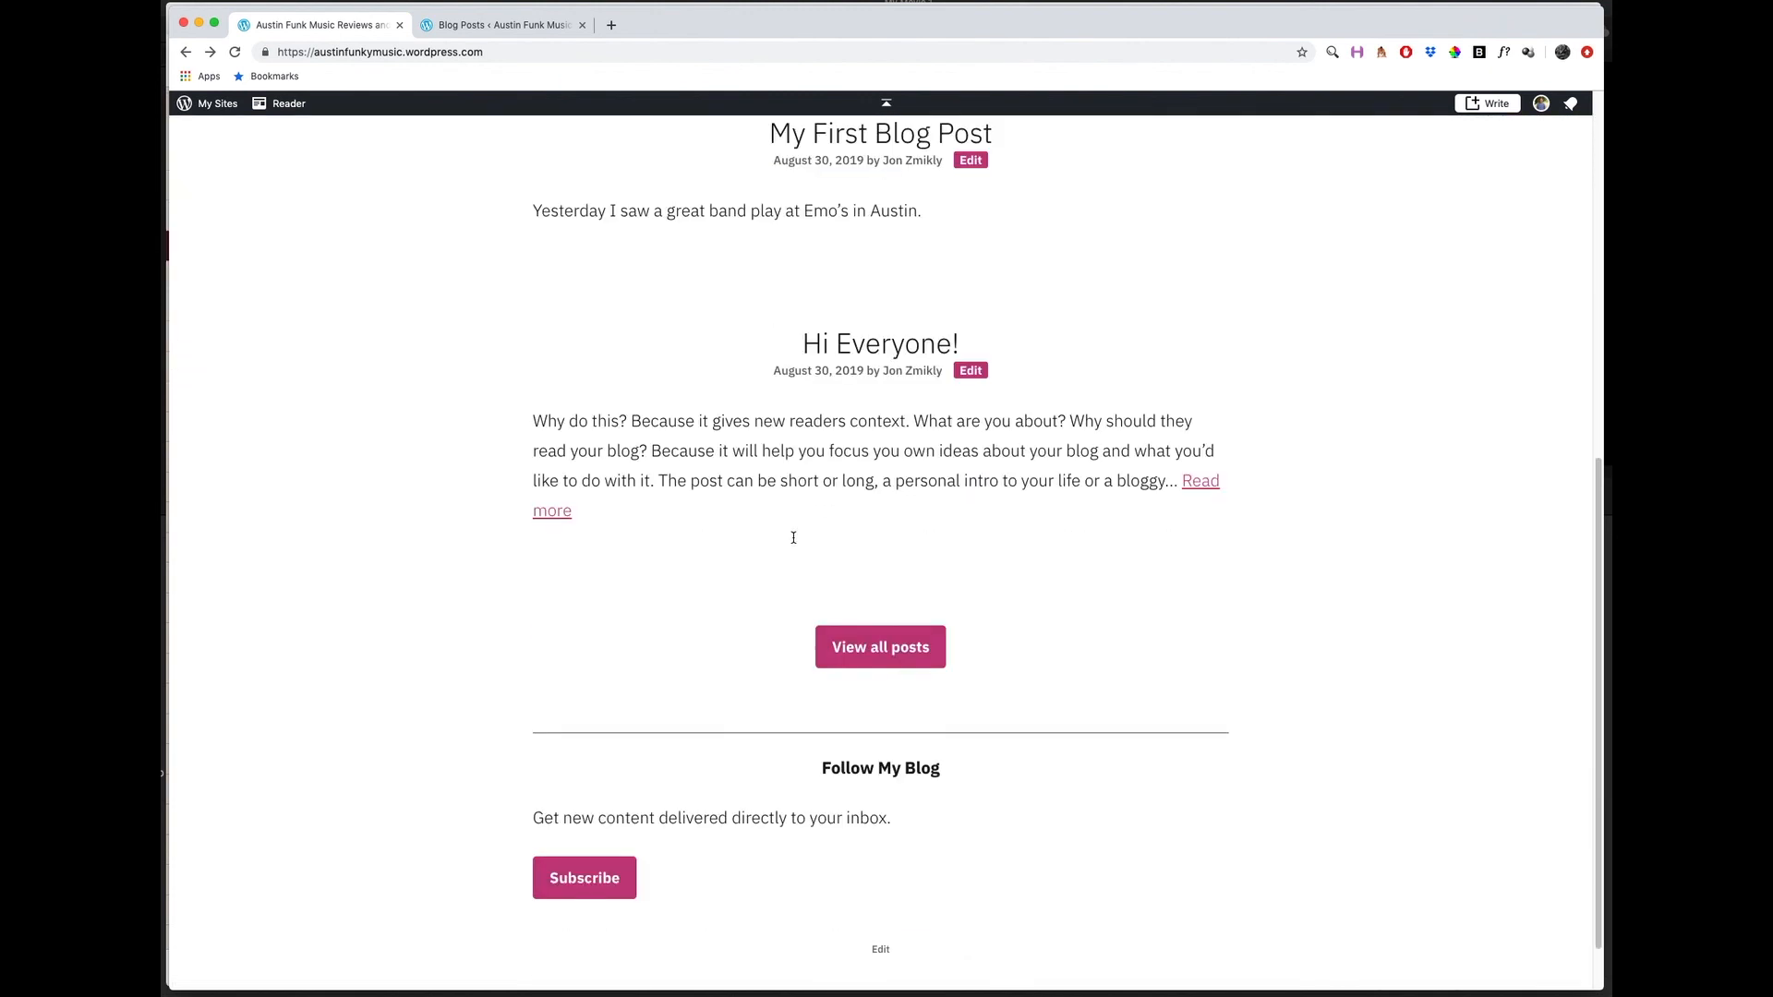
scroll(707, 466, "up", 10)
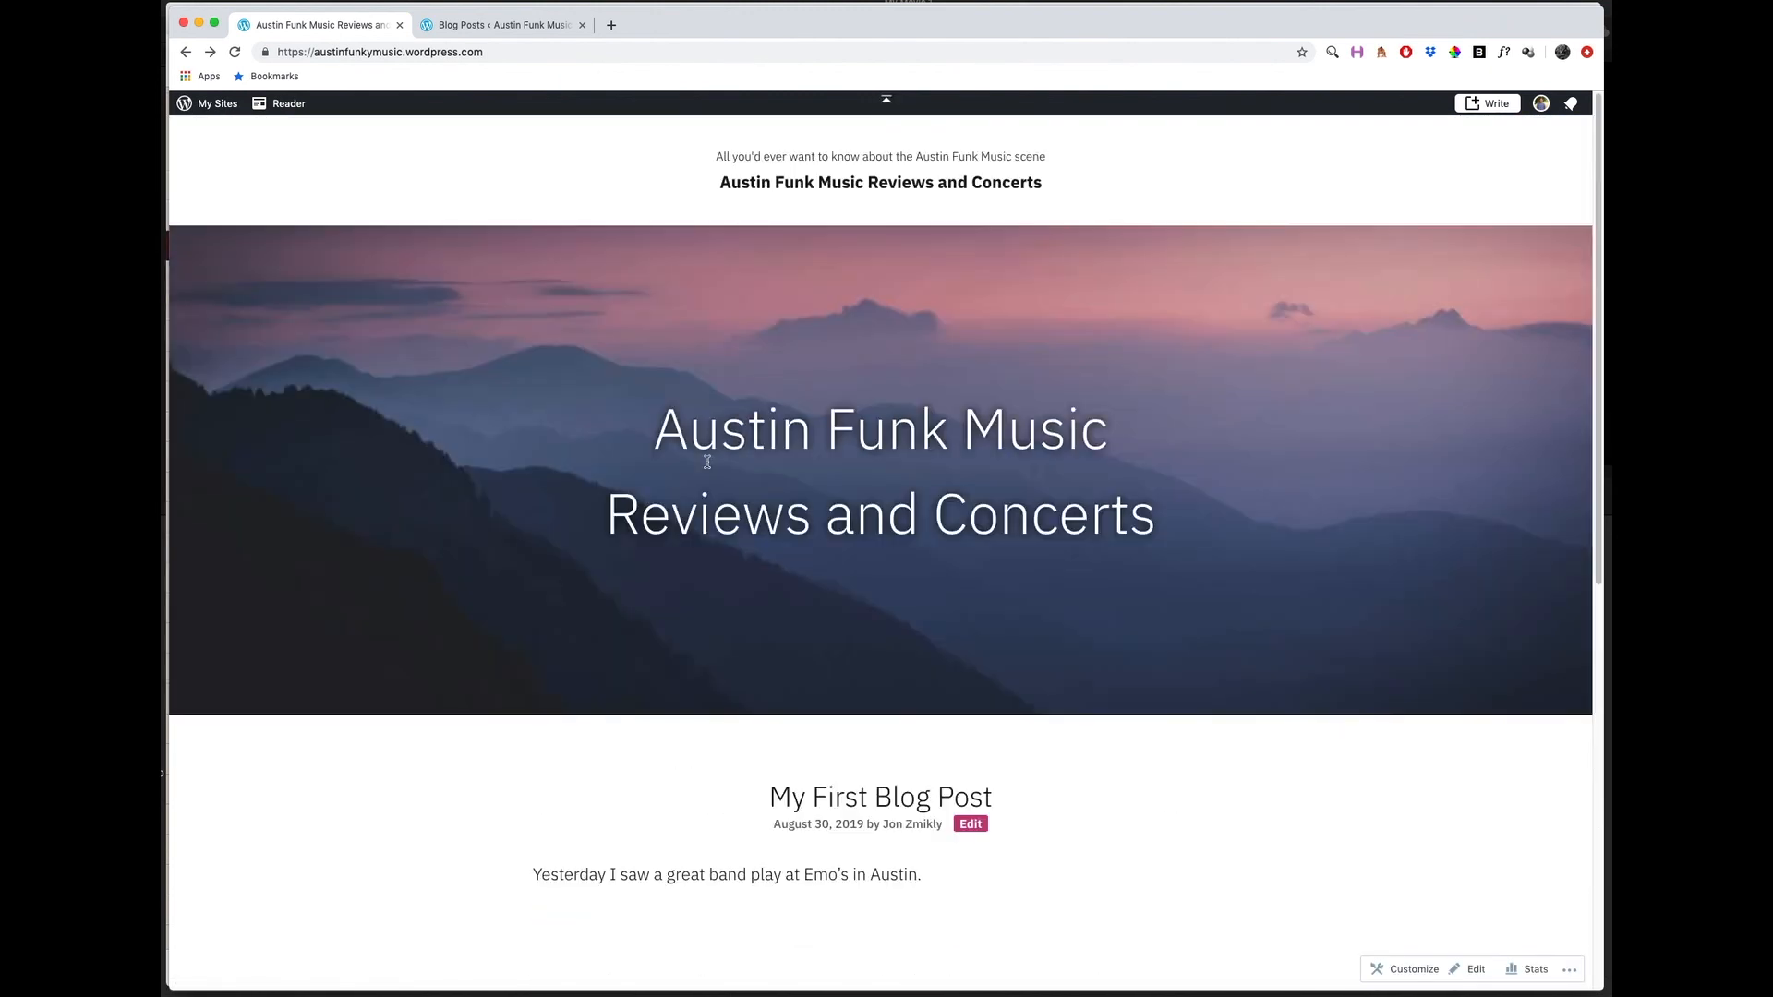